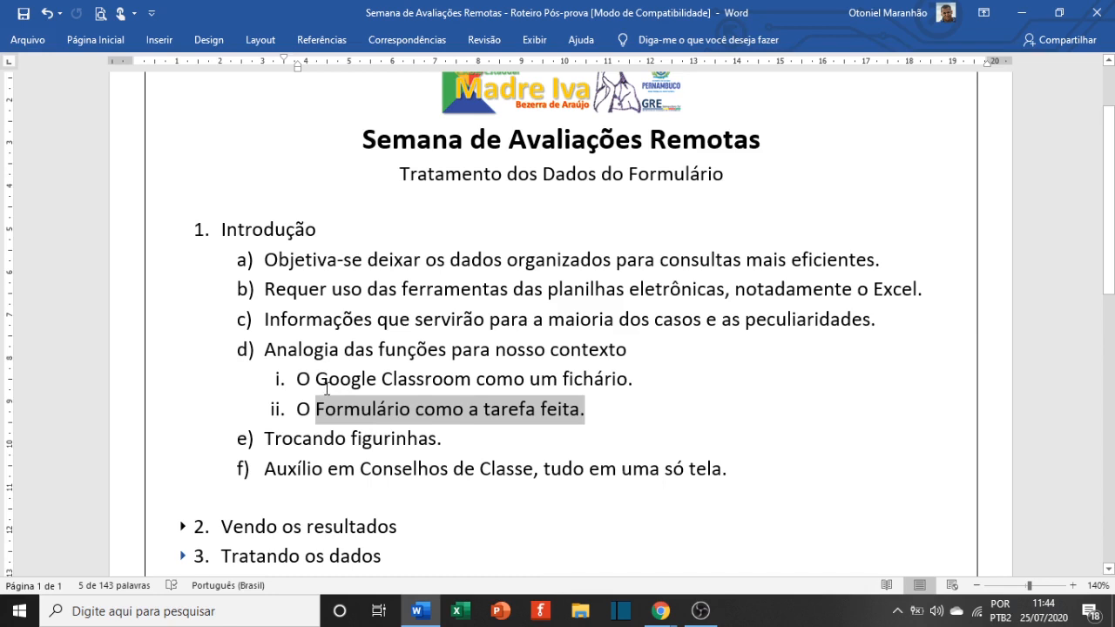
Review the analogy sub-items under item d, highlighting the Google Classroom, fichário, Formulário and tarefa wording
left_click_drag(326, 384, 445, 382)
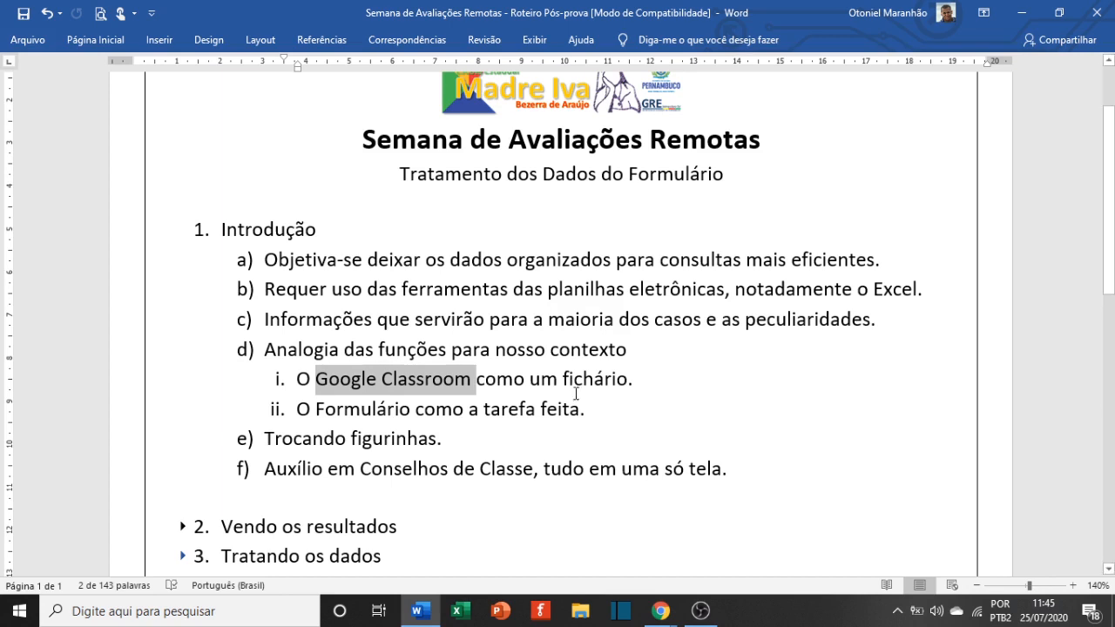
double_click(369, 409)
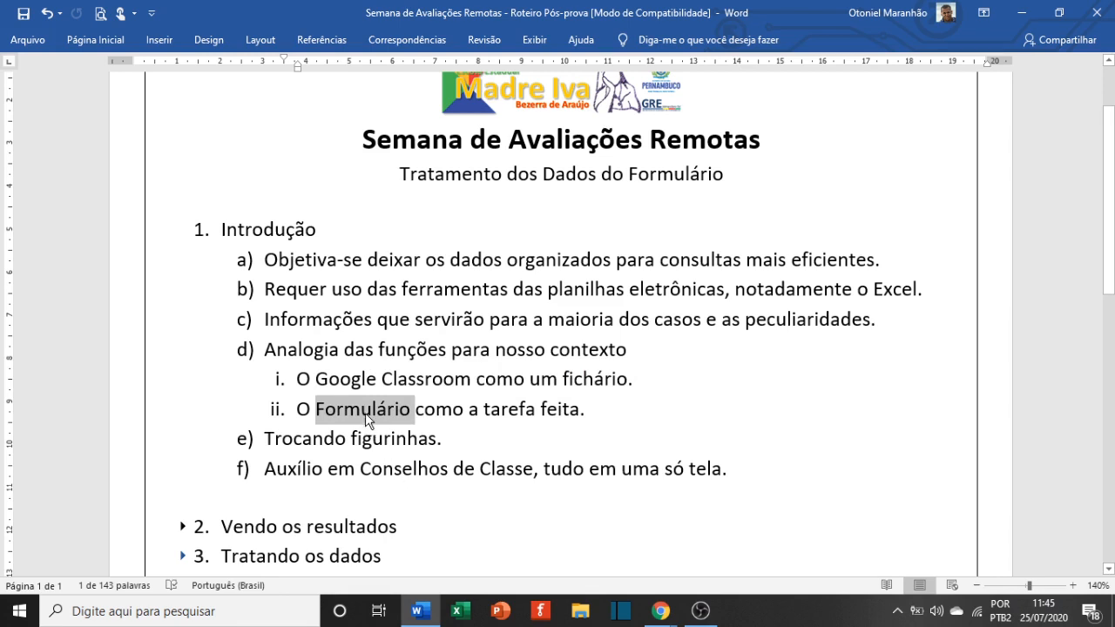
left_click(565, 381)
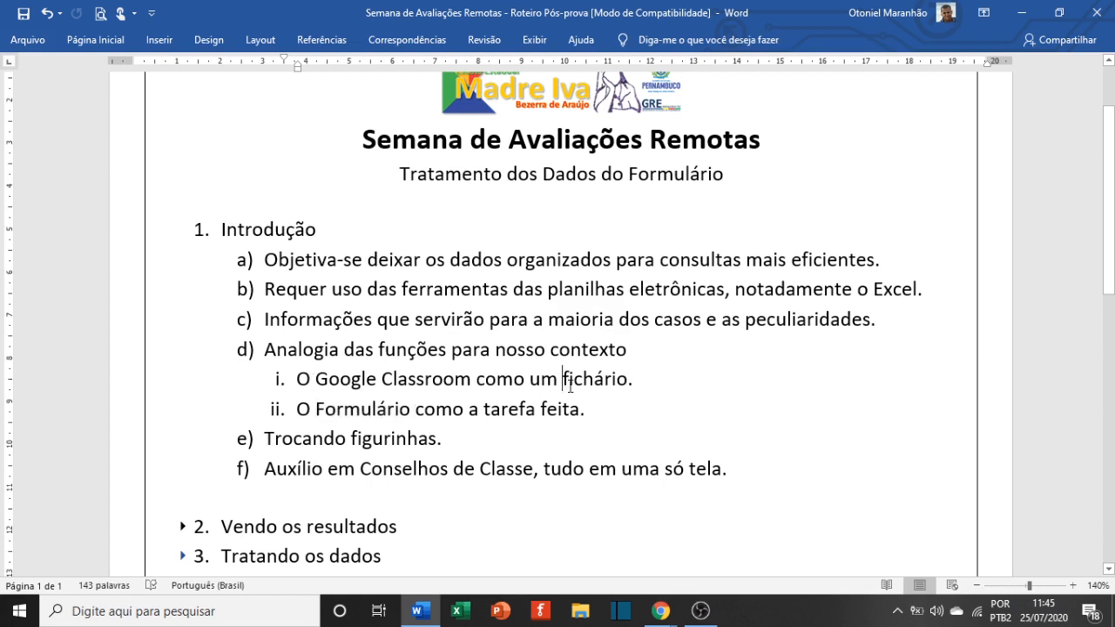
left_click(633, 353)
left_click_drag(296, 382, 639, 390)
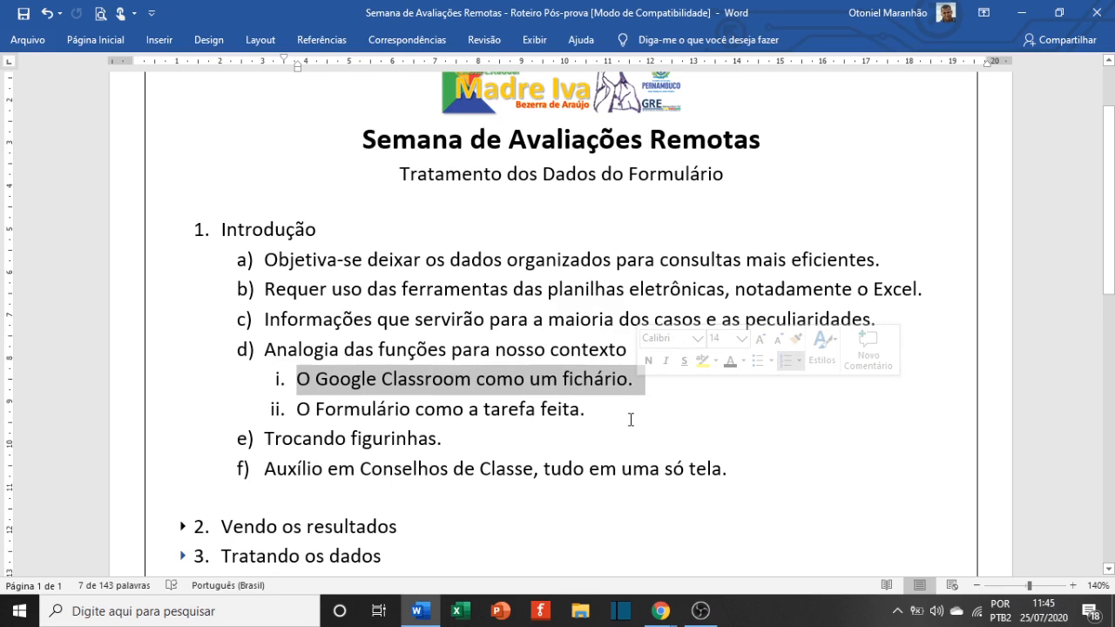
double_click(592, 386)
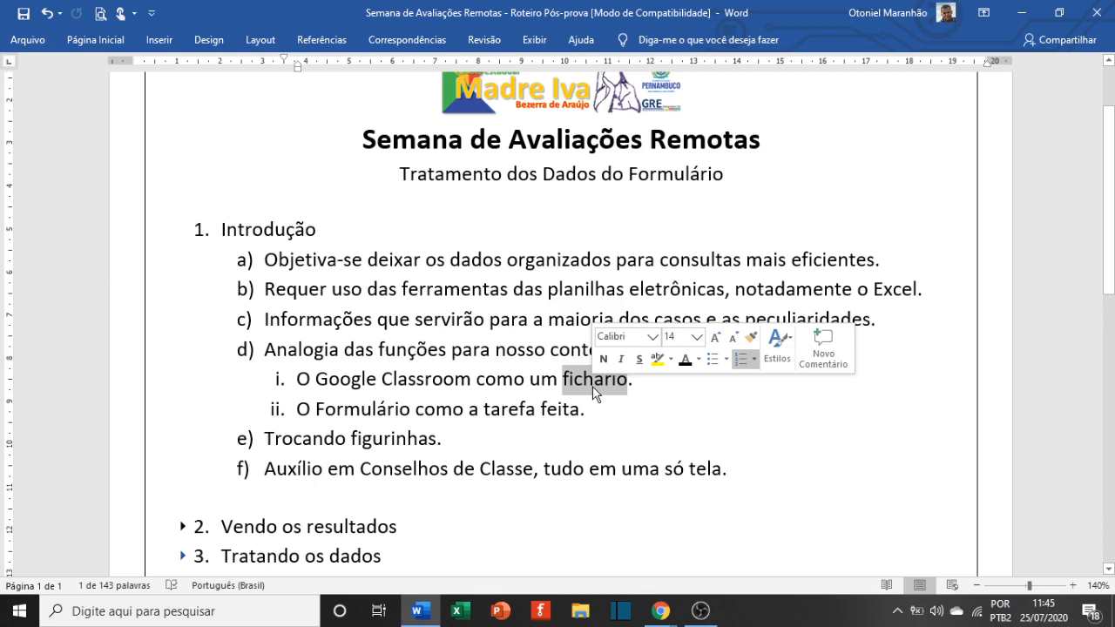
double_click(506, 415)
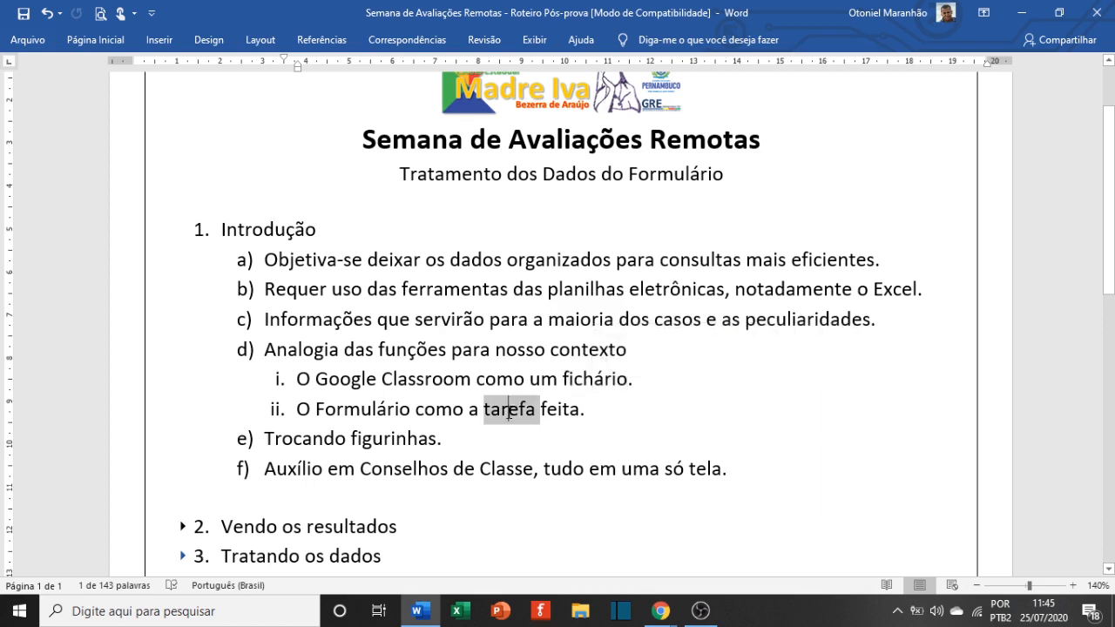
left_click(383, 380)
left_click_drag(295, 379, 643, 380)
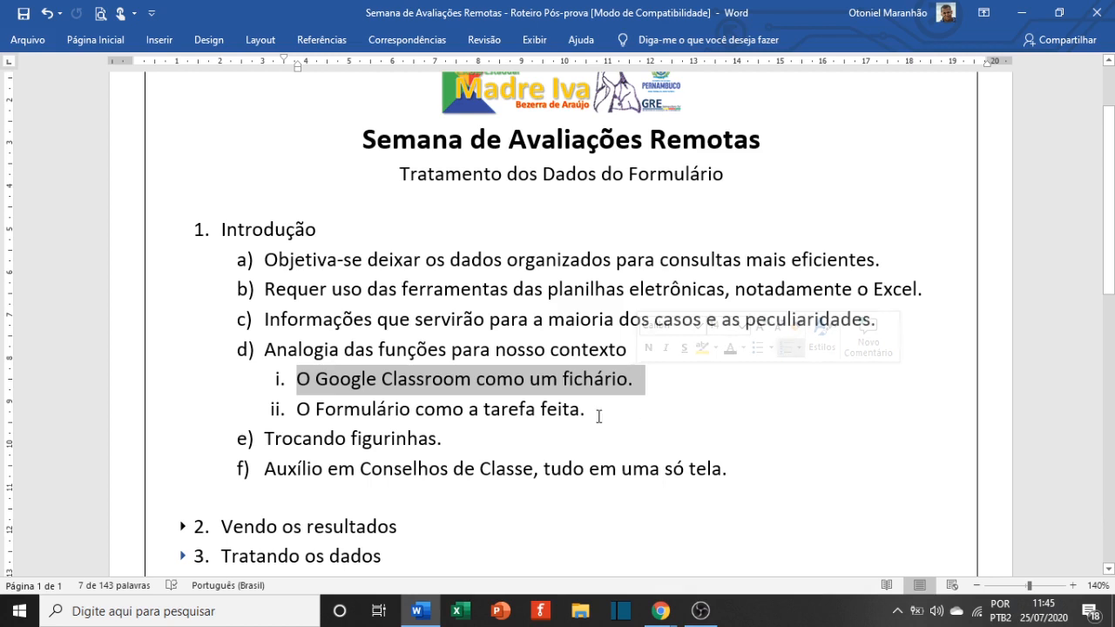
double_click(503, 413)
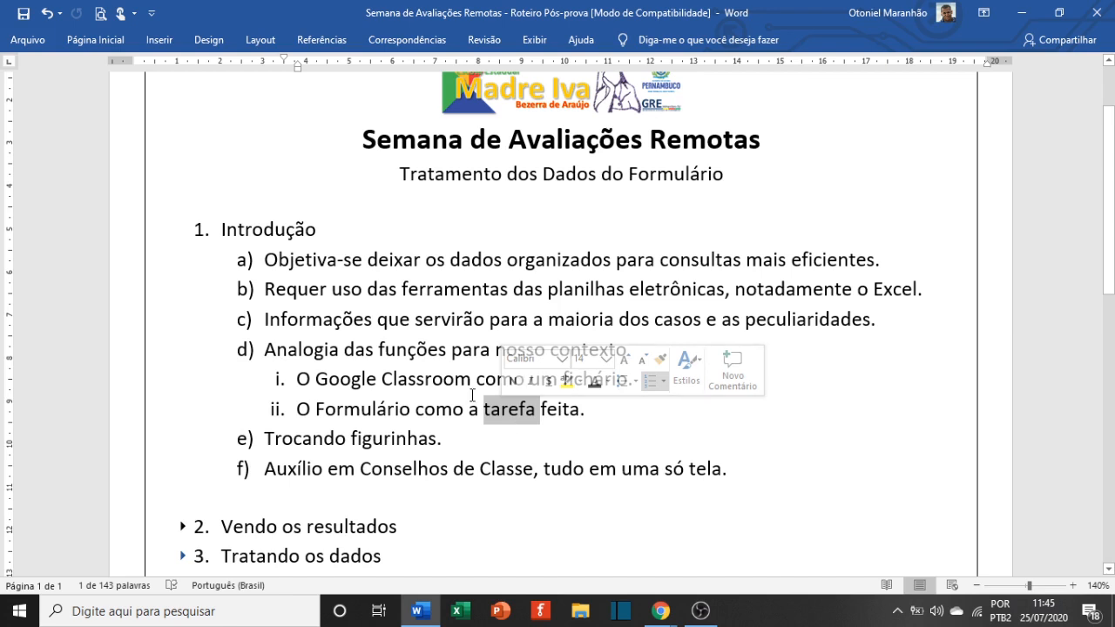
left_click(476, 380)
double_click(607, 381)
left_click(392, 378)
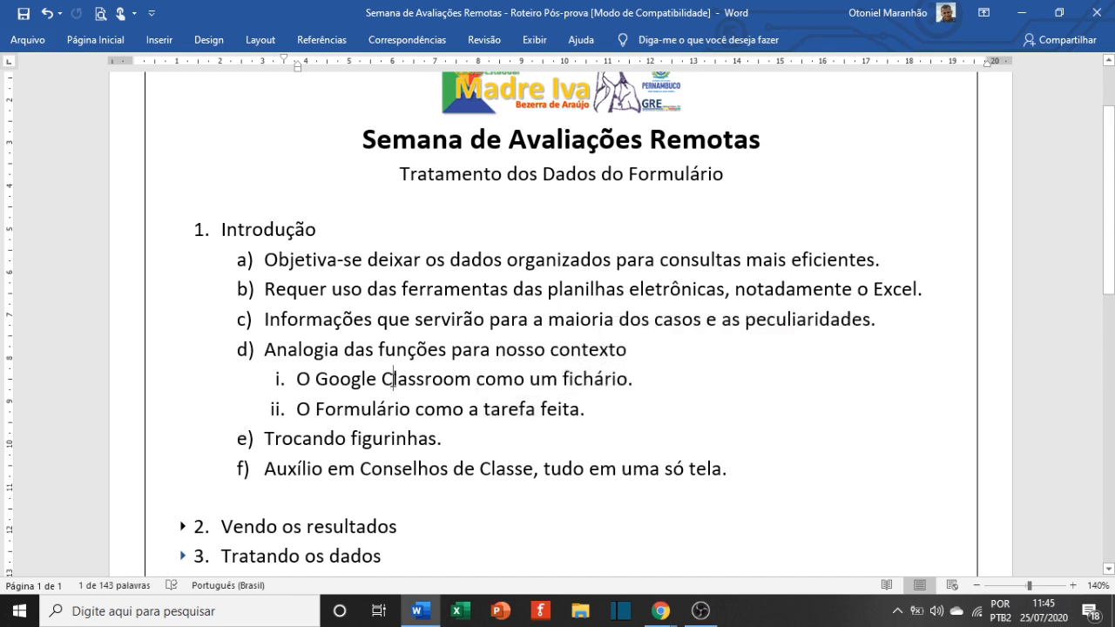
double_click(392, 378)
double_click(352, 409)
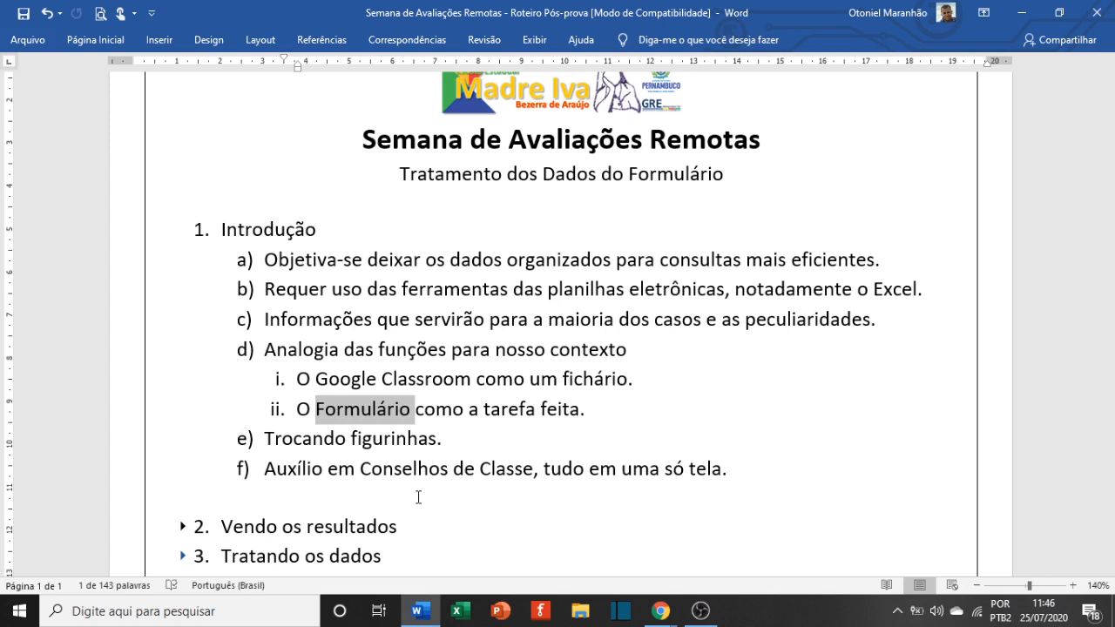
Collapse item d of the Introdução and highlight "Trocando figurinhas." and the "Auxílio em Conselhos de Classe" item
left_click(228, 350)
left_click_drag(450, 380, 303, 379)
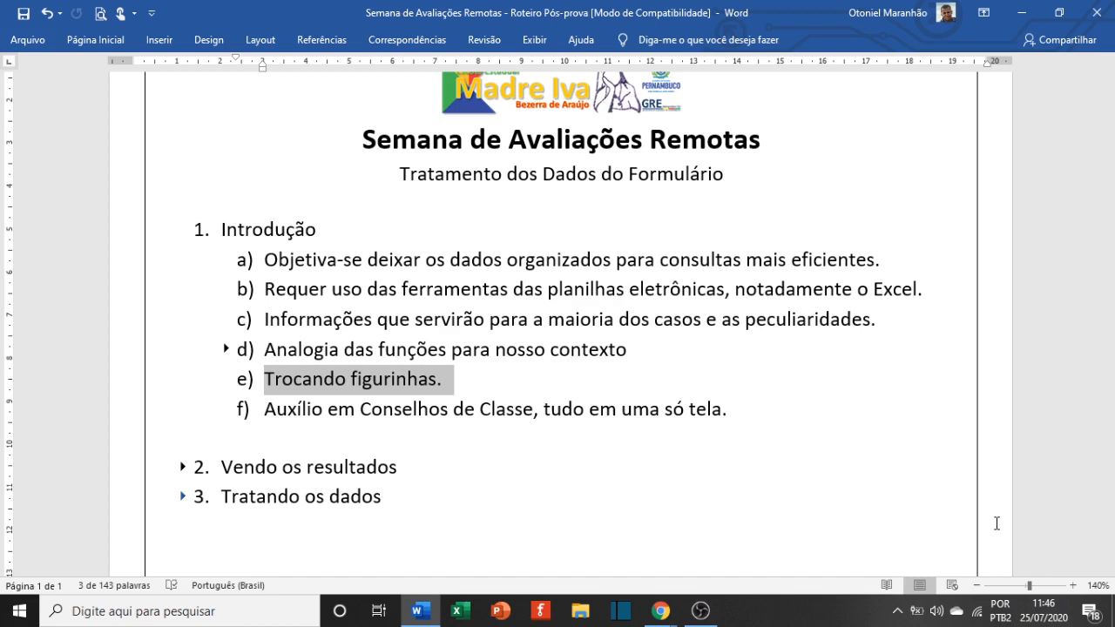
left_click(582, 443)
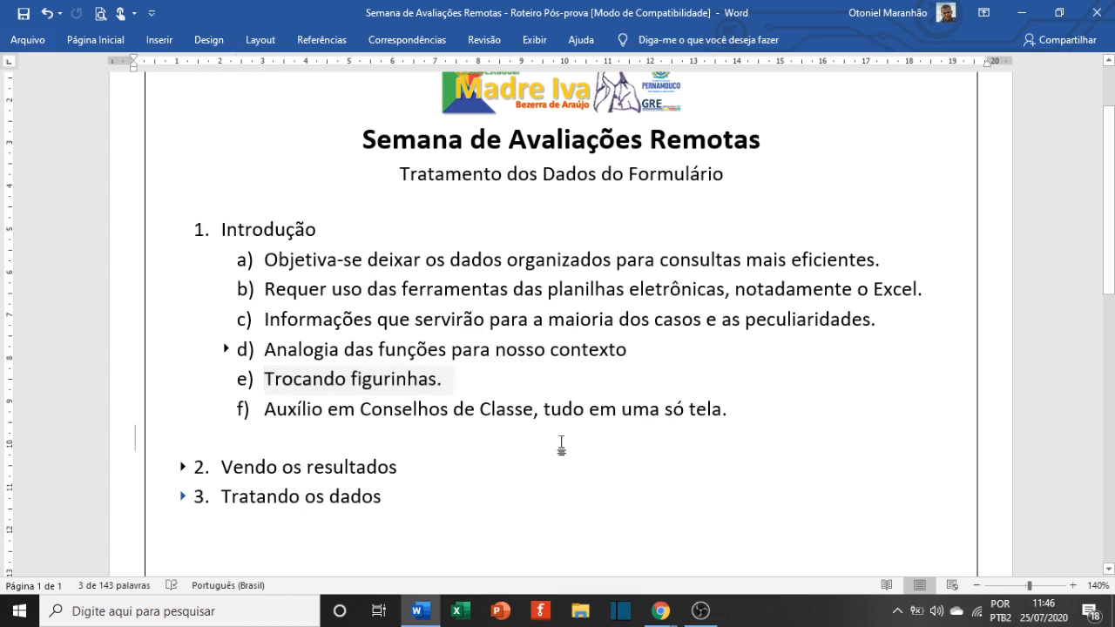
left_click_drag(732, 409, 530, 434)
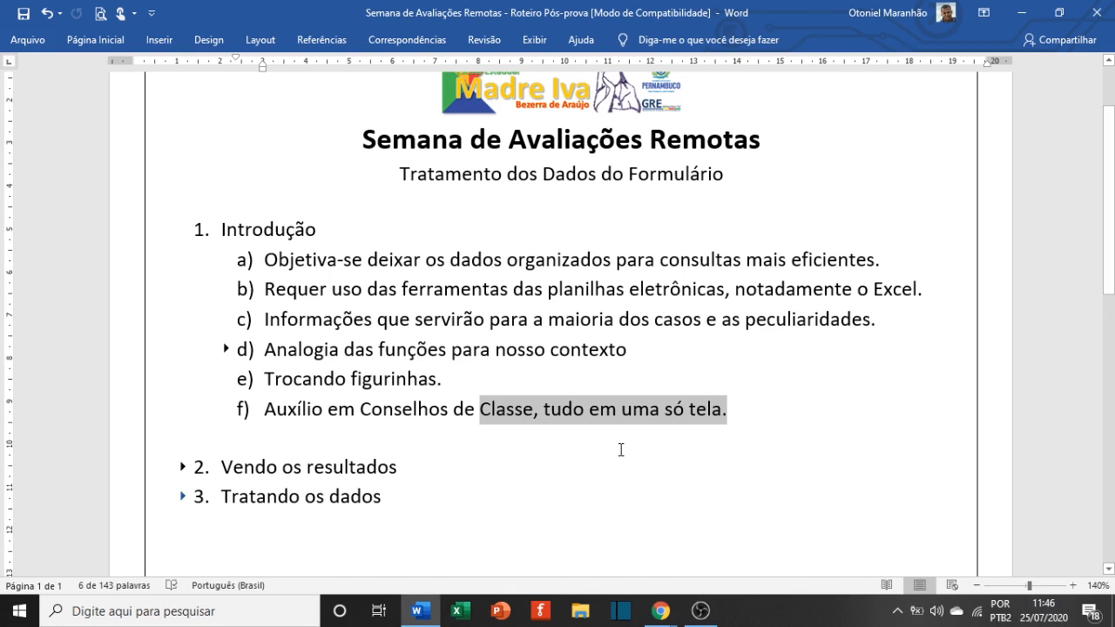
left_click(622, 447)
left_click_drag(728, 409, 287, 408)
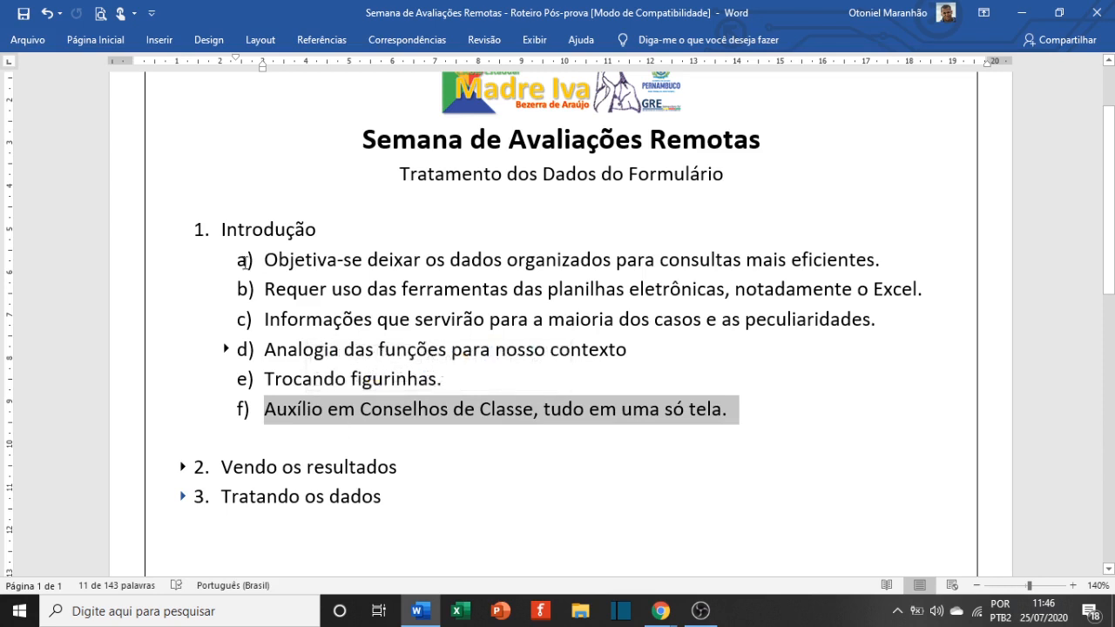
Collapse the Introdução section, expand "Vendo os resultados" and highlight its form responses and form spreadsheet items
left_click(185, 229)
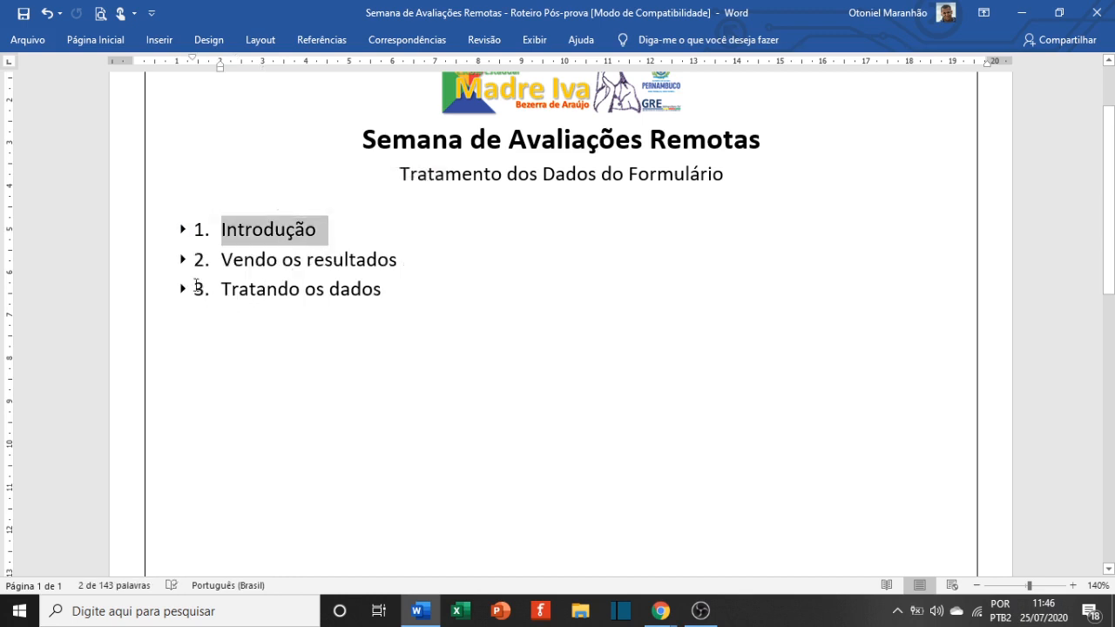
left_click(183, 260)
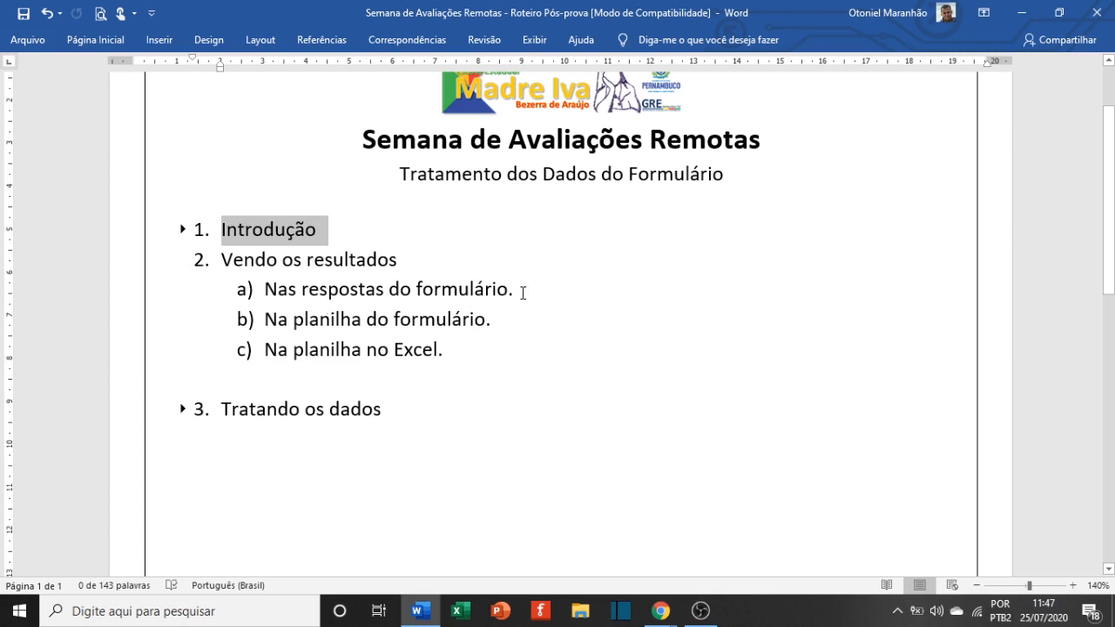
left_click_drag(538, 287, 292, 293)
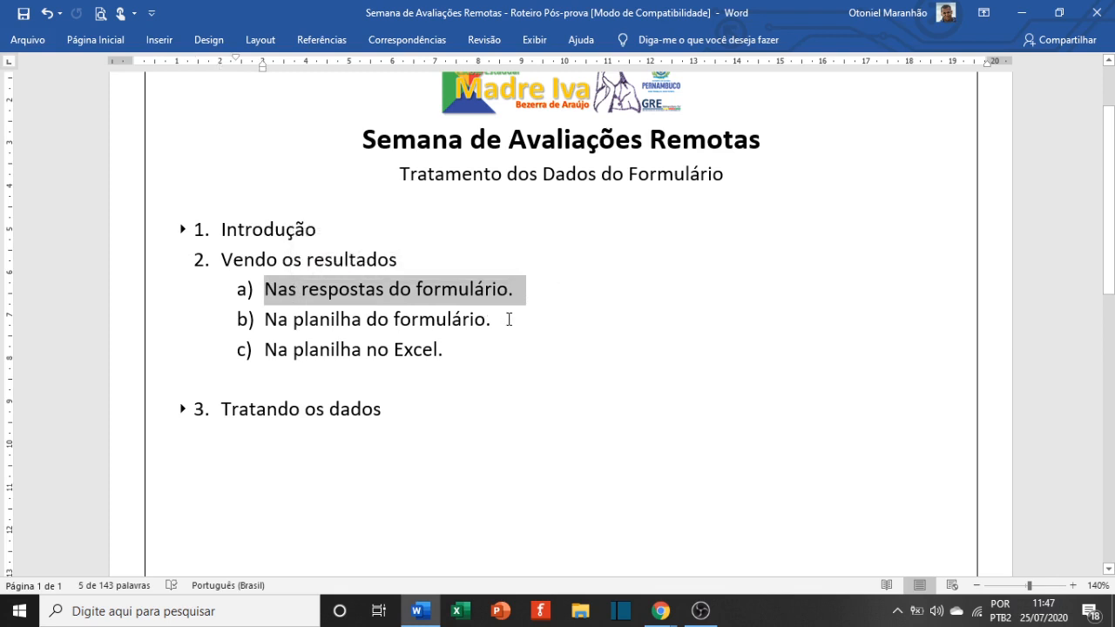
left_click_drag(508, 319, 294, 318)
left_click(460, 354)
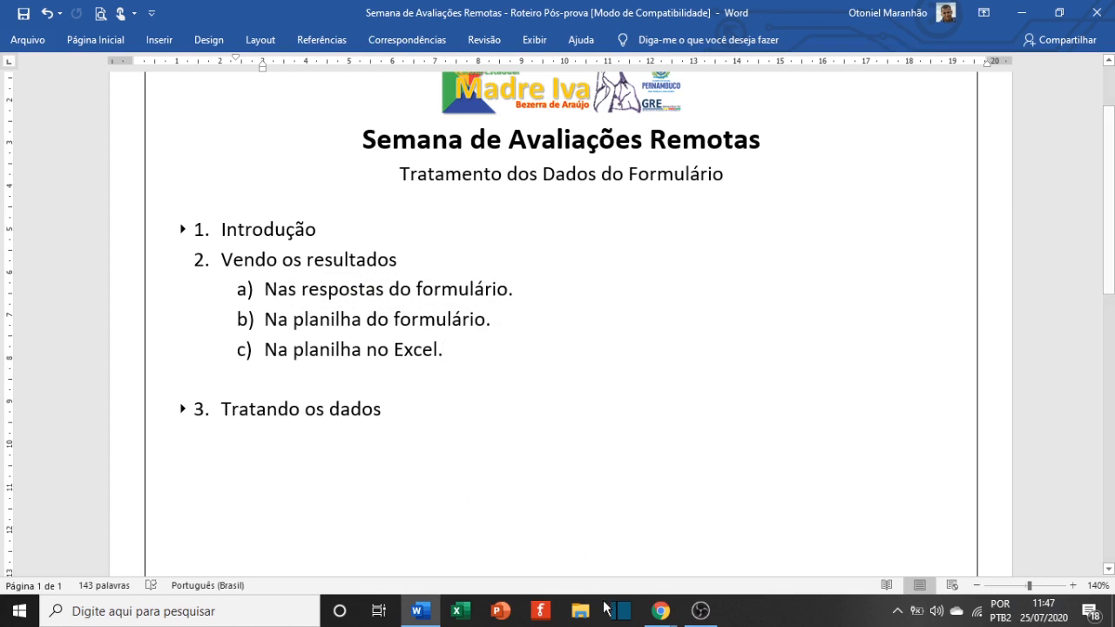
Switch to Chrome and open the Atividades page of the "1º Anos e 1º EJAS - Avaliações - Madre Iva 2020" class
mouse_move(661, 615)
left_click(618, 568)
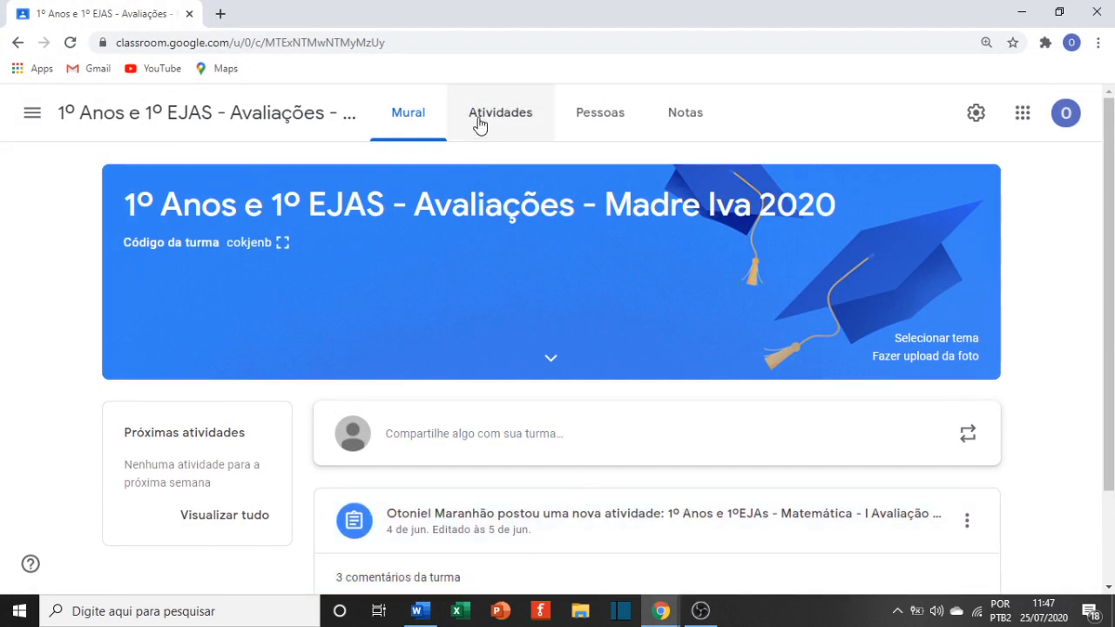
left_click(480, 124)
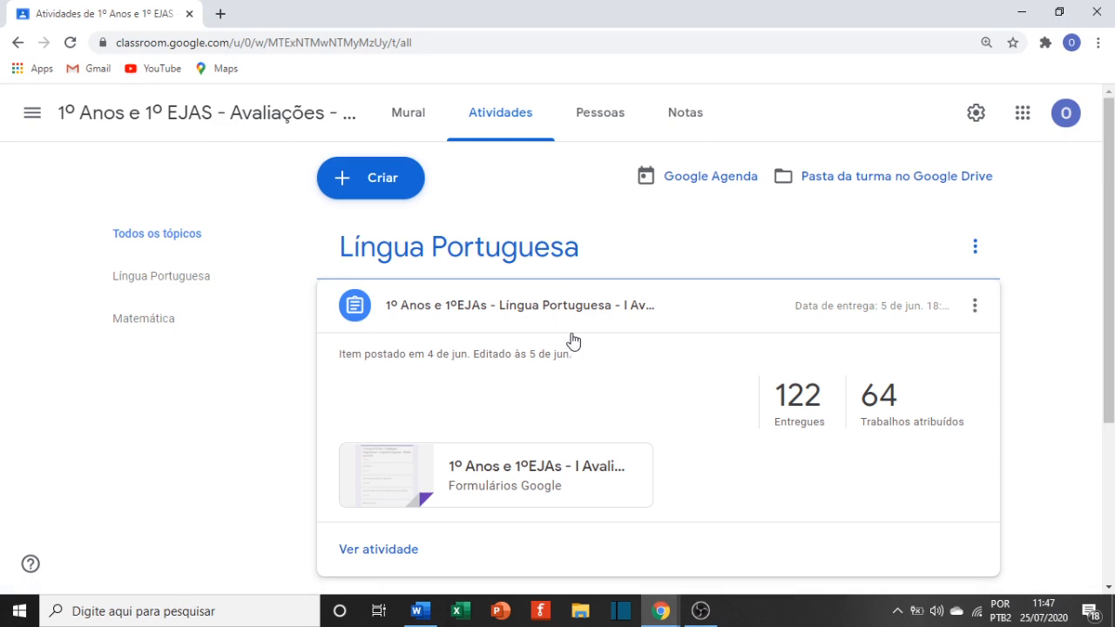
Open the form attached to "Avaliação Diagnóstica de Matemática" under Matemática and put it in edit mode
scroll(634, 311, "down", 3)
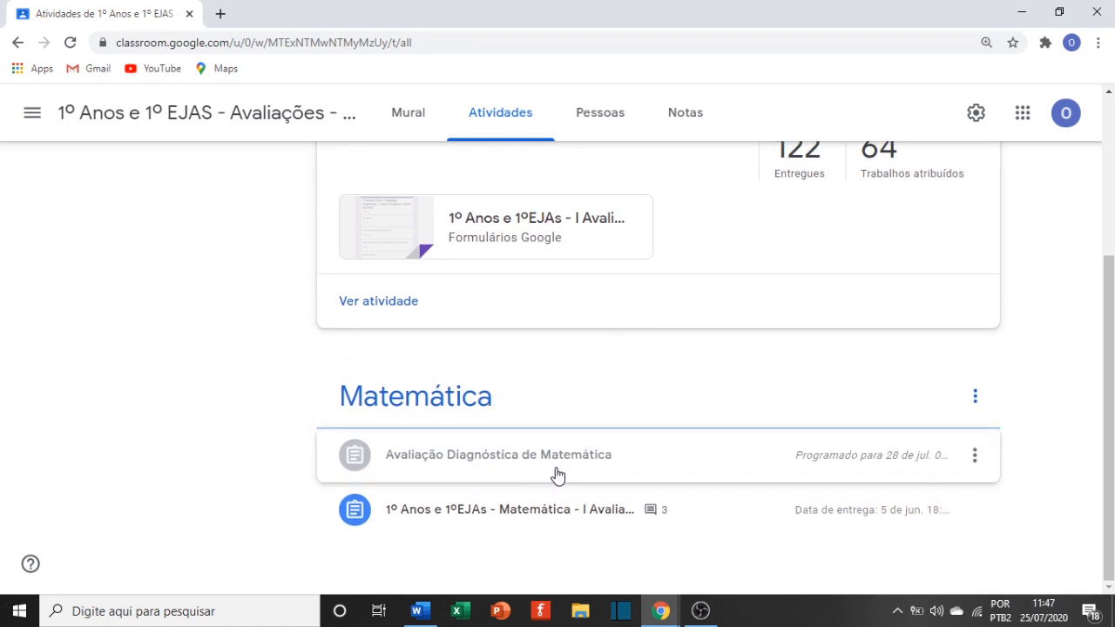
left_click(492, 456)
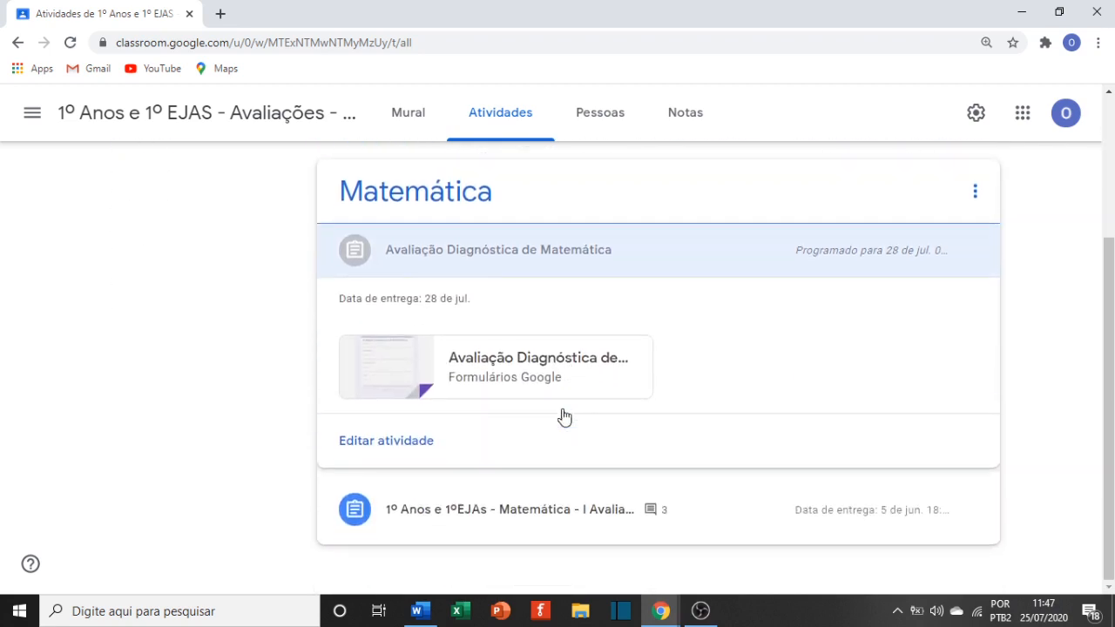
left_click(508, 381)
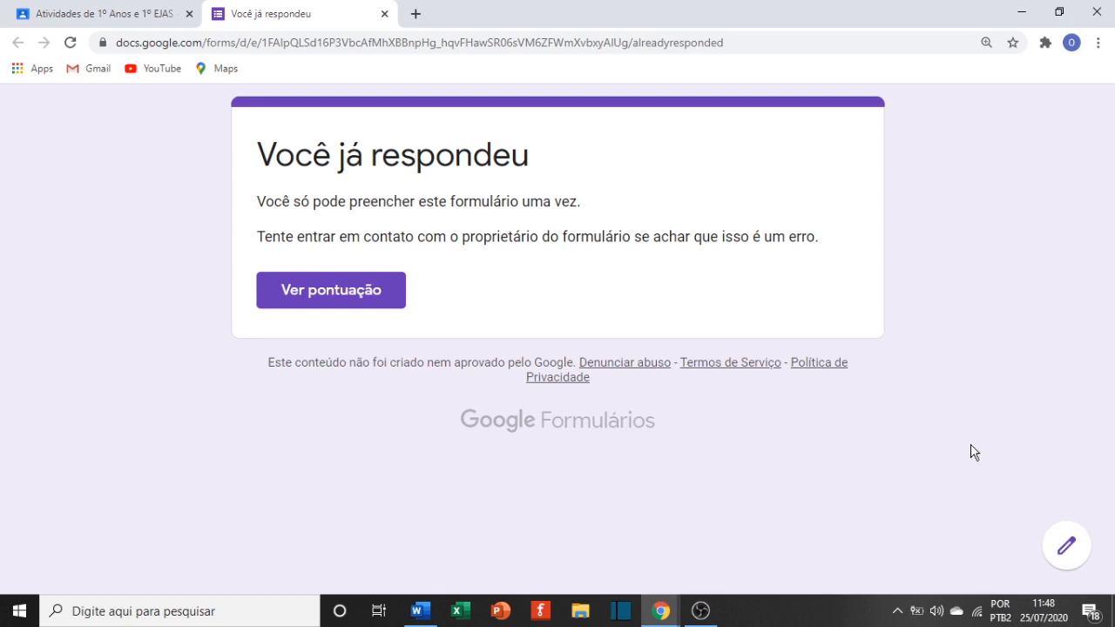
left_click(1067, 550)
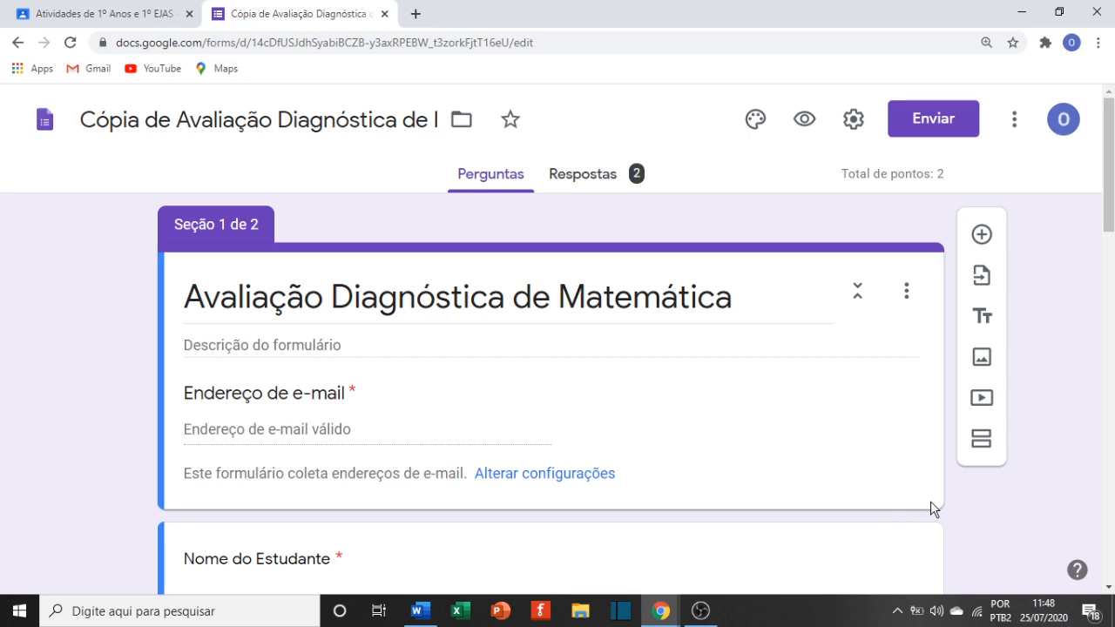
Switch to the Word outline, highlight "Nas respostas do formulário" and return to the form in Chrome
key("alt+Tab")
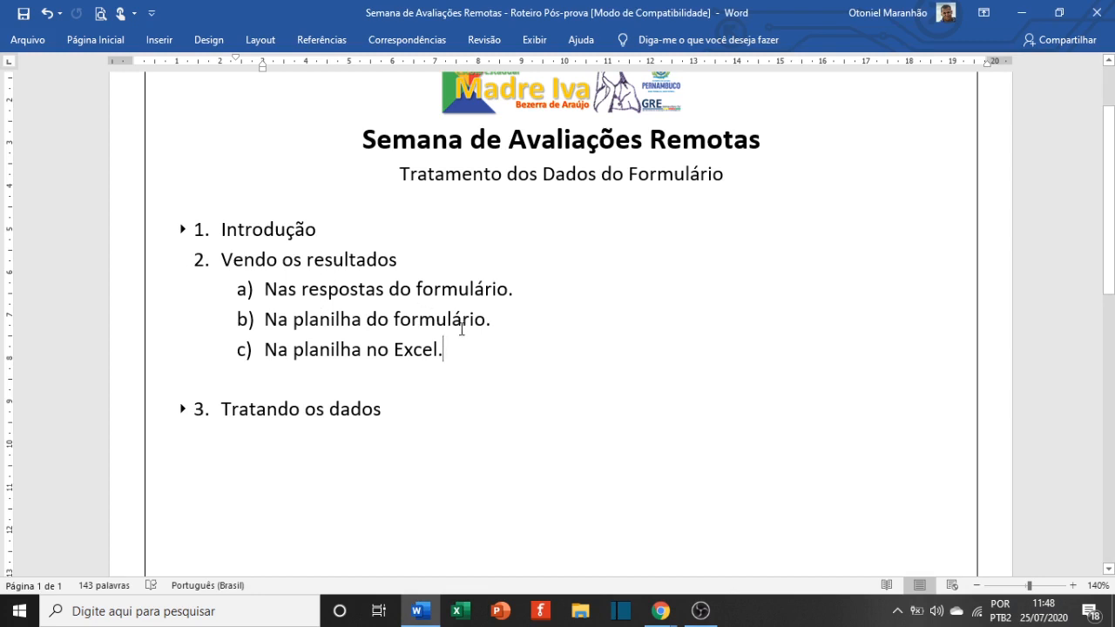
left_click_drag(260, 289, 512, 291)
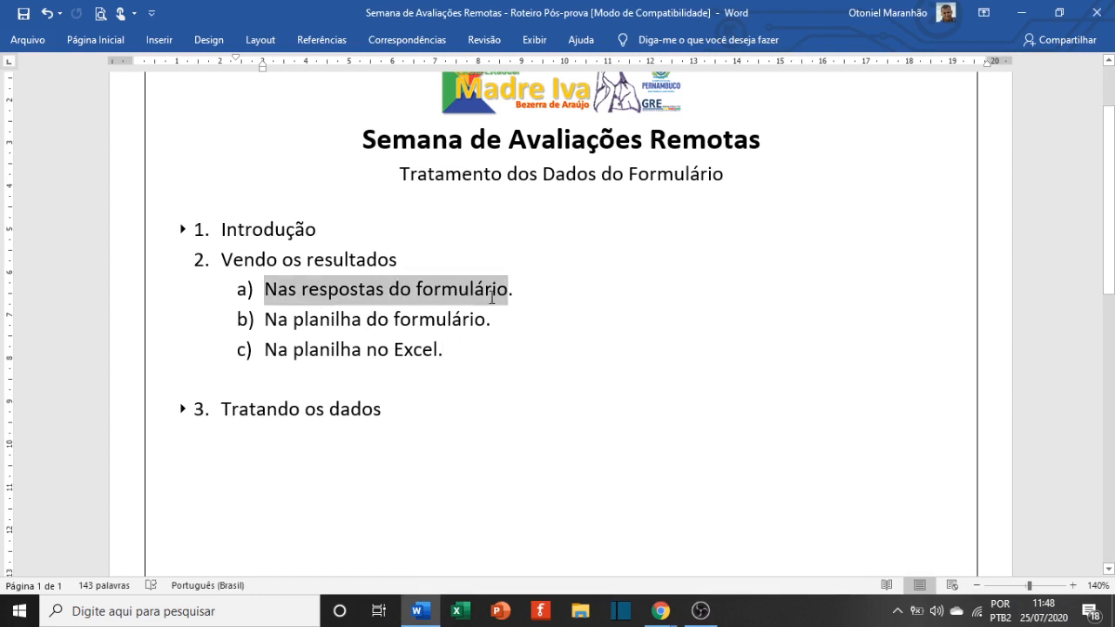
key("alt+Tab")
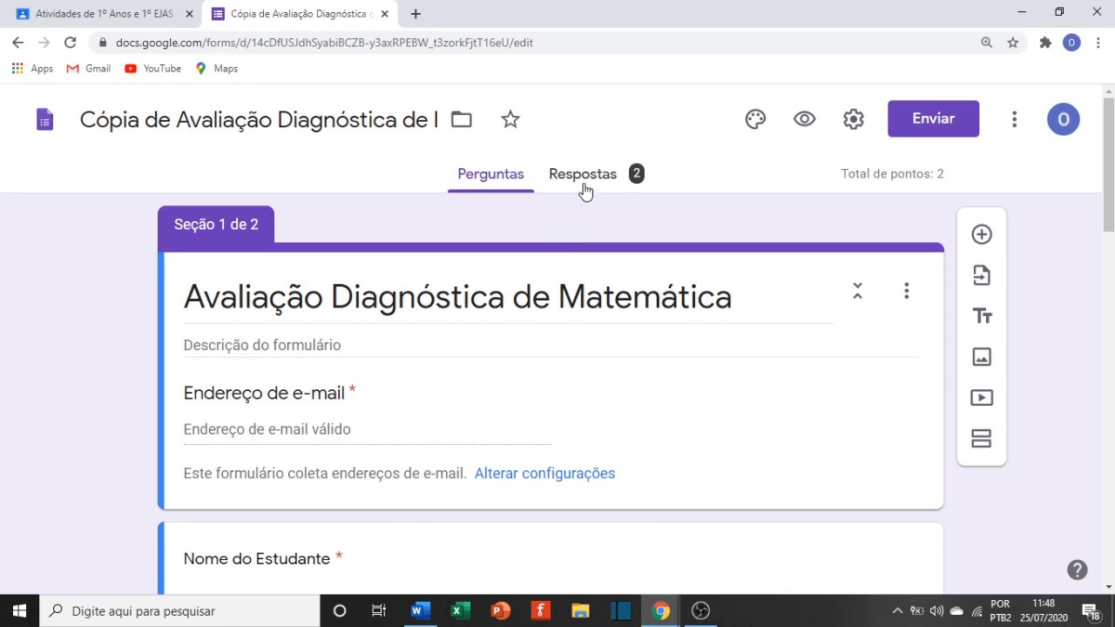
Look through the form's questions, from the student name and class fields to the last multiple-choice question
scroll(514, 291, "down", 9)
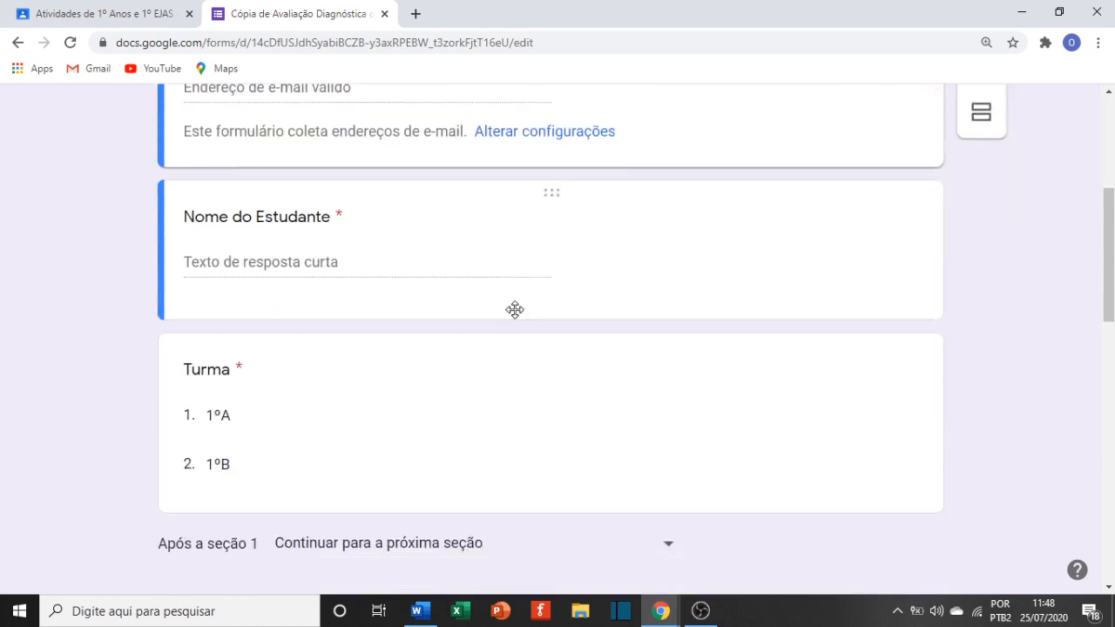
scroll(523, 335, "up", 1)
scroll(524, 340, "down", 7)
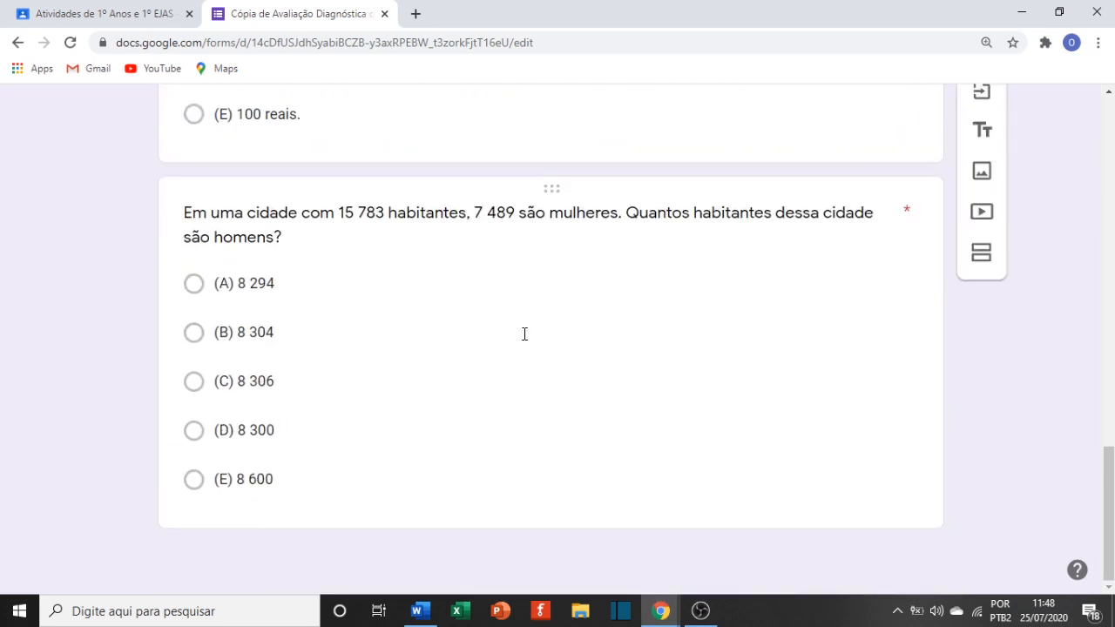
scroll(526, 339, "up", 15)
Open the form's responses summary and review the score statistics, points distribution, score list and student names
left_click(579, 176)
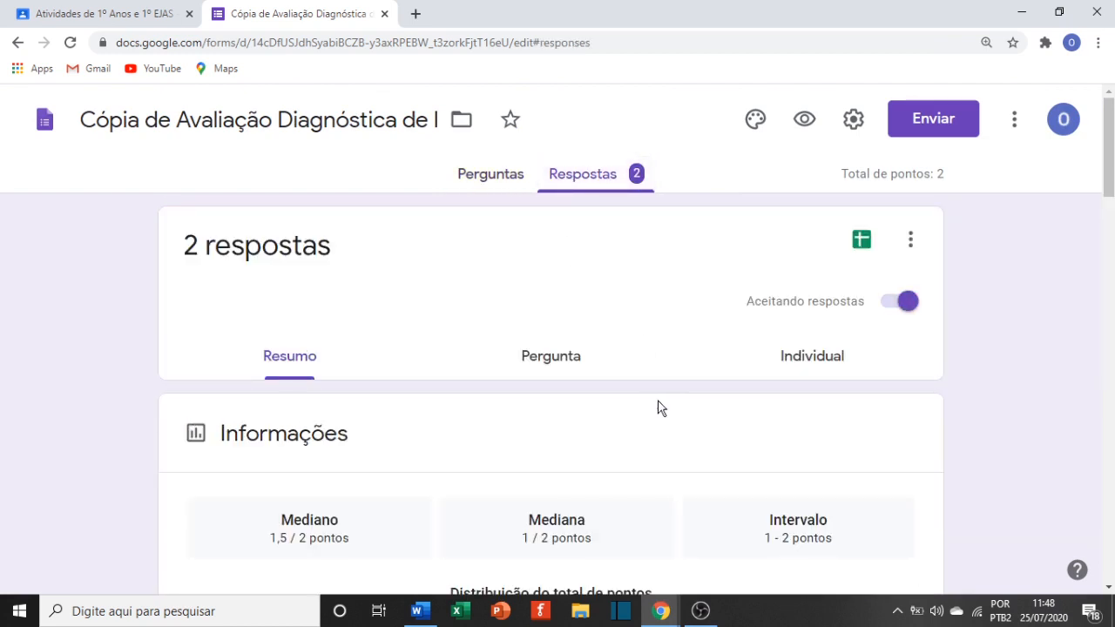
scroll(661, 408, "down", 4)
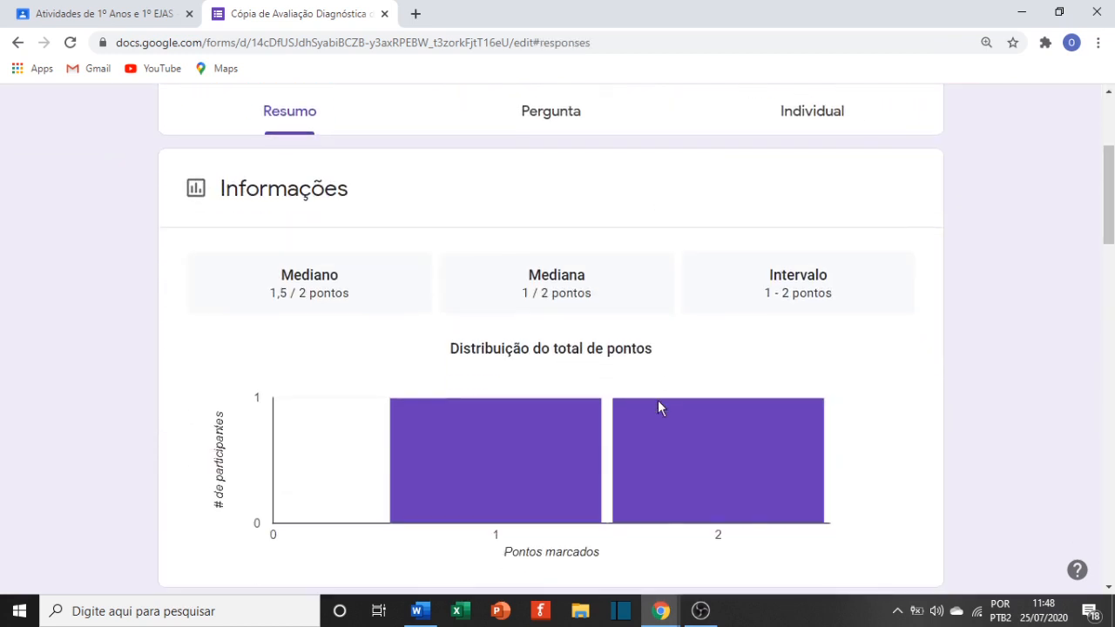
scroll(658, 405, "down", 1)
scroll(657, 405, "up", 5)
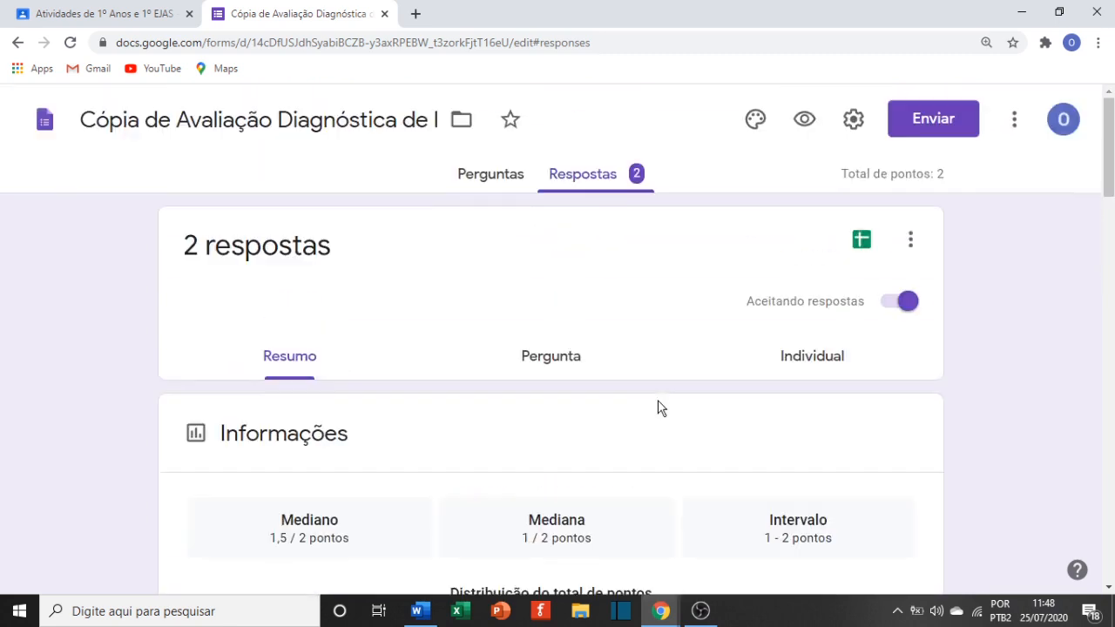
scroll(659, 406, "down", 7)
scroll(567, 398, "up", 7)
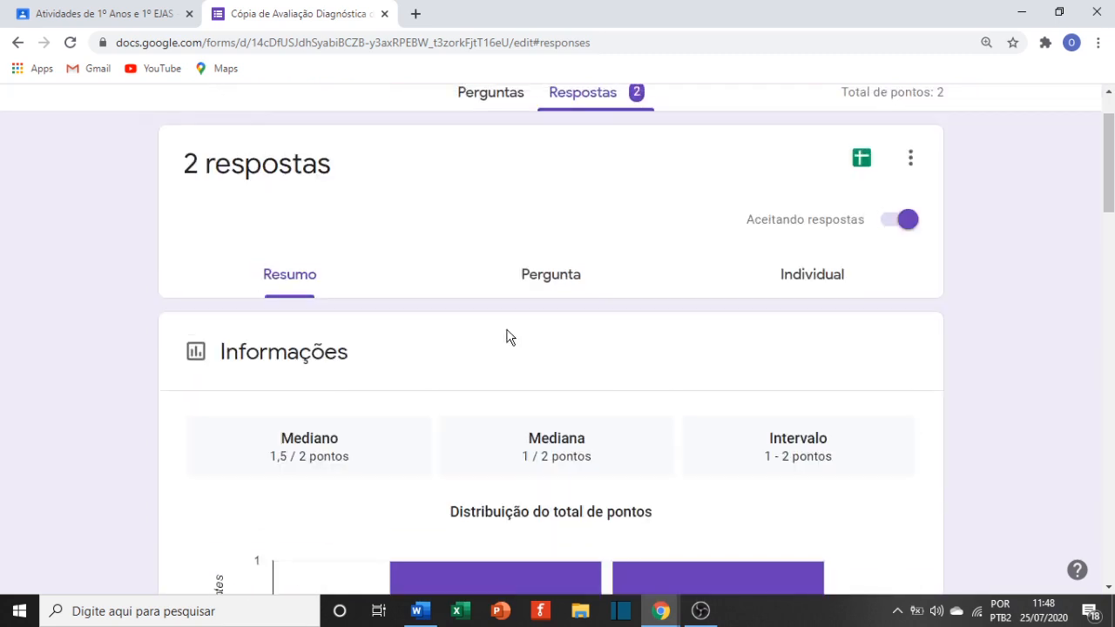
scroll(458, 353, "down", 8)
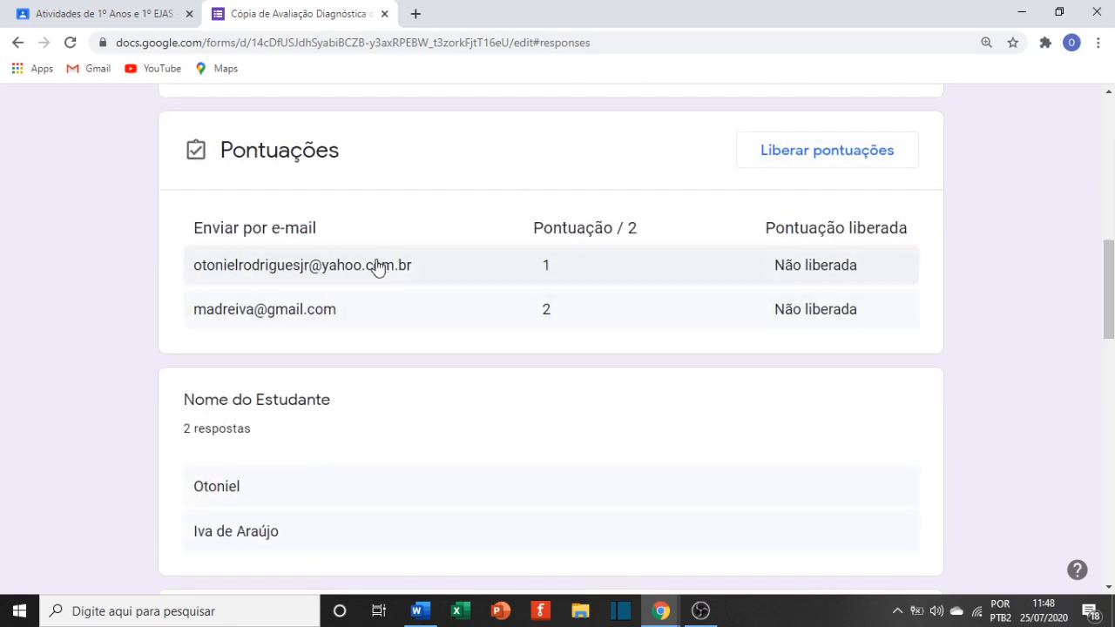
scroll(428, 314, "down", 2)
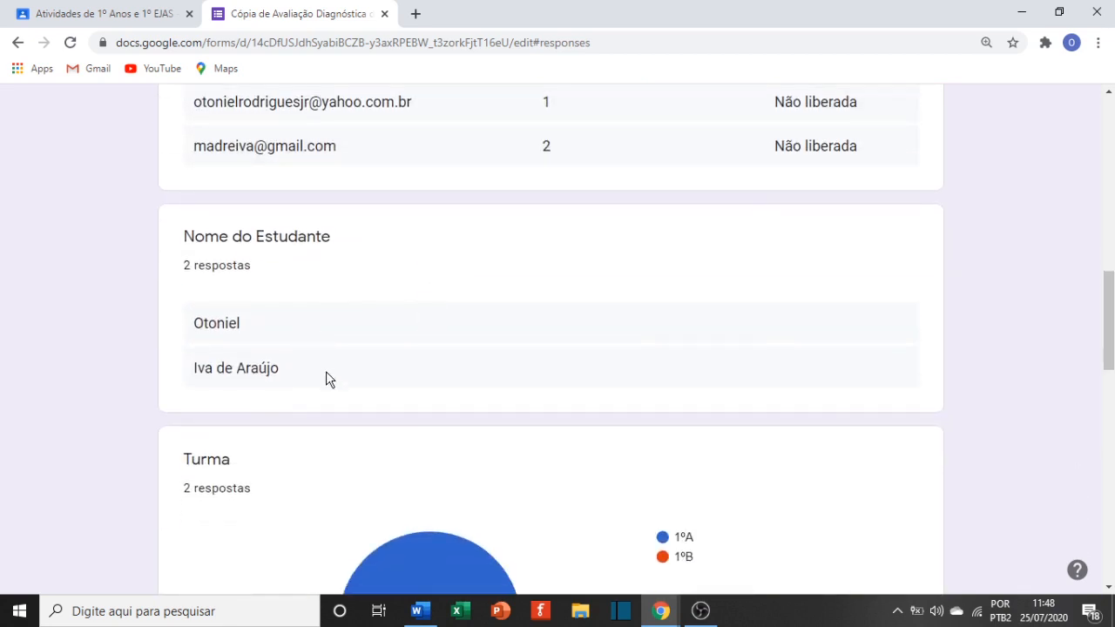
scroll(340, 372, "up", 1)
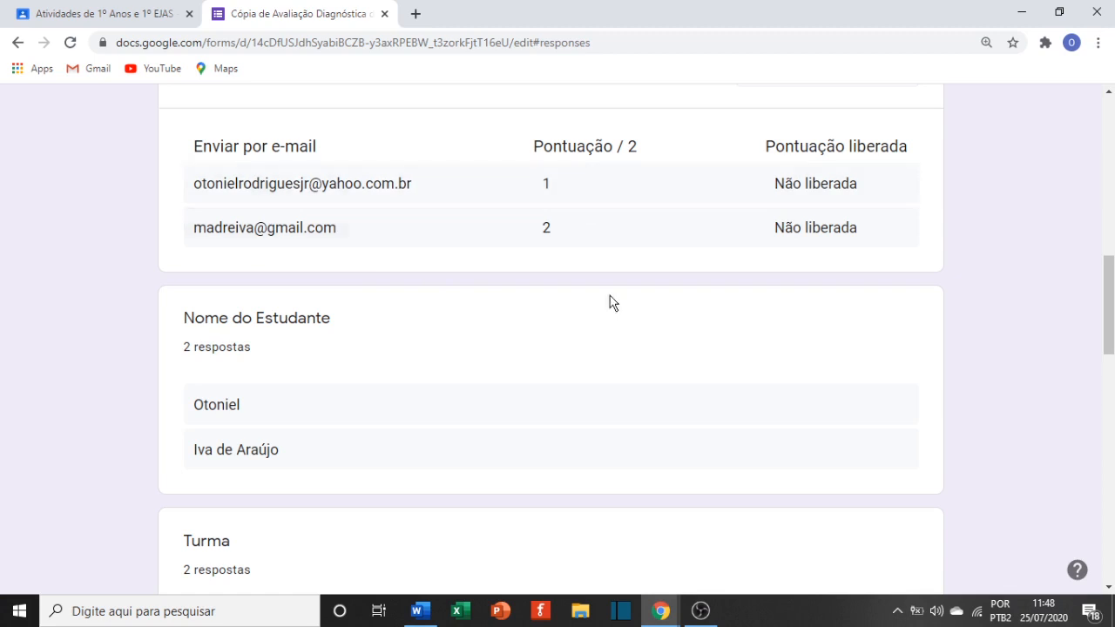
Highlight the first student's name and examine the Turma pie chart, highlighting the 1ºB entry in its legend
double_click(226, 405)
scroll(233, 405, "down", 2)
scroll(256, 393, "up", 2)
scroll(259, 395, "down", 3)
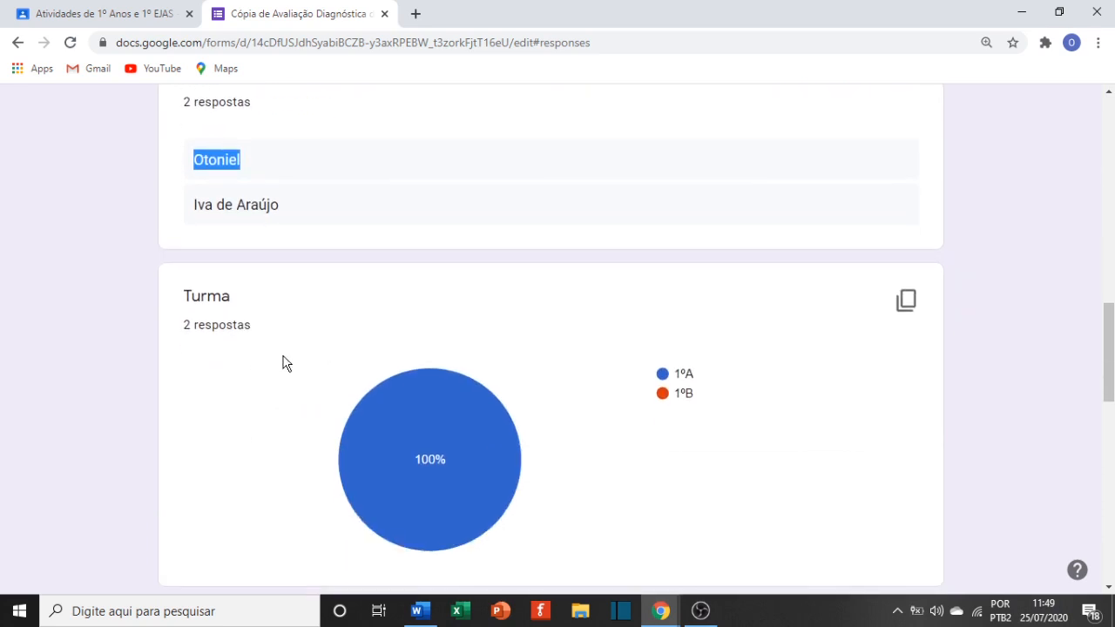
scroll(286, 363, "down", 1)
mouse_move(398, 430)
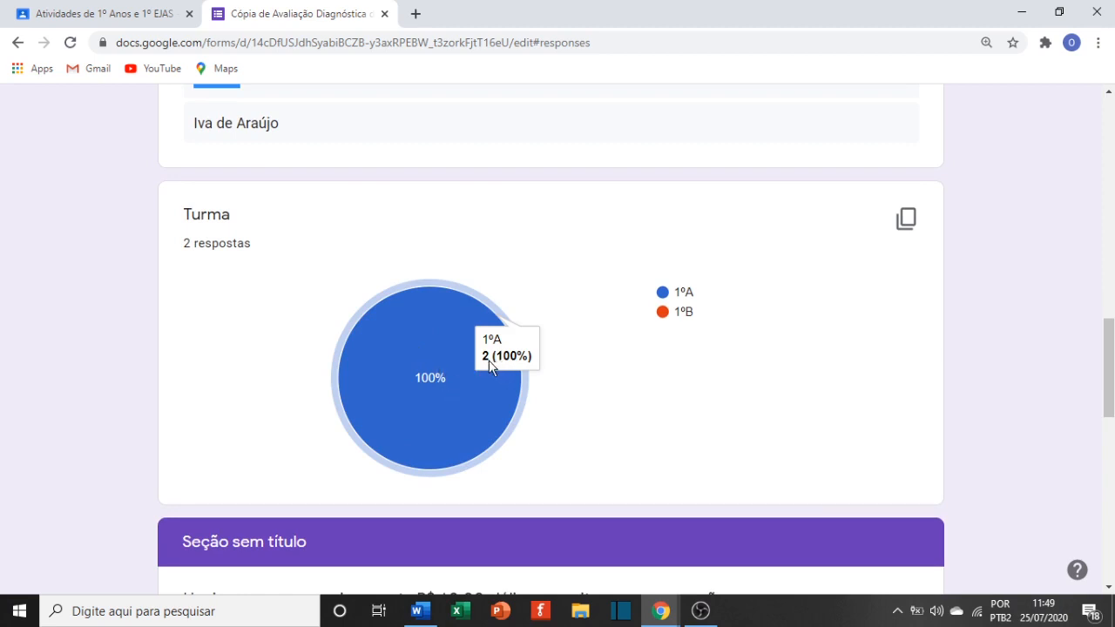
left_click_drag(704, 323, 659, 307)
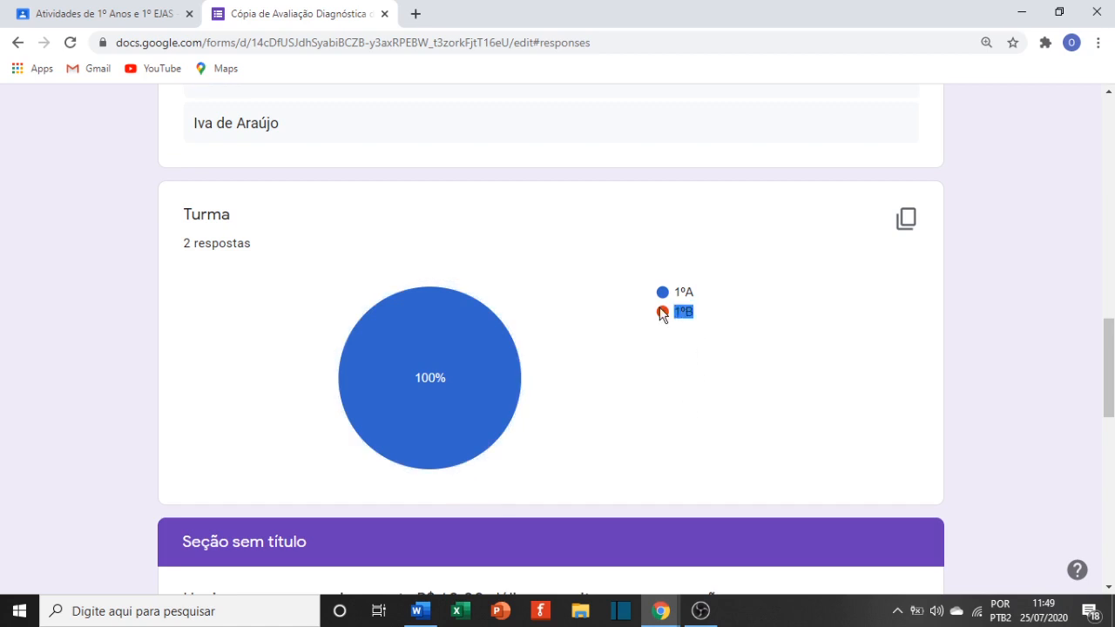
mouse_move(412, 330)
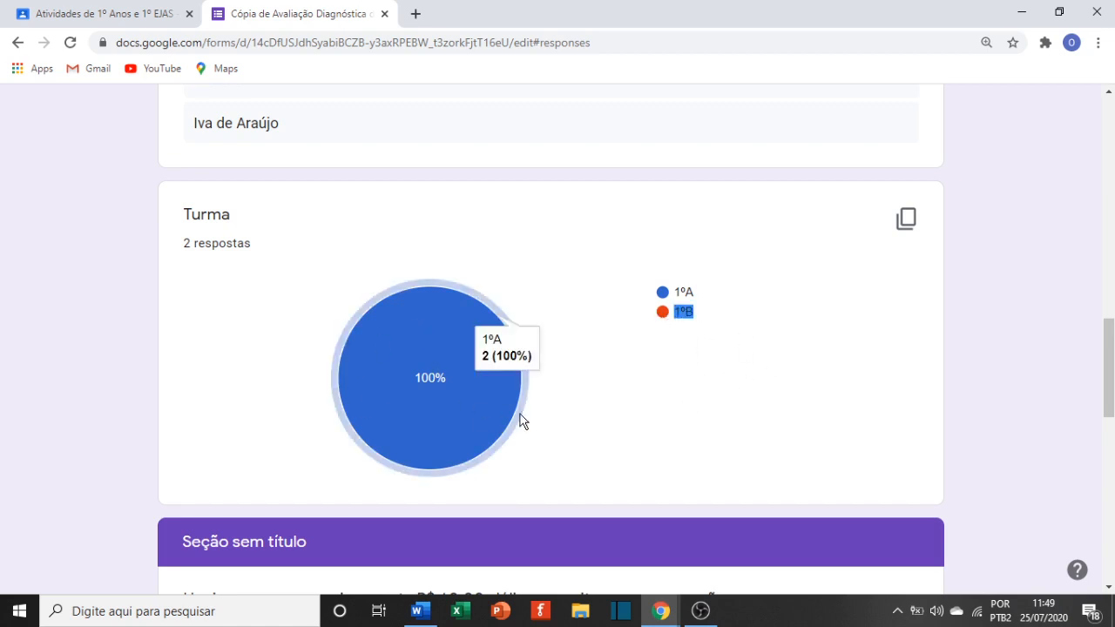
Examine the answer charts for the circus ticket question and the city inhabitants question
scroll(520, 420, "down", 5)
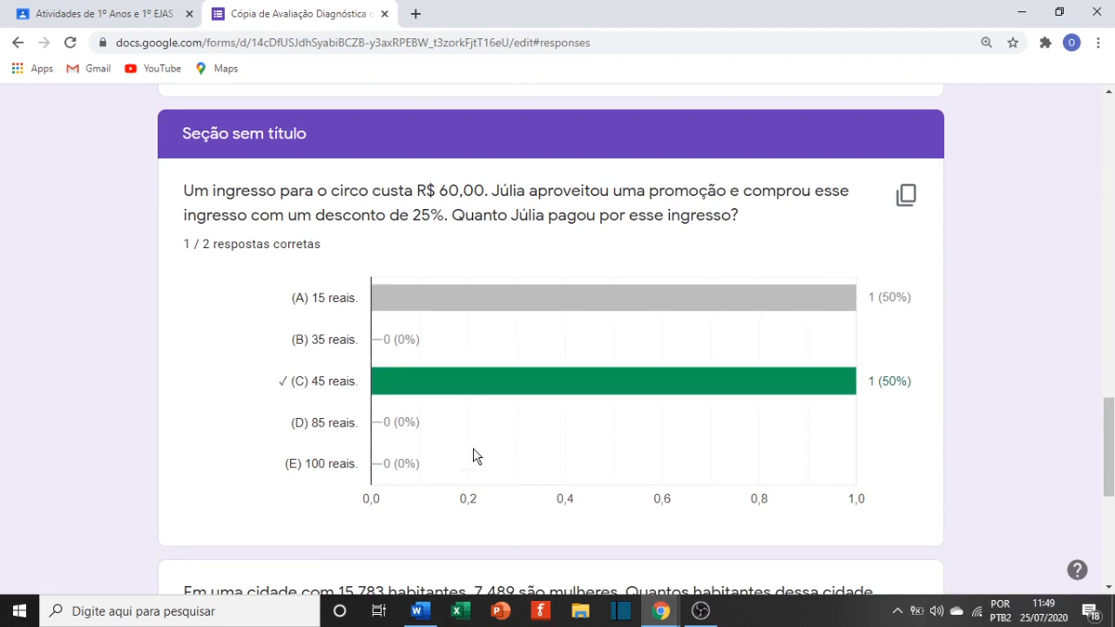
mouse_move(438, 398)
scroll(580, 448, "down", 5)
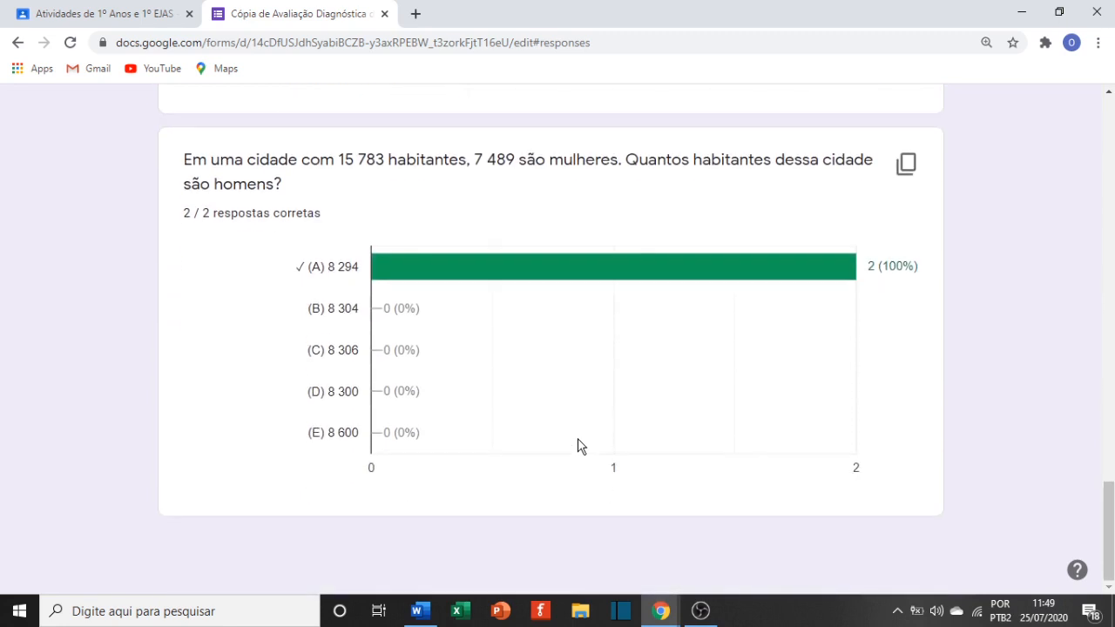
scroll(580, 446, "up", 20)
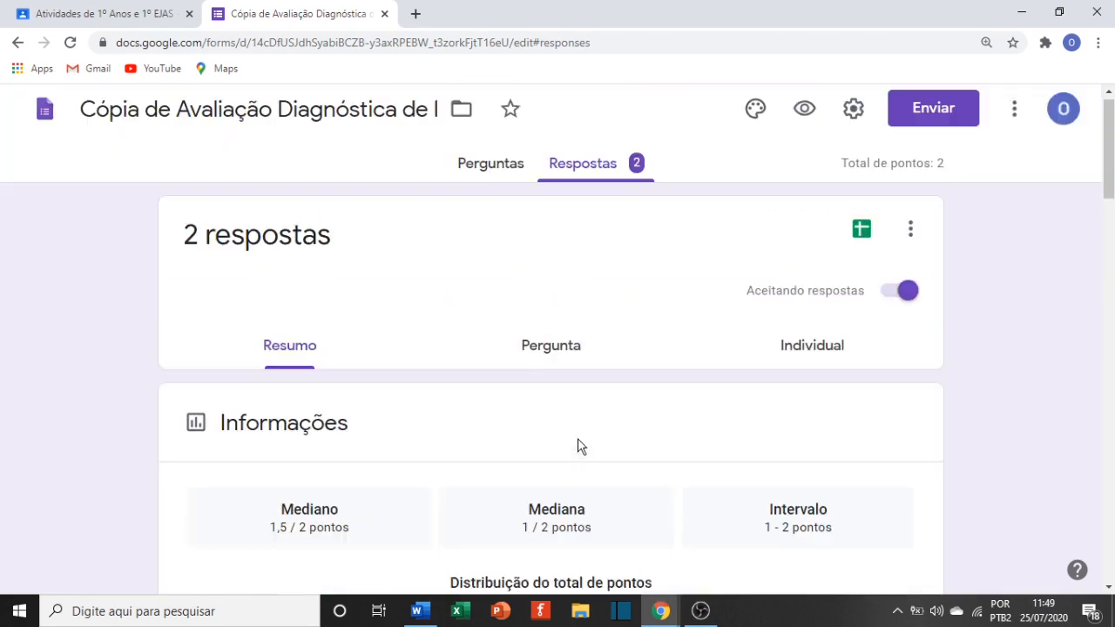
Show the responses by question and look through the answers to "Nome do Estudante"
left_click(567, 371)
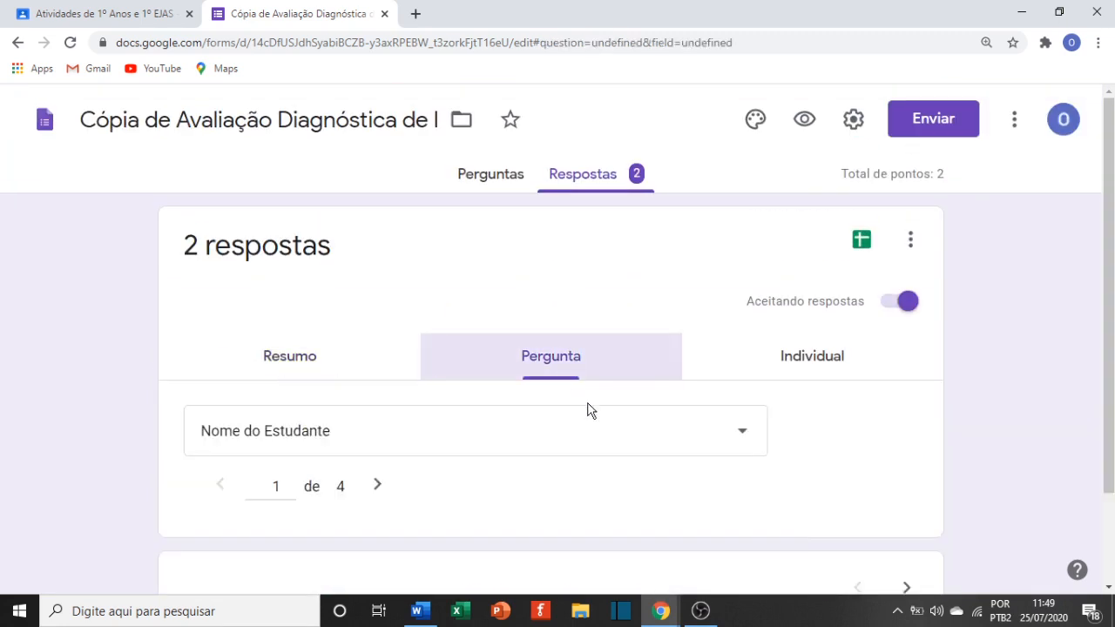
scroll(605, 411, "down", 3)
scroll(605, 411, "down", 3)
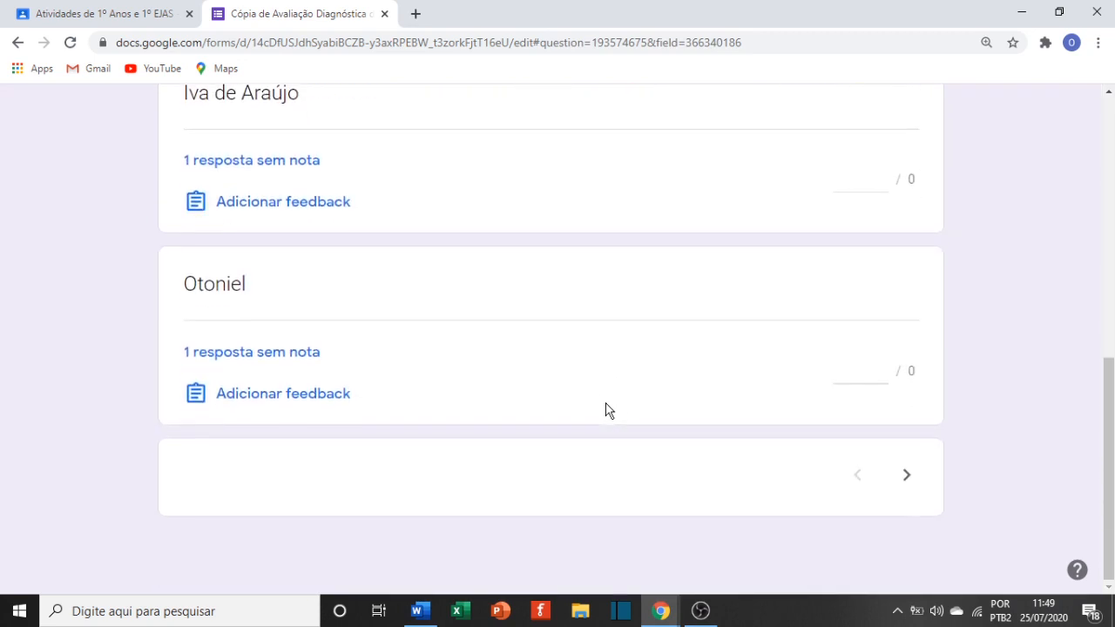
scroll(605, 410, "up", 5)
Show the individual responses and review the first student's submission down to the circus ticket question
left_click(852, 248)
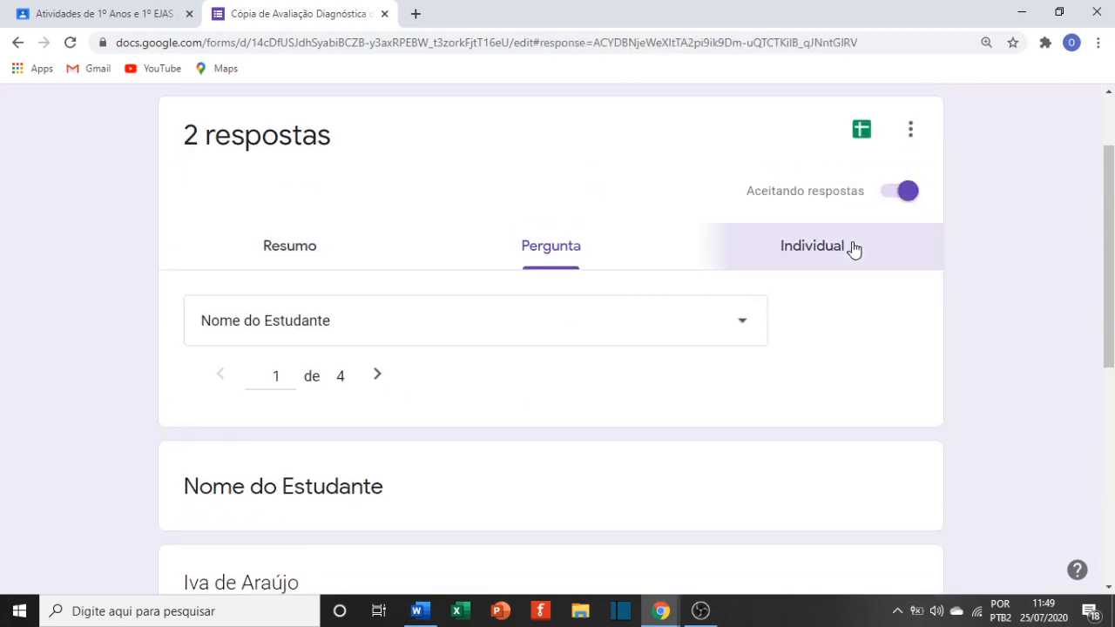
scroll(662, 331, "down", 2)
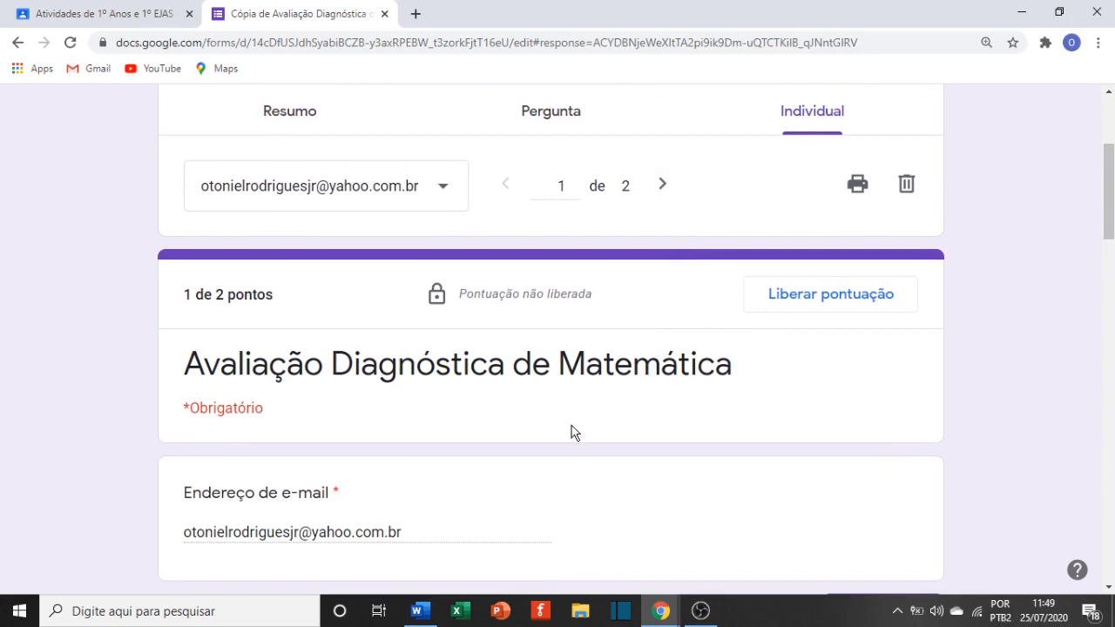
scroll(562, 425, "down", 2)
scroll(555, 415, "down", 2)
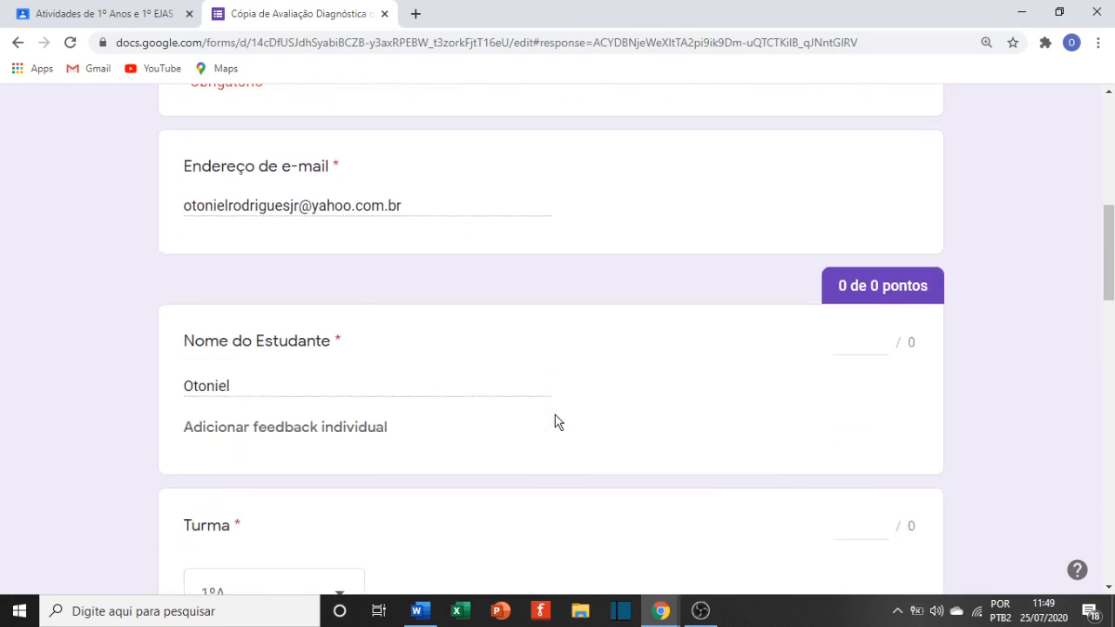
scroll(555, 415, "down", 6)
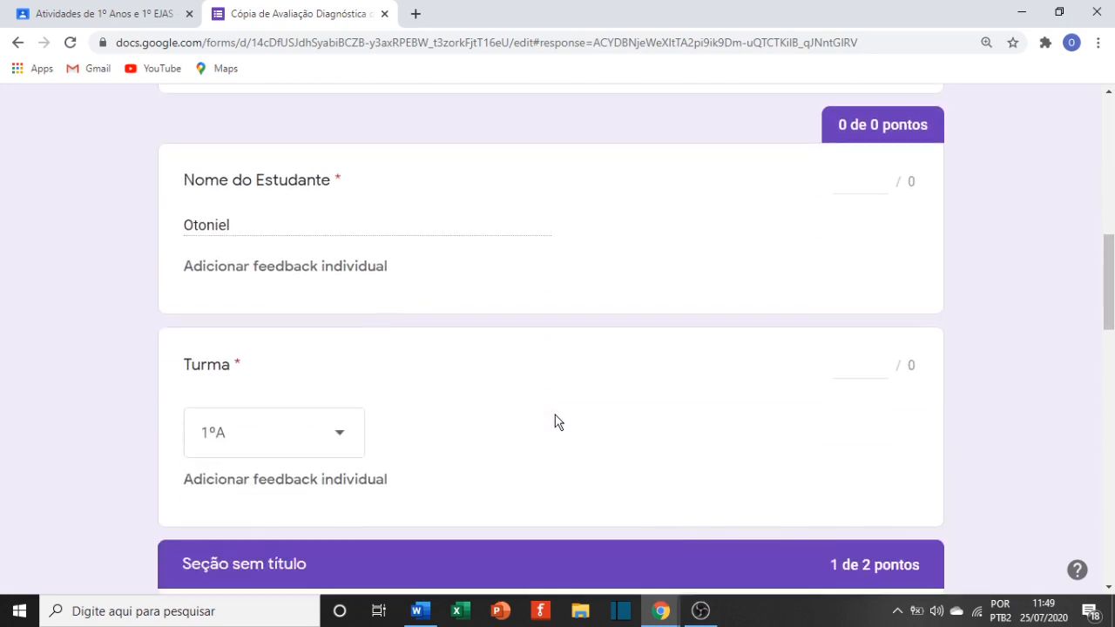
scroll(589, 430, "down", 7)
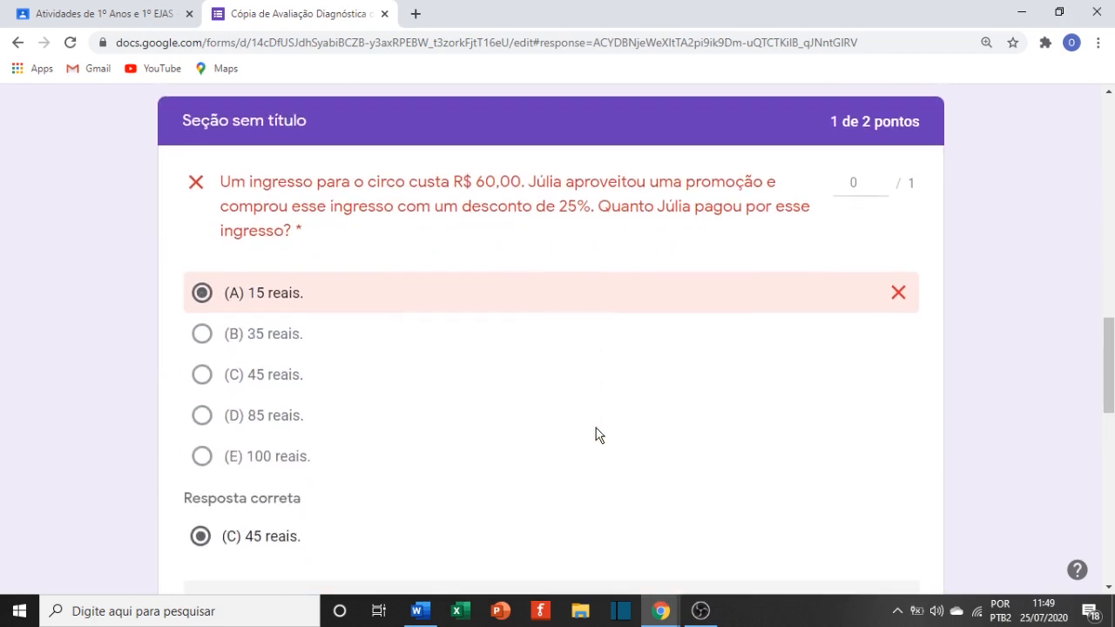
scroll(595, 428, "up", 15)
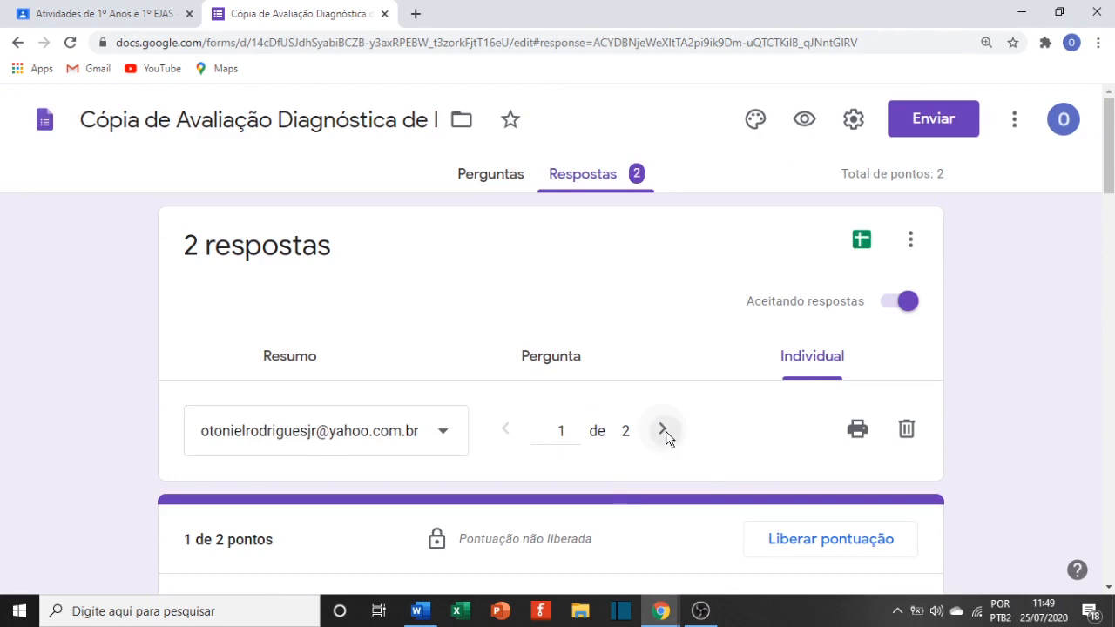
Go to the second individual response and review its circus ticket answer and feedback
left_click(671, 434)
scroll(692, 438, "down", 7)
scroll(691, 438, "down", 5)
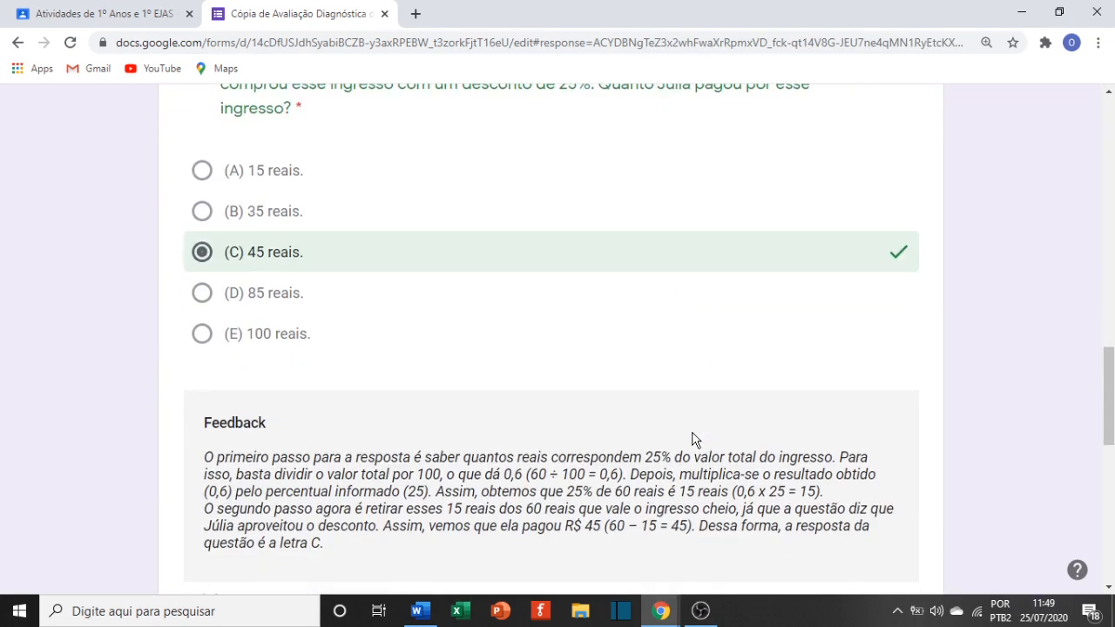
scroll(692, 438, "up", 12)
scroll(692, 438, "up", 5)
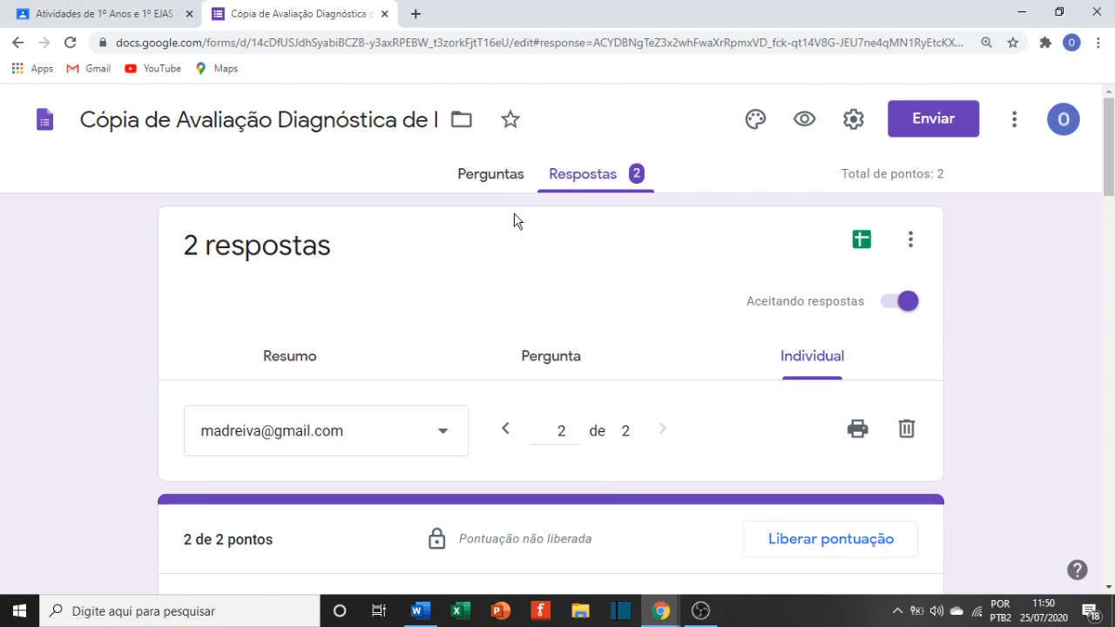
Return to the responses summary, check the Word outline briefly, and review the points distribution and Pontuações list in Chrome again
left_click(305, 355)
key("alt+Tab")
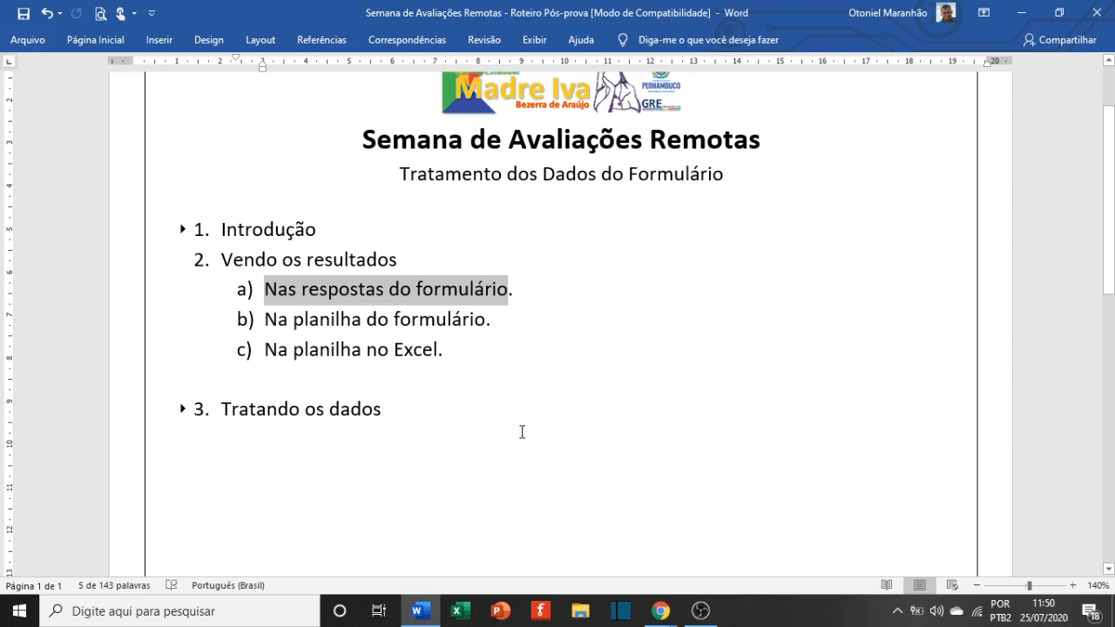
key("alt+Tab")
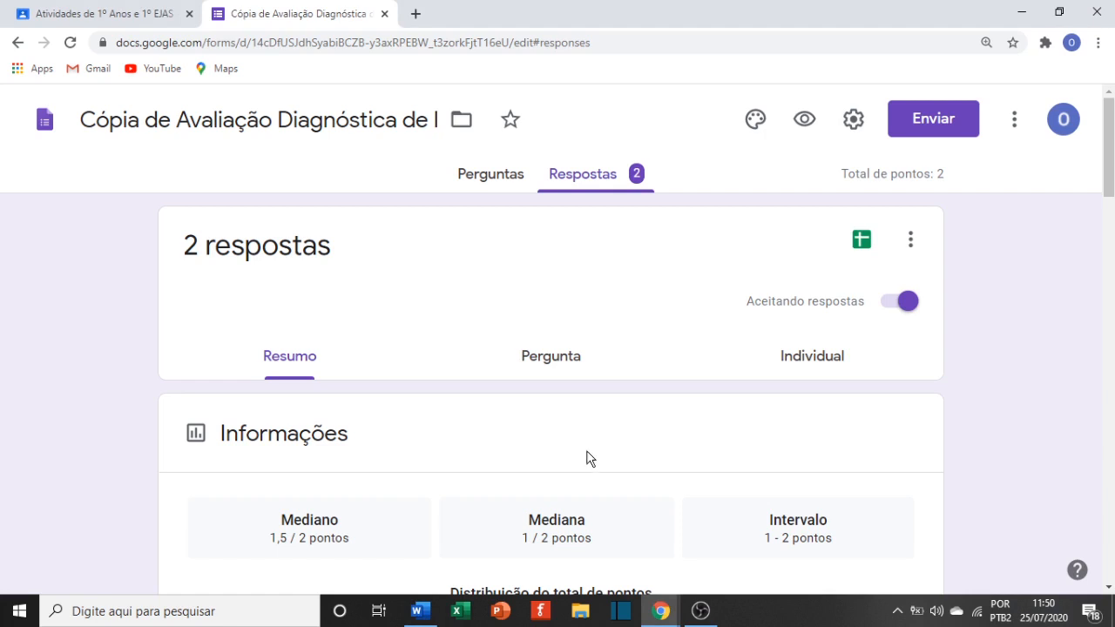
scroll(599, 440, "down", 5)
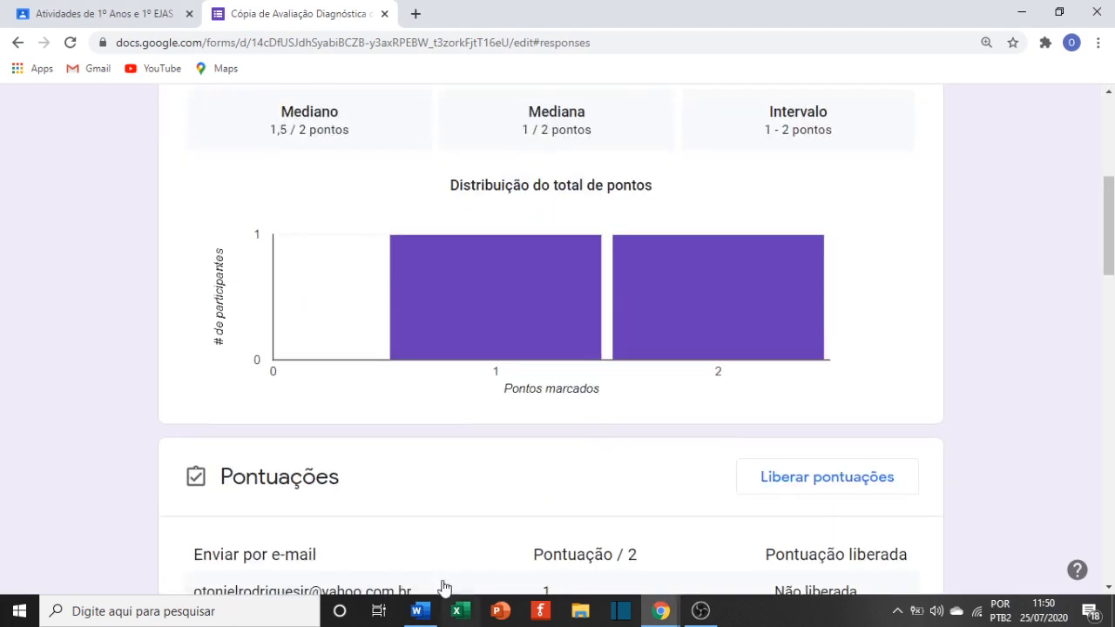
scroll(590, 534, "down", 2)
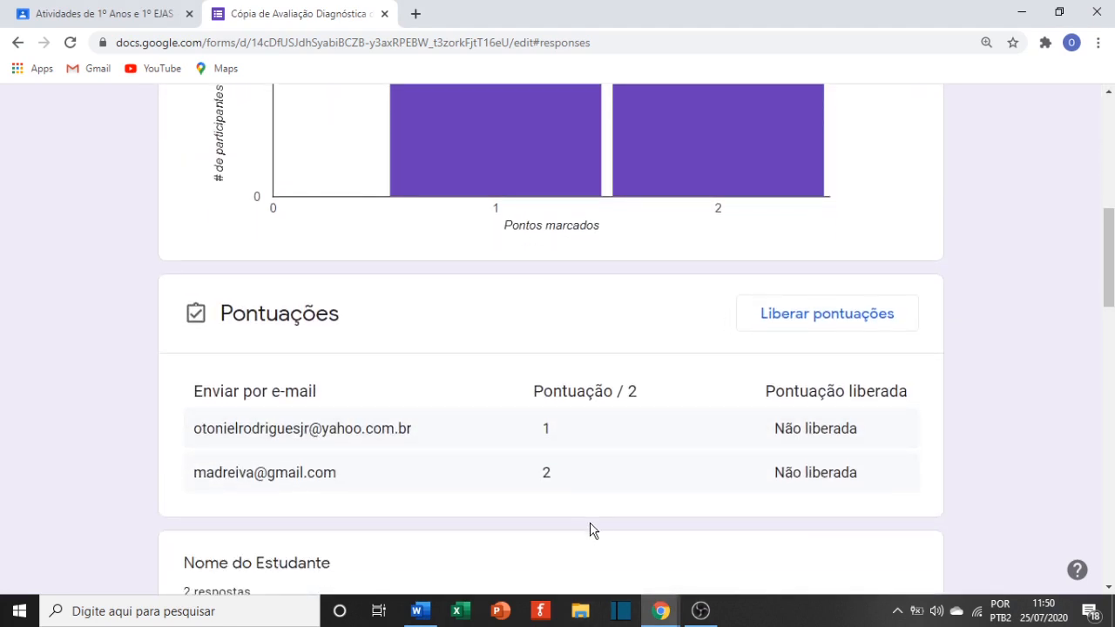
scroll(591, 530, "up", 7)
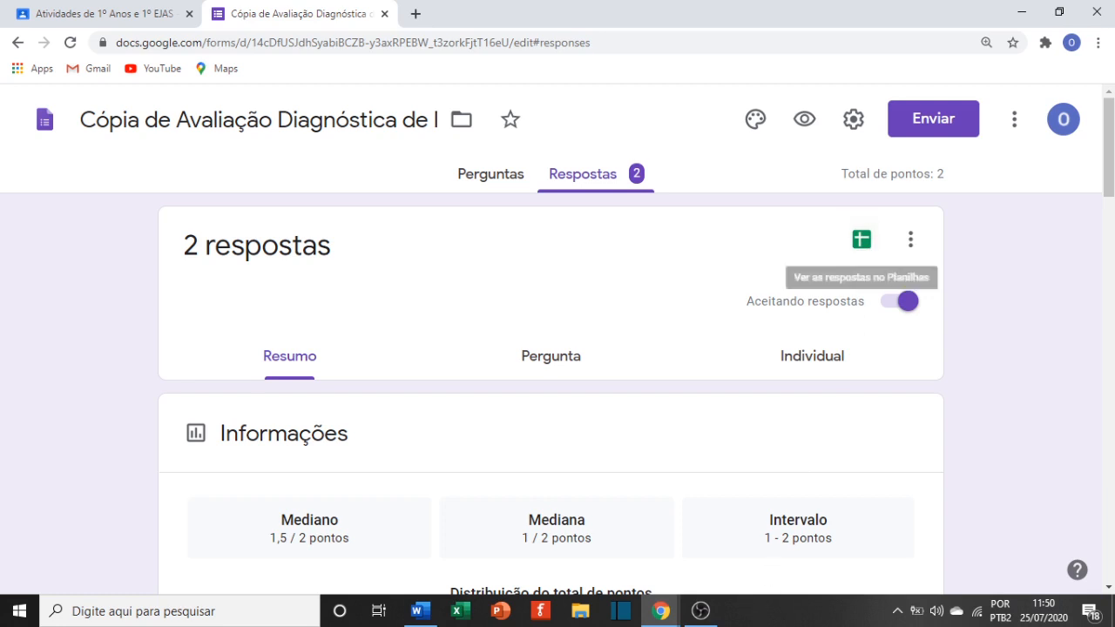
In the "Ejas Noturno - Matemática" form window, view the response spreadsheet destination options, and close that window without creating a spreadsheet
mouse_move(673, 619)
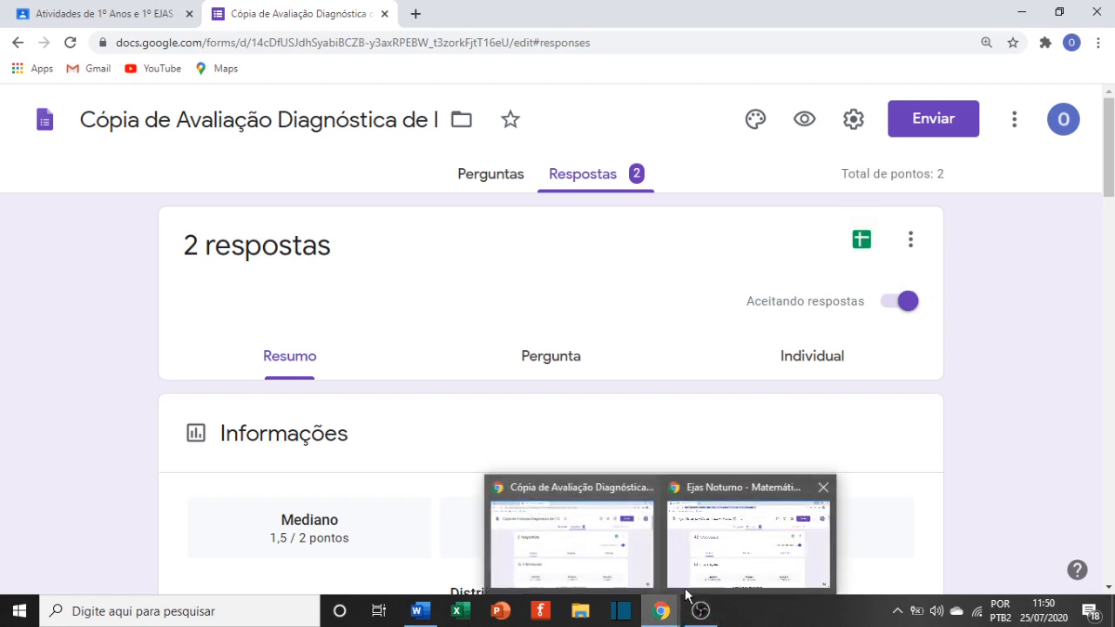
left_click(723, 552)
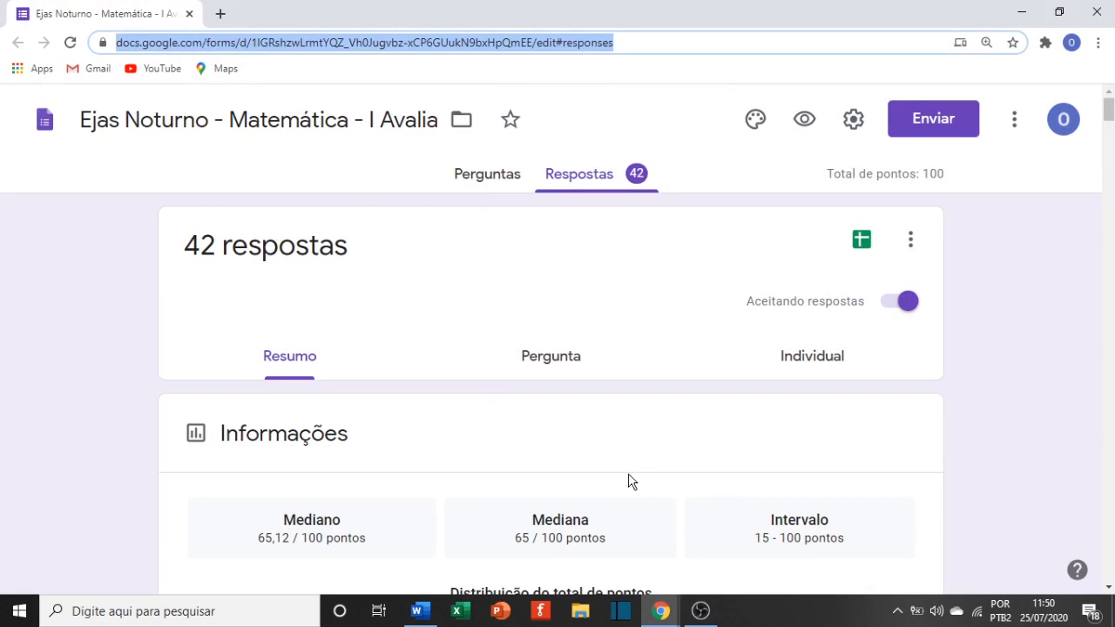
left_click(860, 241)
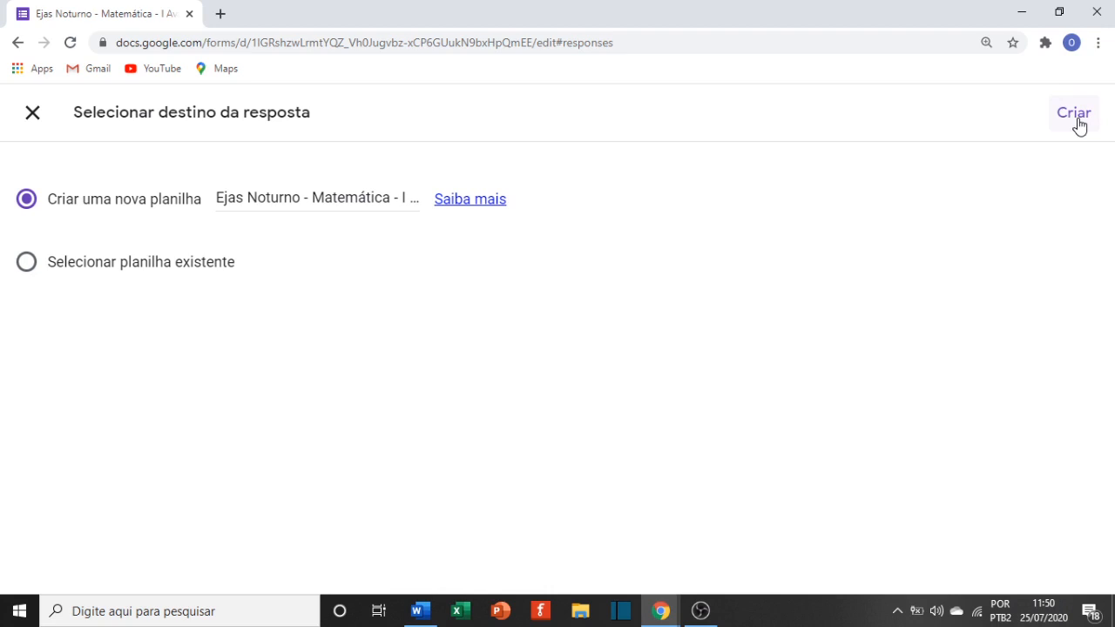
left_click(1100, 16)
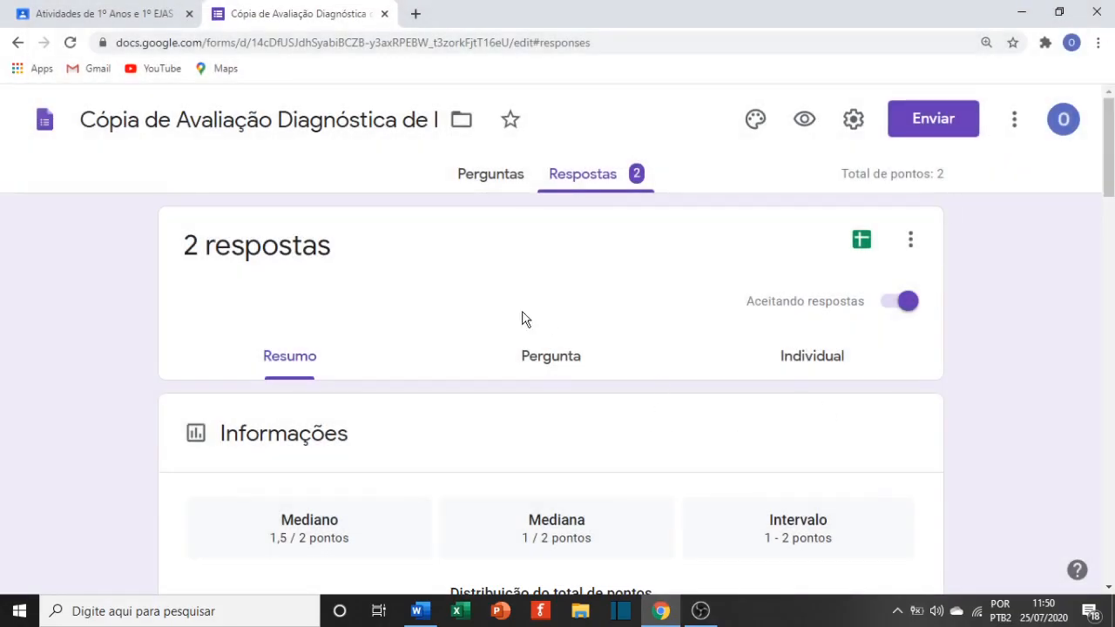
Open the Avaliação Diagnóstica de Matemática form's responses in its linked spreadsheet and select the empty cell B6
left_click(862, 247)
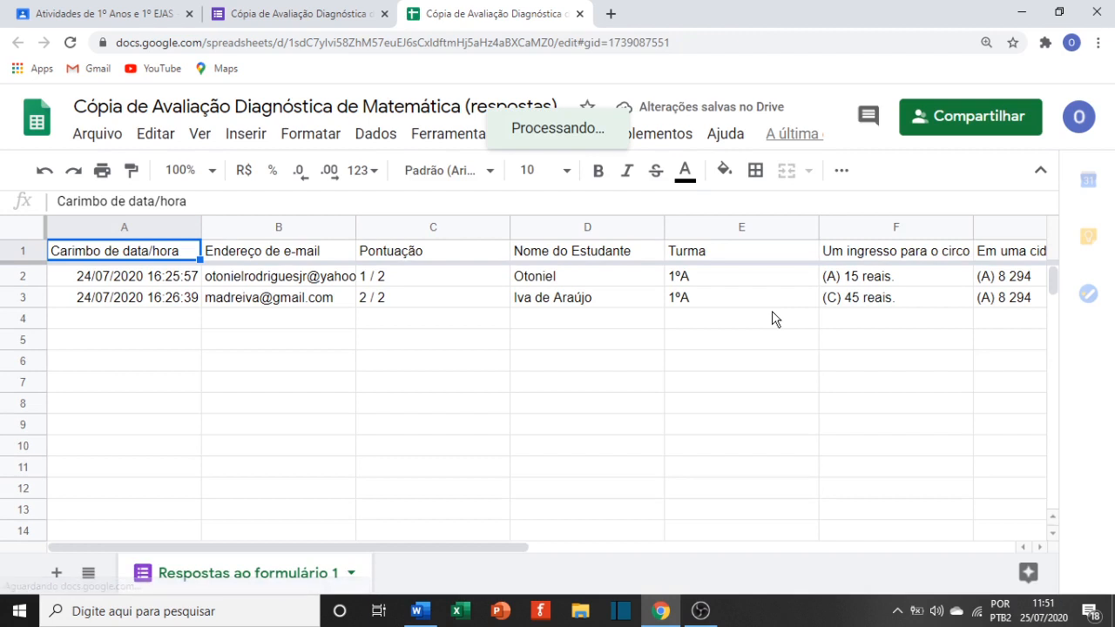
left_click(228, 360)
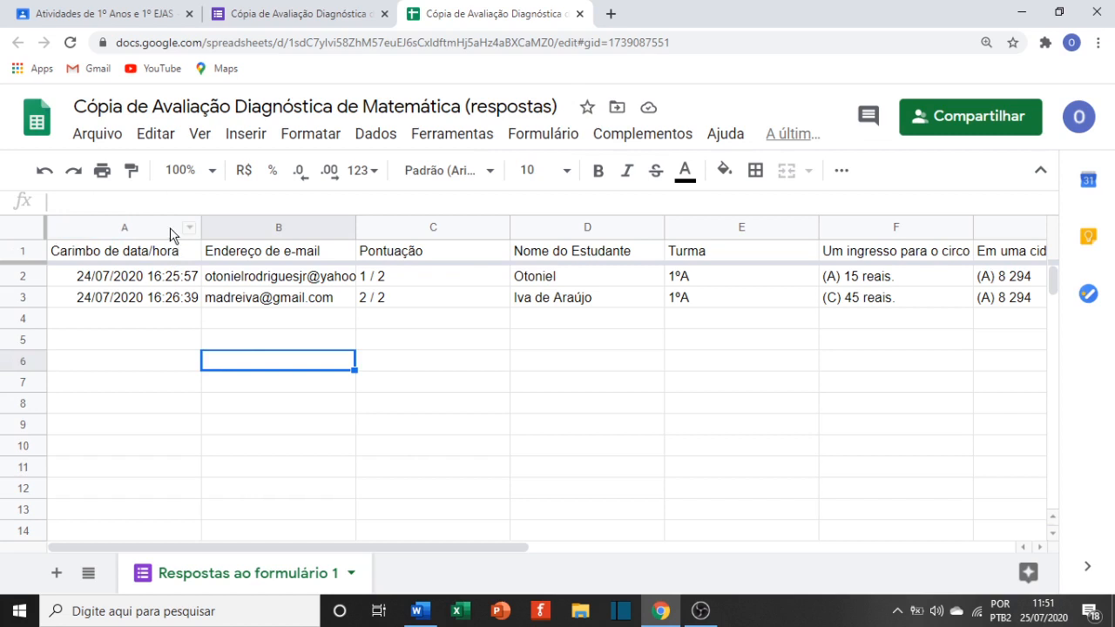
Review the timestamp, Pontuação, Endereço de e-mail and Nome do Estudante columns of the response sheet
left_click(170, 228)
left_click(428, 232)
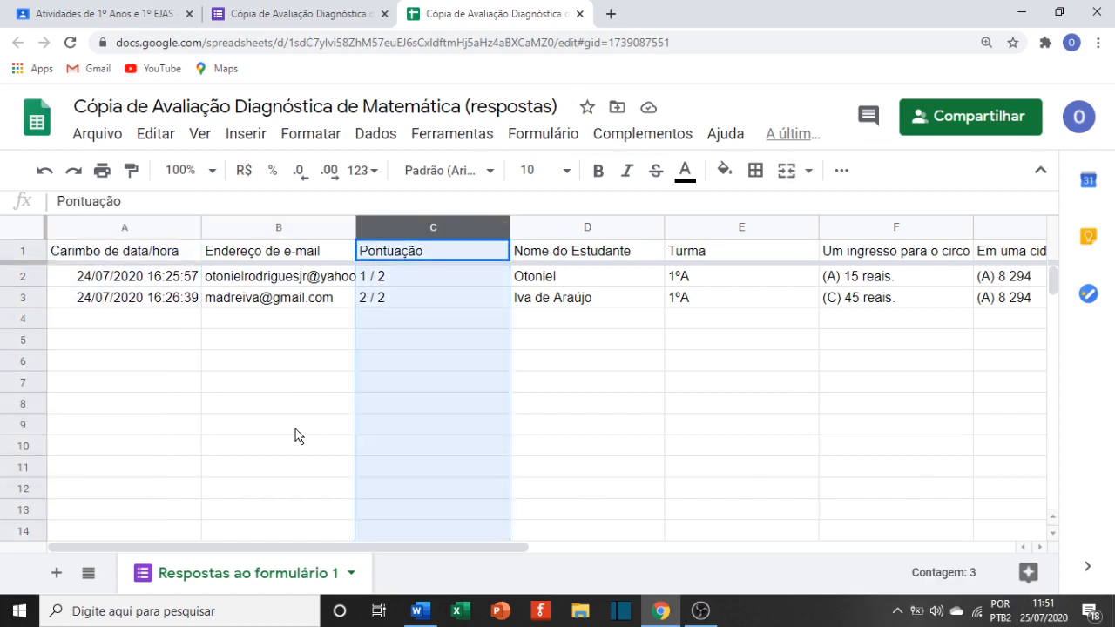
left_click(303, 228)
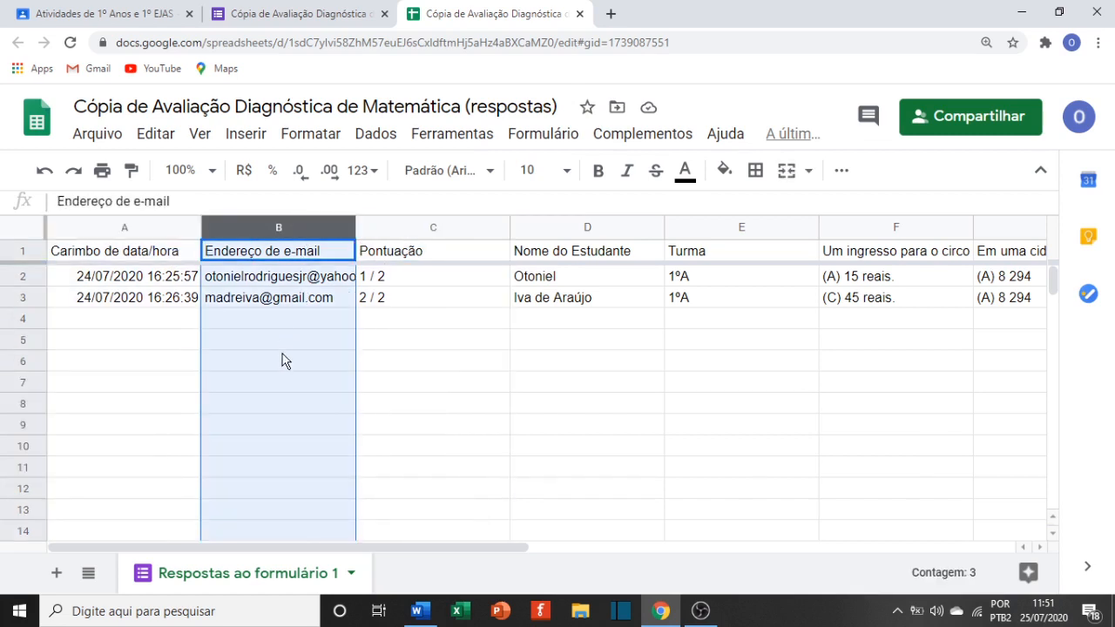
left_click(417, 384)
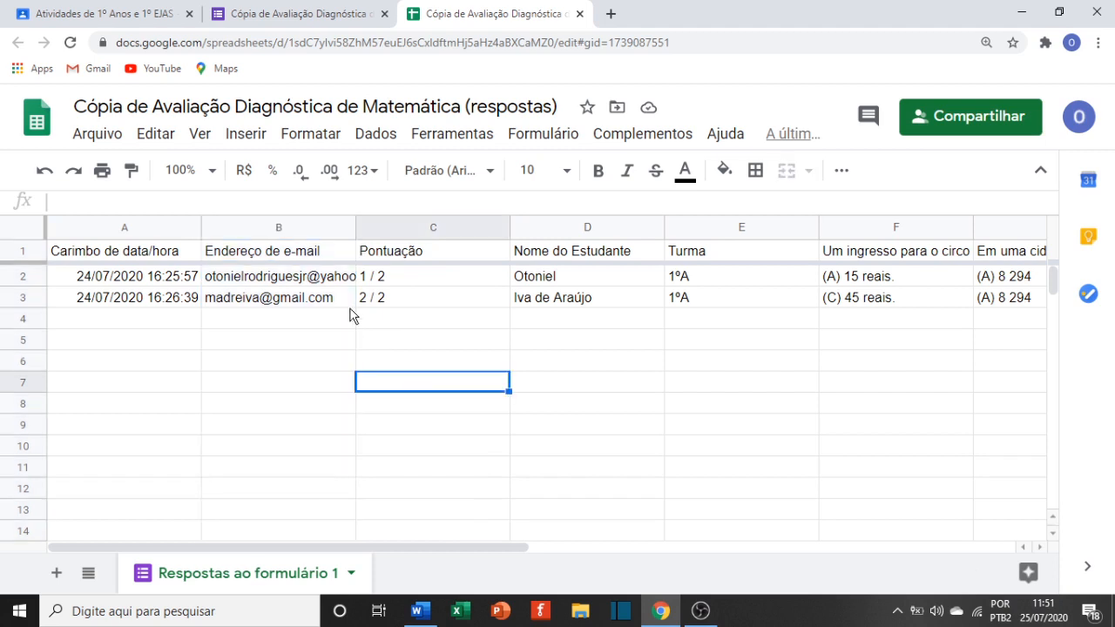
left_click(310, 227)
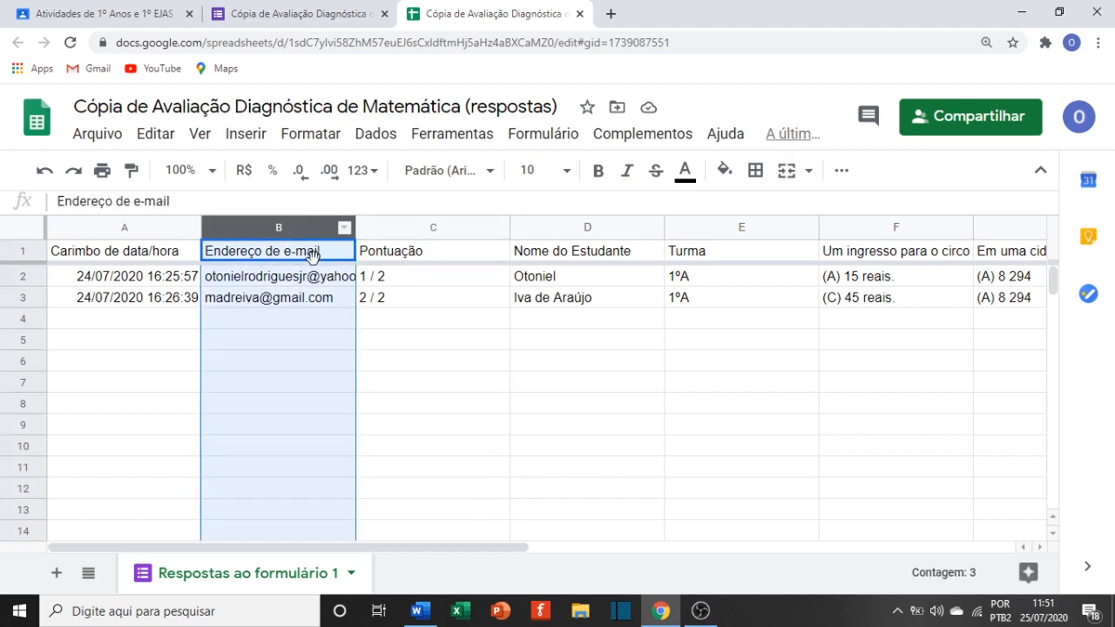
left_click(592, 228)
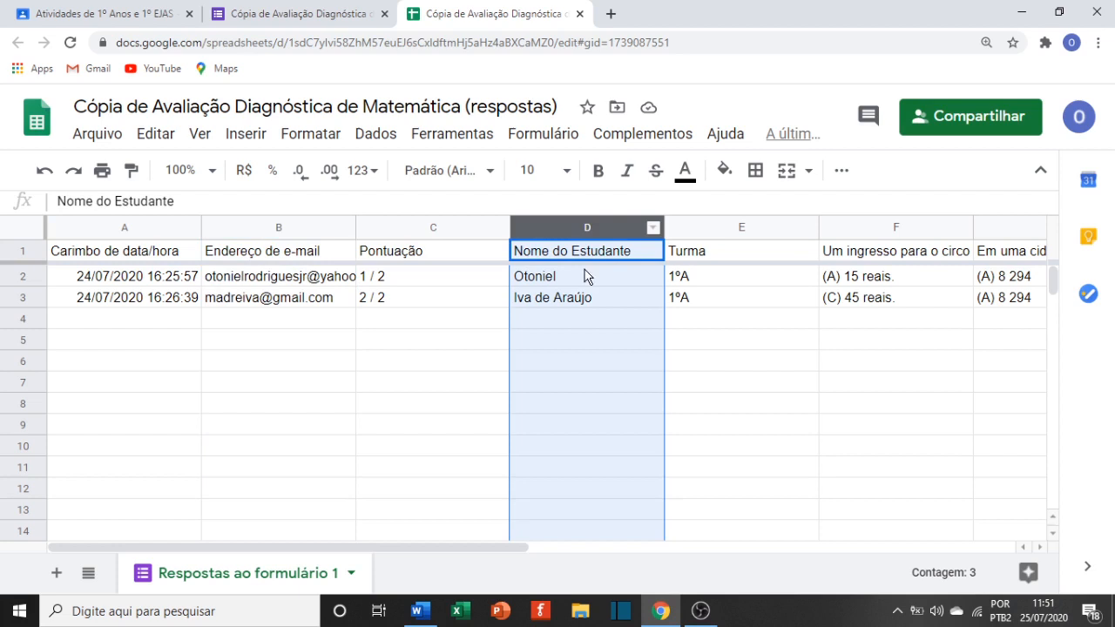
left_click(579, 255)
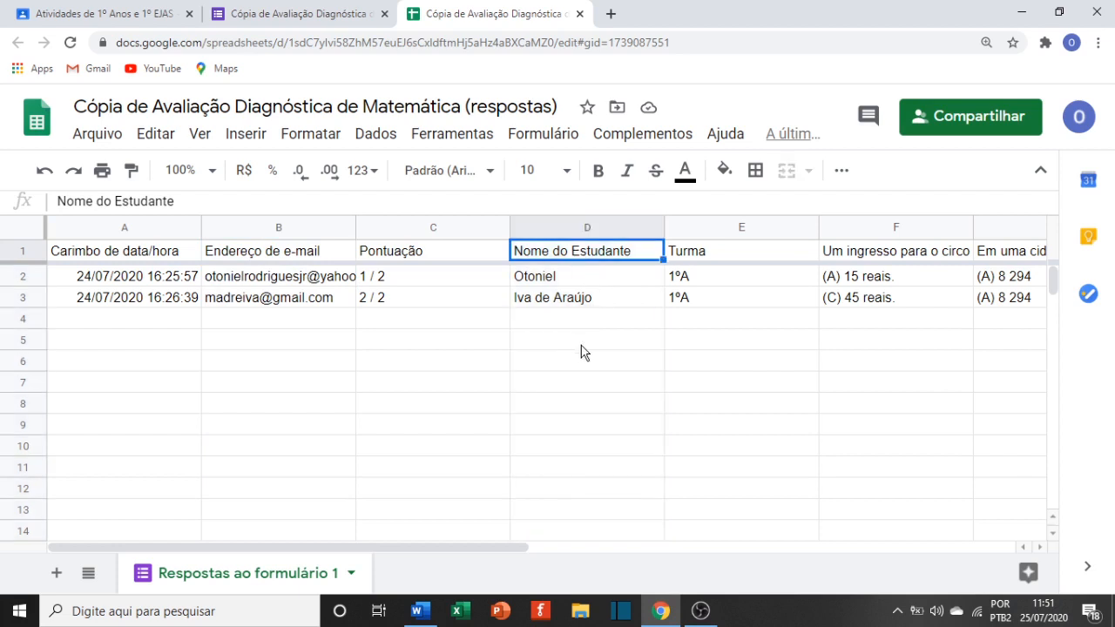
Review the Turma, Nome do Estudante and circus ticket question headers, and check both student name entries
left_click(759, 231)
left_click(614, 254)
left_click(685, 254)
left_click(841, 256)
left_click(761, 251)
left_click(614, 250)
left_click(686, 257)
left_click(872, 259)
left_click(589, 279)
left_click(586, 298)
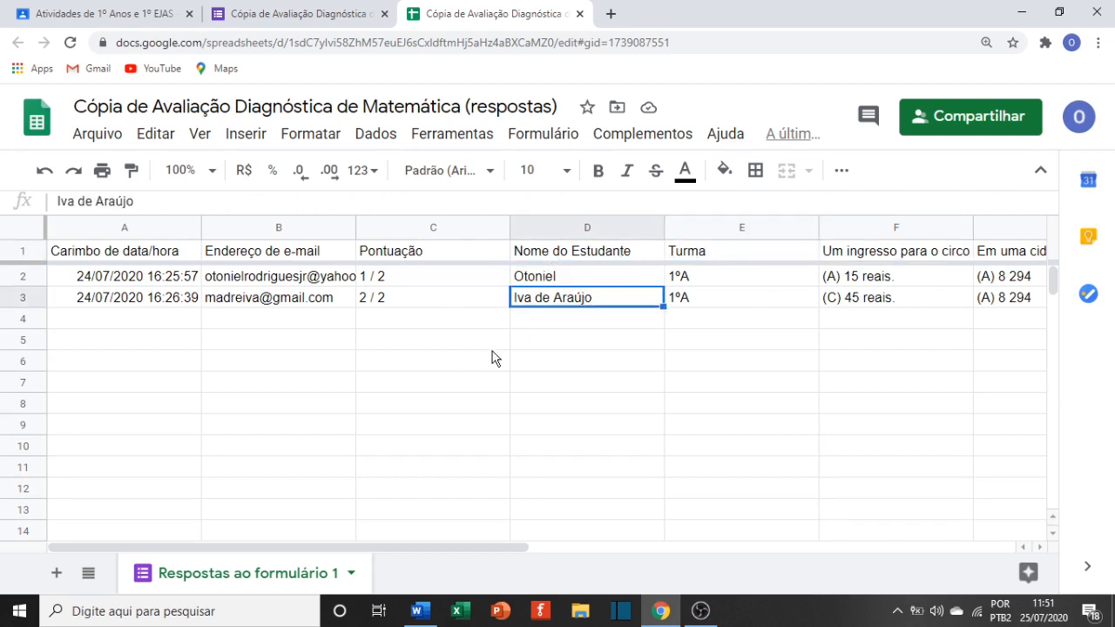
Examine the two response rows and the Carimbo de data/hora column, ending on the first response's timestamp
left_click(26, 299)
left_click(27, 276)
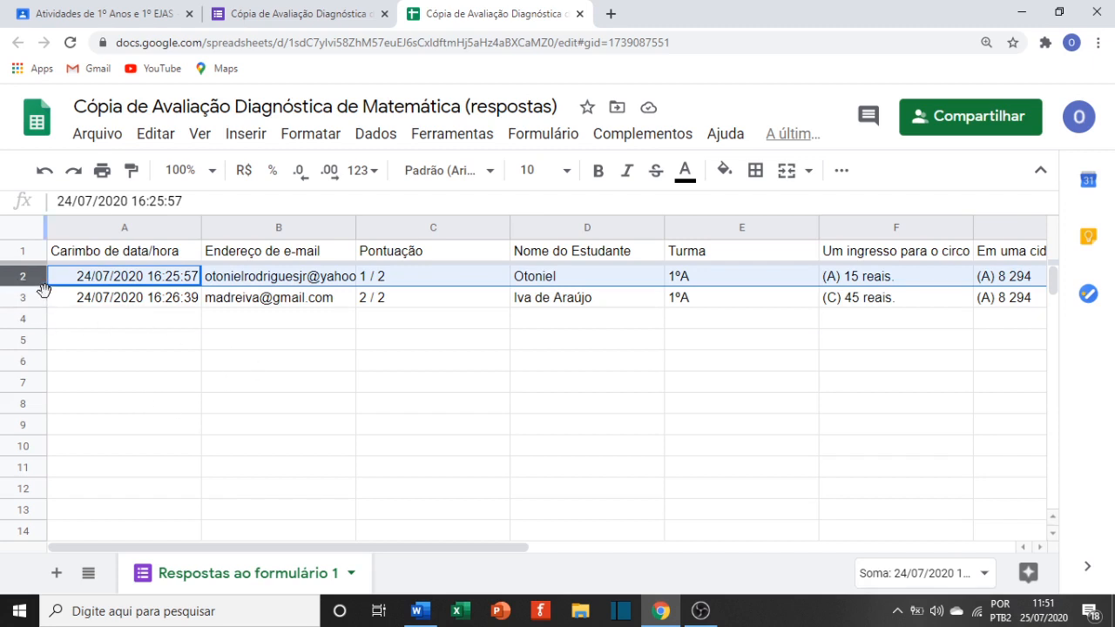
left_click(103, 253)
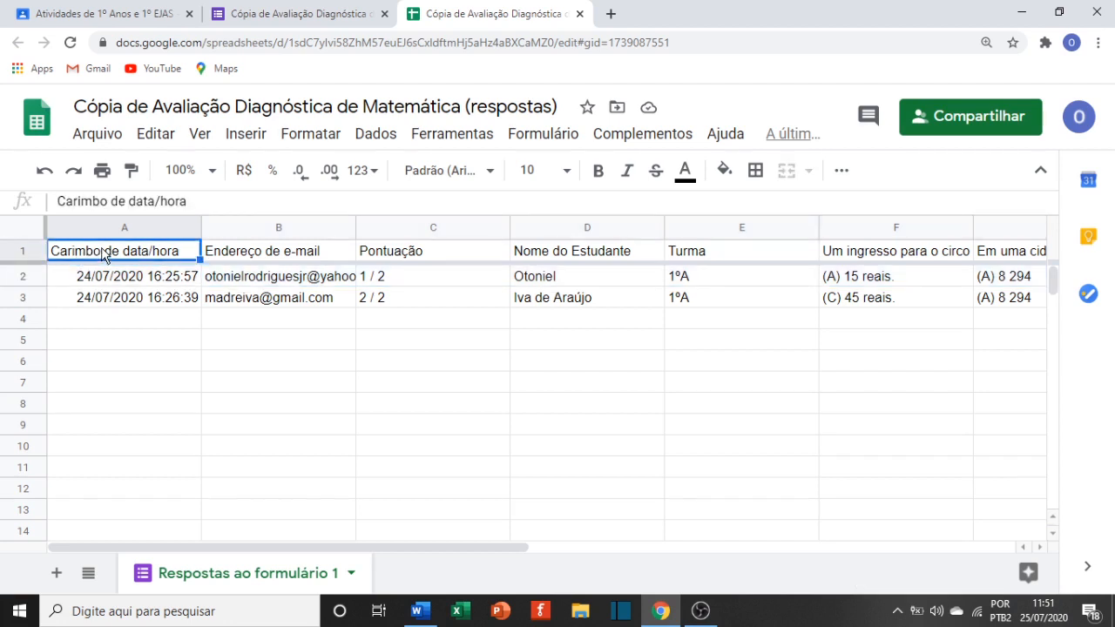
left_click(33, 279)
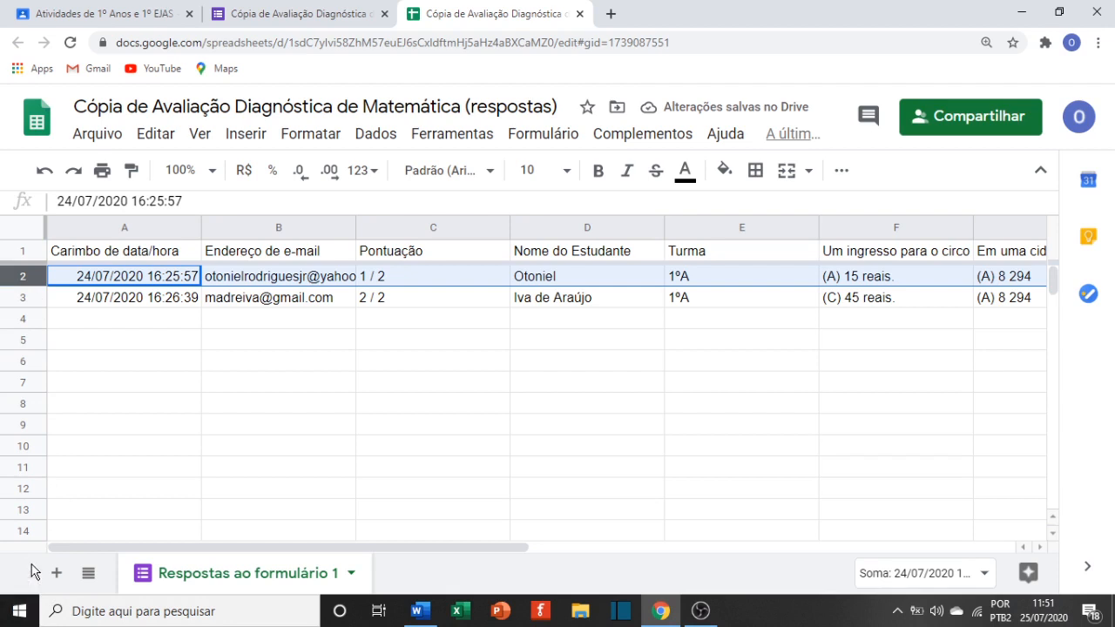
left_click(327, 400)
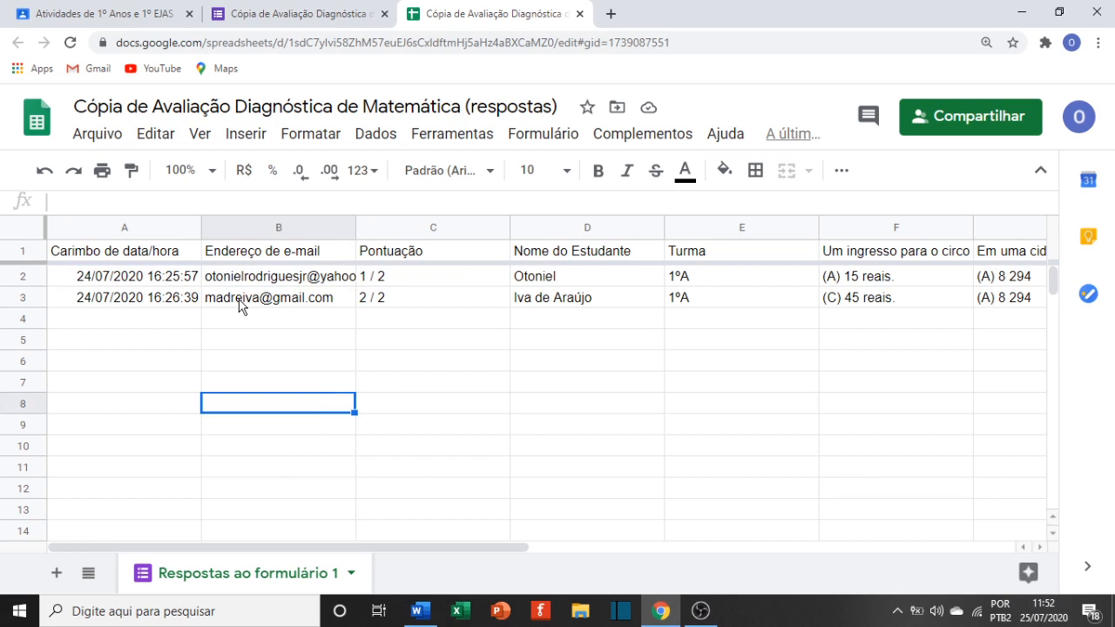
left_click(177, 229)
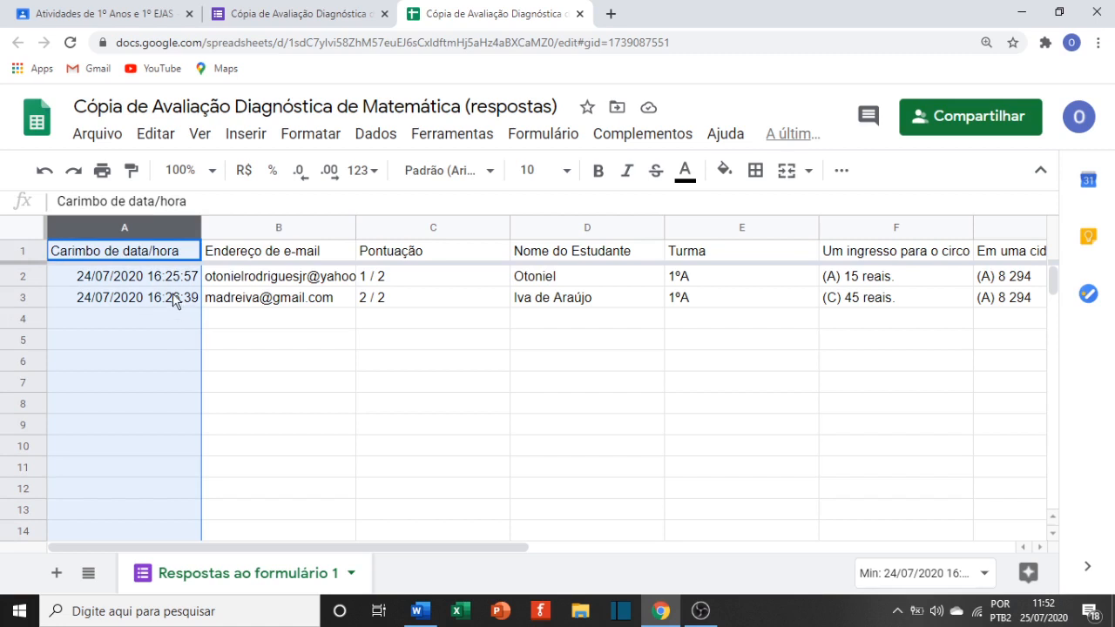
left_click(145, 279)
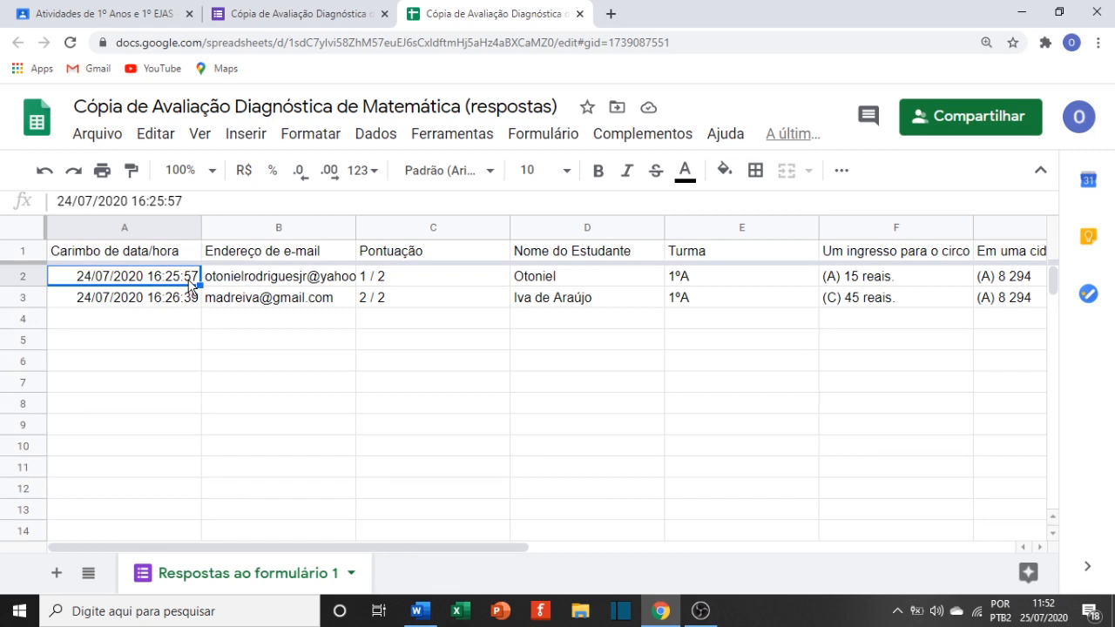
Compare both students' Pontuação, Turma and circus ticket answers across rows 2 and 3
left_click(406, 227)
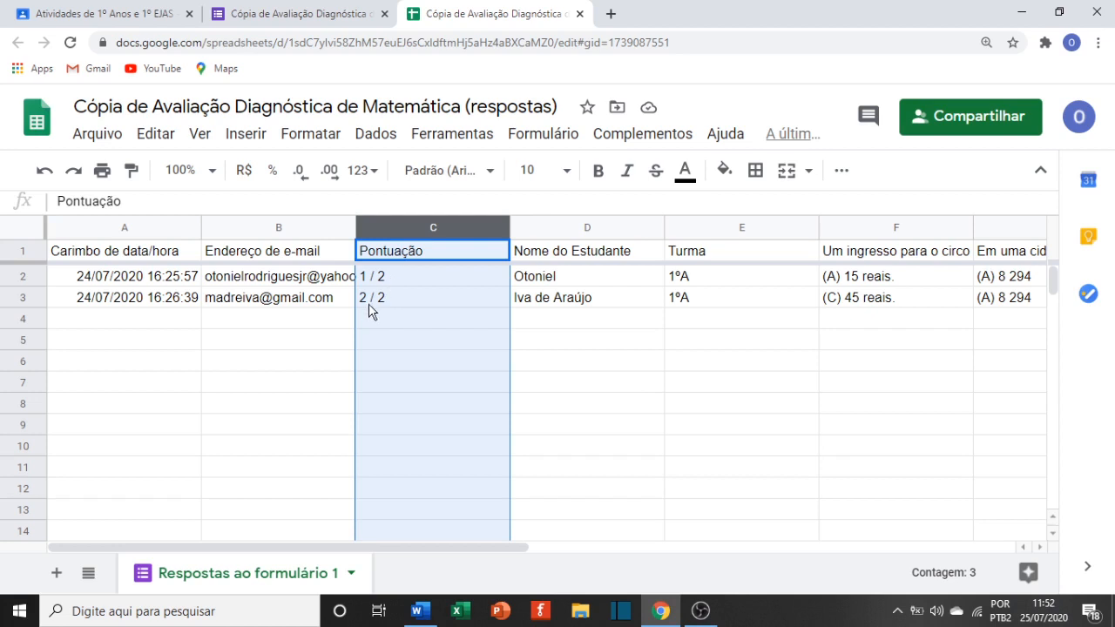
left_click_drag(507, 277, 568, 287)
left_click(566, 282)
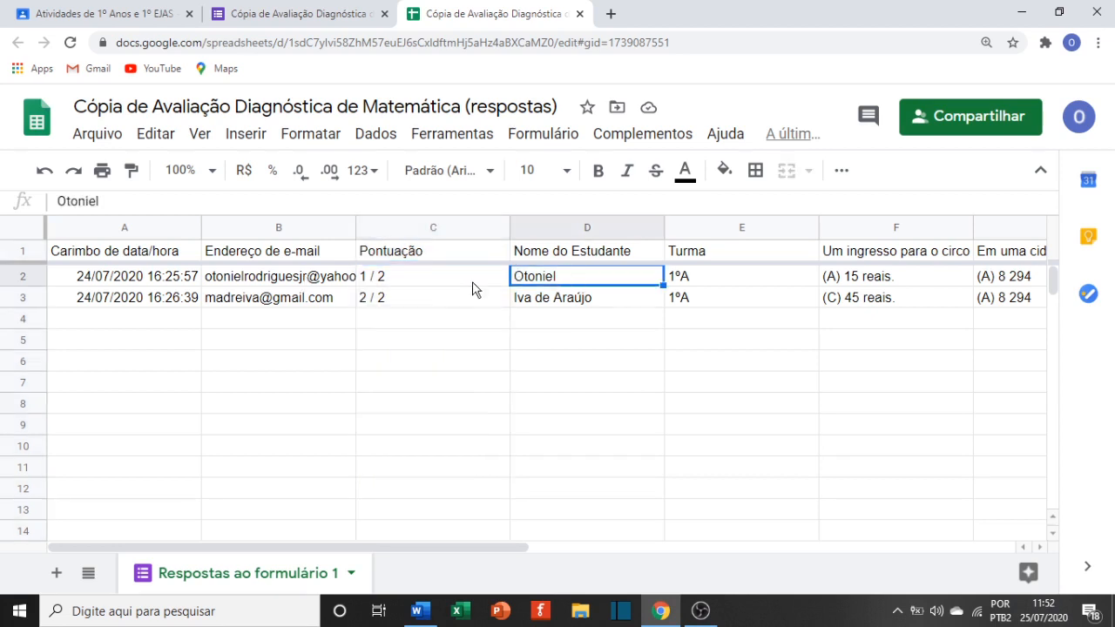
left_click(366, 275)
left_click(604, 298)
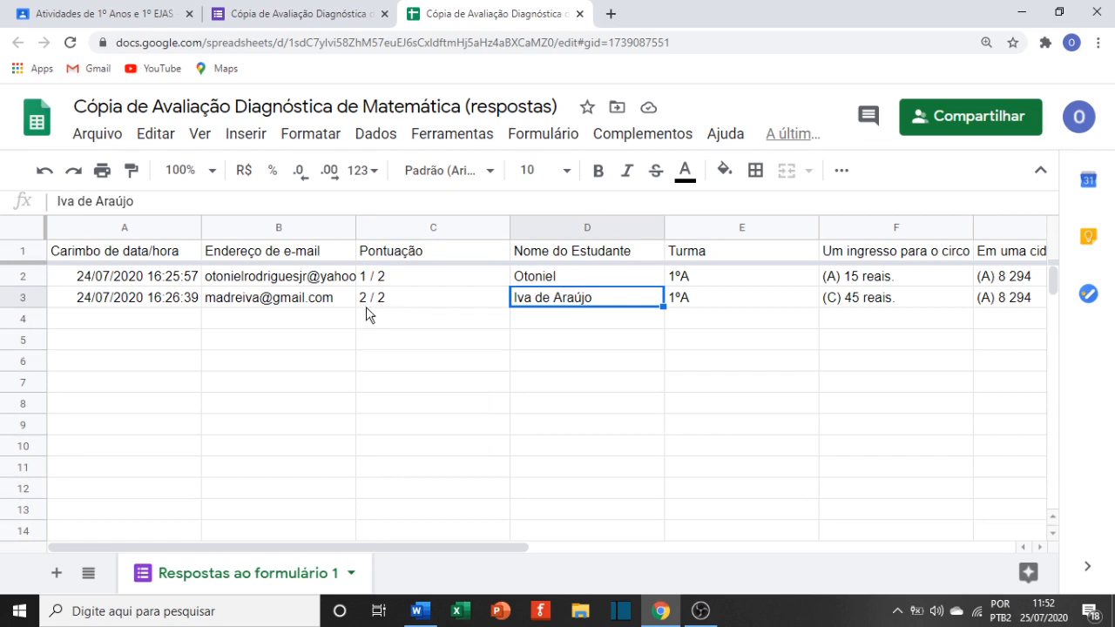
left_click(732, 277)
left_click(725, 298)
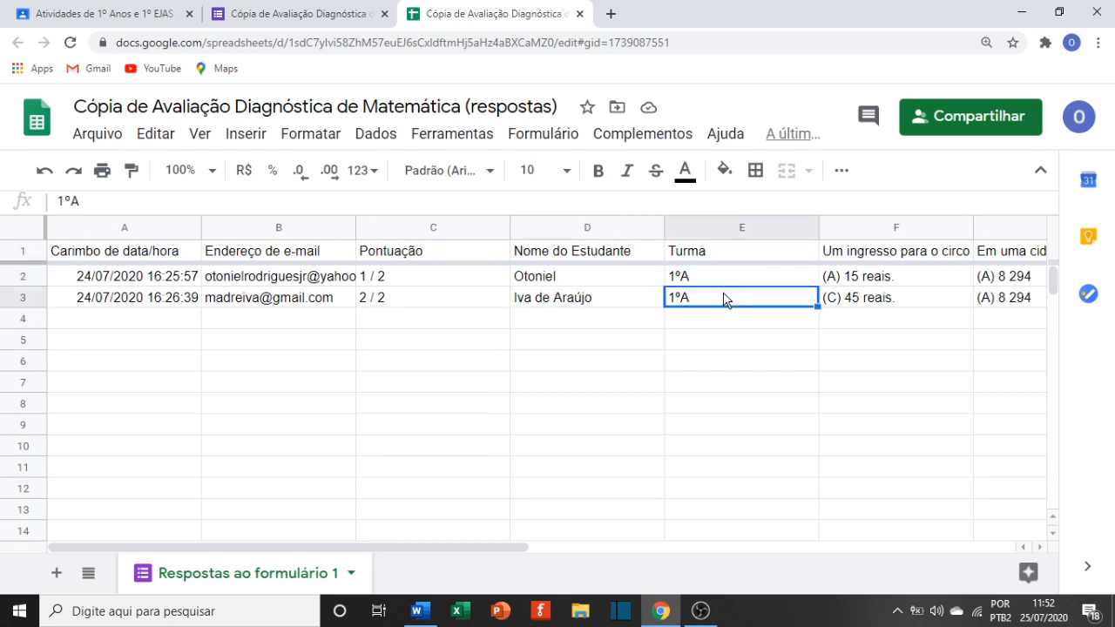
left_click(842, 277)
left_click(849, 298)
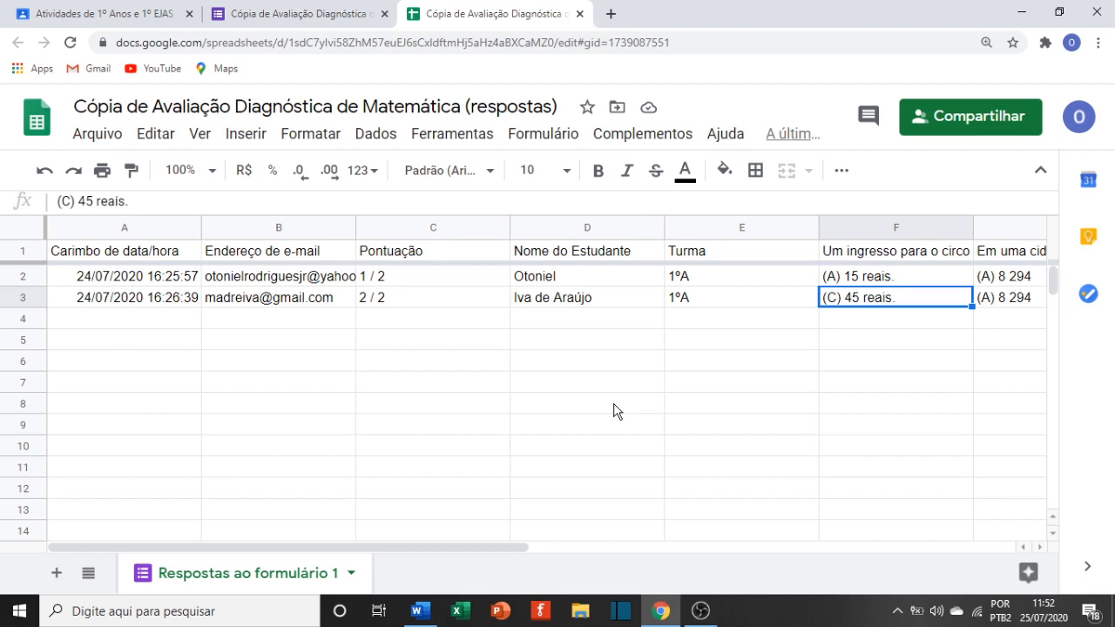
Switch to the Word outline, highlight the item "Na planilha no Excel.", and return to the response spreadsheet in Chrome
key("alt+Tab")
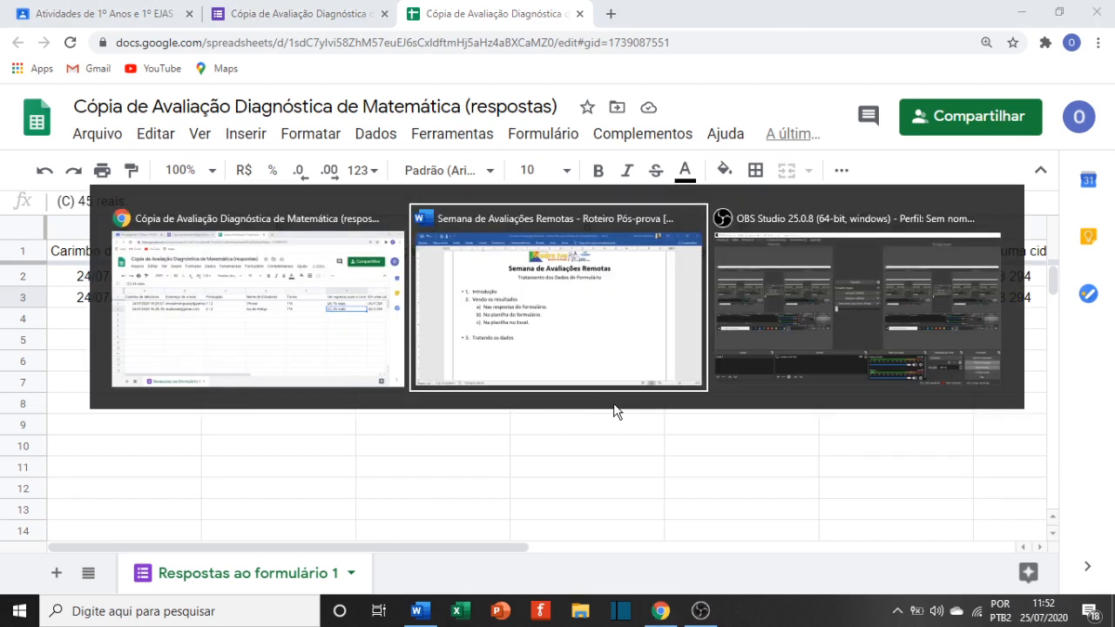
left_click_drag(479, 348, 263, 349)
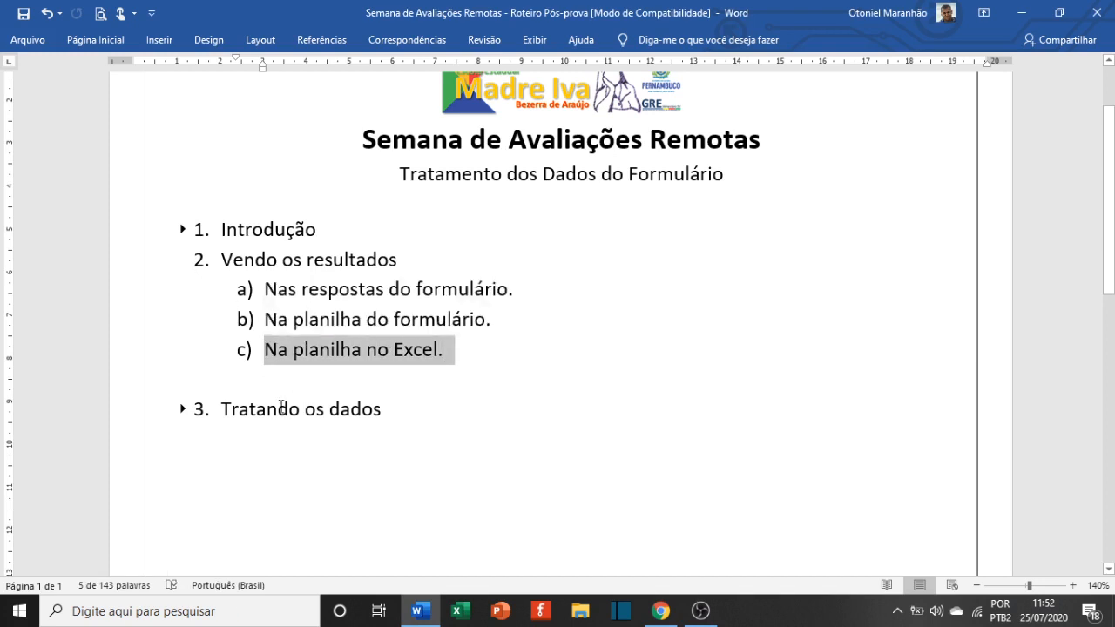
key("alt+Tab")
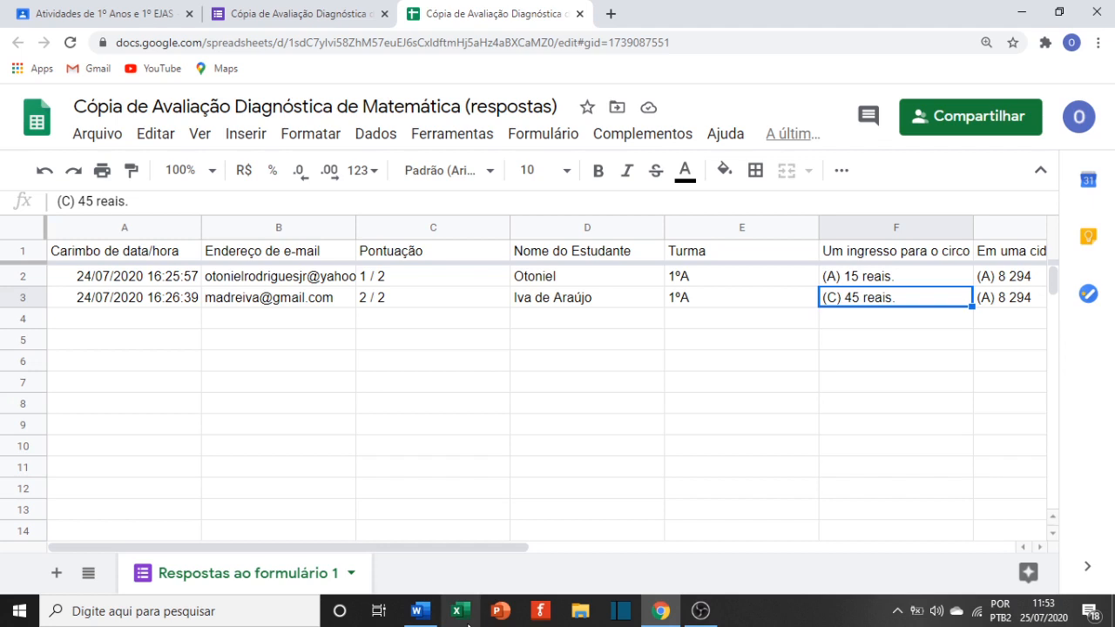
Open Excel in a maximized window, create a blank workbook, and minimize it to return to the response spreadsheet
left_click(467, 624)
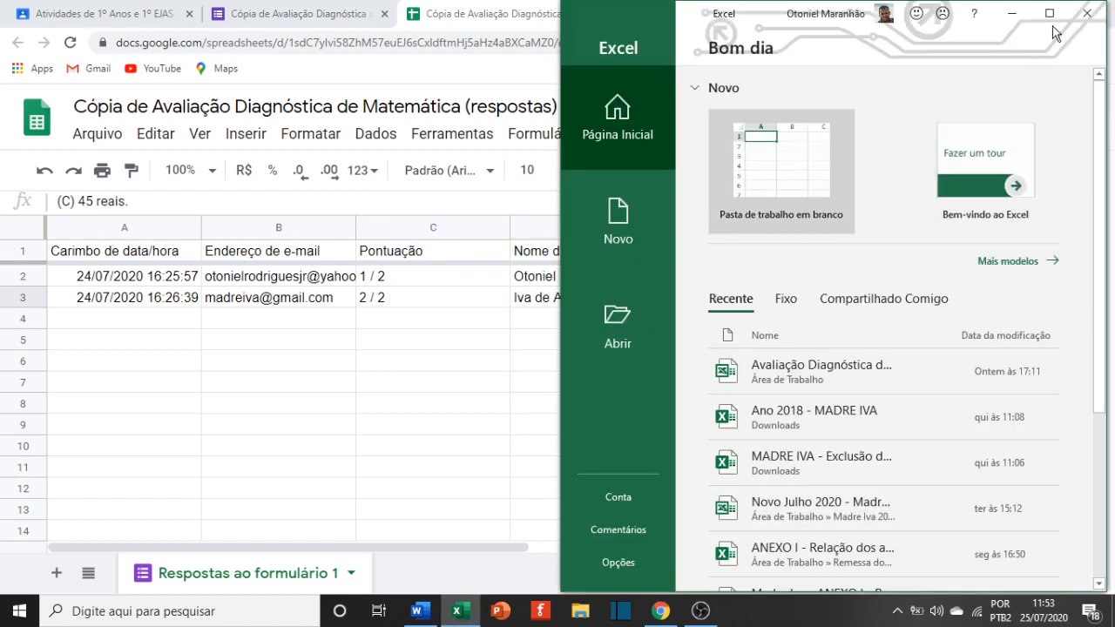
left_click(1054, 15)
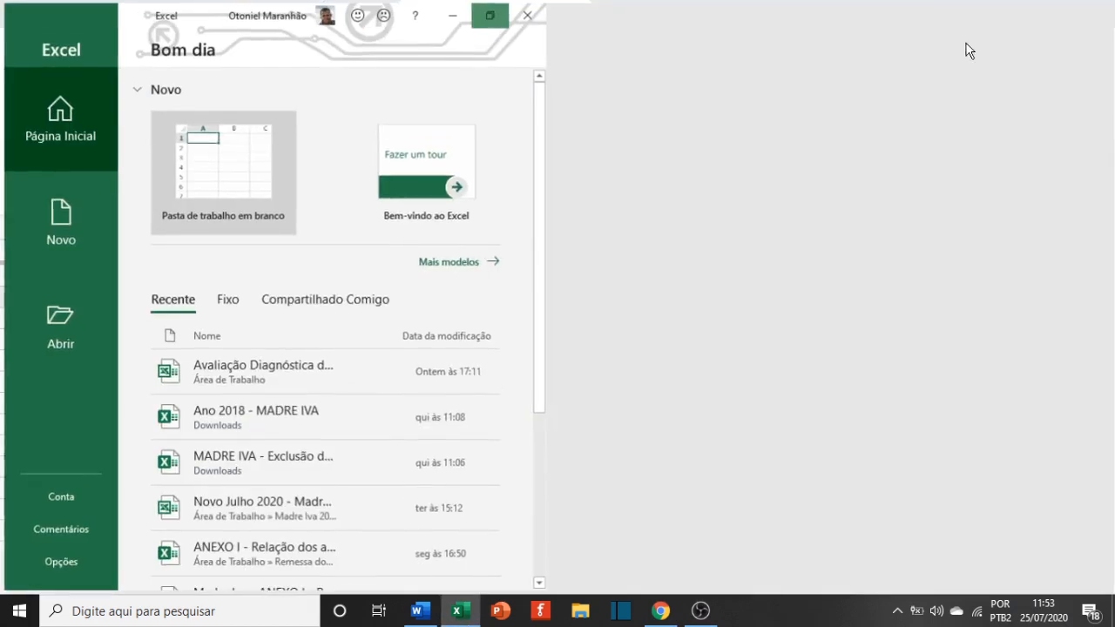
left_click(257, 167)
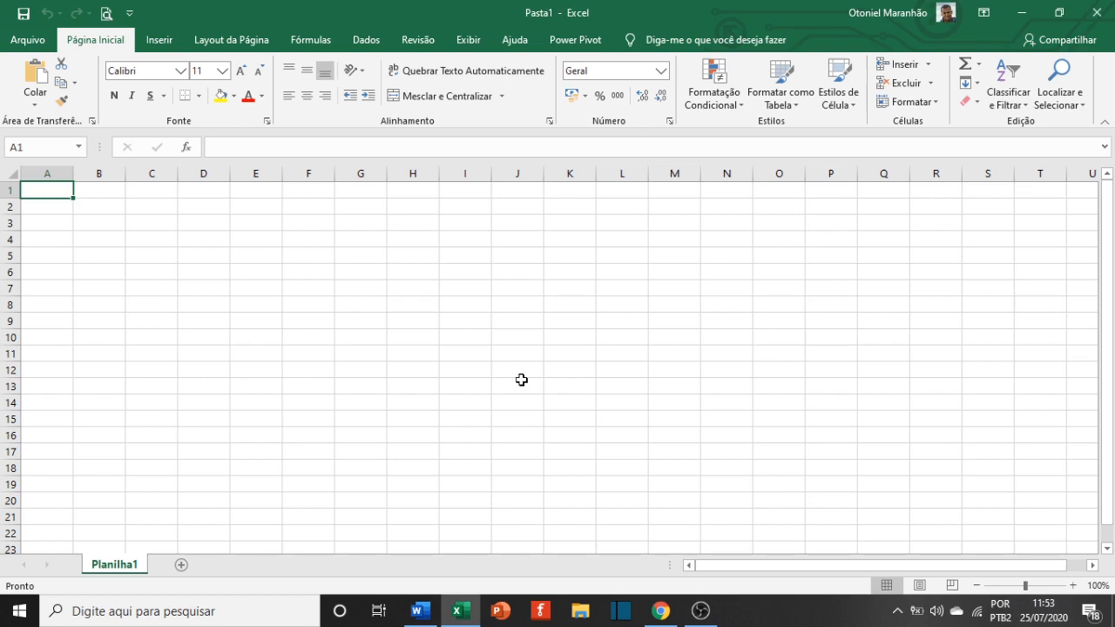
left_click(1022, 12)
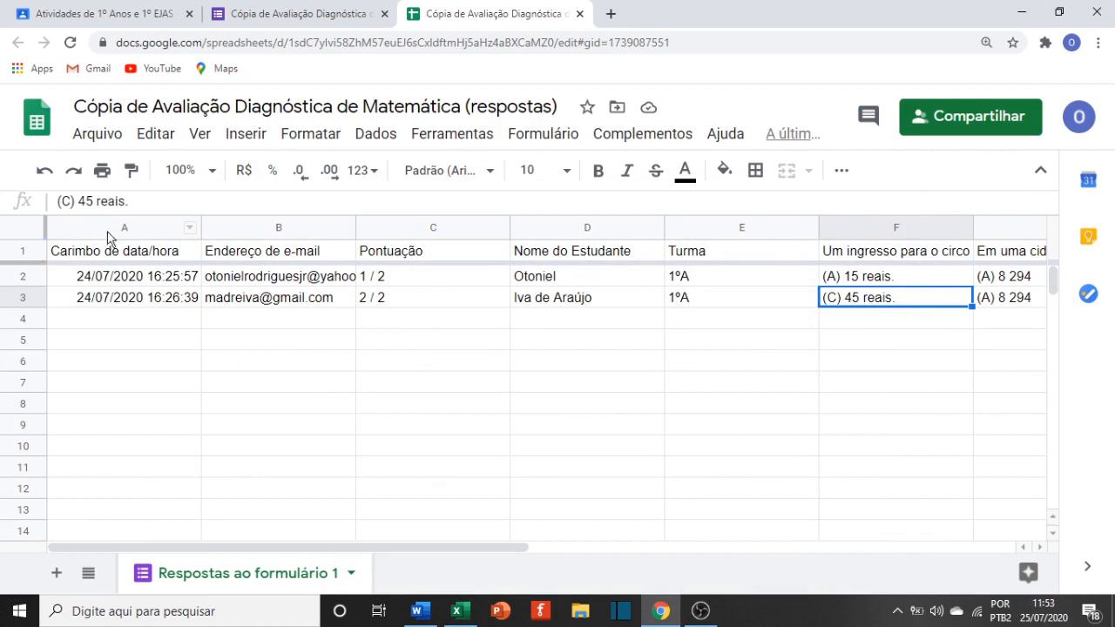
Select the entire "Respostas ao formulário 1" sheet and copy it
left_click(26, 228)
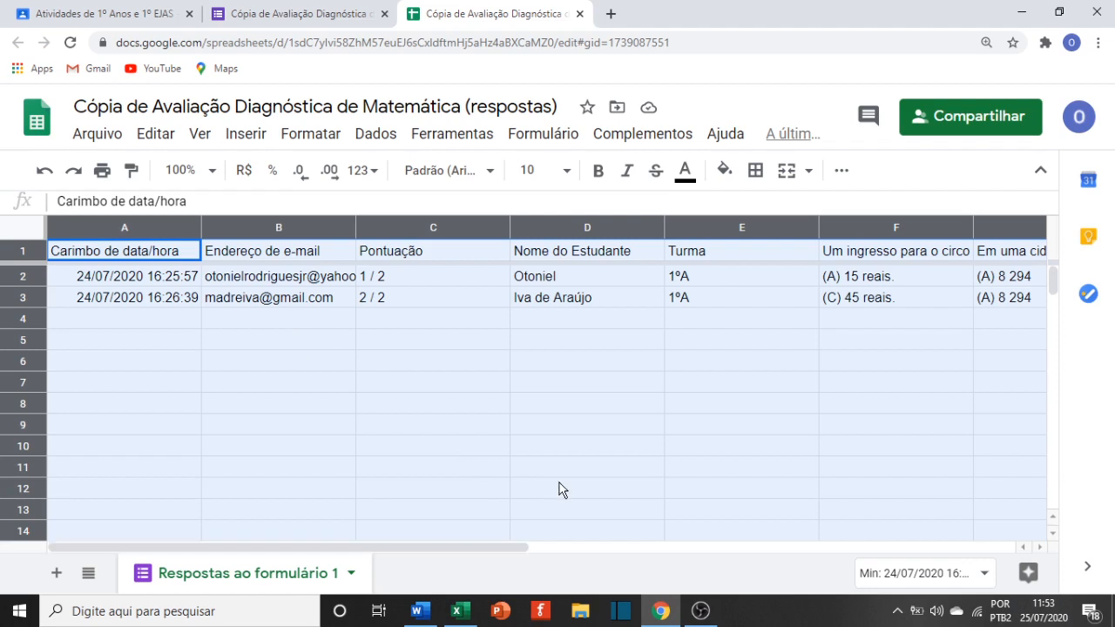
left_click(229, 366)
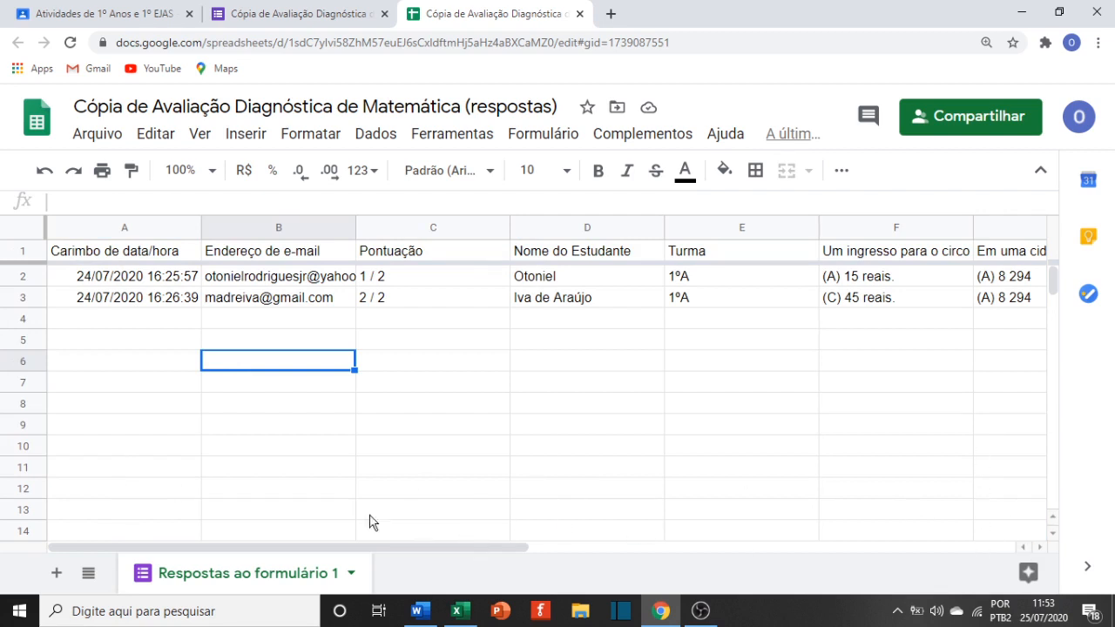
left_click(31, 232)
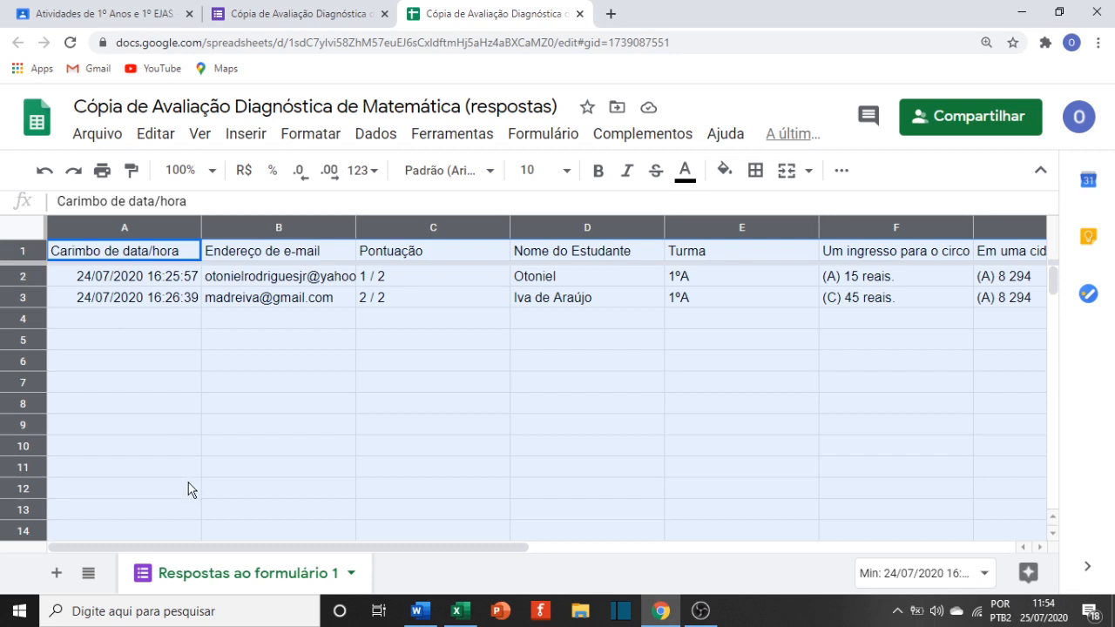
right_click(25, 229)
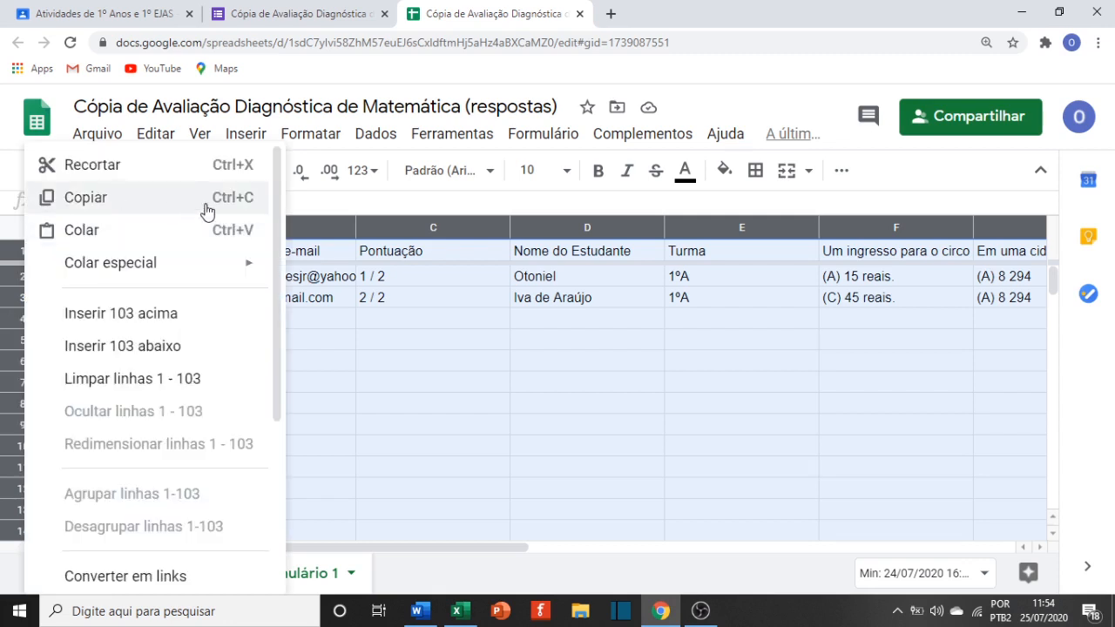
left_click(122, 201)
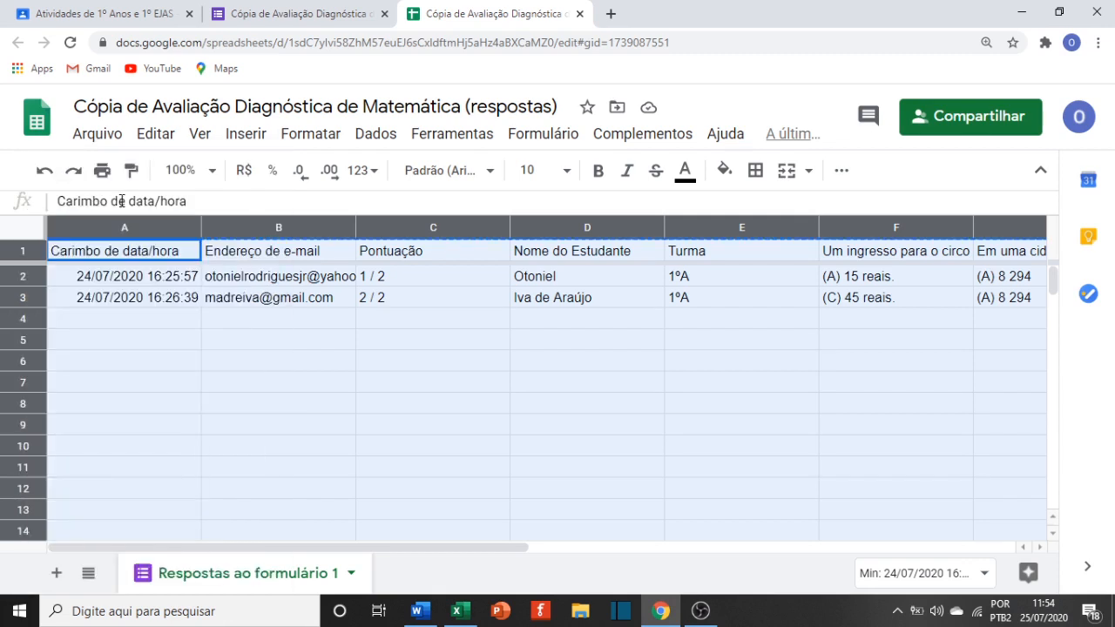
right_click(26, 228)
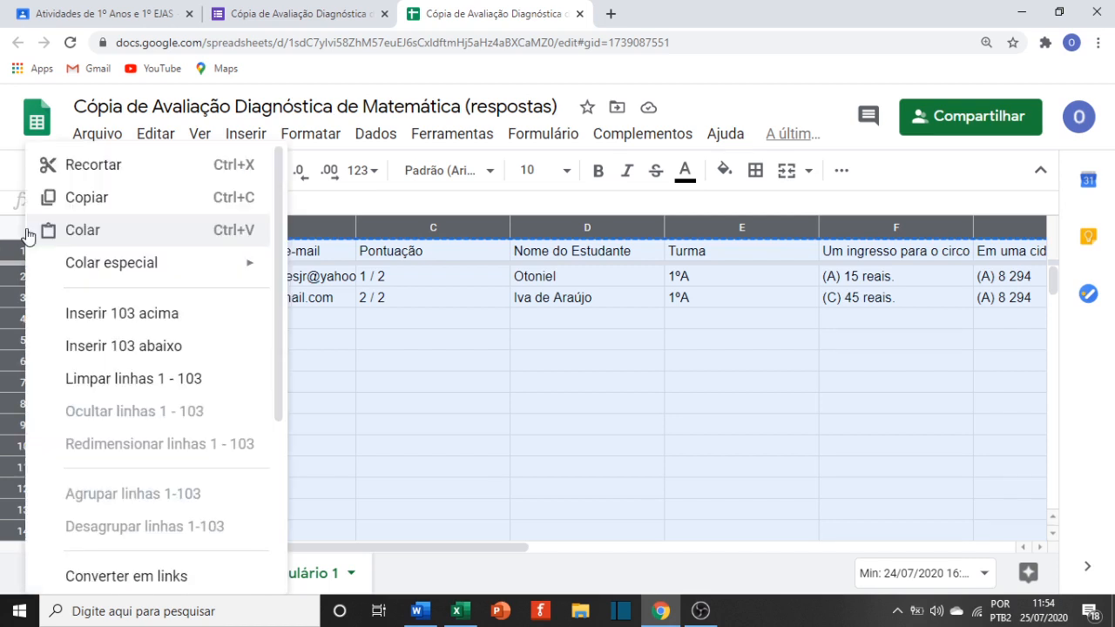
left_click(108, 200)
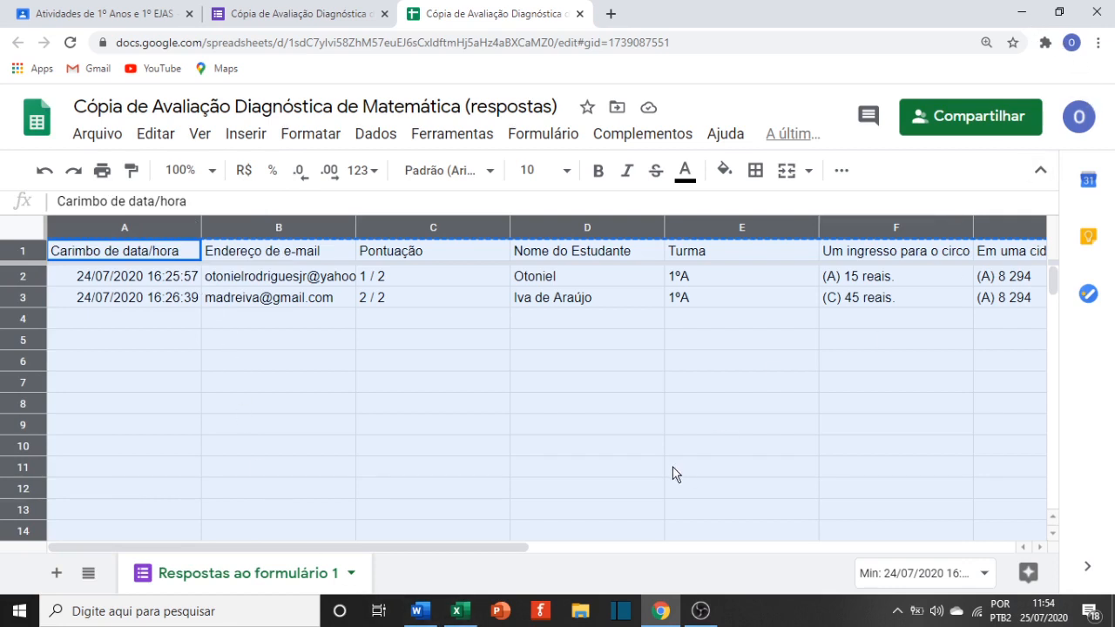
Switch to the blank Excel workbook, select every cell in Planilha1 and enlarge the zoom to 175%
key("alt+Tab")
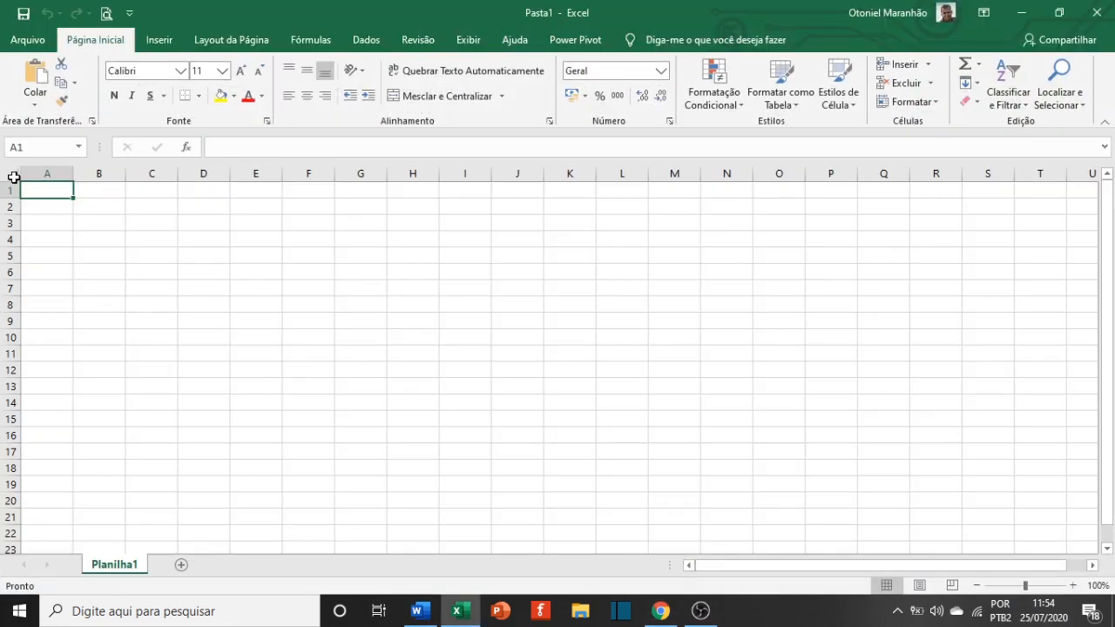
left_click(6, 172)
scroll(159, 317, "up", 3, "ctrl")
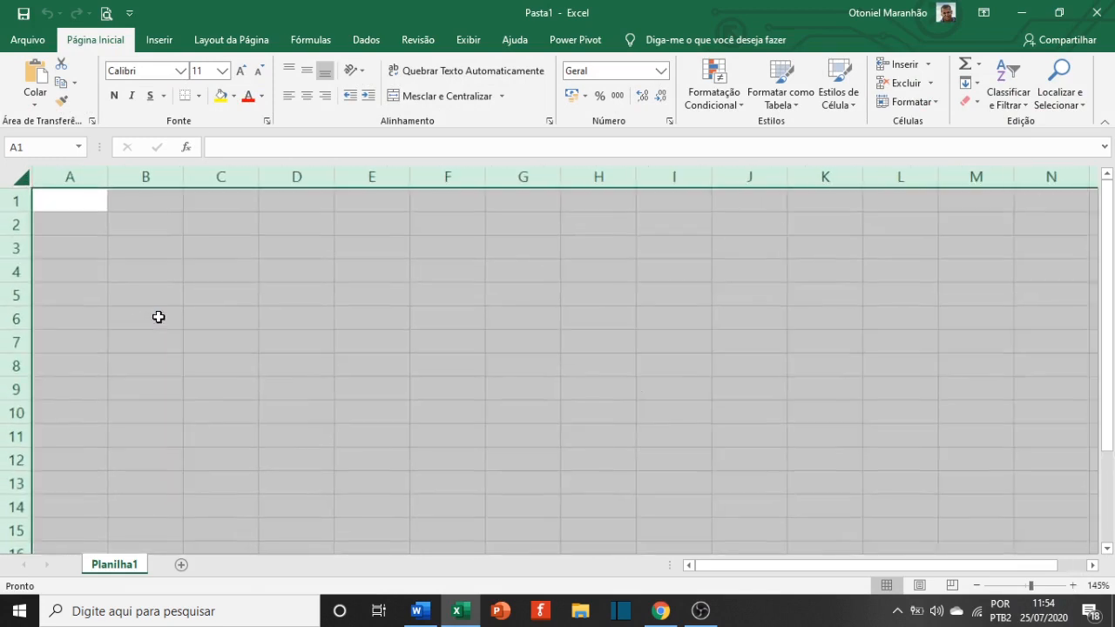
scroll(158, 317, "up", 2)
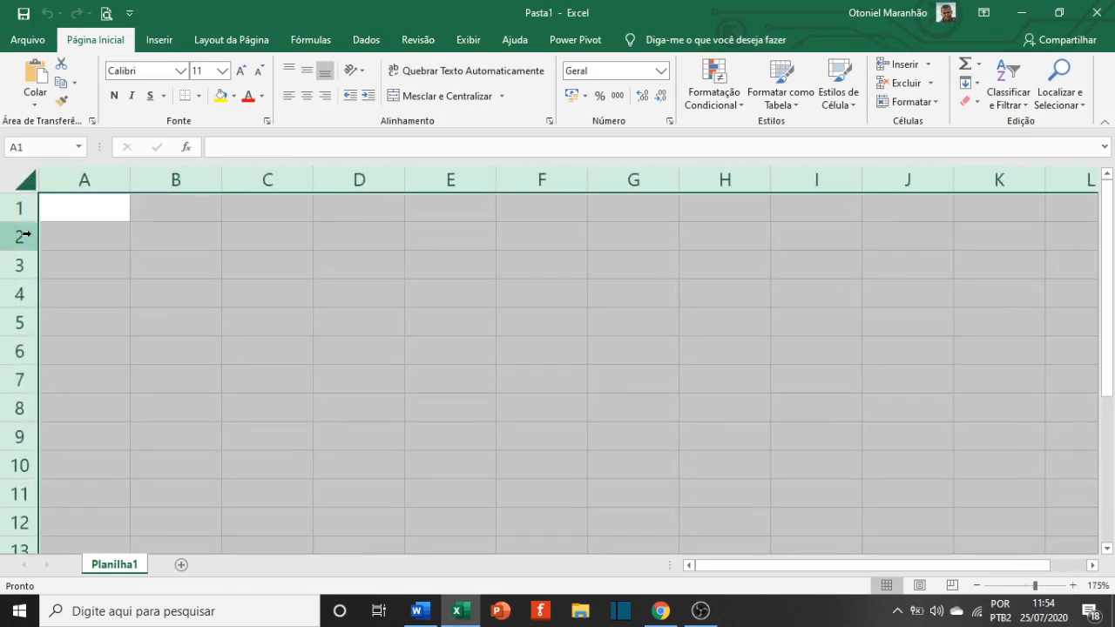
Paste the copied form responses over the whole sheet using the destination formatting and reduce the zoom to 140%
right_click(18, 179)
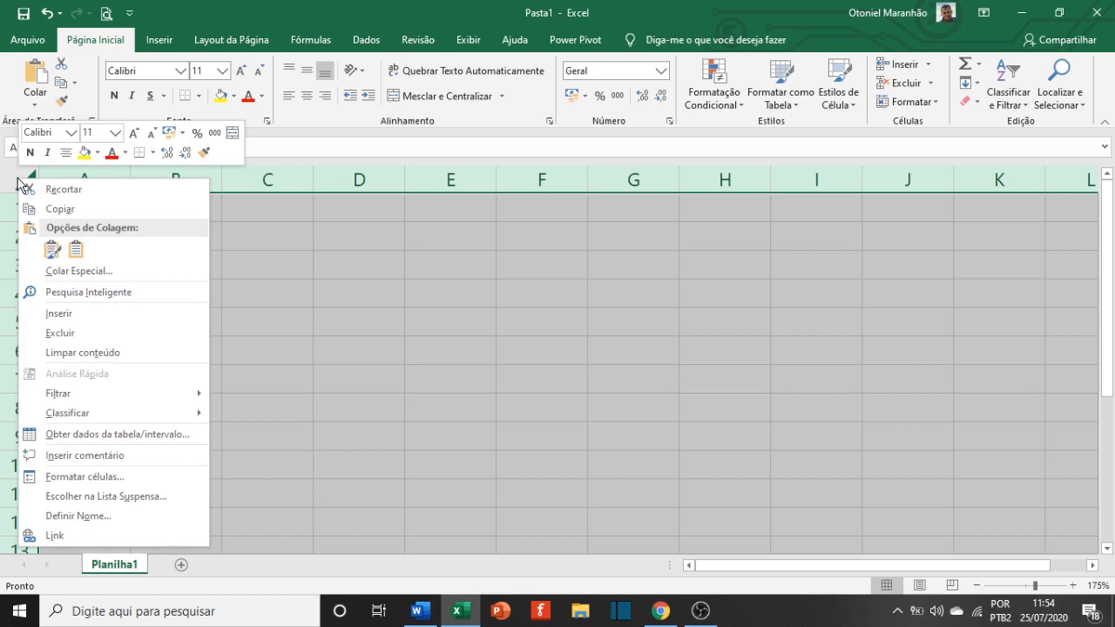
left_click(76, 250)
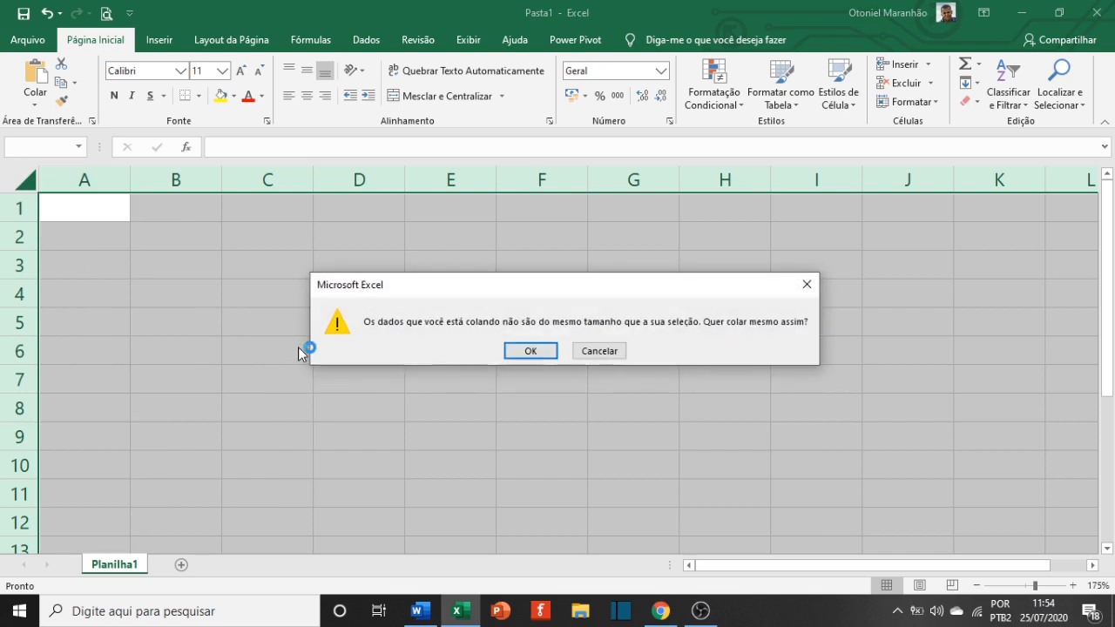
left_click(530, 351)
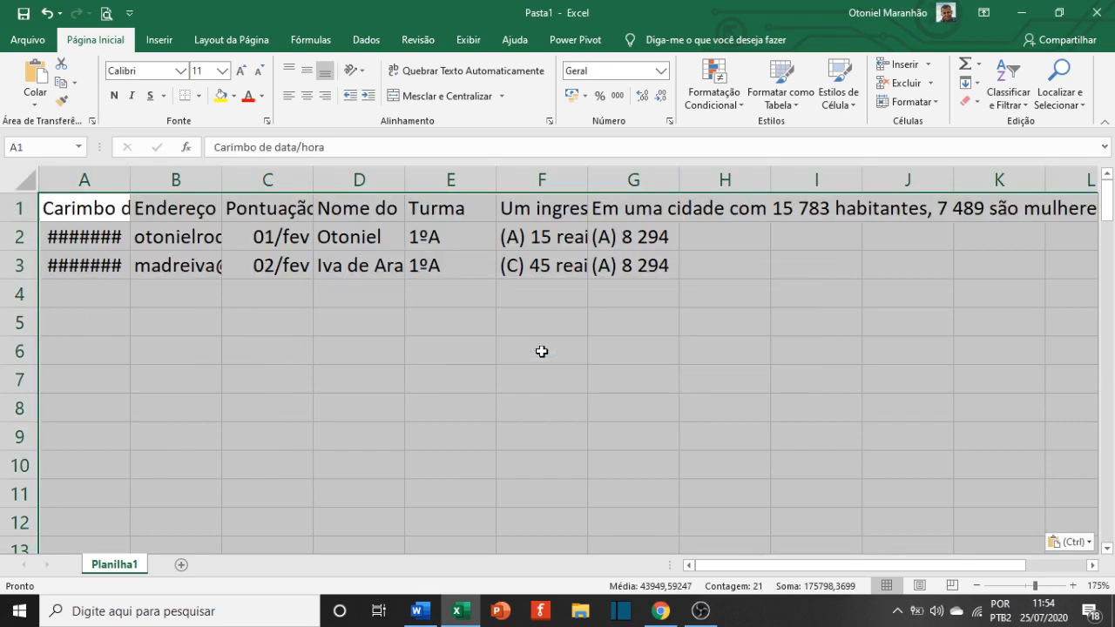
left_click(976, 586)
left_click(977, 587)
left_click(976, 586)
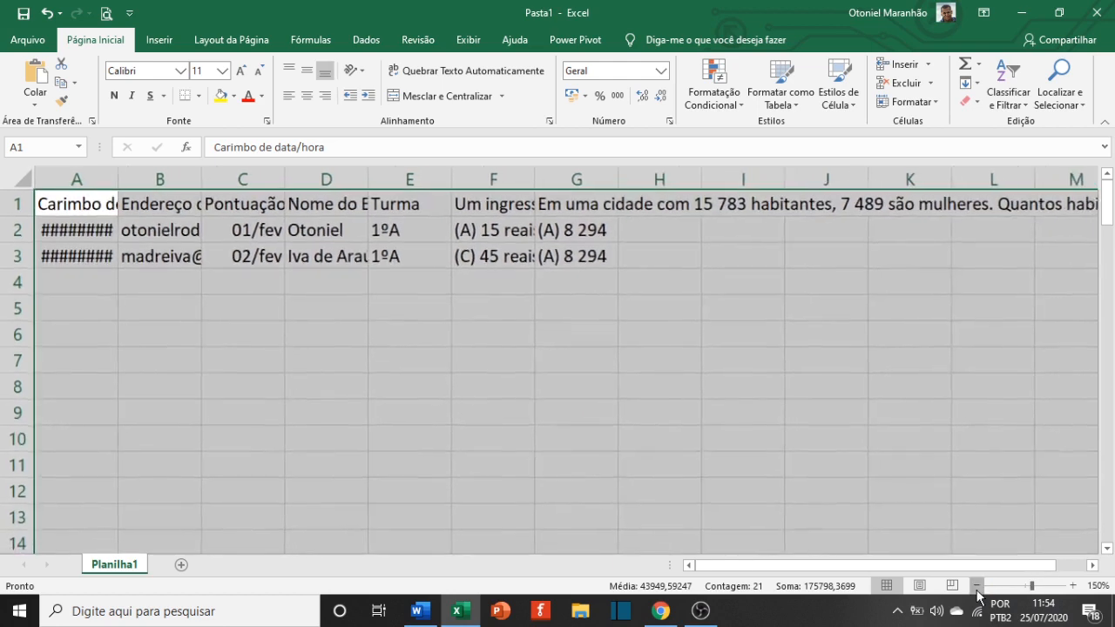
left_click(977, 586)
left_click(976, 586)
left_click(660, 438)
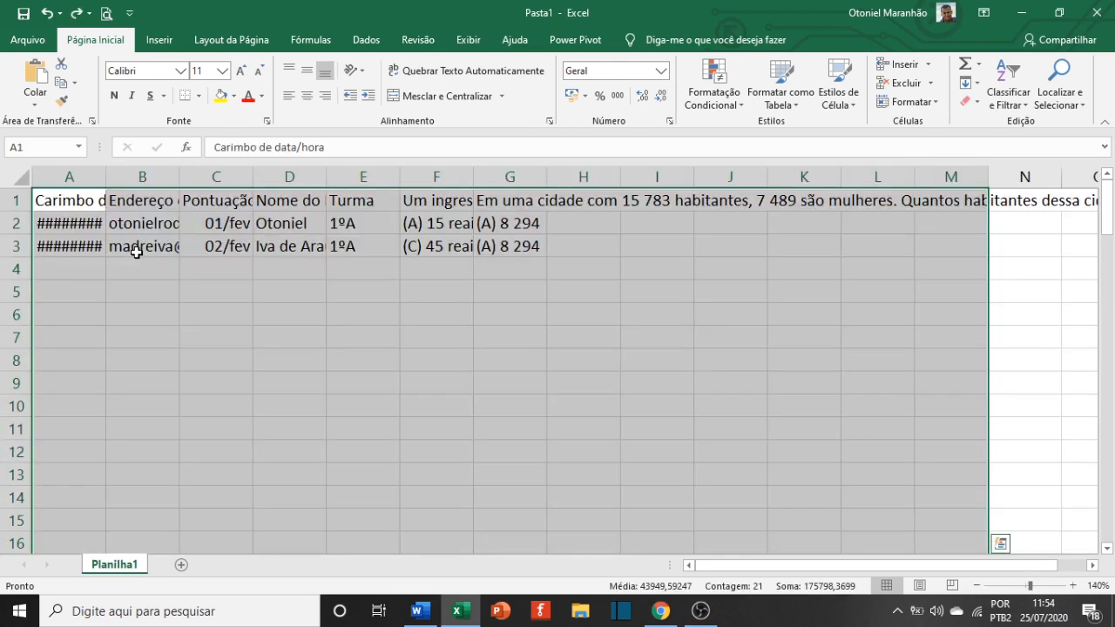
Clear all pasted responses from Planilha1 and enlarge the zoom to 175%
scroll(136, 251, "up", 3, "ctrl")
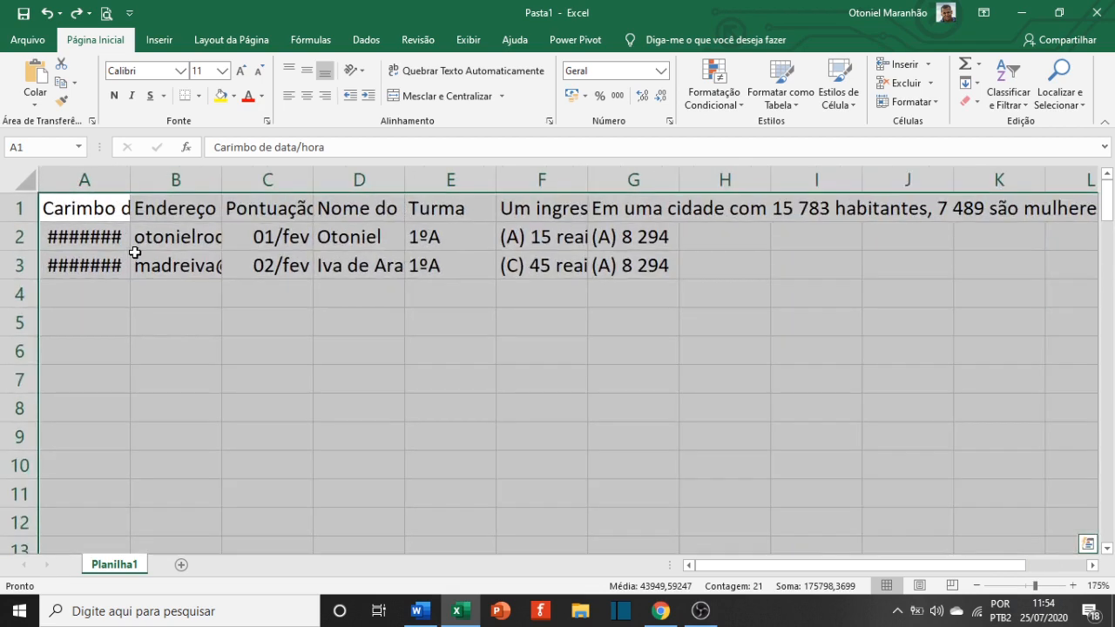
key("ctrl+a")
key("Delete")
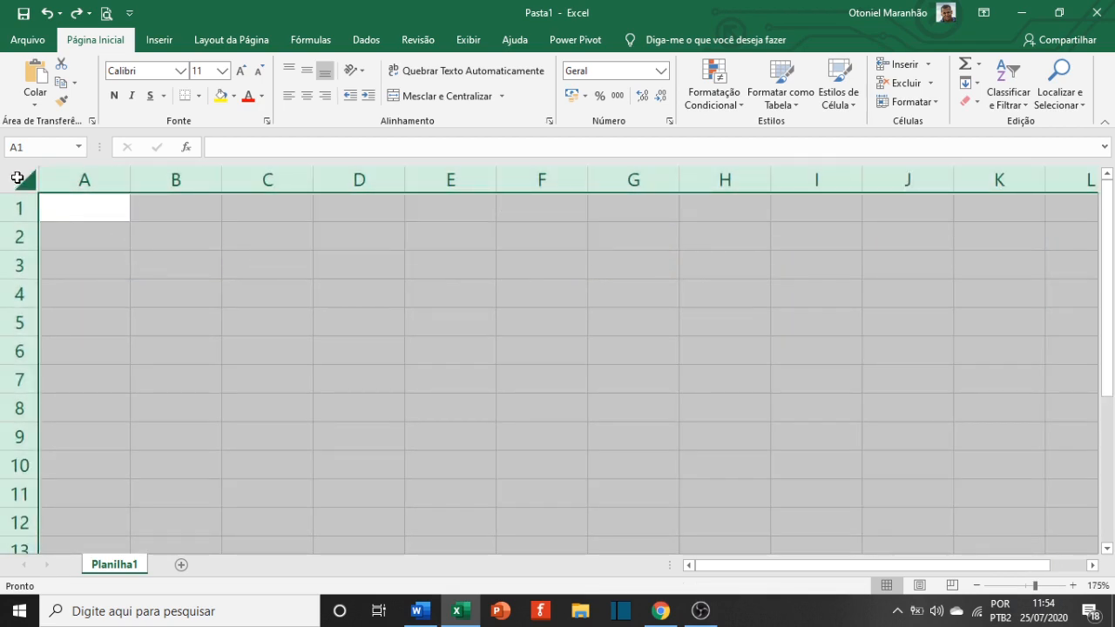
Paste the form responses over the whole Planilha1 sheet and switch the paste option to match the destination formatting
left_click(17, 178)
key("ctrl+v")
left_click(505, 353)
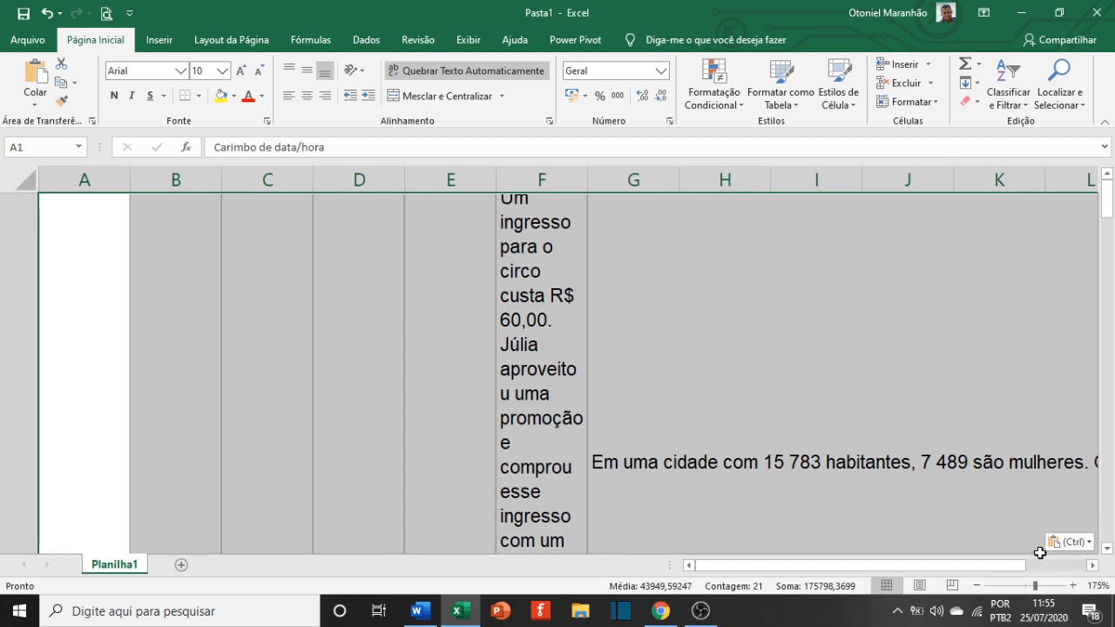
left_click(1089, 546)
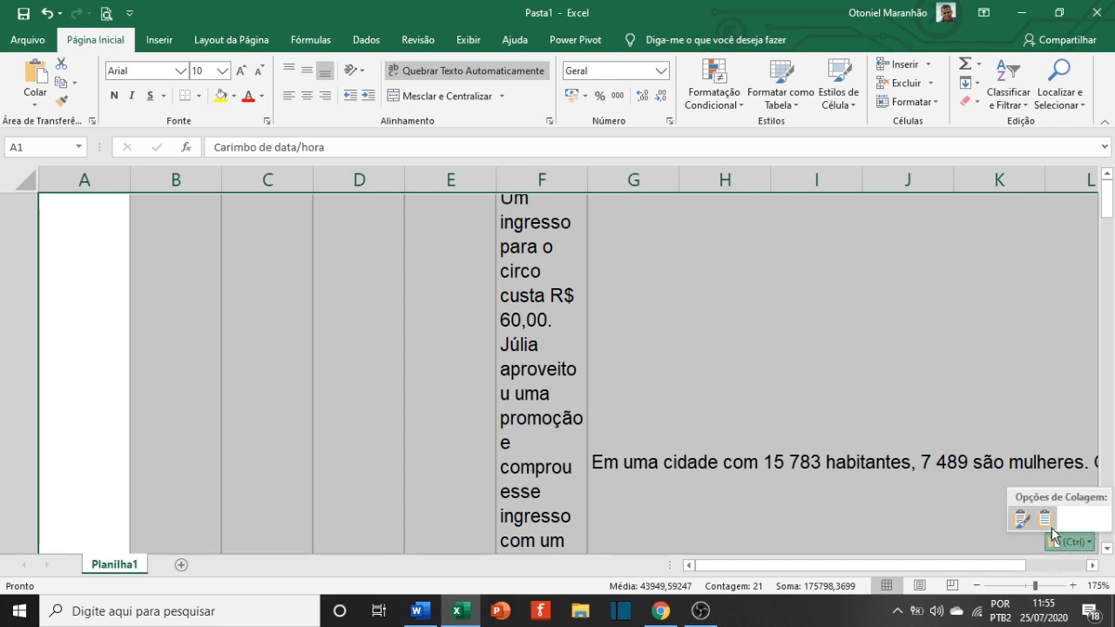
left_click(1048, 522)
left_click(537, 351)
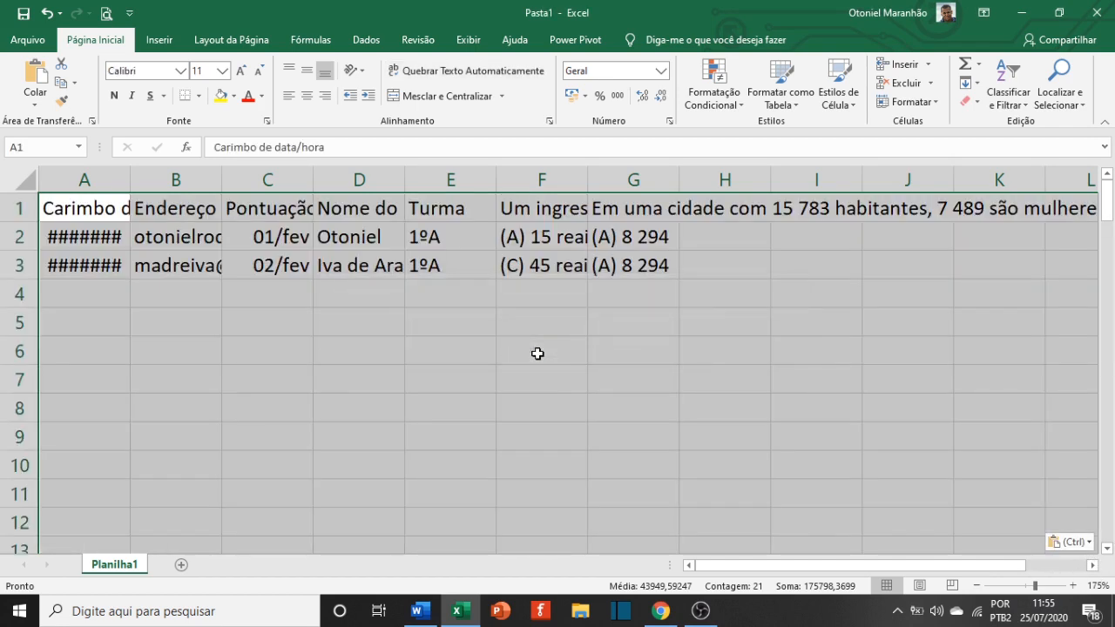
Deselect the pasted responses and reduce the worksheet zoom to 140%
left_click(717, 412)
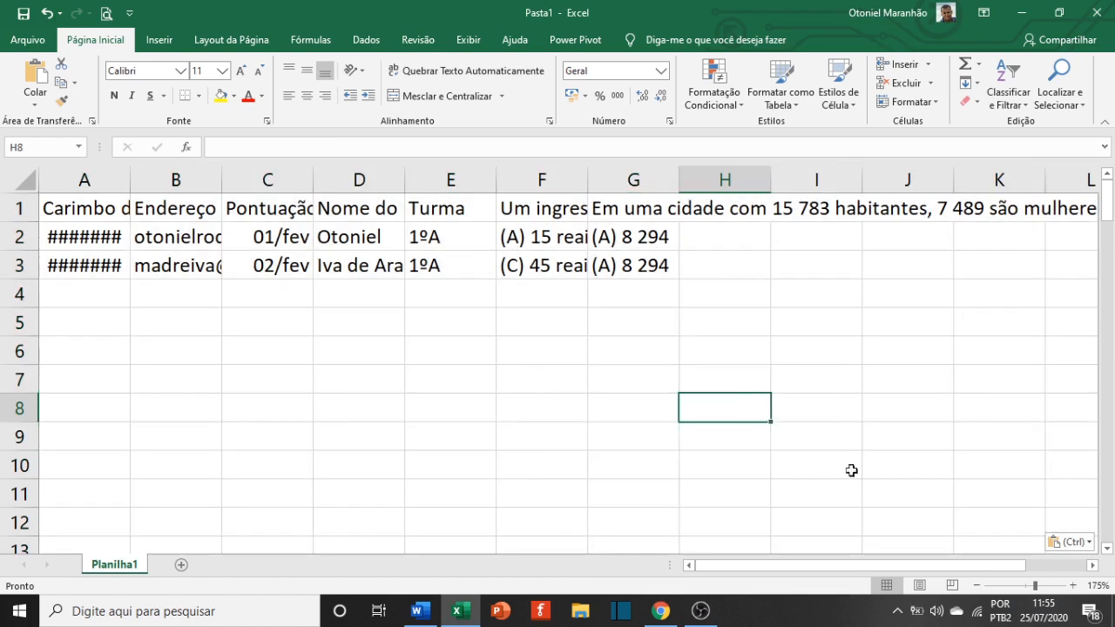
left_click(977, 585)
left_click(978, 585)
left_click(977, 586)
left_click(977, 585)
left_click(493, 329)
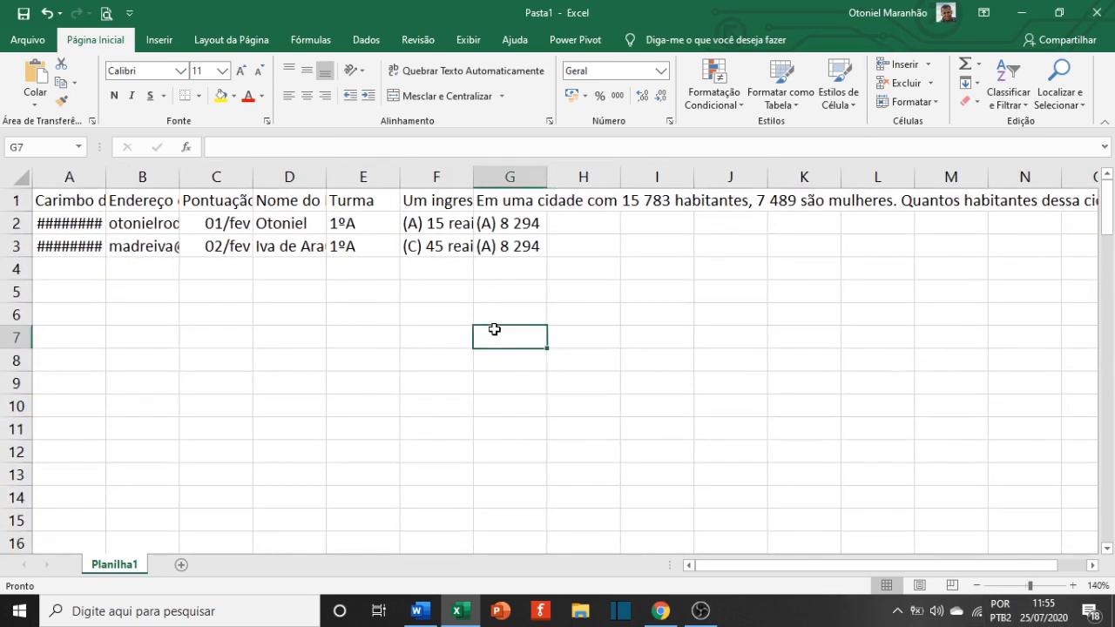
Compare the original response spreadsheet in Chrome with its pasted copy in Excel
key("alt+Tab")
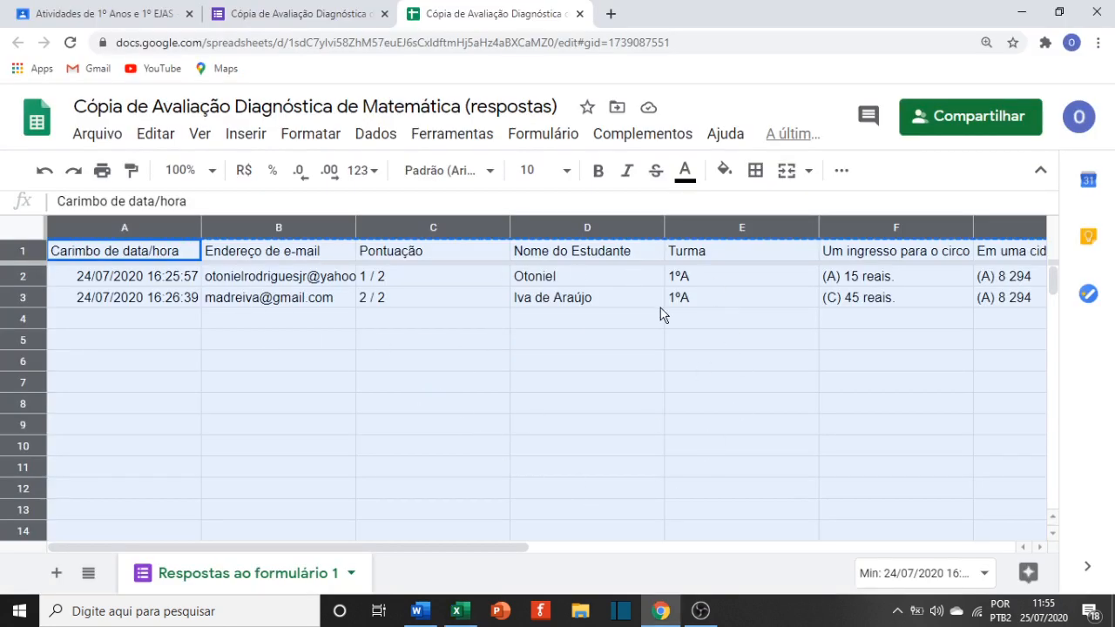
key("alt+Tab")
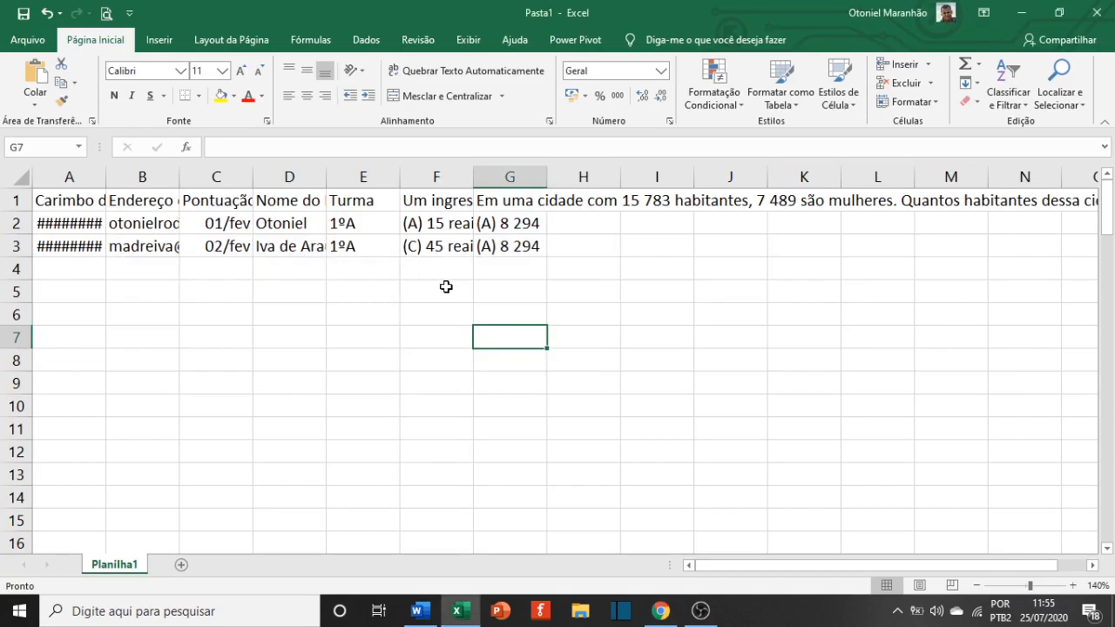
key("alt+Tab")
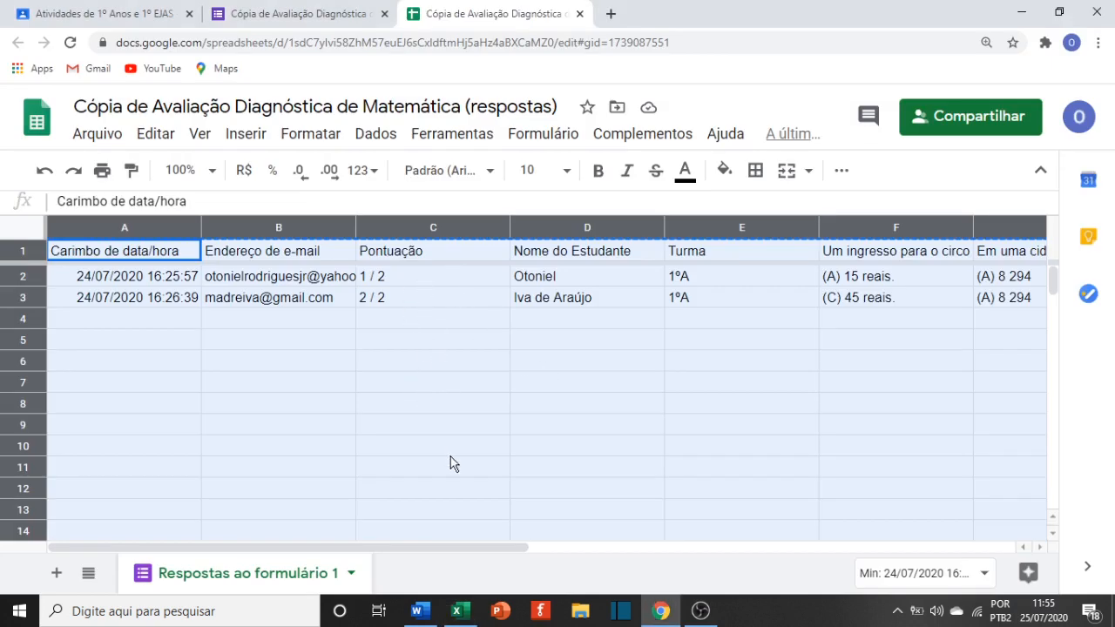
key("alt+Tab")
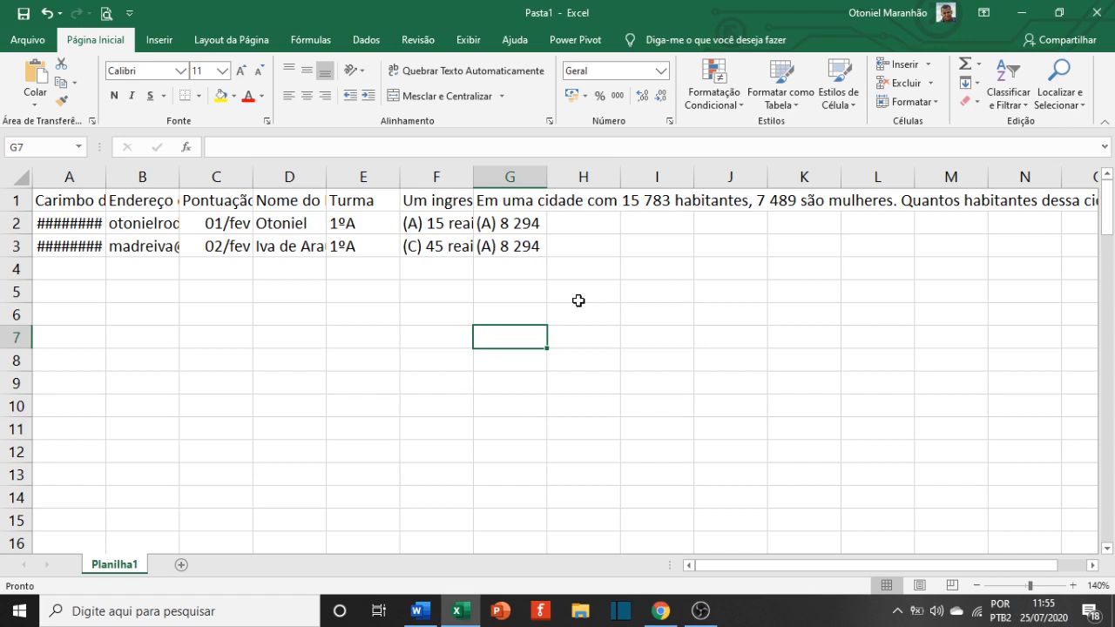
Switch to the Word outline, collapse "Vendo os resultados" and expand "Tratando os dados"
key("alt+Tab")
key("Tab")
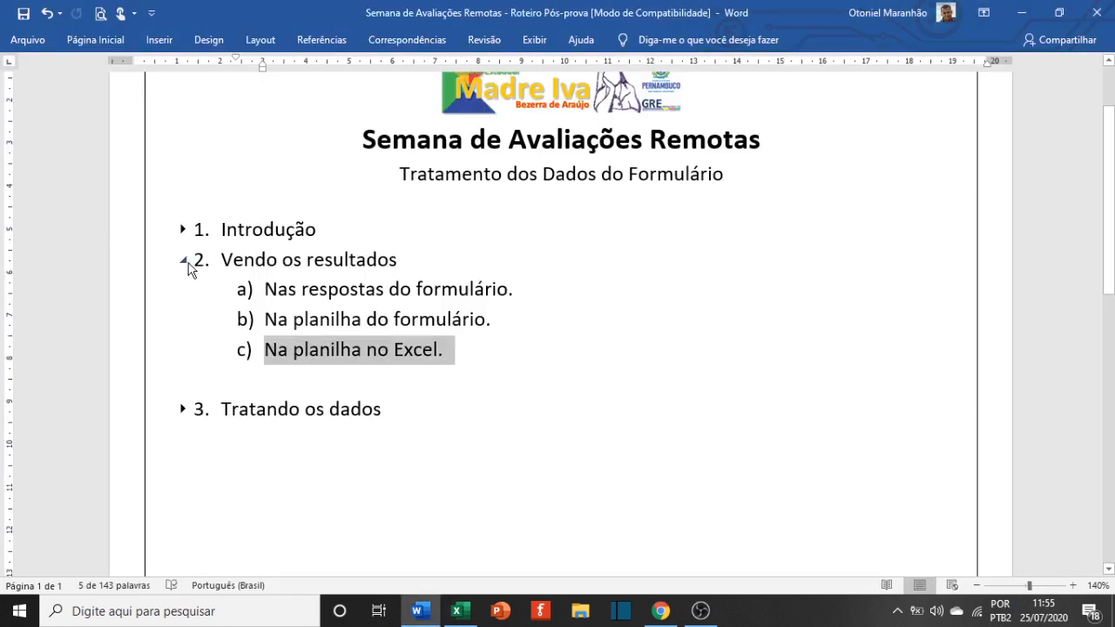
left_click(184, 261)
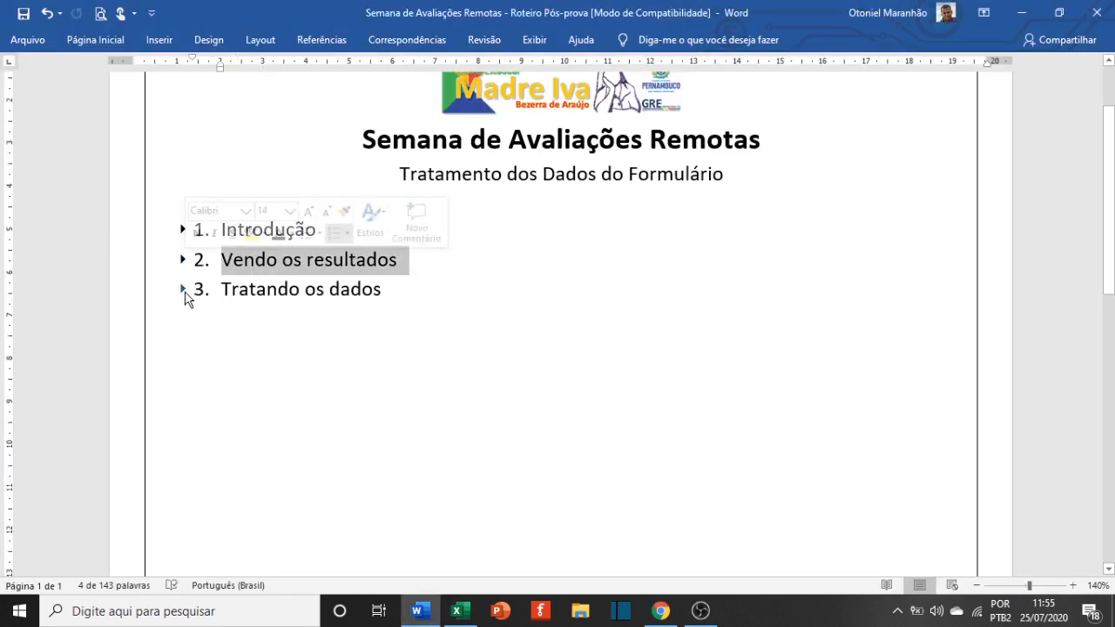
left_click(184, 292)
Return to Excel and examine the full question headers in F1 and G1 and the timestamp in A2
key("alt+Tab")
left_click(364, 268)
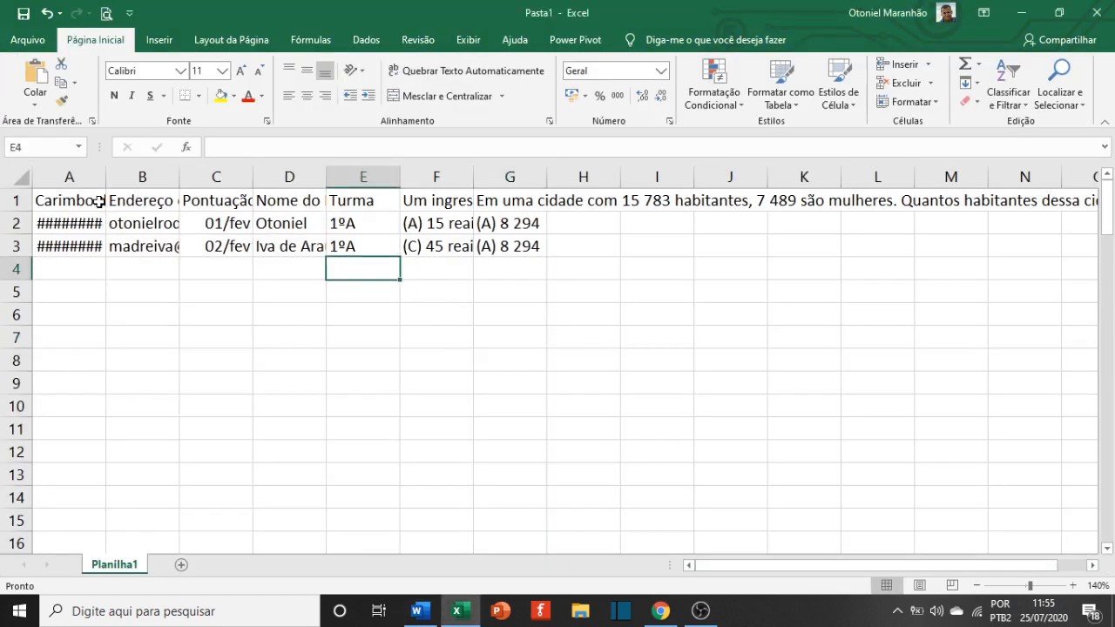
left_click(435, 205)
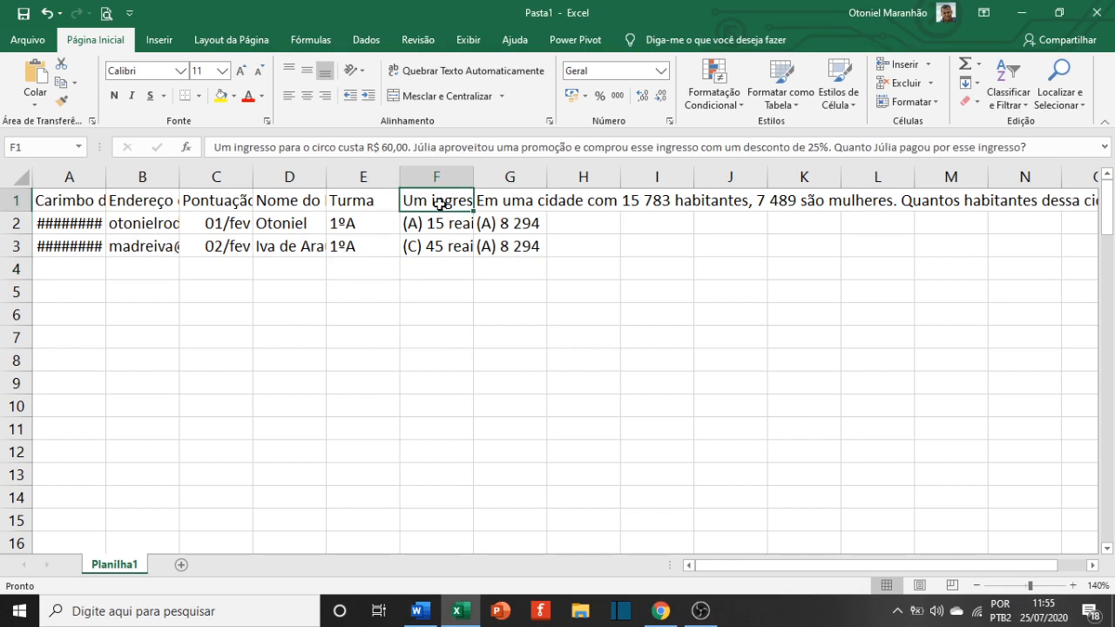
left_click(522, 200)
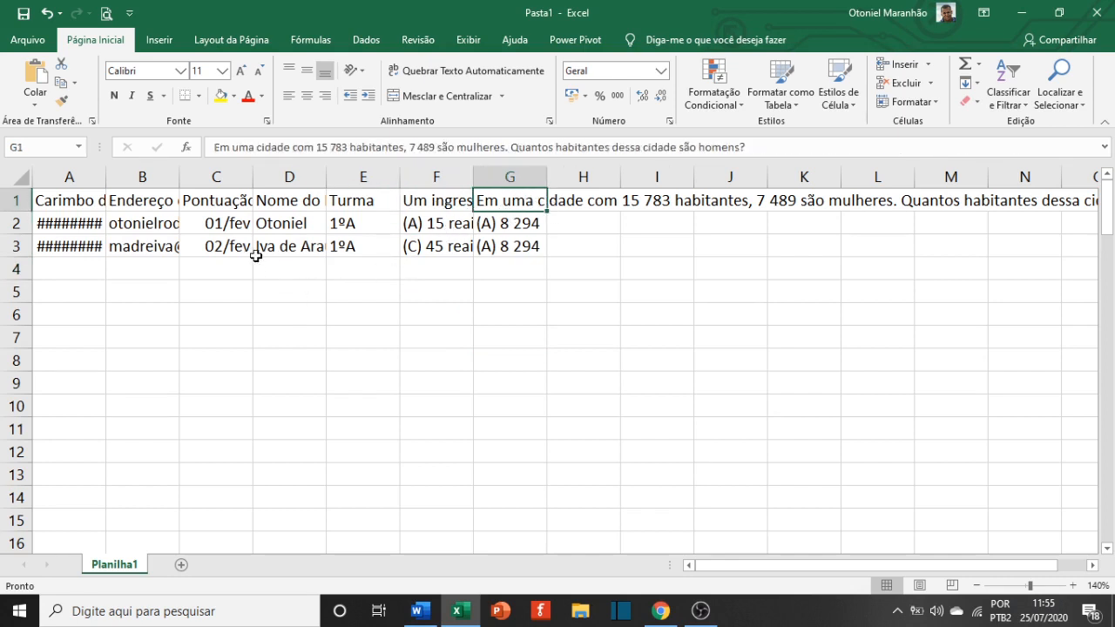
left_click(92, 227)
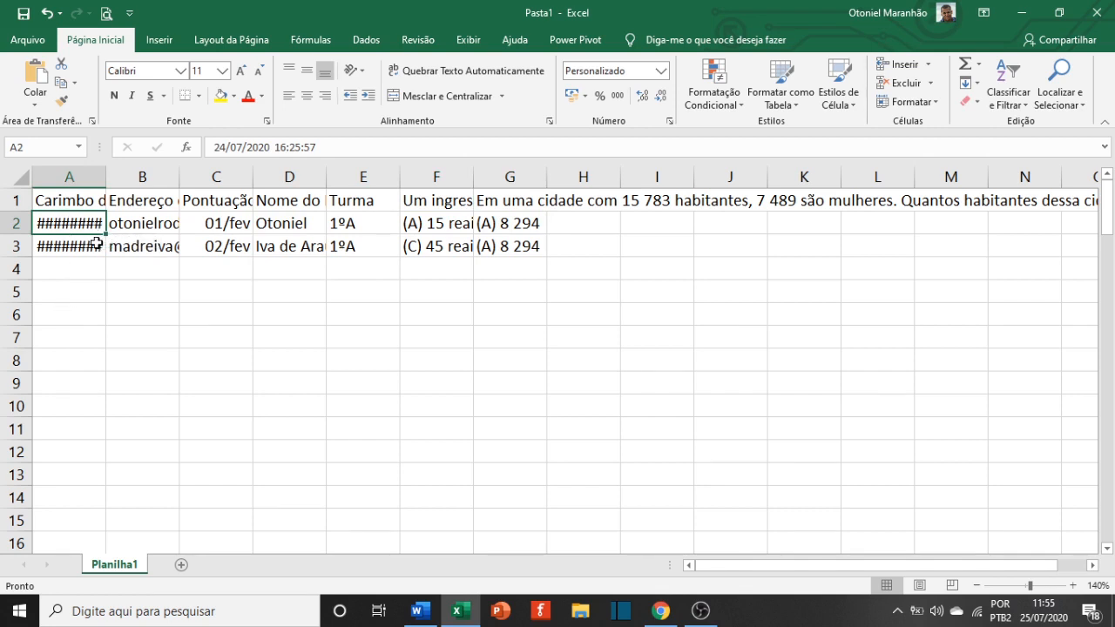
Compare the Pontuação value in Excel cell C2 with the original score in the Google Sheets spreadsheet
left_click(235, 223)
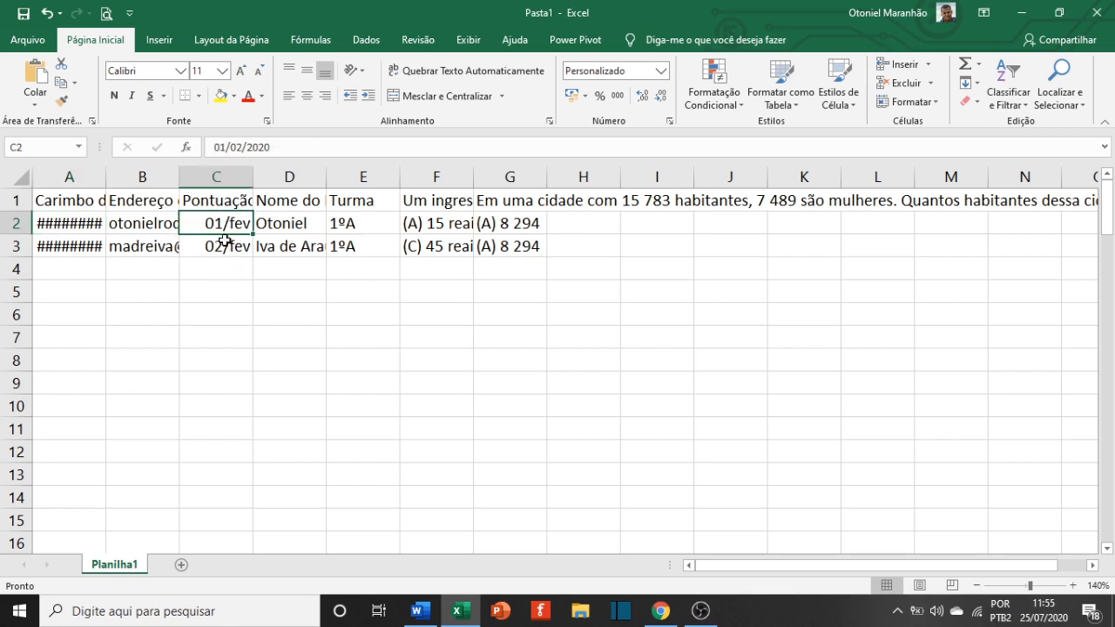
key("alt+Tab")
key("alt+Tab")
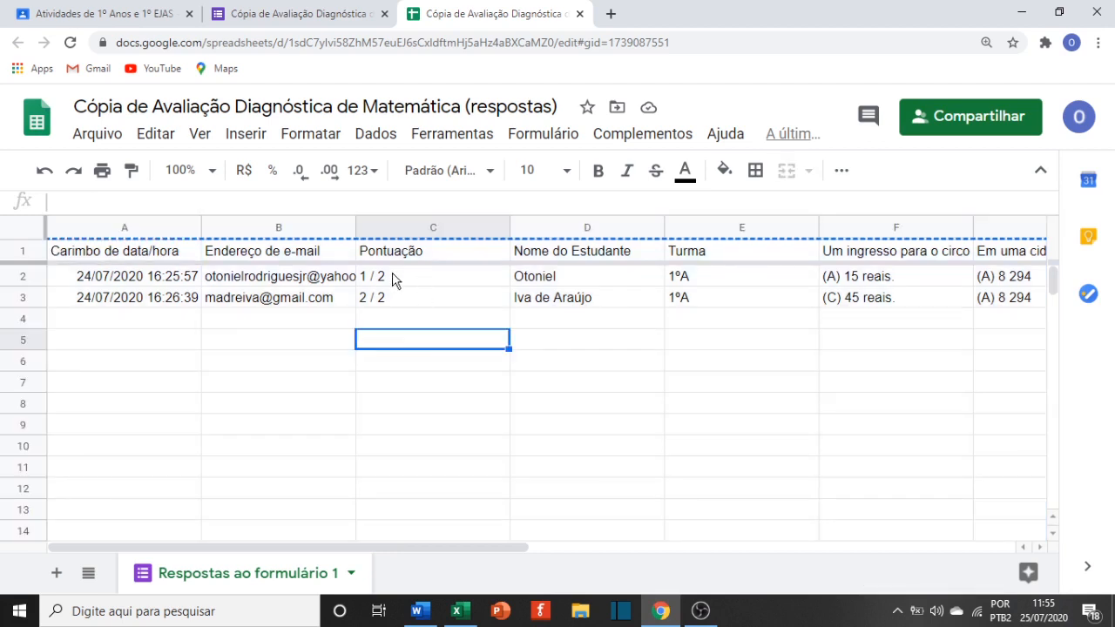
key("alt+Tab")
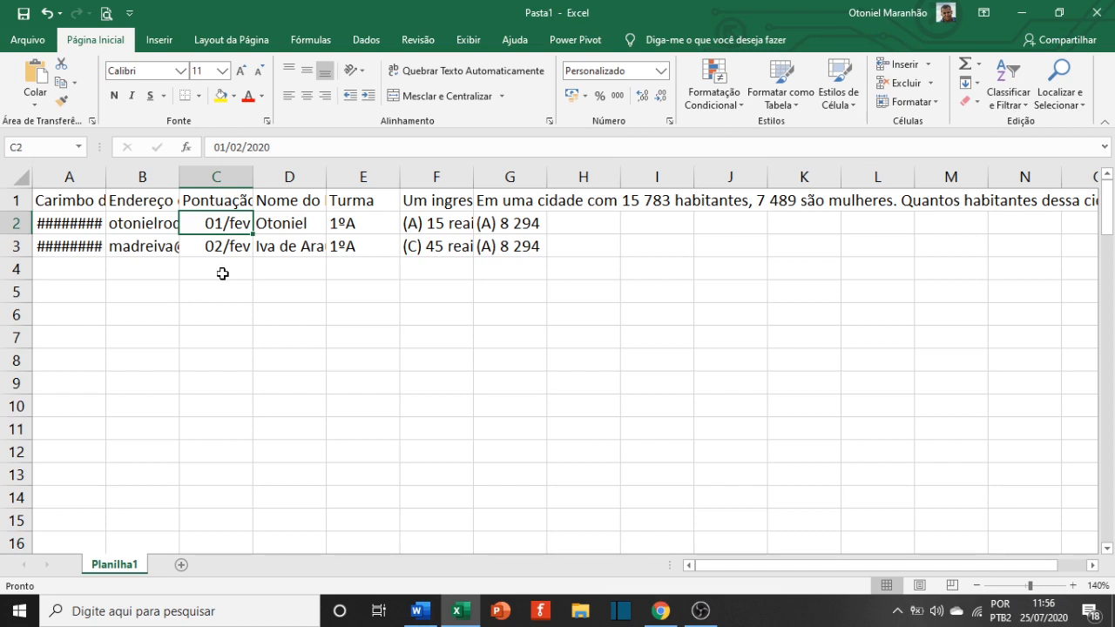
Switch to the Word outline and highlight the item "Rótulos grandes de colunas (trocar pelo número do quesito)", then clear the selection
key("alt+Tab")
key("alt+Tab")
key("Tab")
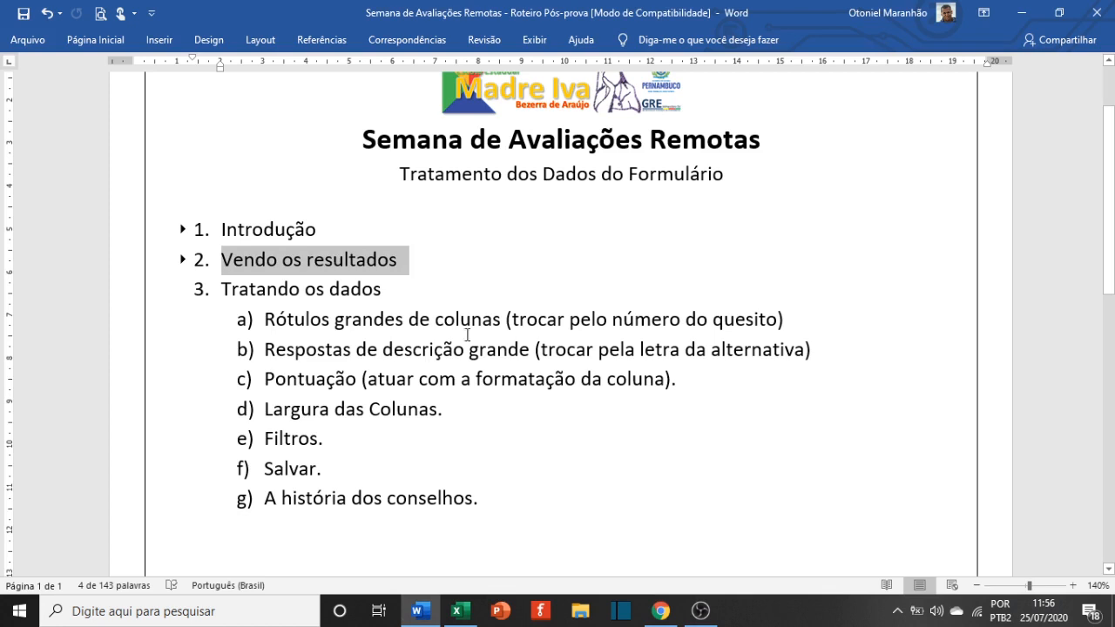
left_click_drag(265, 320, 749, 328)
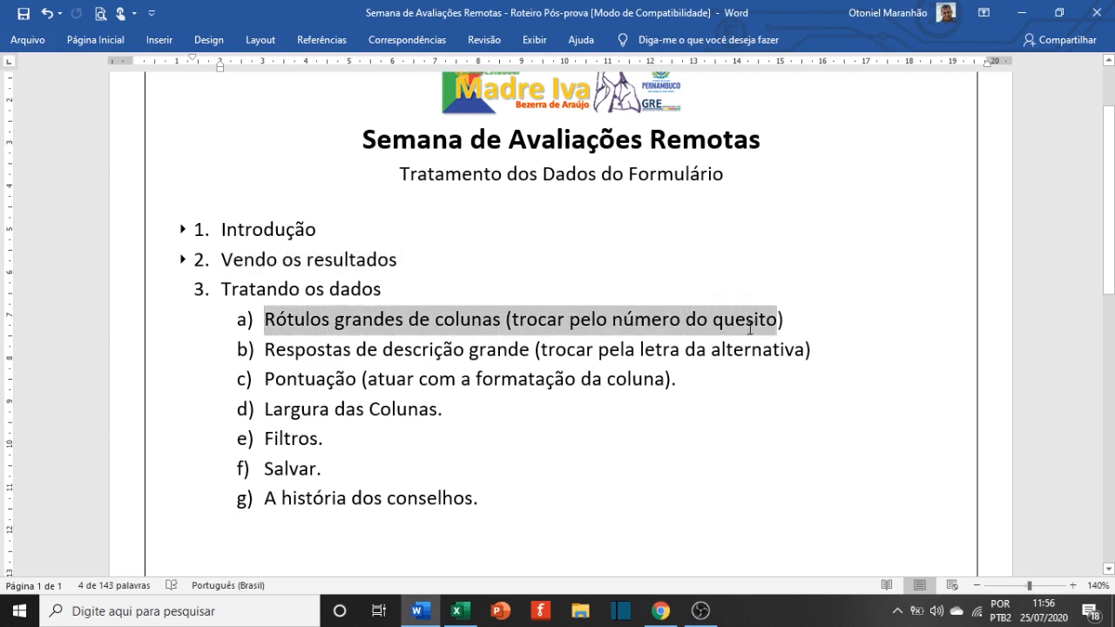
left_click(581, 320)
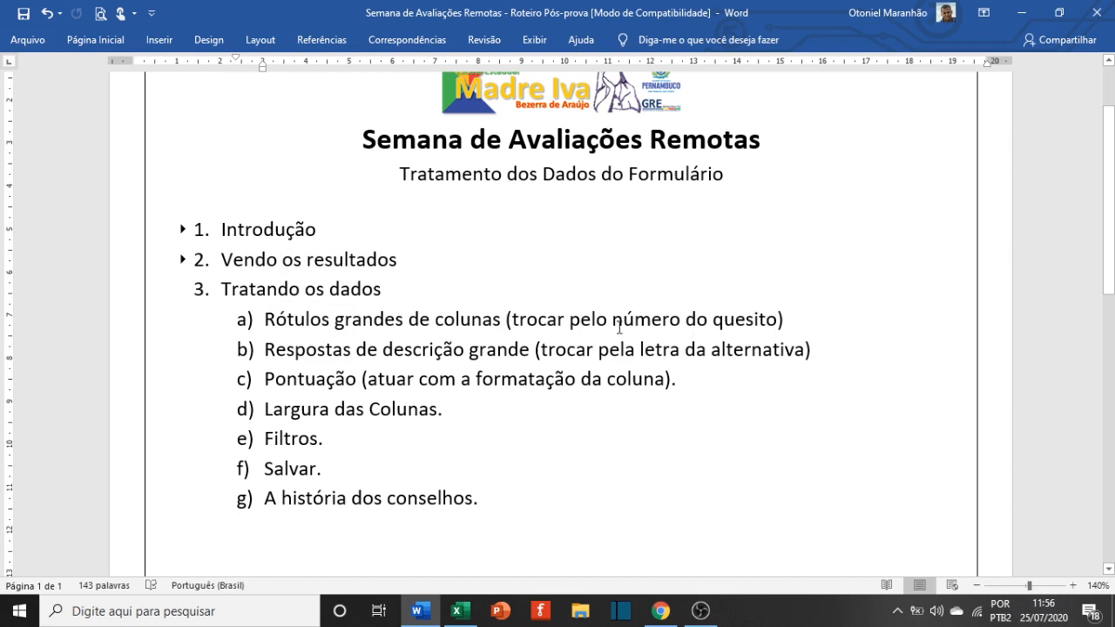
Return to the Excel copy of the responses and reduce the zoom to 120%
key("alt+Tab")
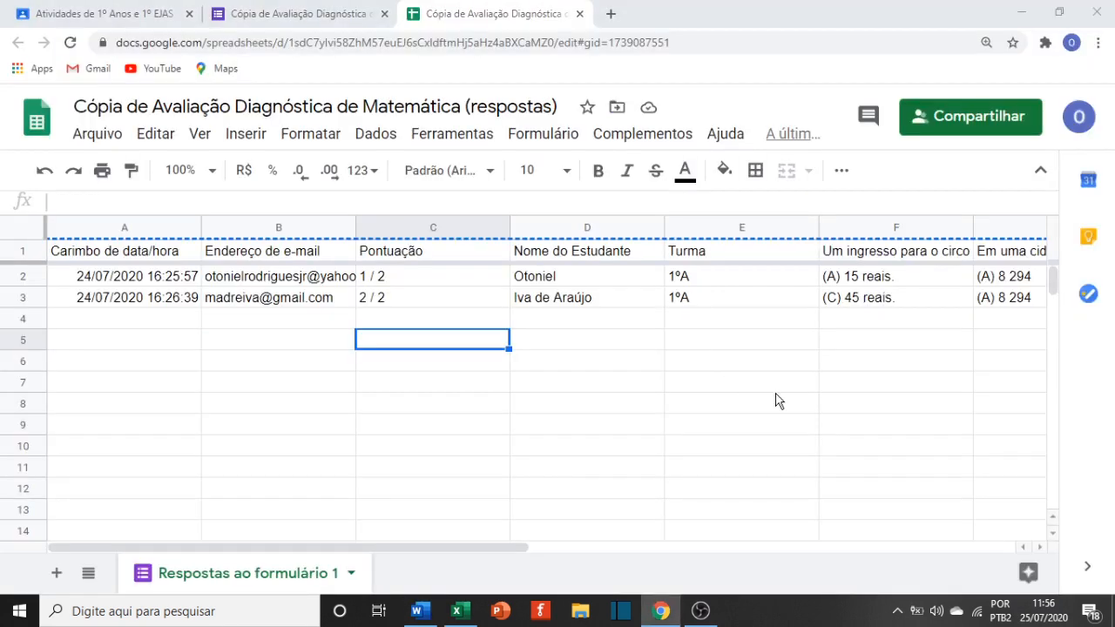
key("alt+Tab")
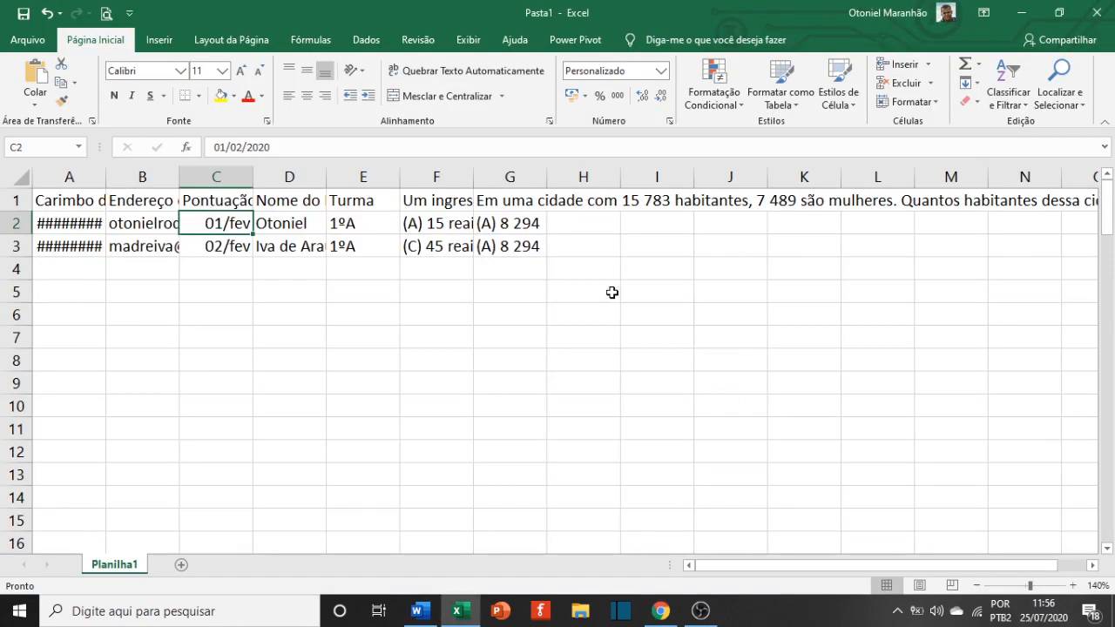
left_click(977, 585)
left_click(978, 585)
left_click(560, 370)
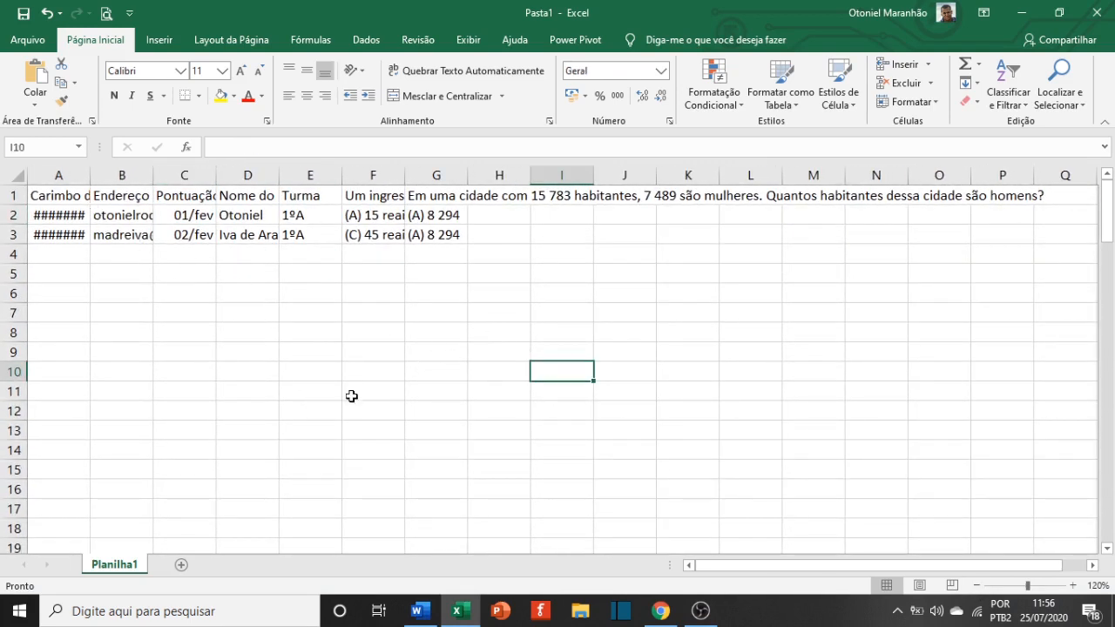
left_click(330, 337)
left_click(388, 335)
left_click(435, 333)
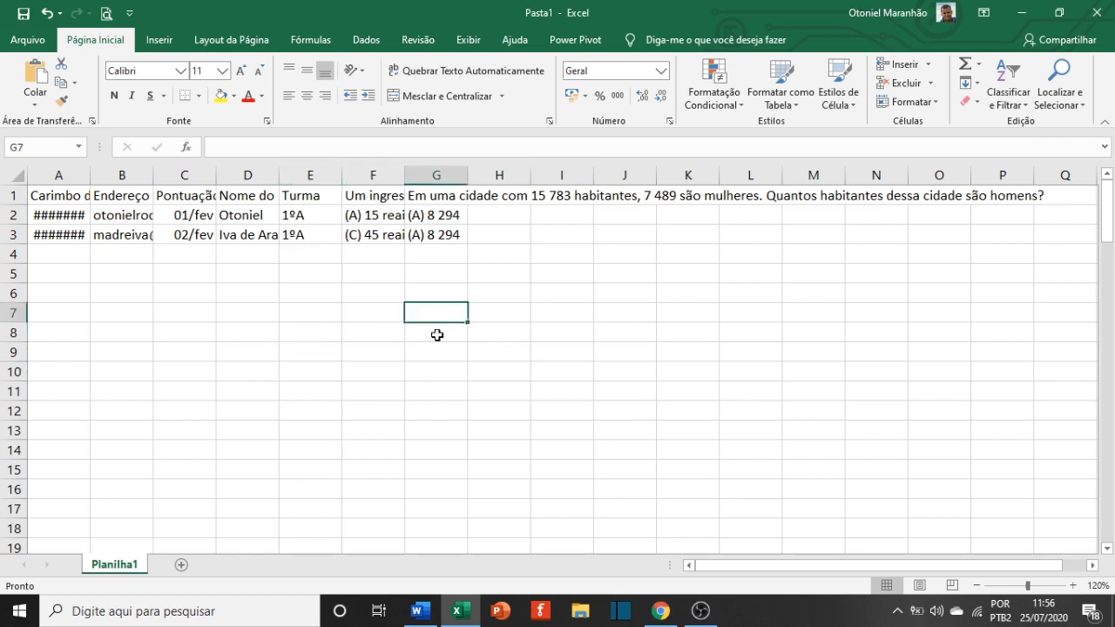
Inspect the full contents of empty cells F8, F7 and C7 and of the header cell A1
left_click(375, 340)
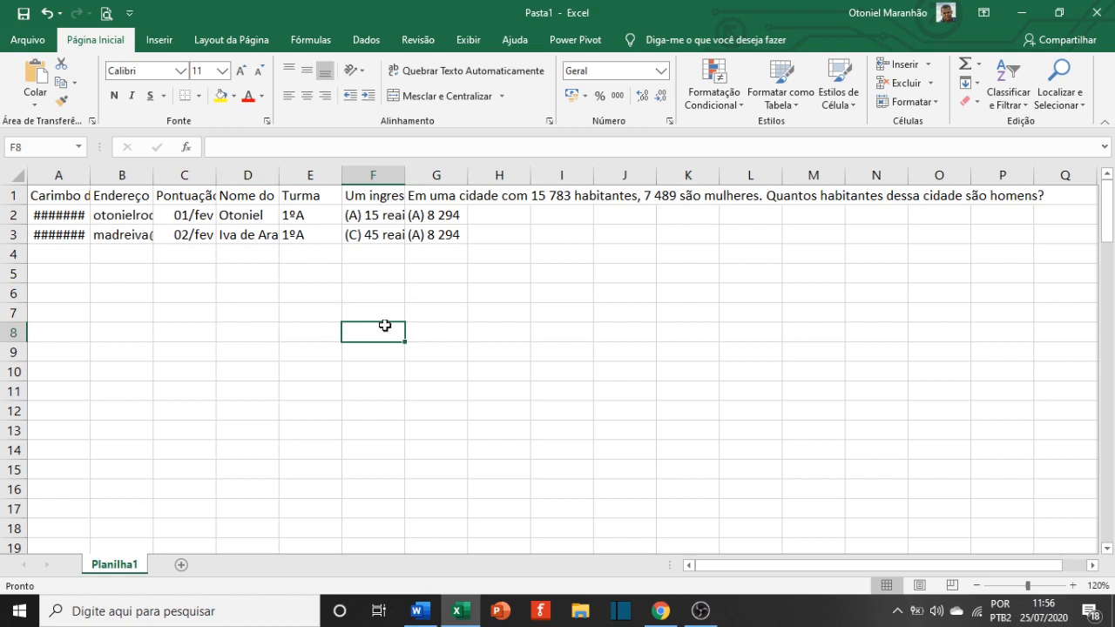
left_click(234, 147)
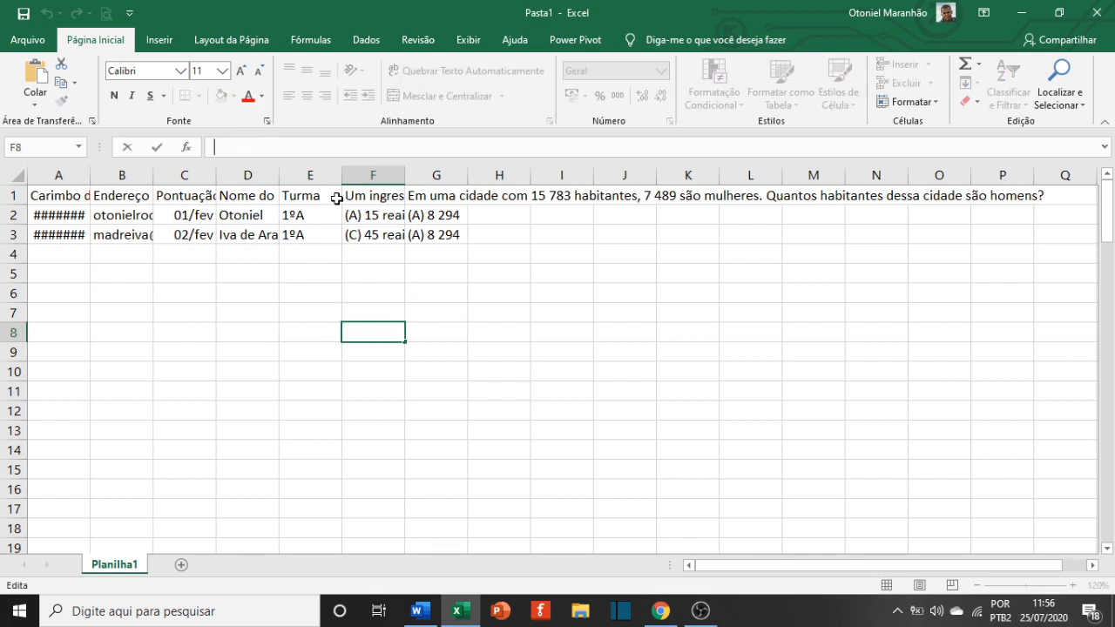
left_click(408, 425)
left_click(377, 312)
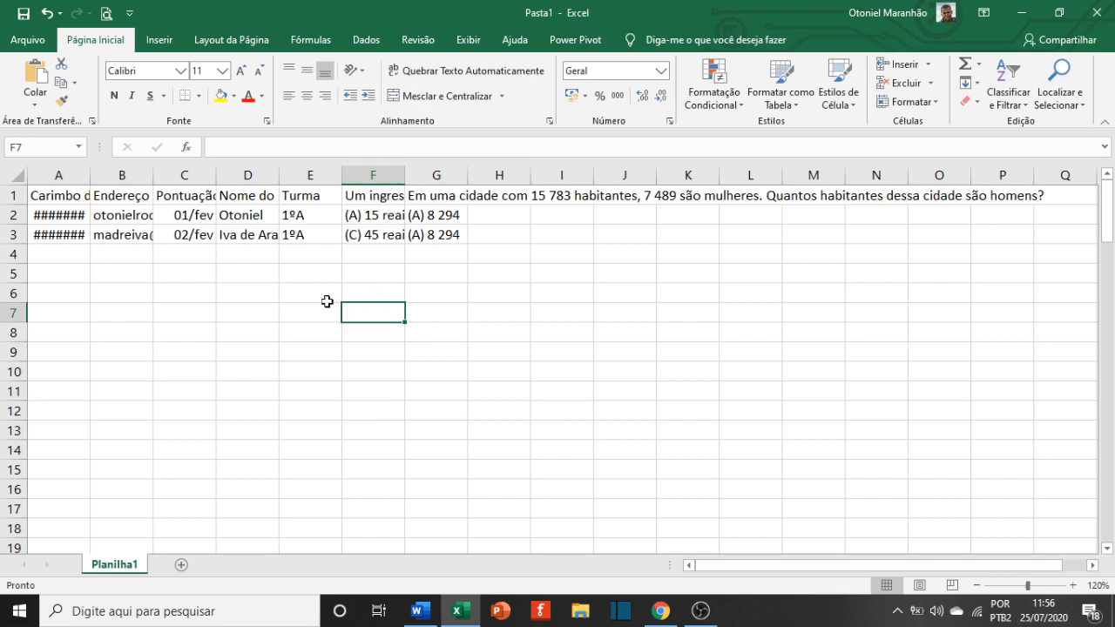
left_click(222, 145)
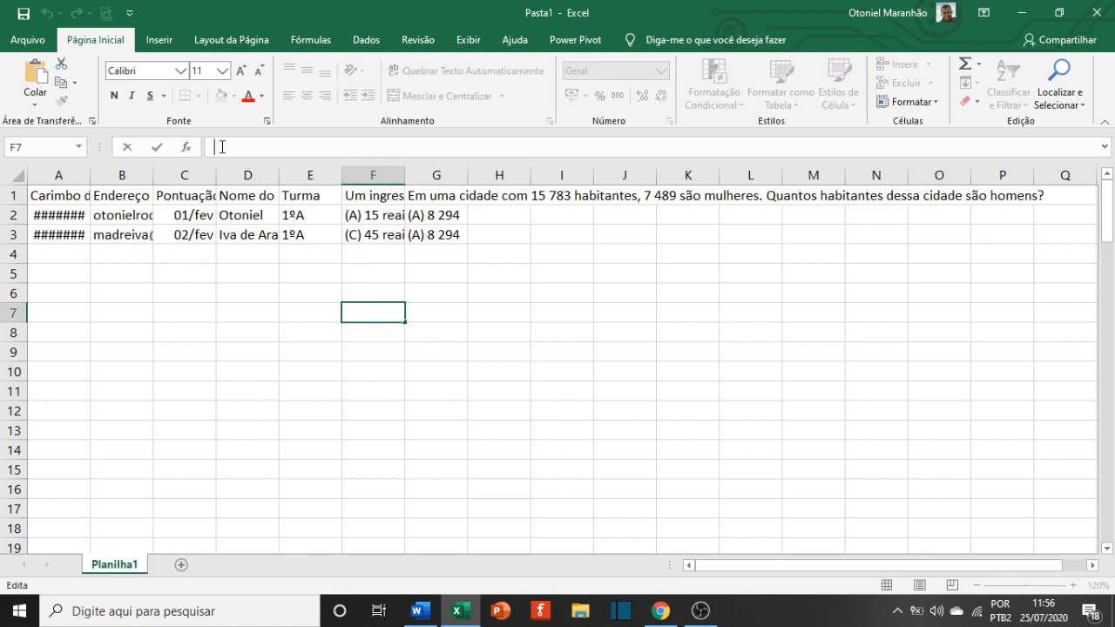
left_click(172, 310)
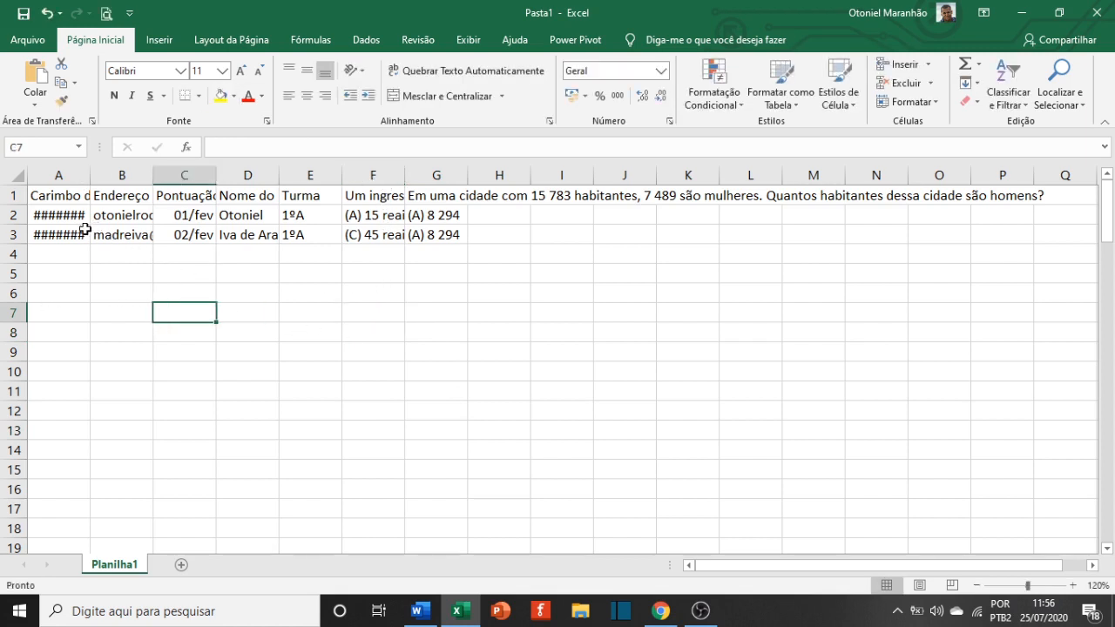
left_click(78, 199)
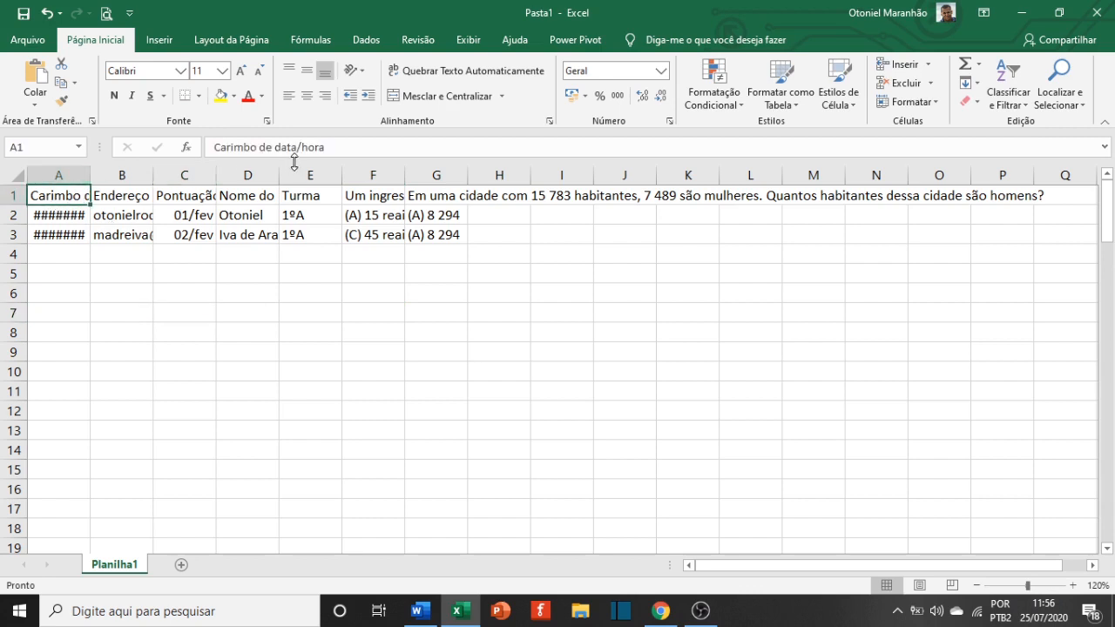
left_click(369, 148)
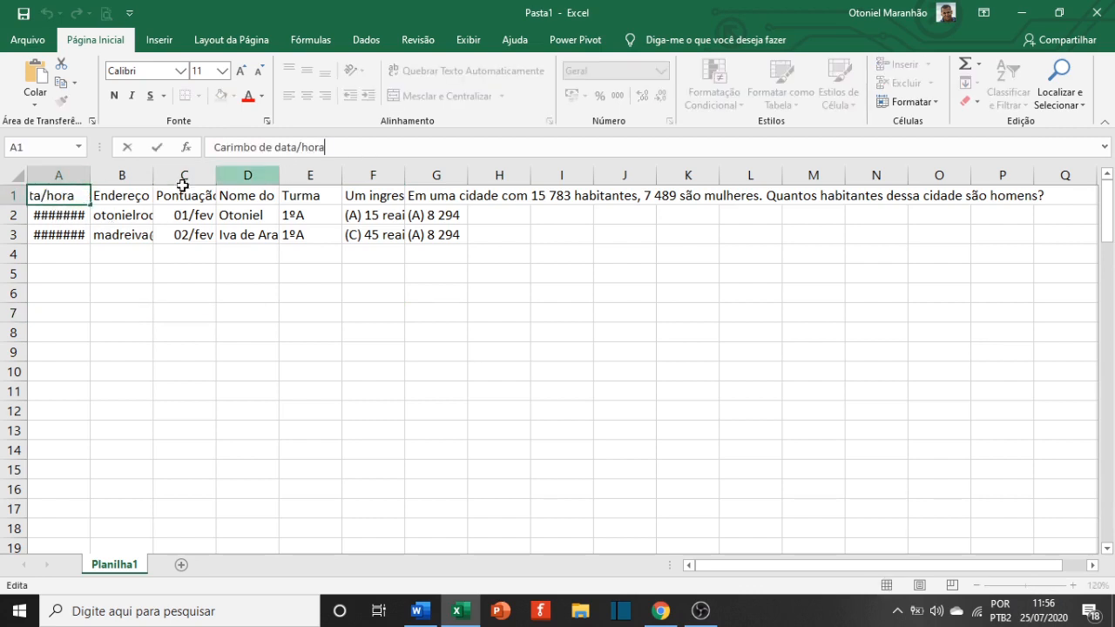
left_click(75, 262)
left_click(78, 199)
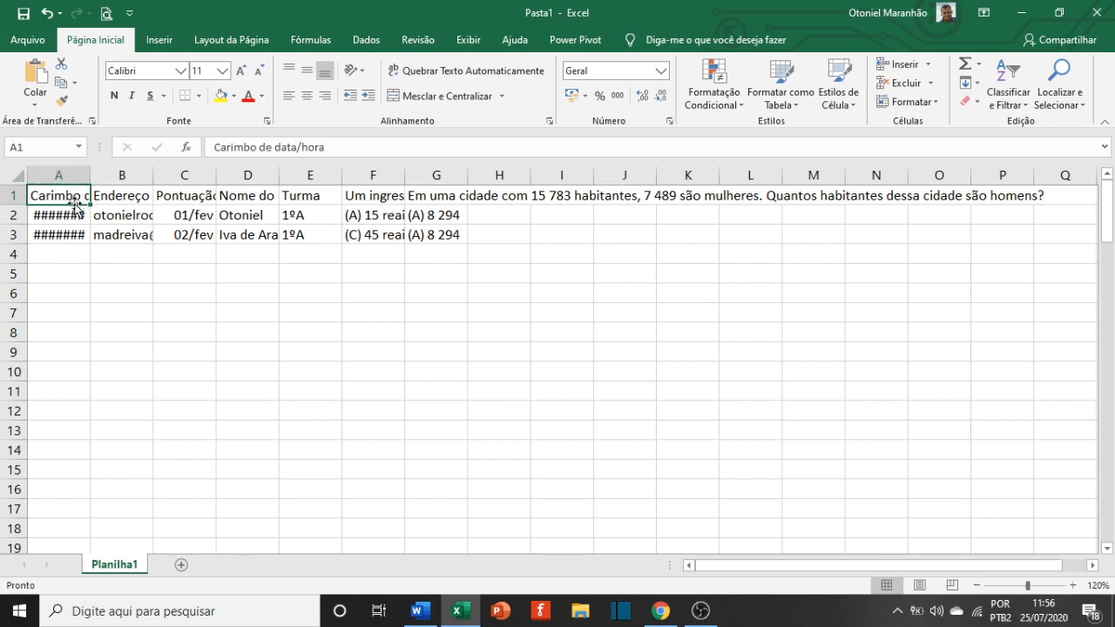
Go through the header cells from A1 to F1, reading the full label of each column
left_click(120, 198)
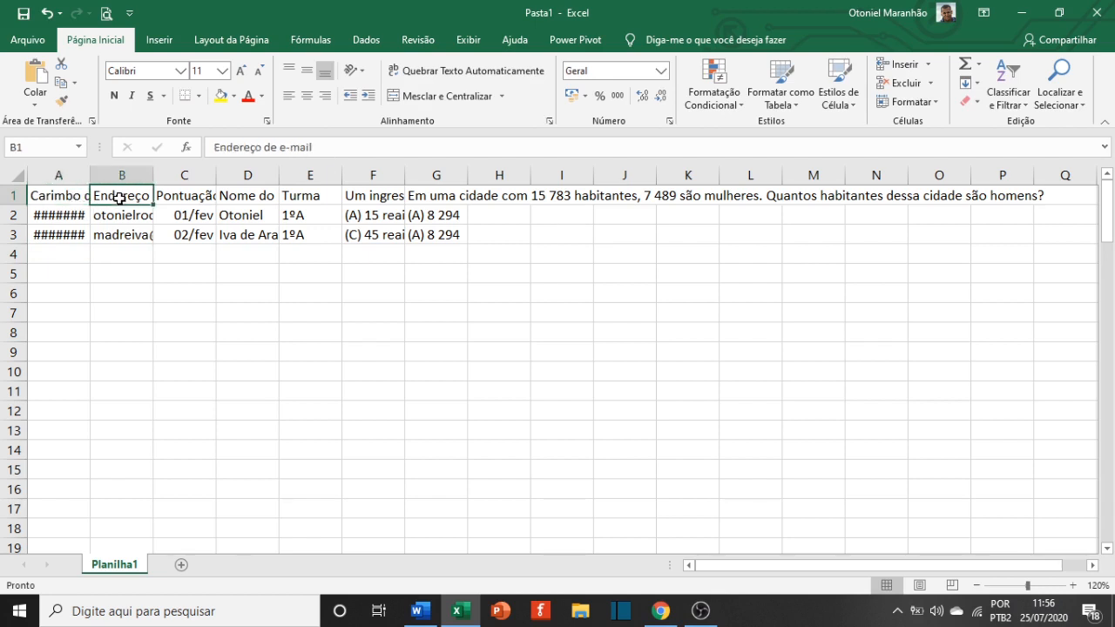
left_click(165, 199)
left_click(80, 198)
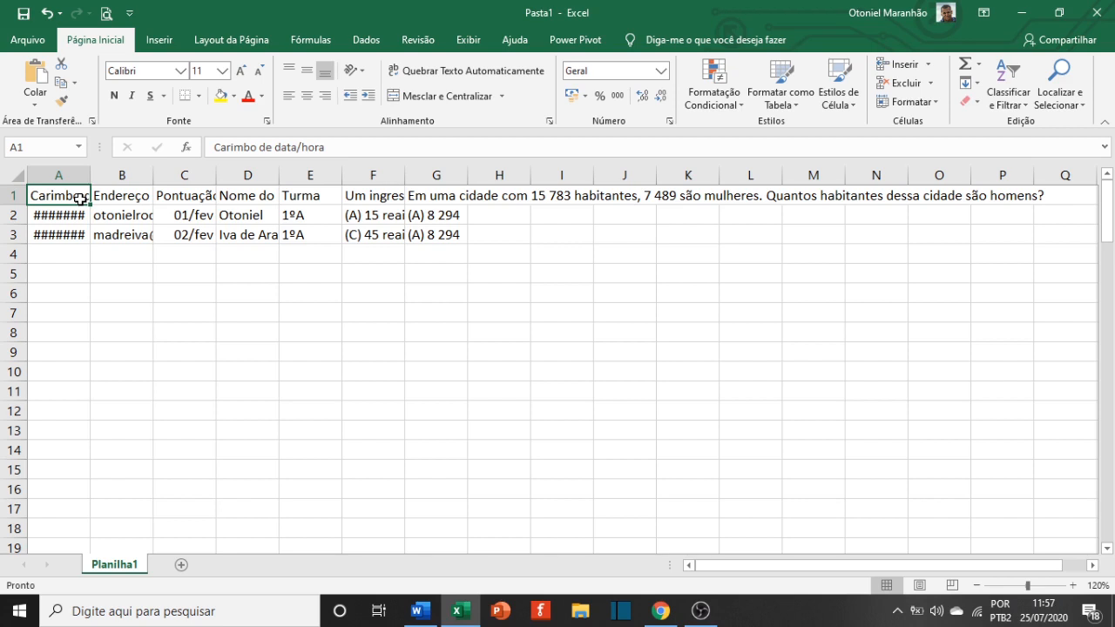
key("Right")
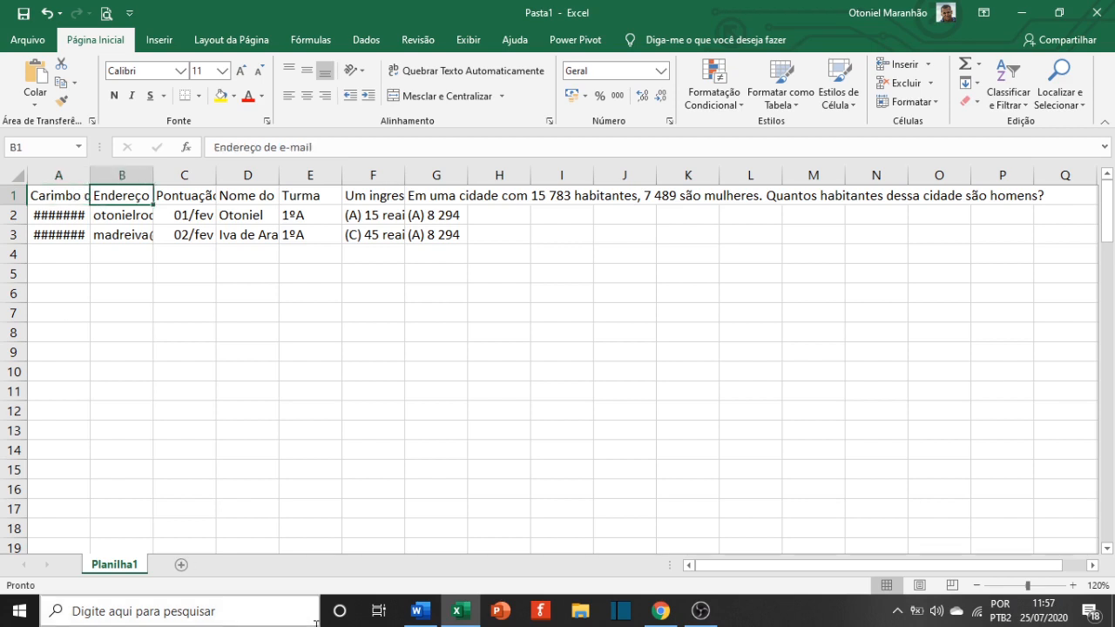
key("Right")
key("Right")
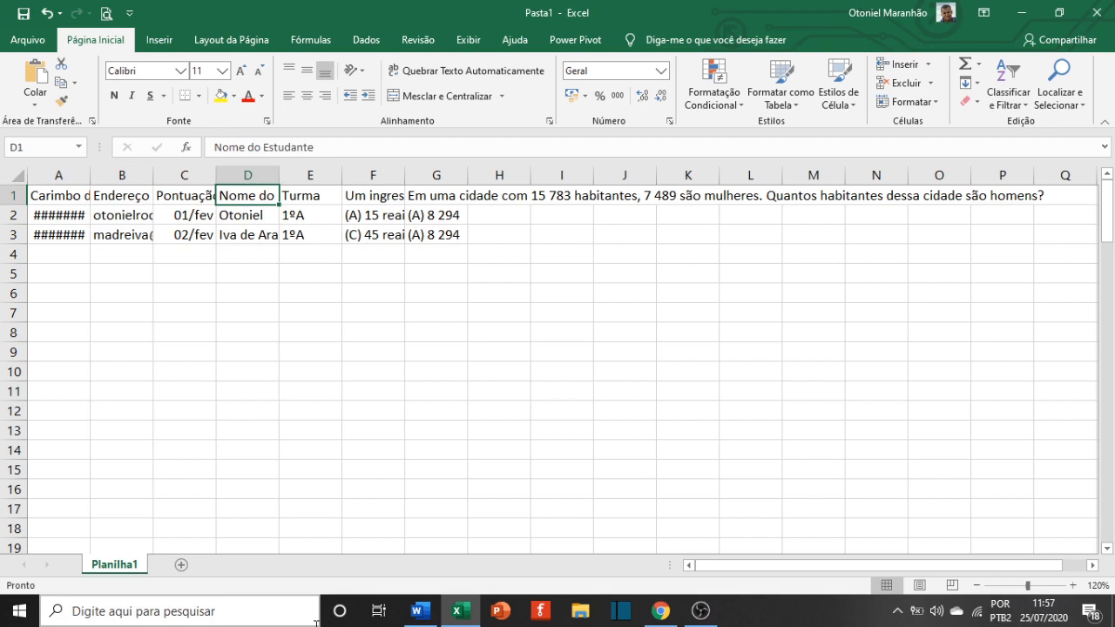
key("Right")
key("Right")
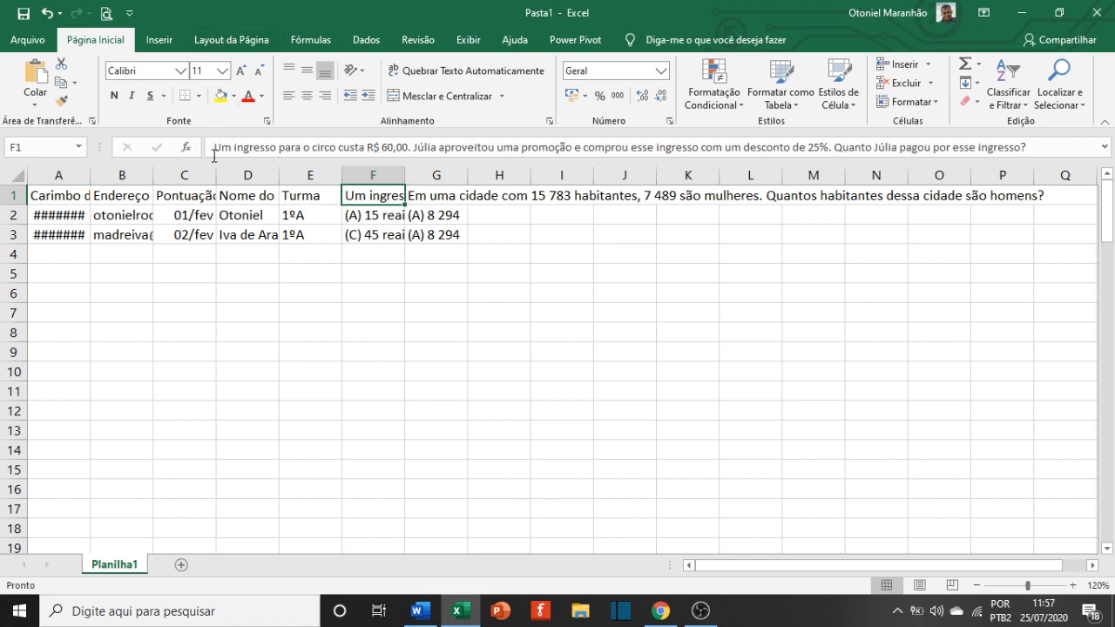
Highlight the whole question text in F1, then leave cell editing and reselect F1
left_click_drag(212, 147, 1054, 161)
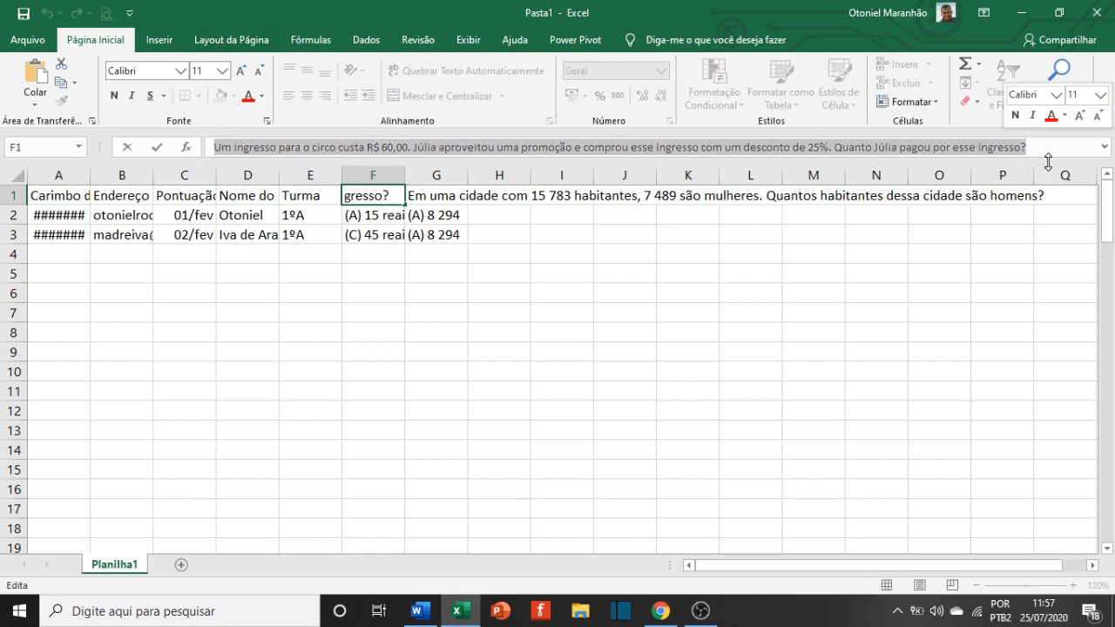
left_click(448, 294)
left_click(392, 202)
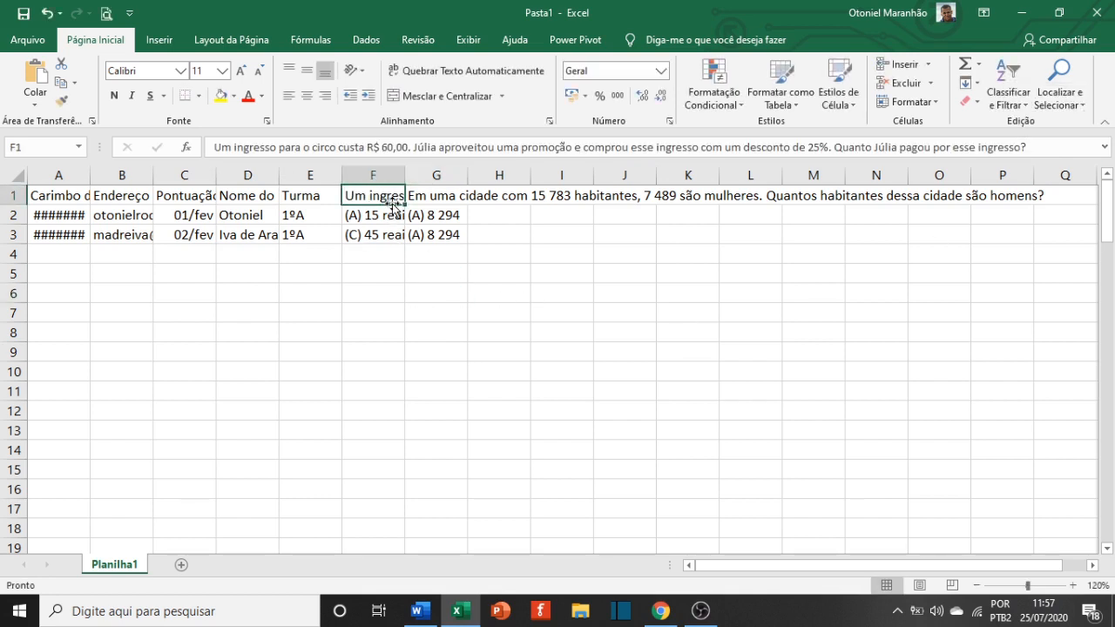
Read the question header in G1 and go through the empty header cells H1 to L1 and back
key("Right")
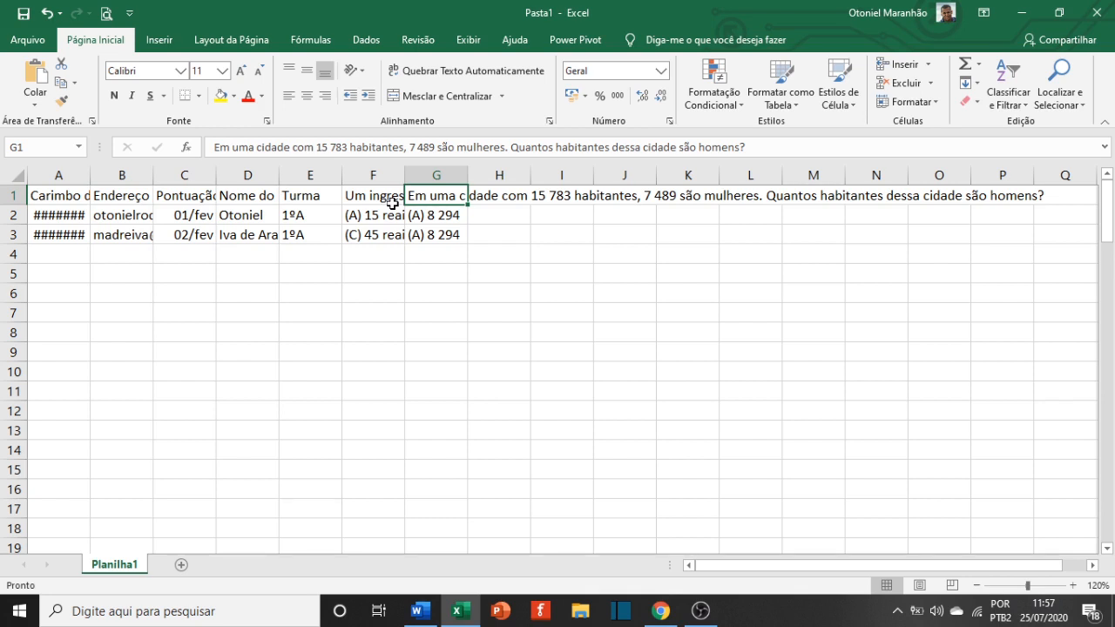
key("Right")
key("Left")
key("Right")
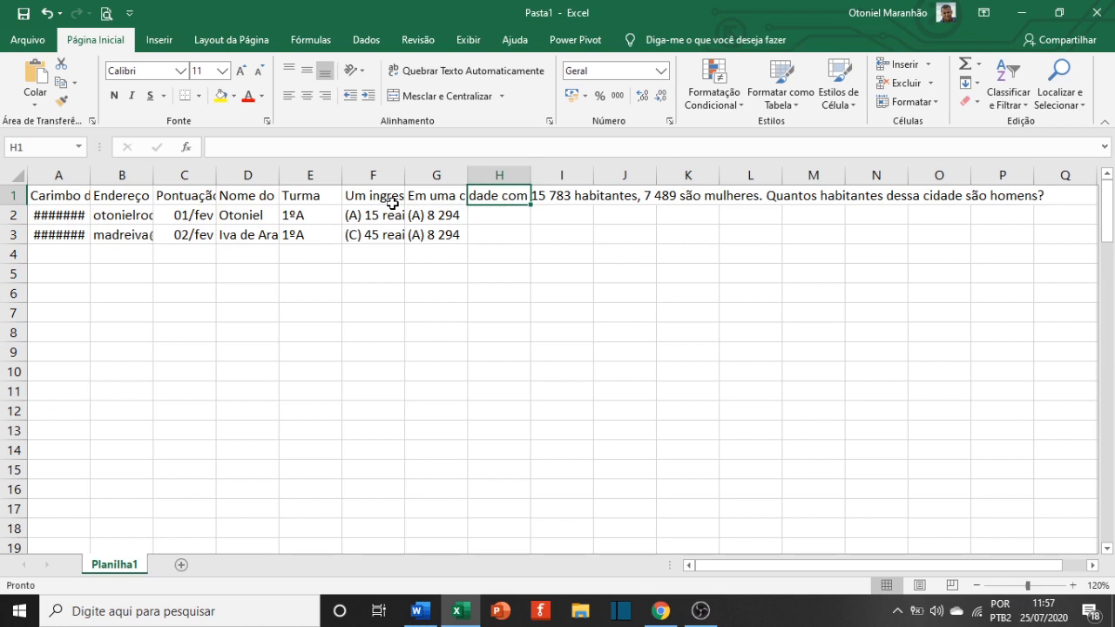
key("Right")
key("Right")
key("Right")
key("Right")
key("Left")
key("Left")
key("Left")
key("Left")
key("Left")
key("Right")
type("1")
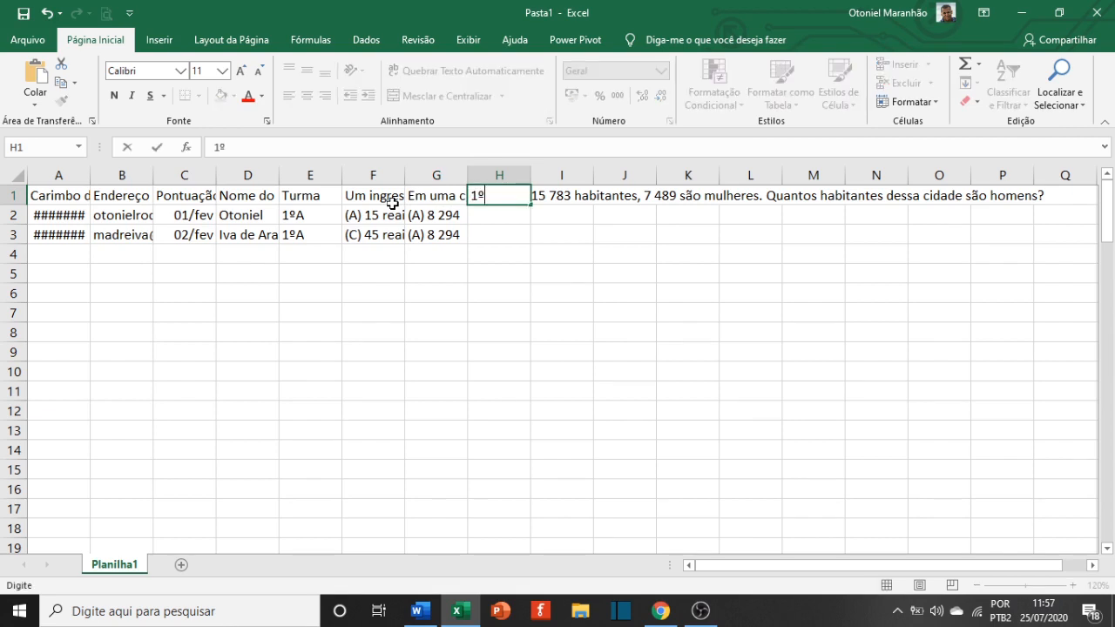
type("º")
key("Tab")
type("2")
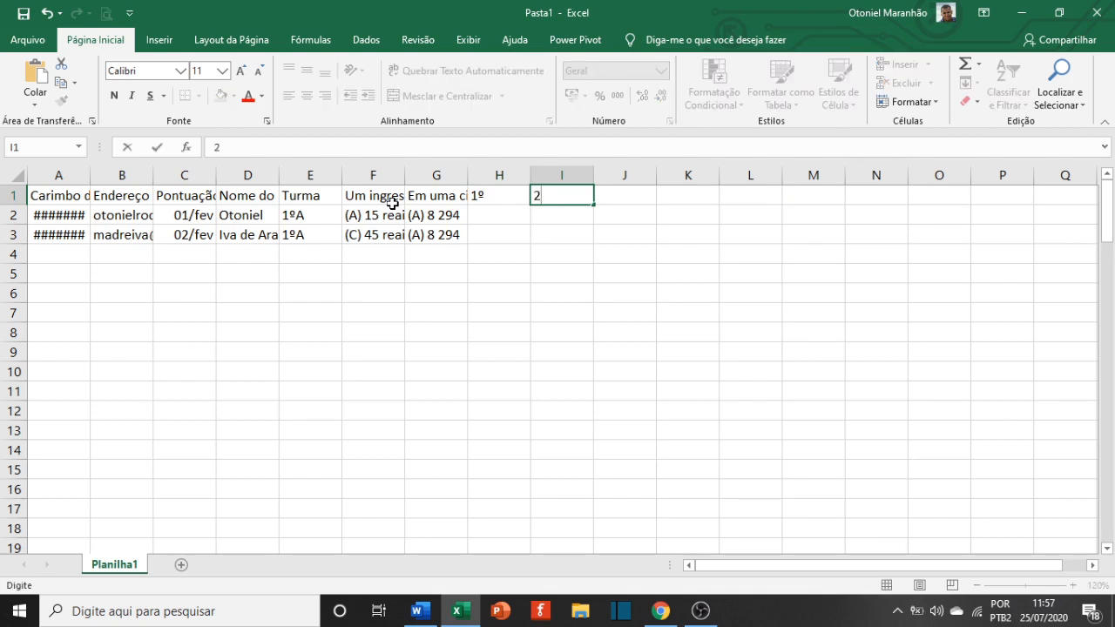
type("º")
key("Return")
left_click_drag(508, 195, 540, 193)
key("Delete")
left_click(501, 351)
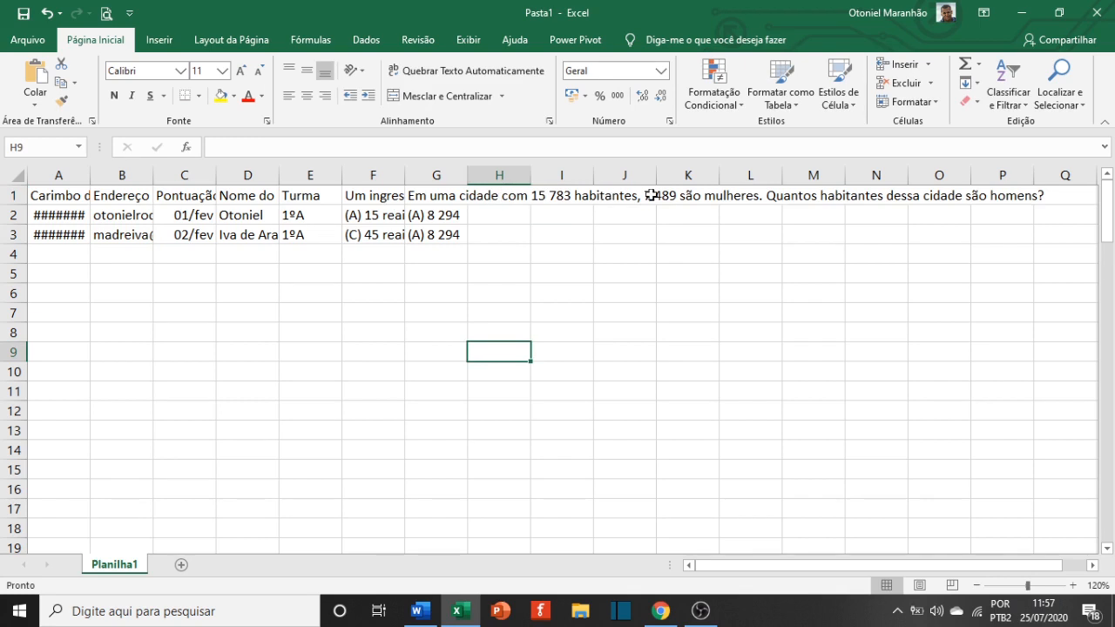
Examine how the long question header in G1 relates to the neighbouring header cells H1, I1 and J1
left_click(460, 196)
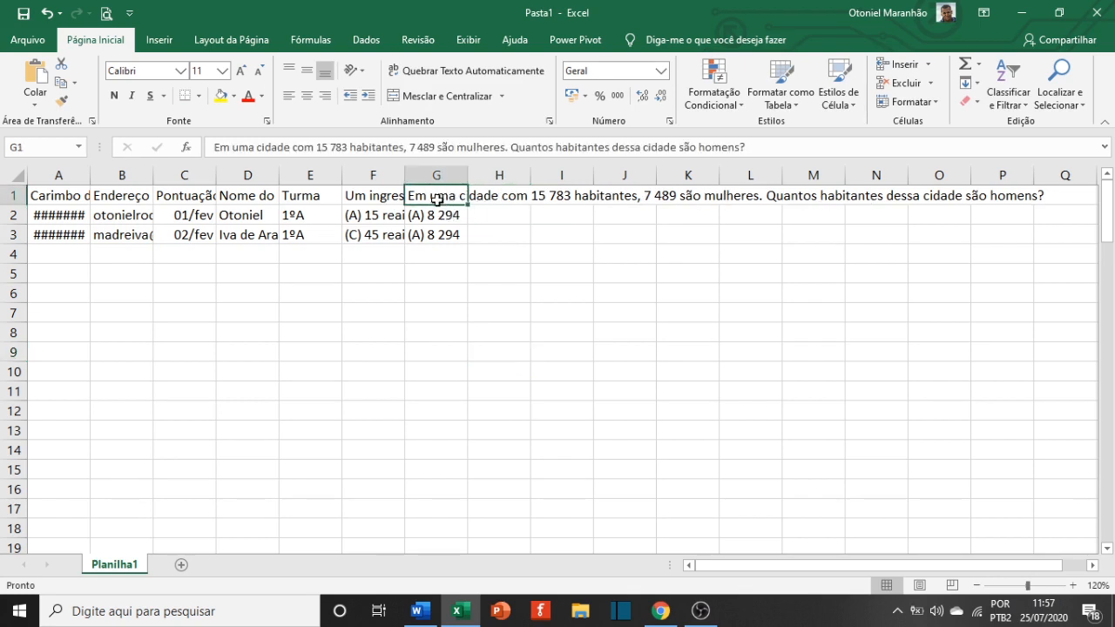
left_click(484, 195)
left_click(442, 190)
left_click(458, 196)
left_click(520, 198)
left_click(578, 198)
left_click(618, 196)
left_click(456, 198)
Enter the question-number labels 1º in H1 and 2º in I1 as short column headers
left_click(520, 195)
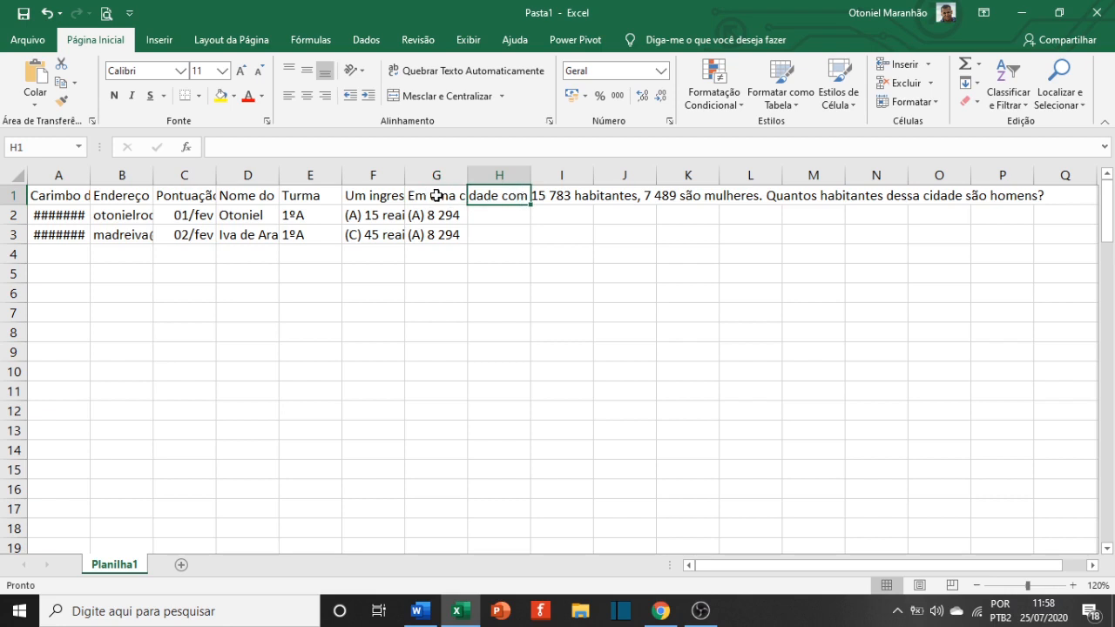
type("1")
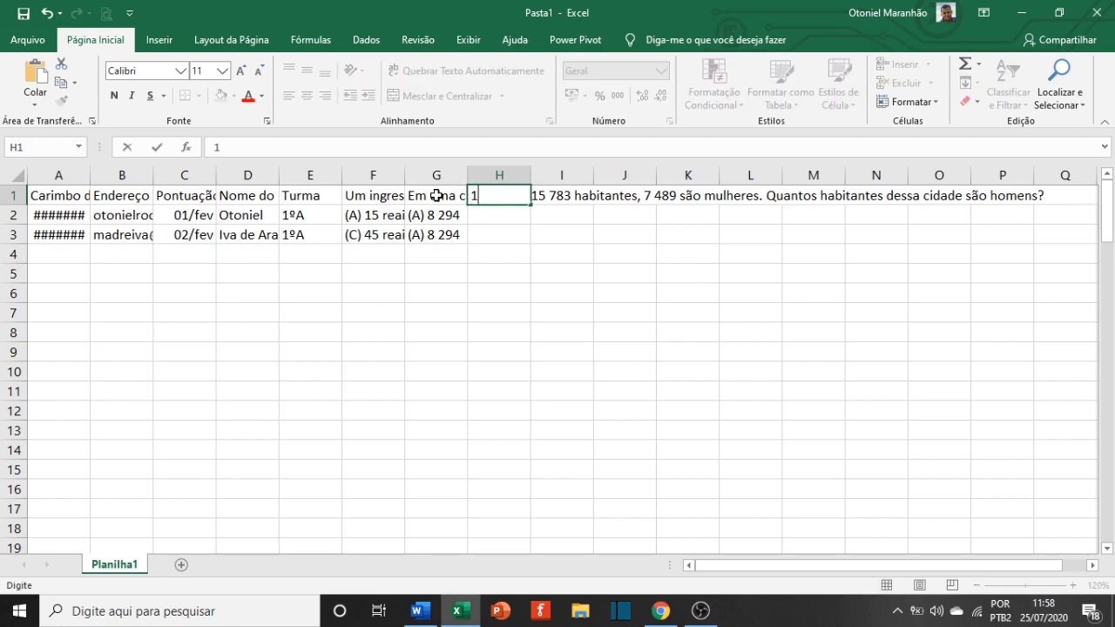
type("º")
left_click(501, 290)
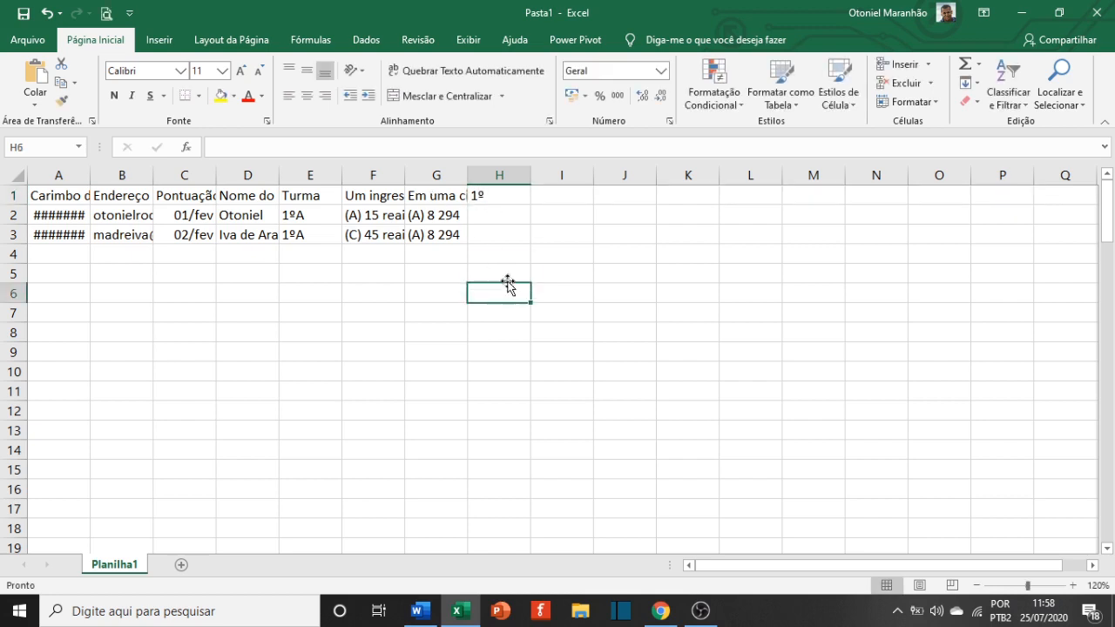
left_click(451, 196)
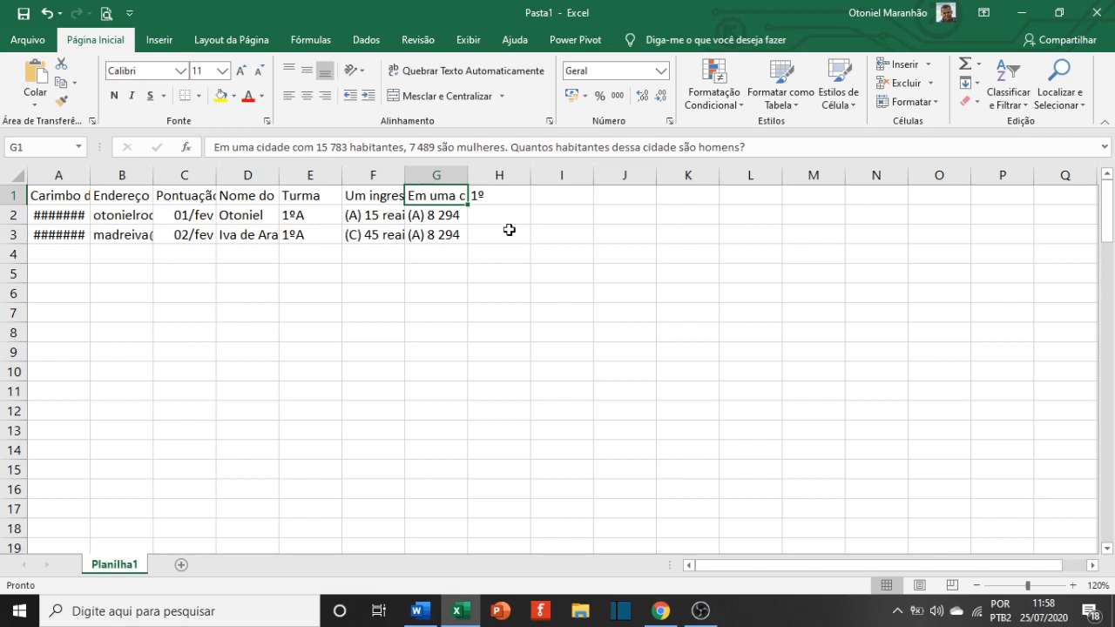
left_click(494, 218)
left_click(578, 194)
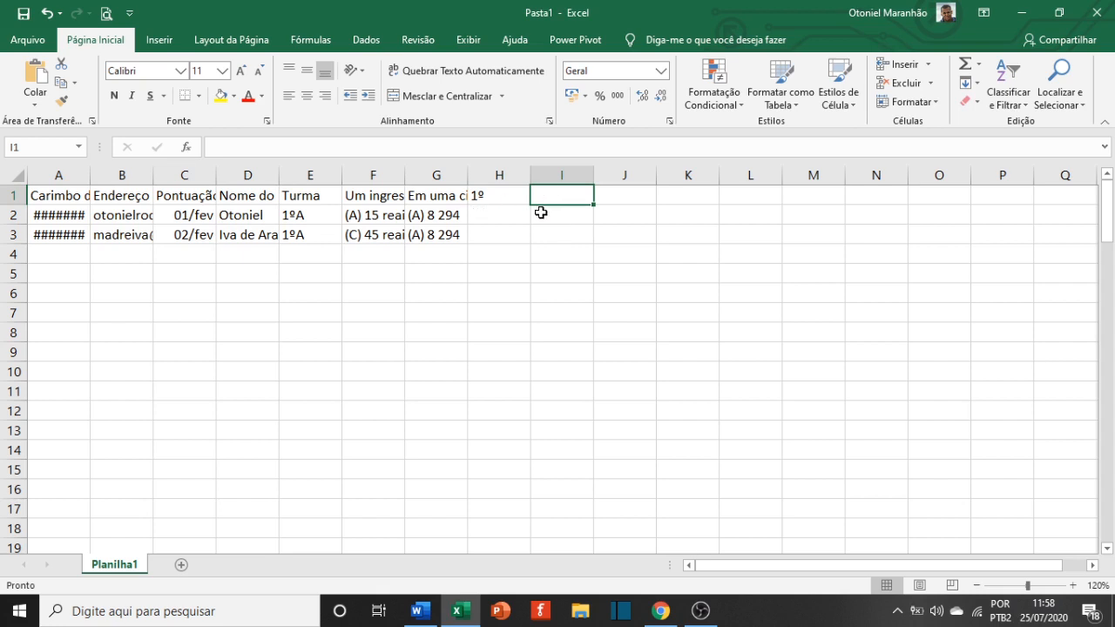
type("2º")
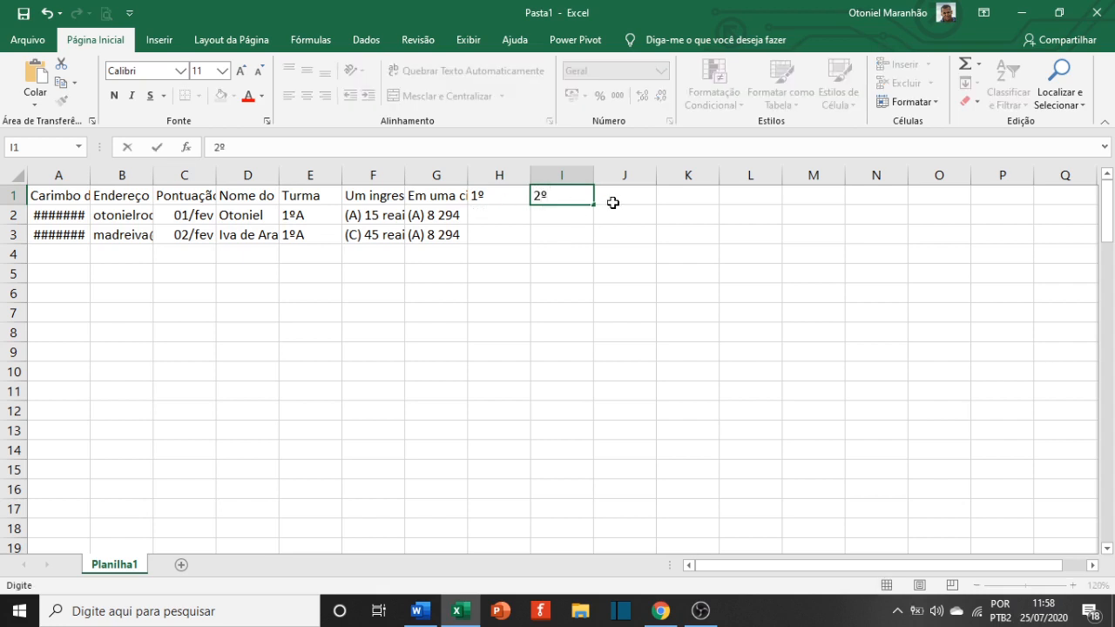
left_click(614, 198)
Go over the blank header cells K1 to M1 and compare the question text in F1 with the short label in H1
left_click(695, 192)
left_click(756, 194)
left_click(815, 194)
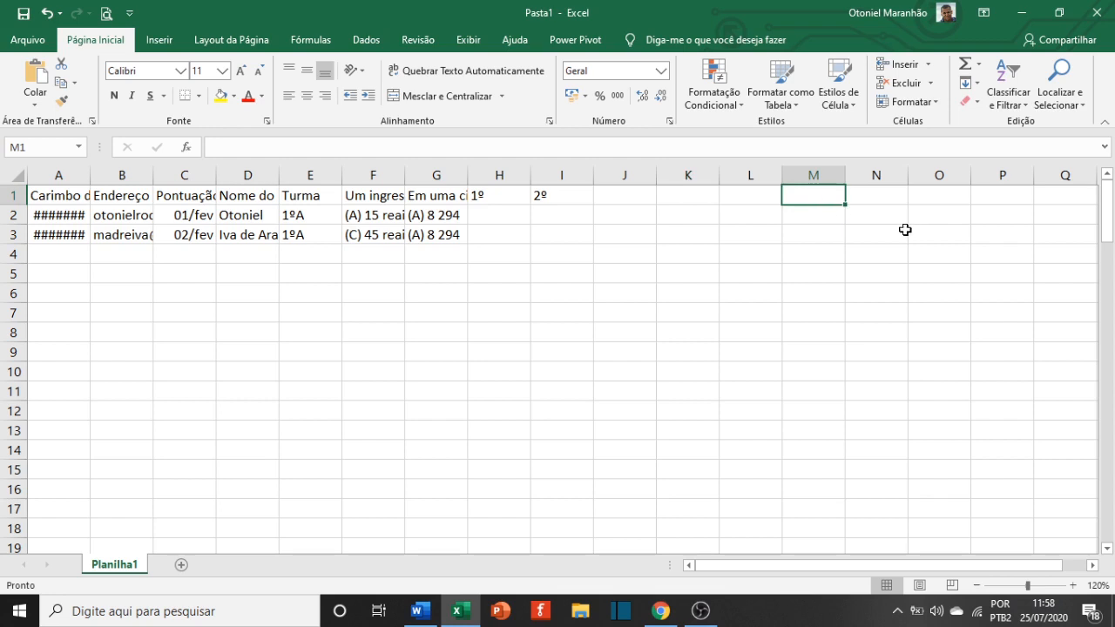
left_click(495, 197)
left_click(390, 195)
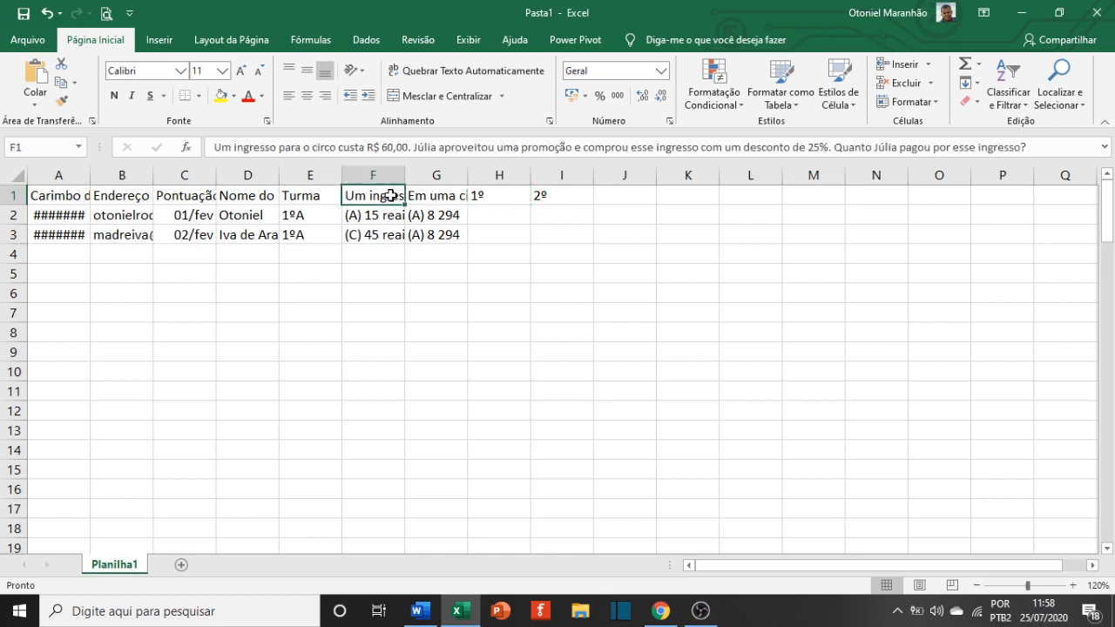
left_click(523, 196)
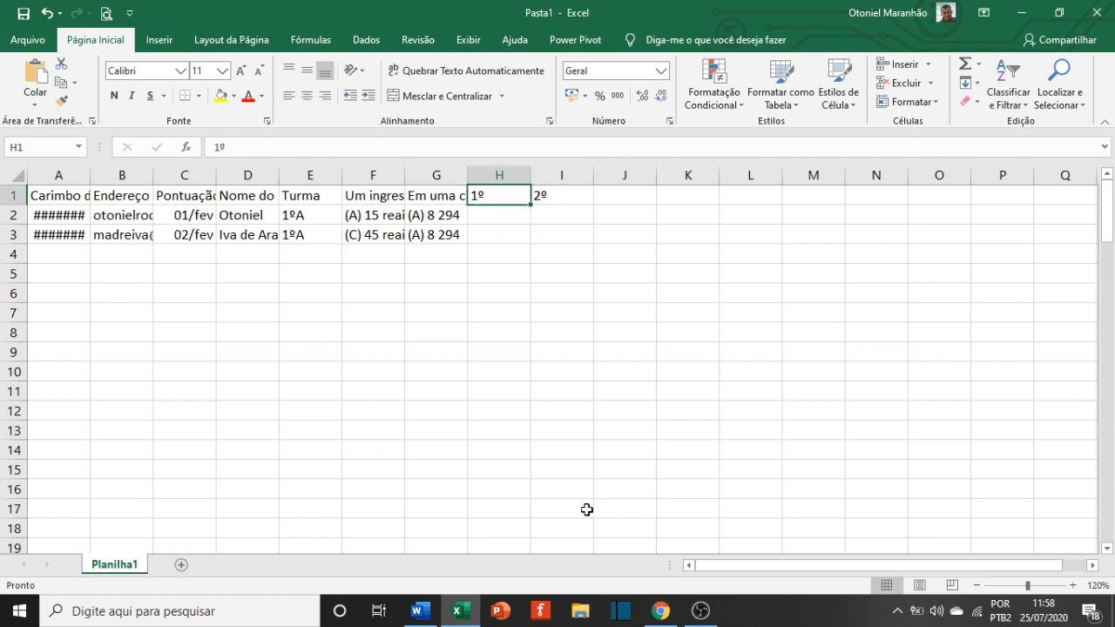
Switch to the Word outline and highlight item a, "Rótulos grandes de colunas (trocar pelo número do quesito)"
key("alt+Tab")
key("alt+Tab")
key("alt+Tab")
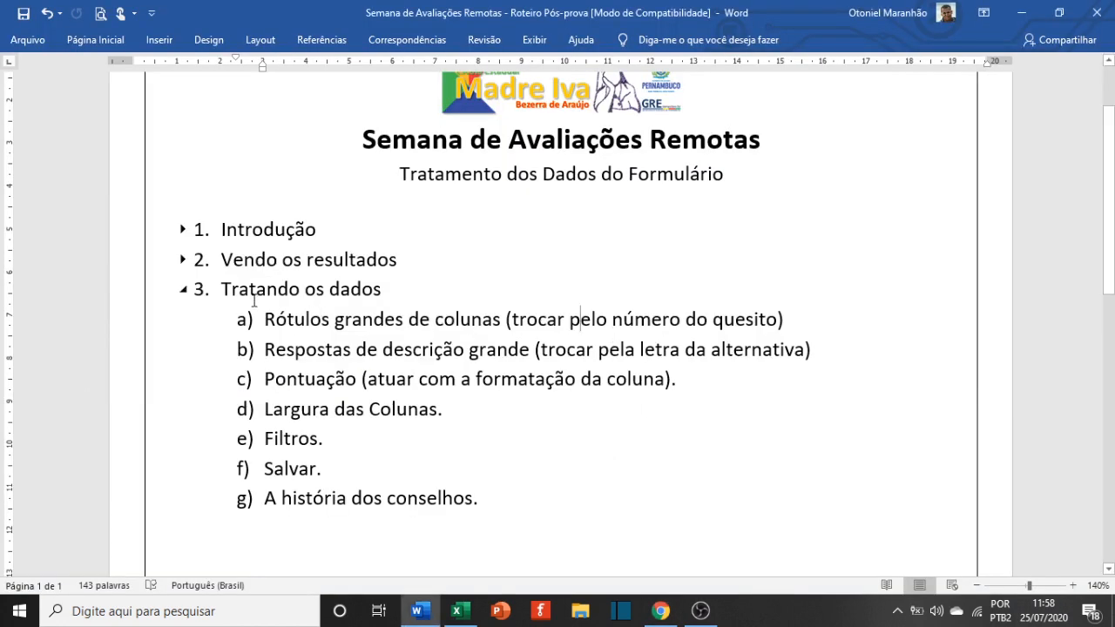
left_click_drag(796, 318, 263, 319)
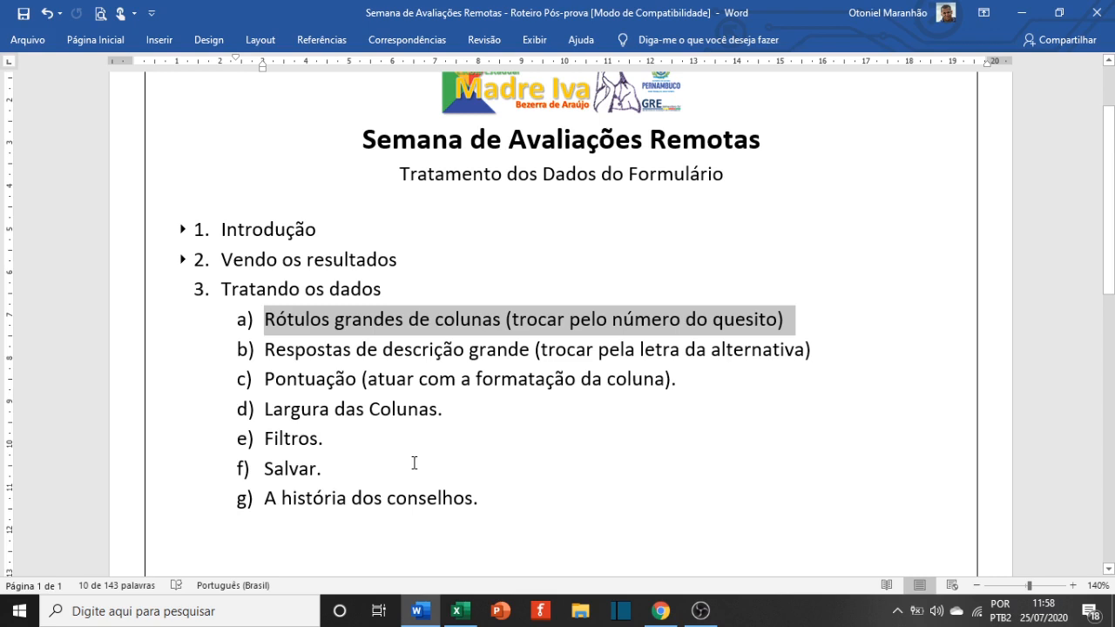
Return to the Excel workbook and review the headers G1, F1 and H1, ending on cell H2
key("alt+Tab")
key("alt+Tab")
key("alt+Tab")
left_click(427, 198)
key("Left")
left_click(497, 197)
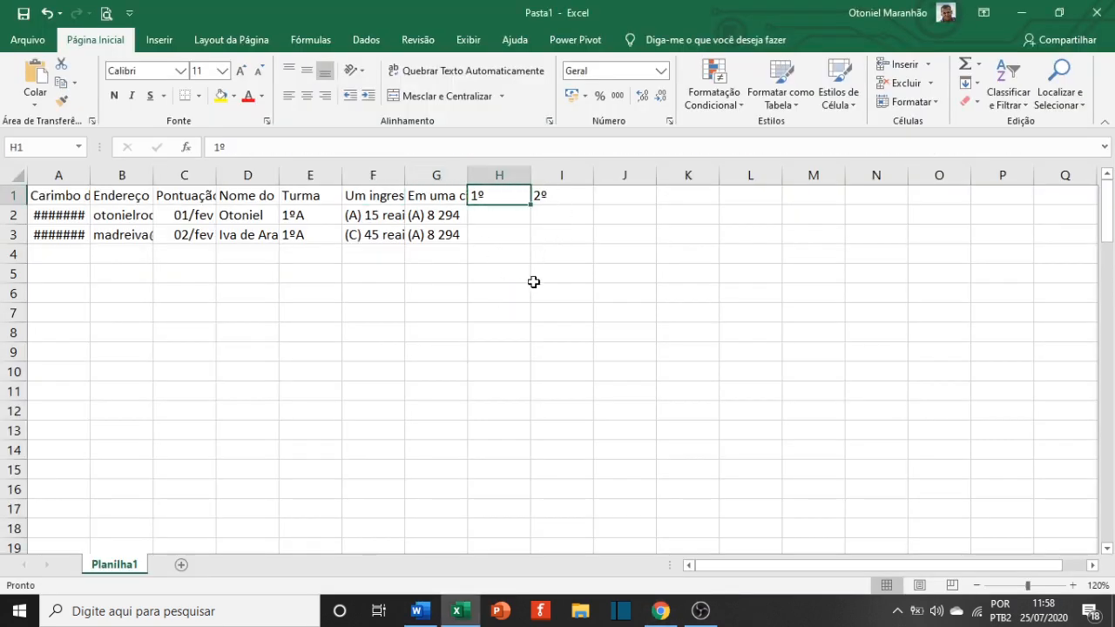
left_click(499, 216)
Switch to the Word outline and highlight item b, "Respostas de descrição grande (trocar pela letra da alternativa)"
key("alt+Tab")
key("alt+Tab")
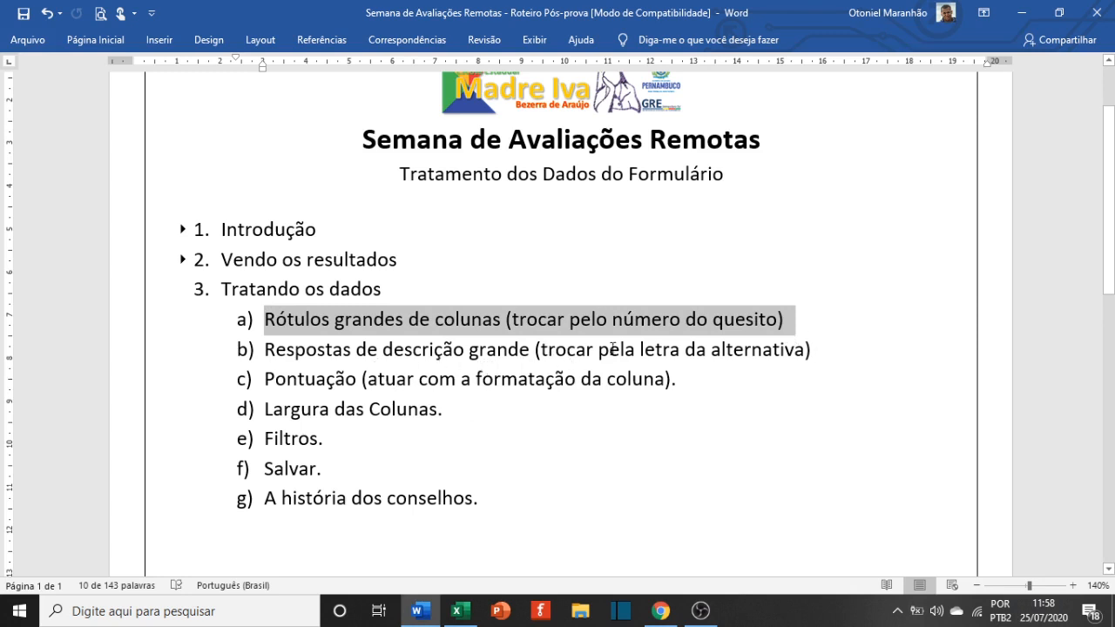
left_click_drag(847, 349, 262, 349)
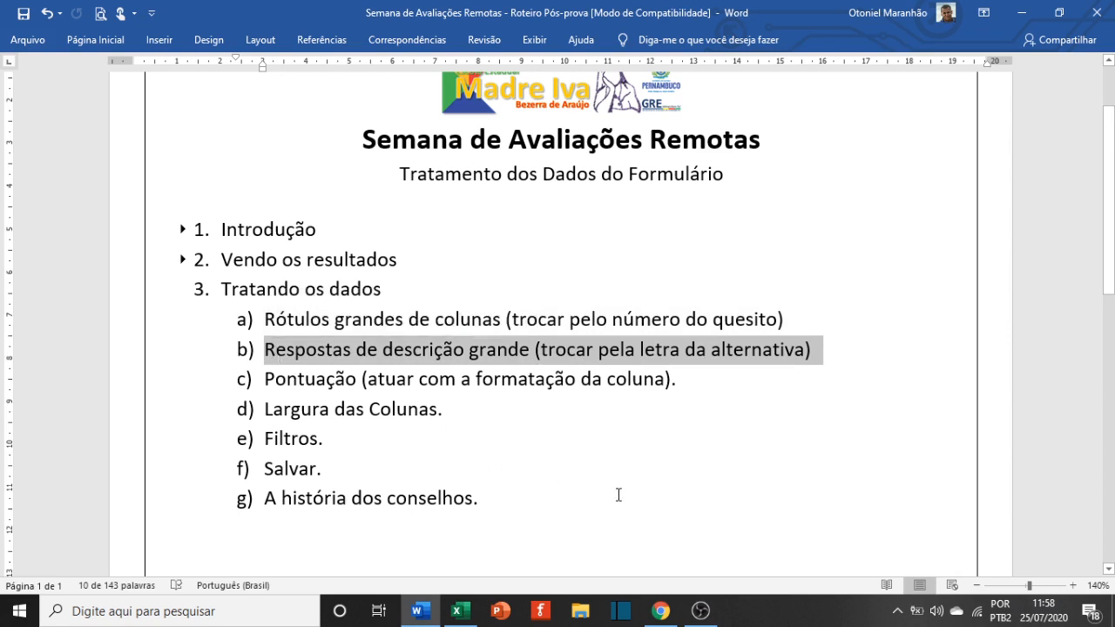
Switch to the Excel workbook and examine the full answers in F2 and F3, the question in F1 and the target cell H2
key("alt+Tab")
left_click(522, 336)
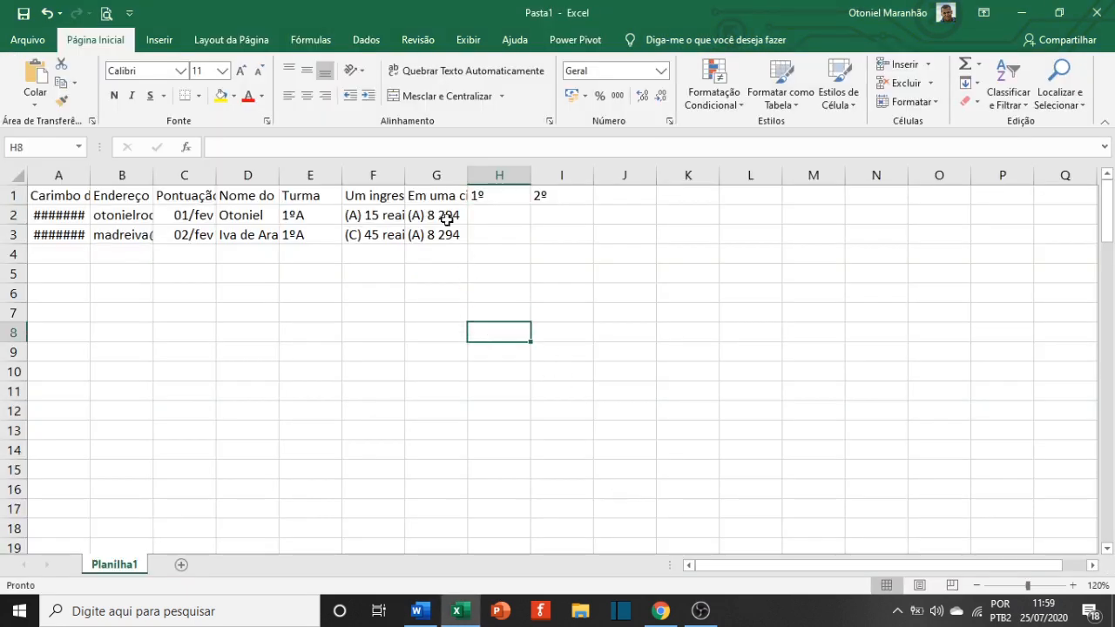
left_click(381, 214)
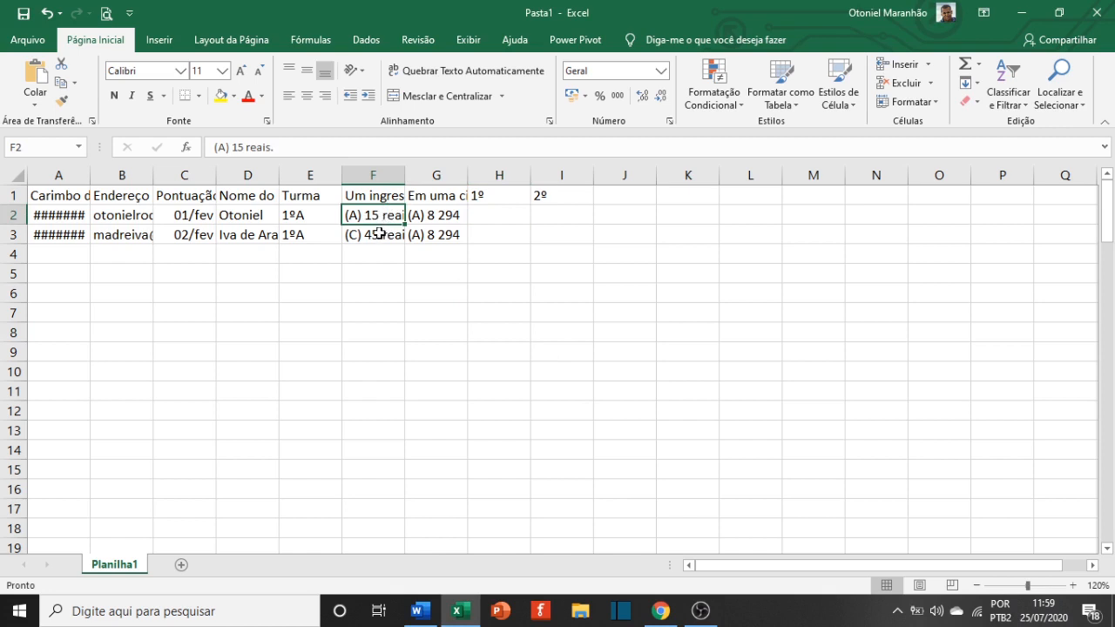
left_click(270, 219)
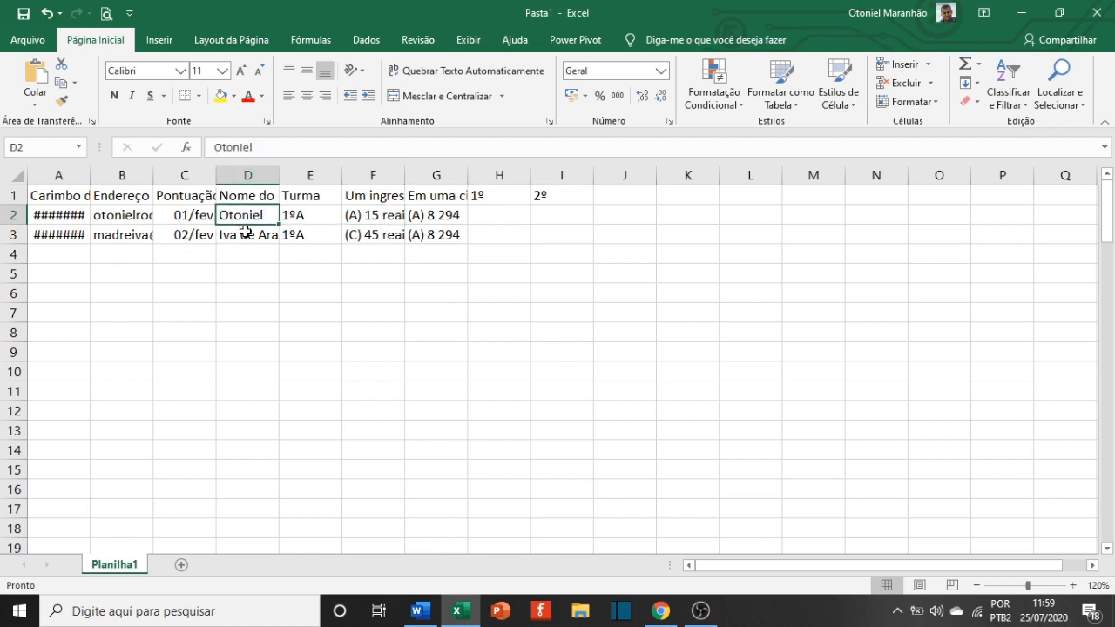
left_click(381, 193)
left_click(381, 217)
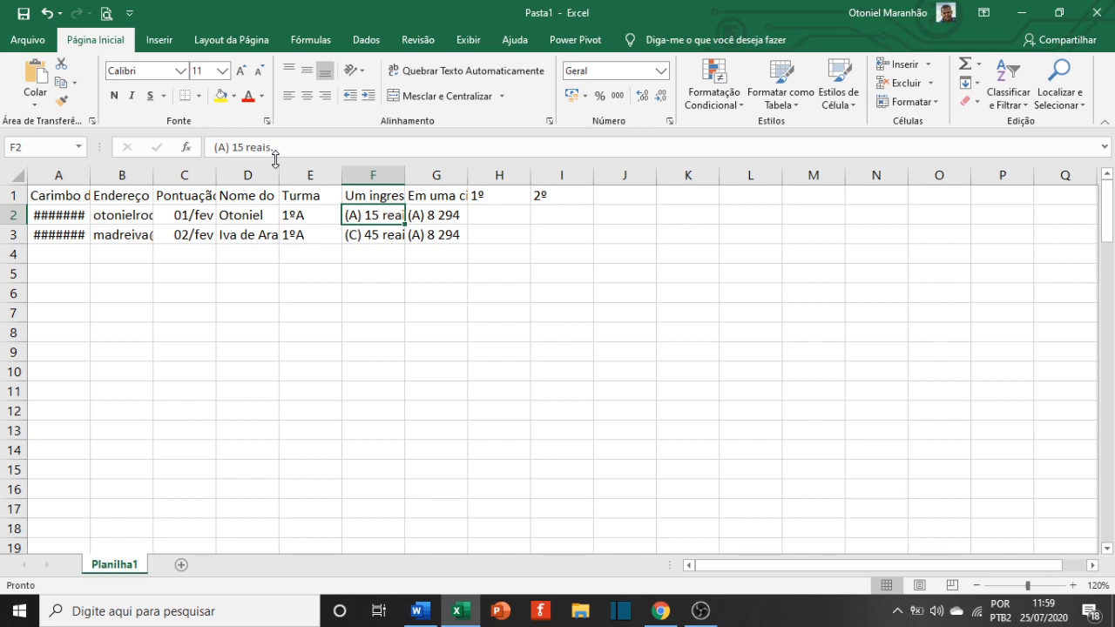
left_click(416, 272)
left_click(389, 217)
left_click(383, 233)
key("Up")
left_click(517, 216)
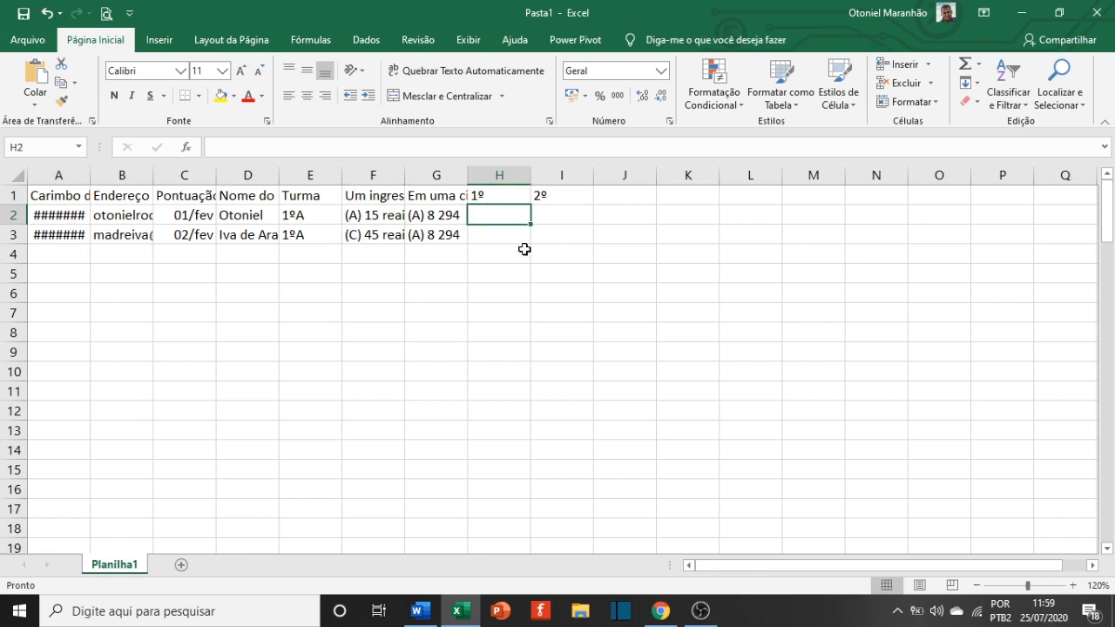
Enter the sample values 1 in I7 and 2 in J7 for a formula demonstration
left_click(582, 316)
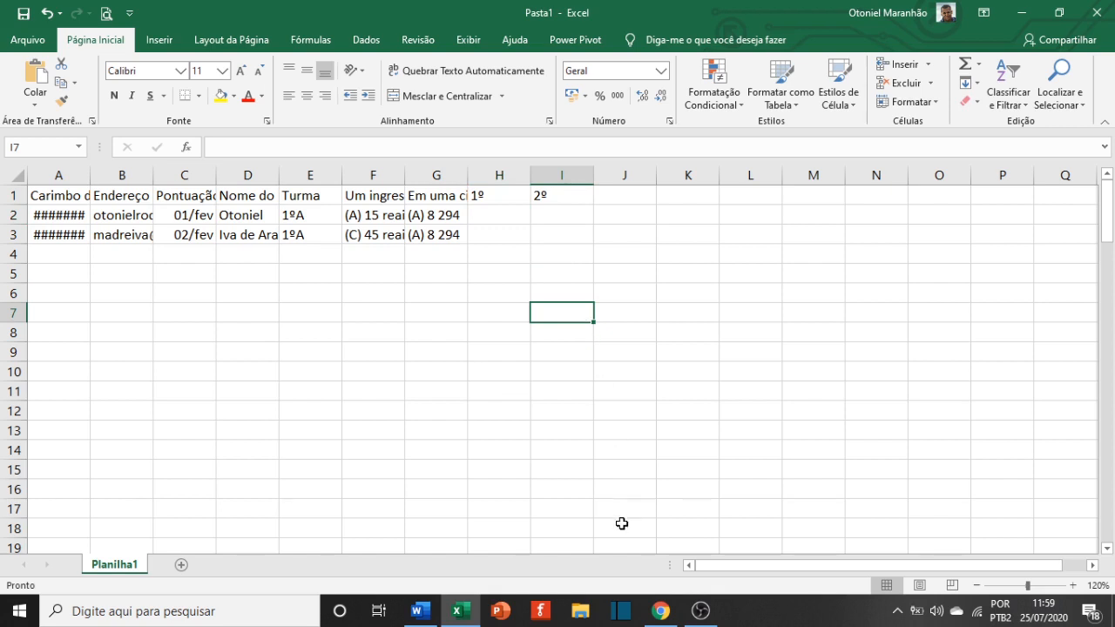
type("1")
left_click(632, 319)
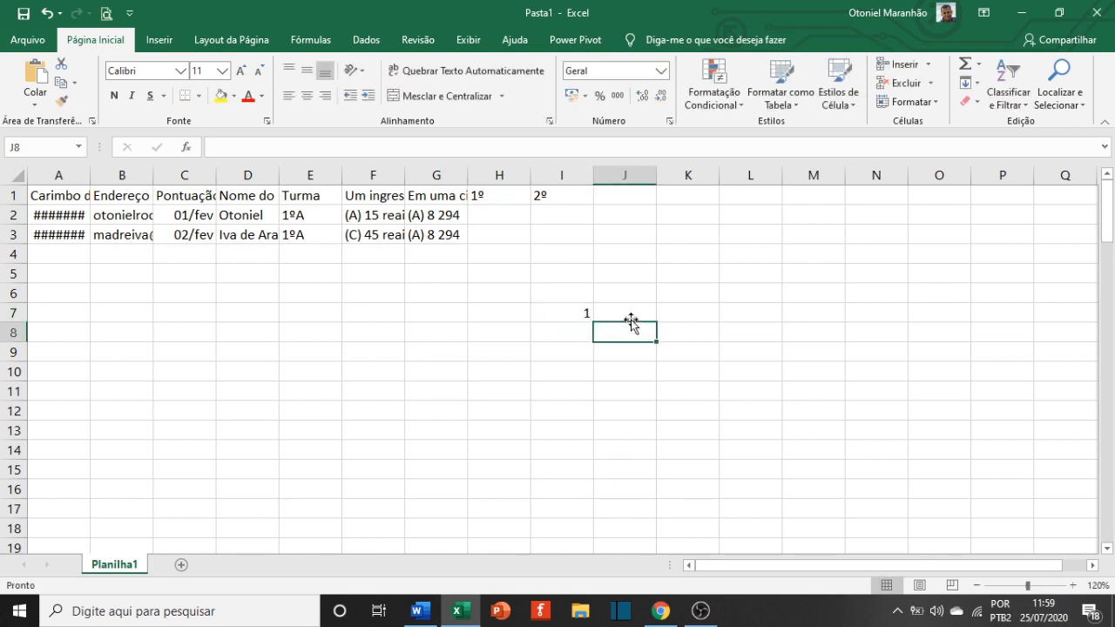
type("2")
key("Return")
Enter the formula =soma(I7;J7) in K7 to add the two sample values
left_click(701, 315)
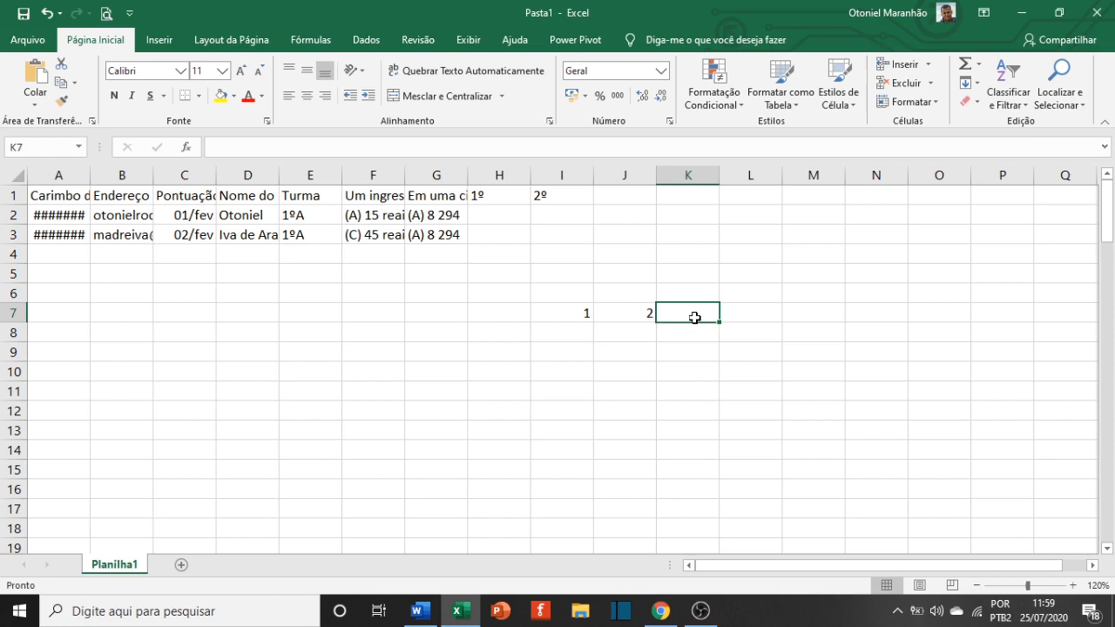
type("=")
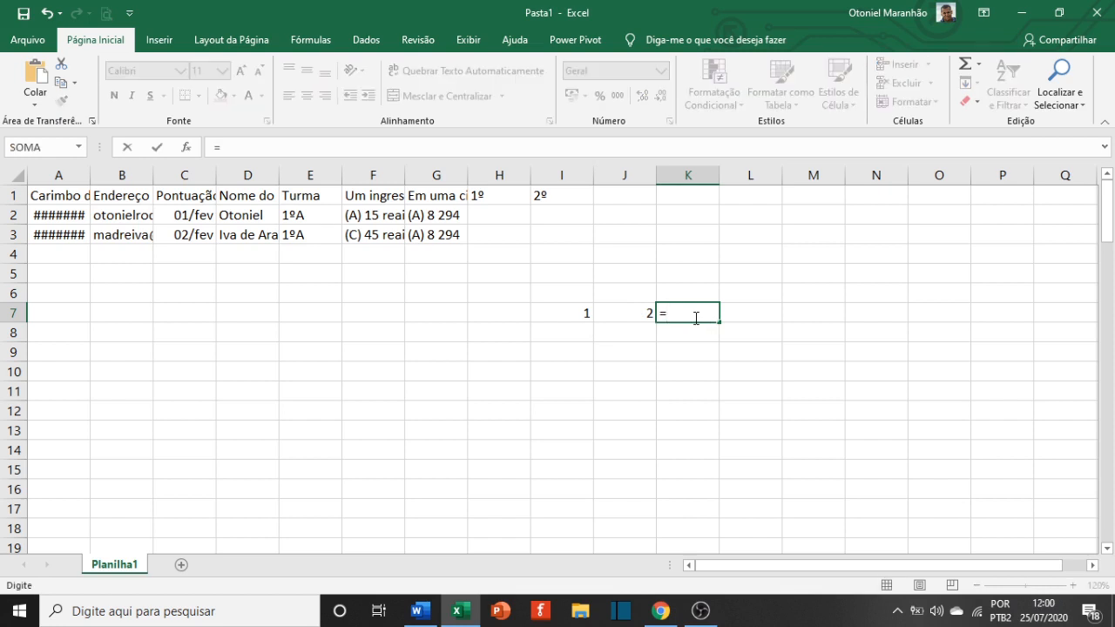
type("soma")
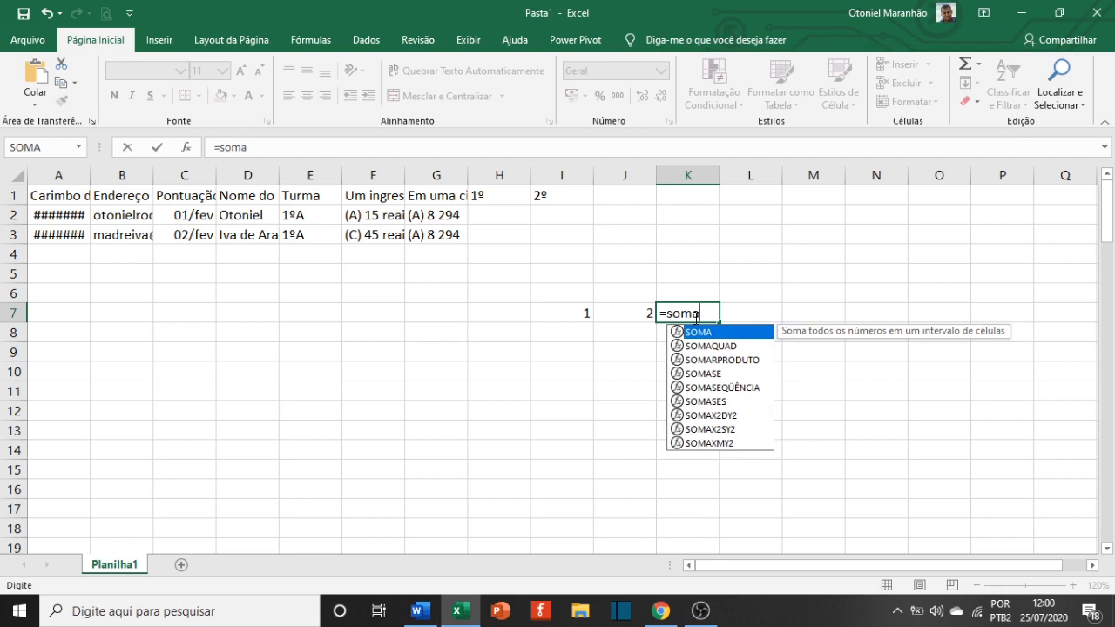
type("(")
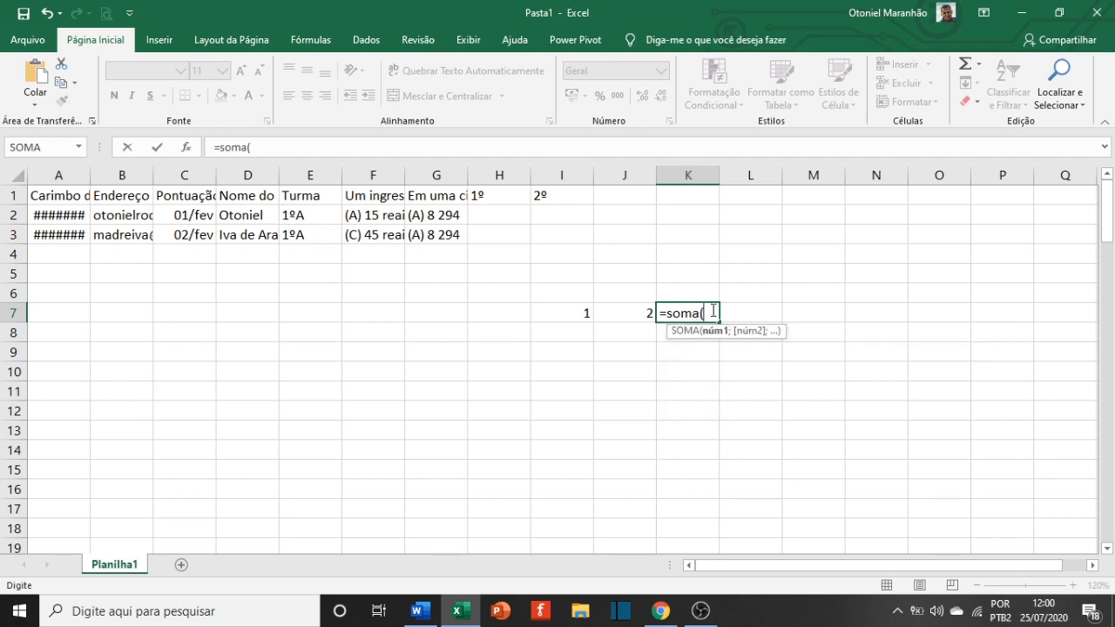
left_click(578, 315)
type(";")
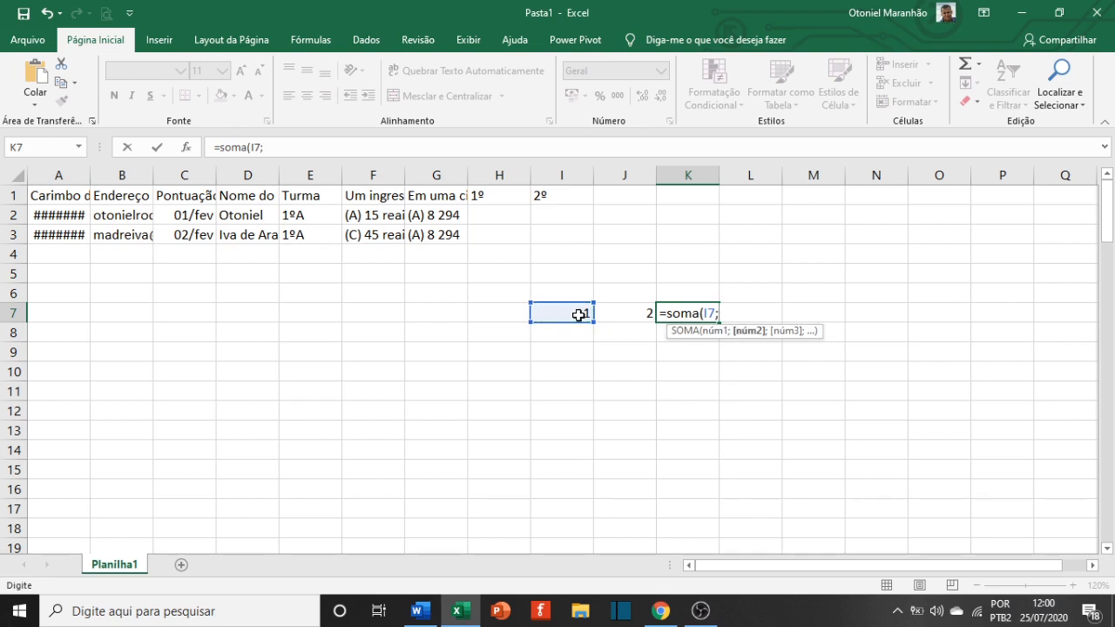
left_click(607, 313)
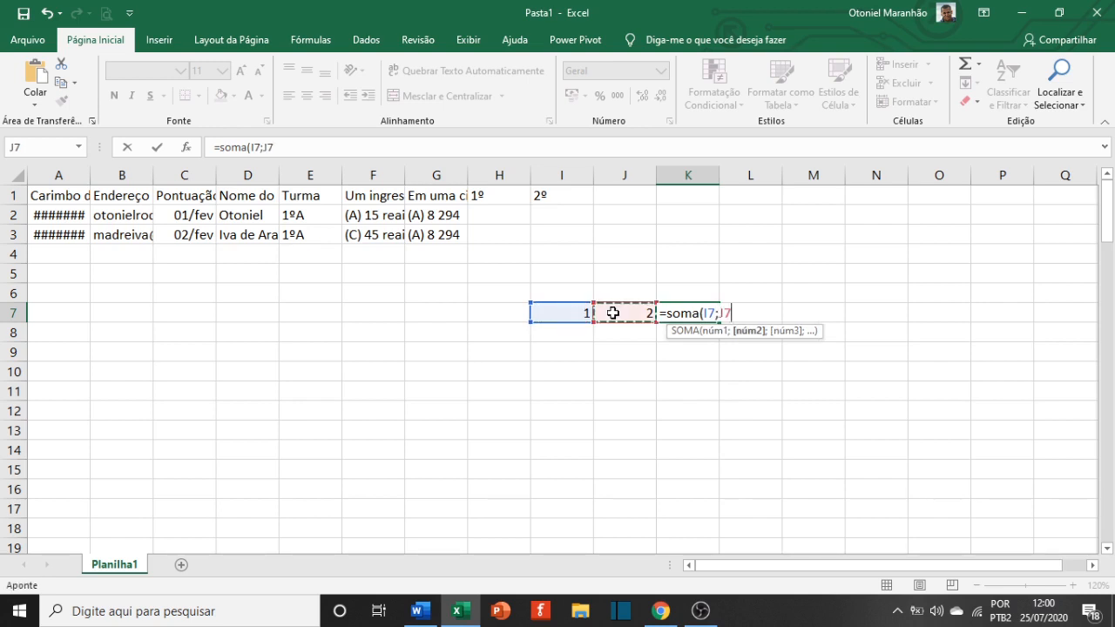
type(")")
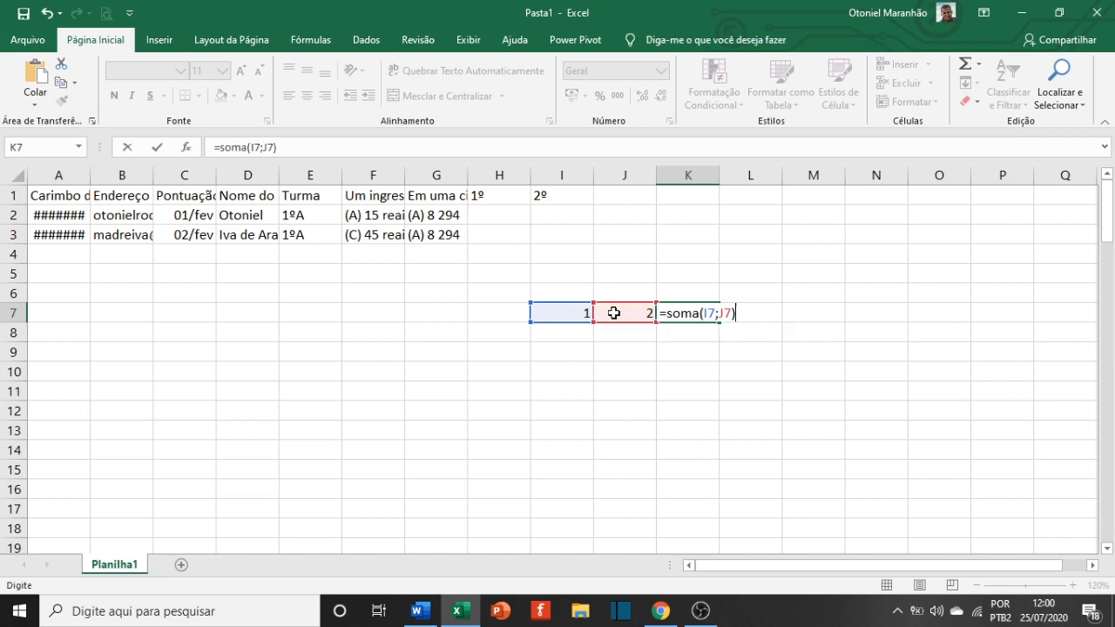
key("Return")
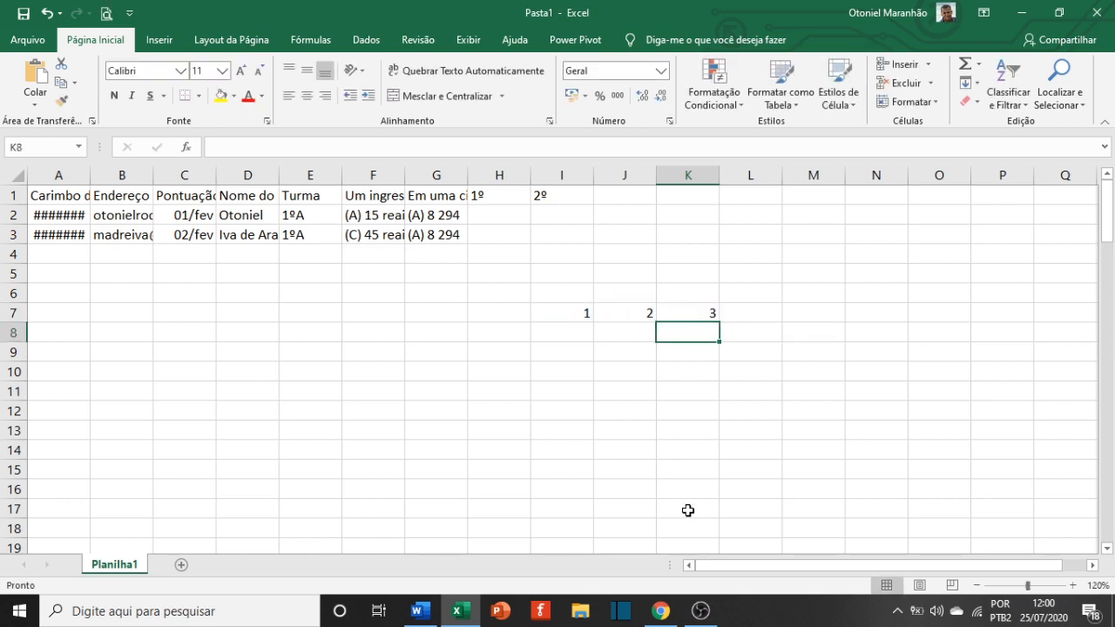
Change the sample value in I7 to 2 so the sum in K7 recalculates
left_click(583, 317)
type("2")
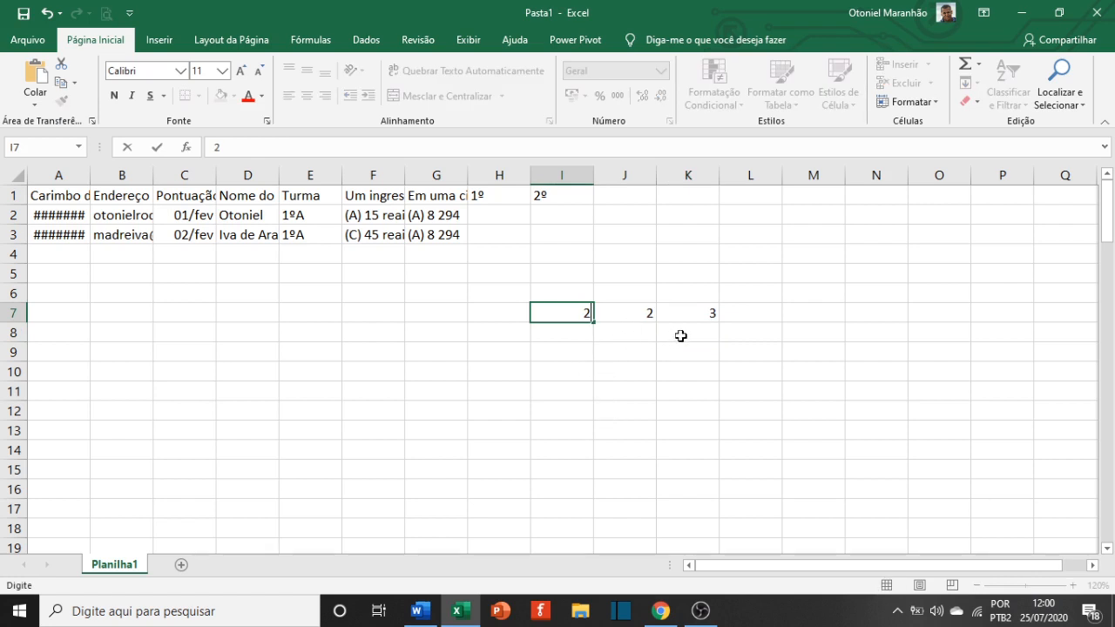
left_click(693, 344)
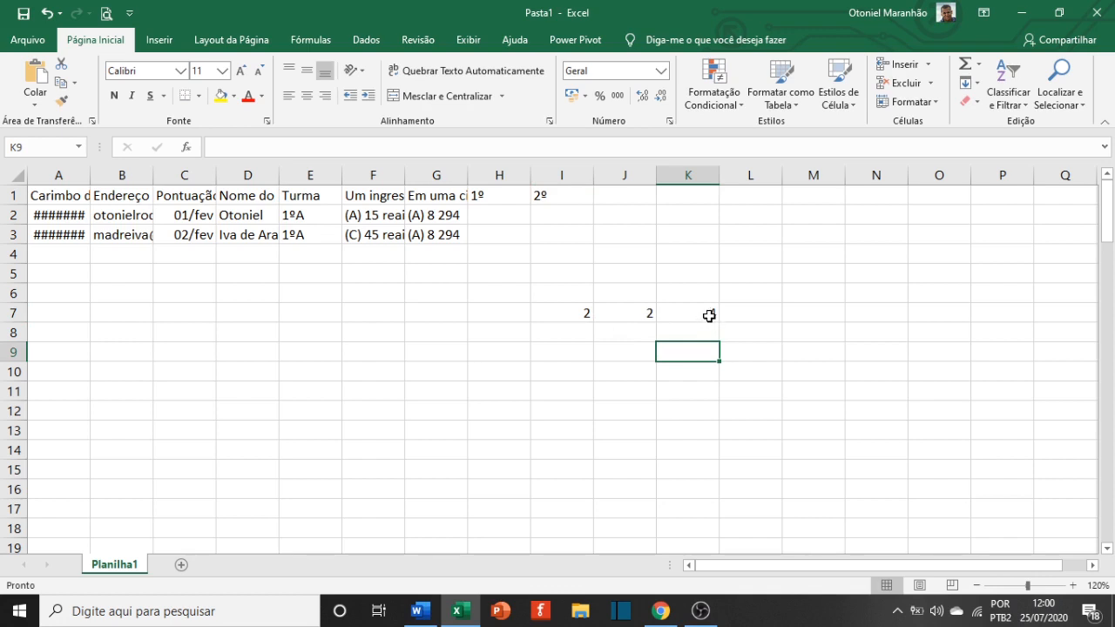
Replace the formula in K7 with the direct addition =I7+J7
left_click(710, 315)
key("BackSpace")
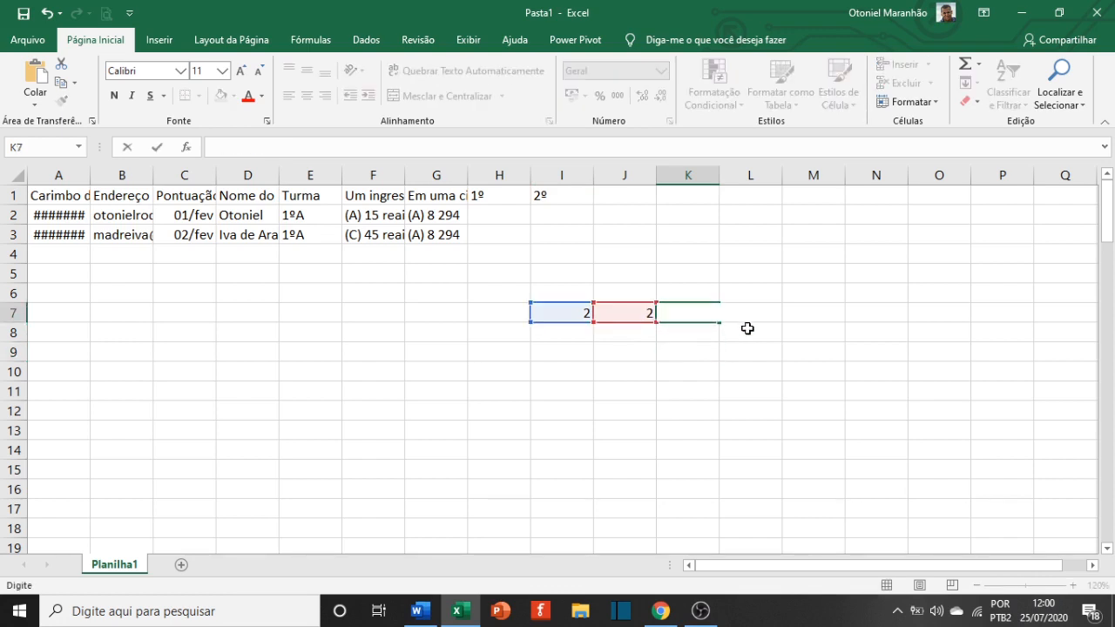
type("=")
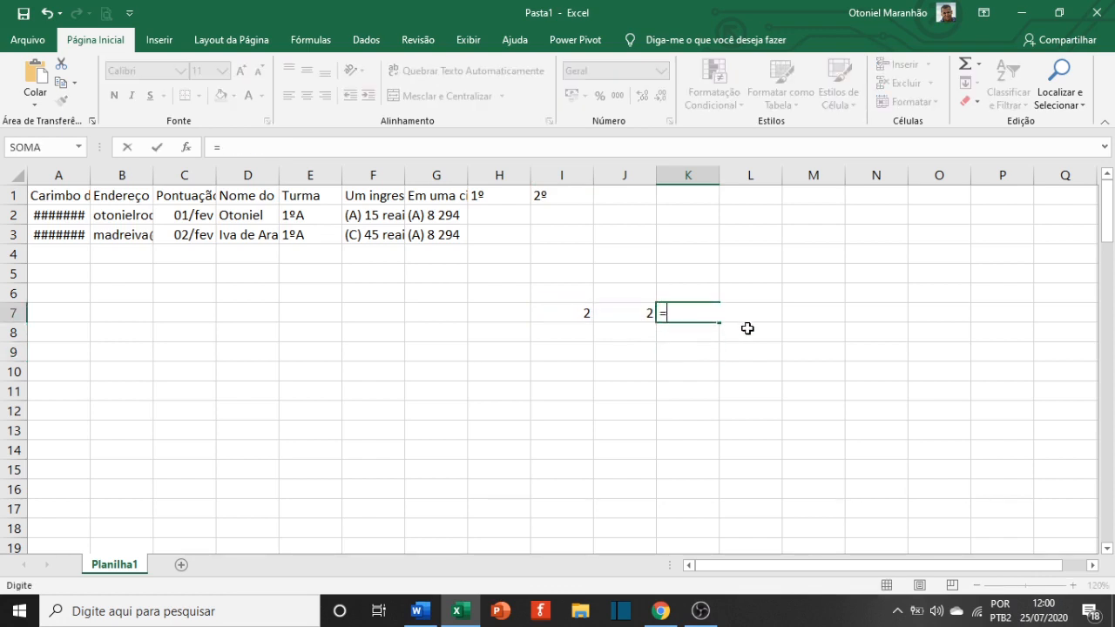
left_click(574, 317)
type("+")
left_click(634, 315)
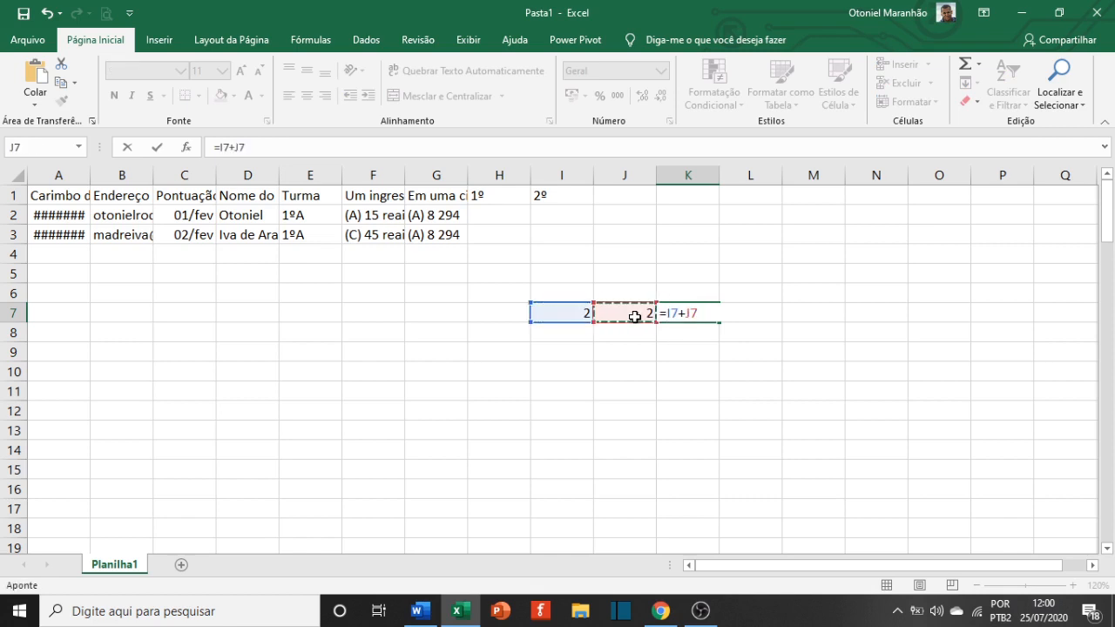
key("Return")
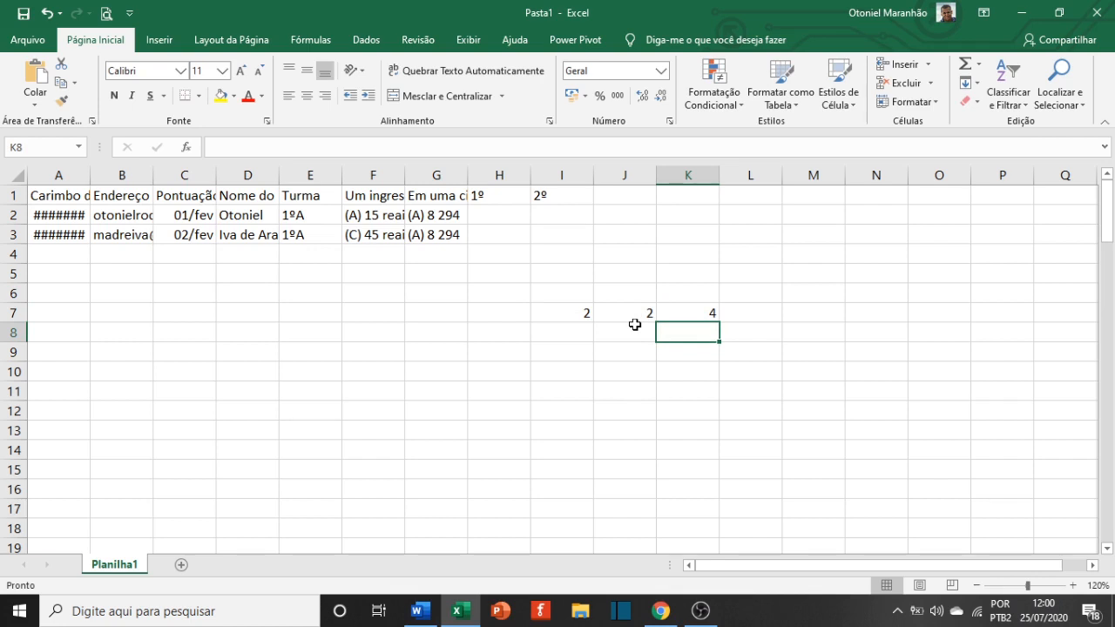
Open the formula in K7 and highlight its leading equals sign, leaving the formula as it is
left_click(683, 314)
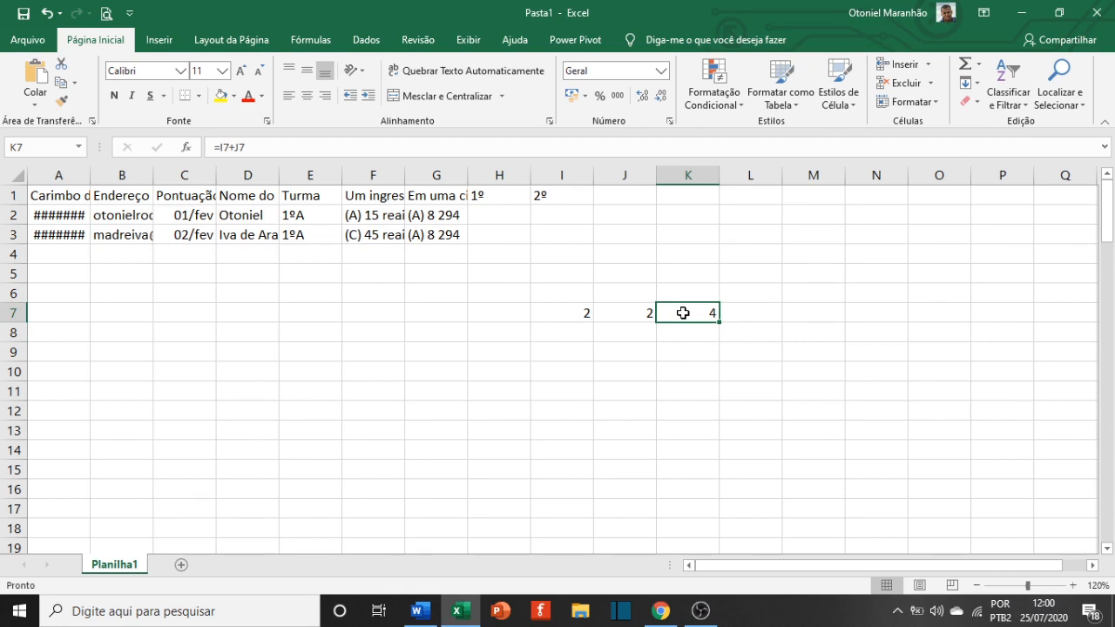
double_click(693, 315)
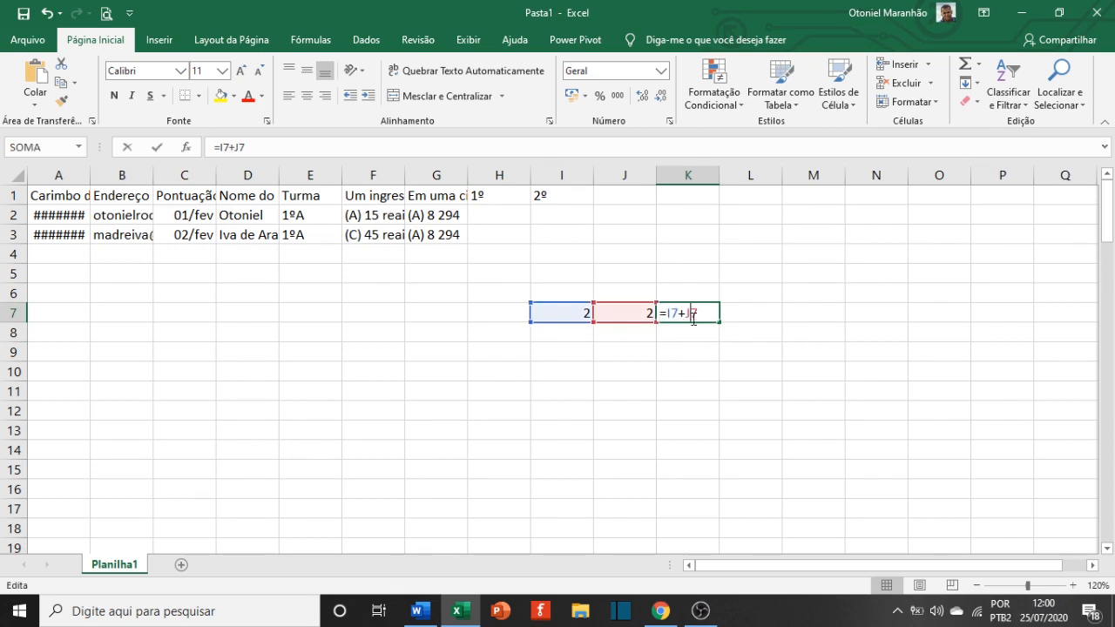
left_click_drag(668, 314, 660, 314)
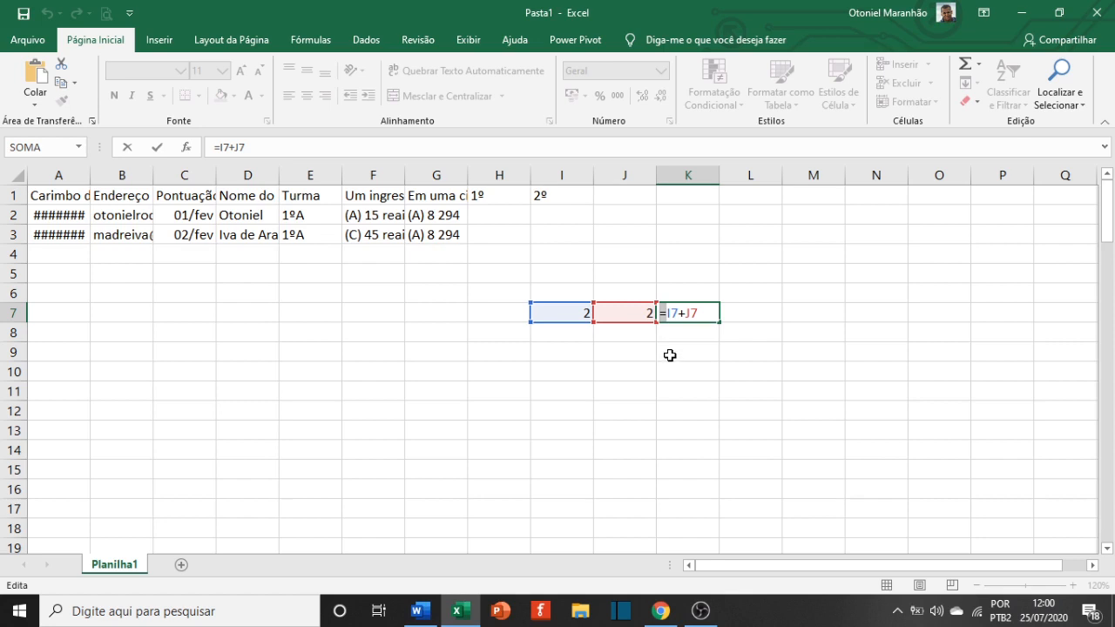
key("Return")
Clear the demonstration values and formula from cells I7 to K8
left_click_drag(582, 319, 704, 326)
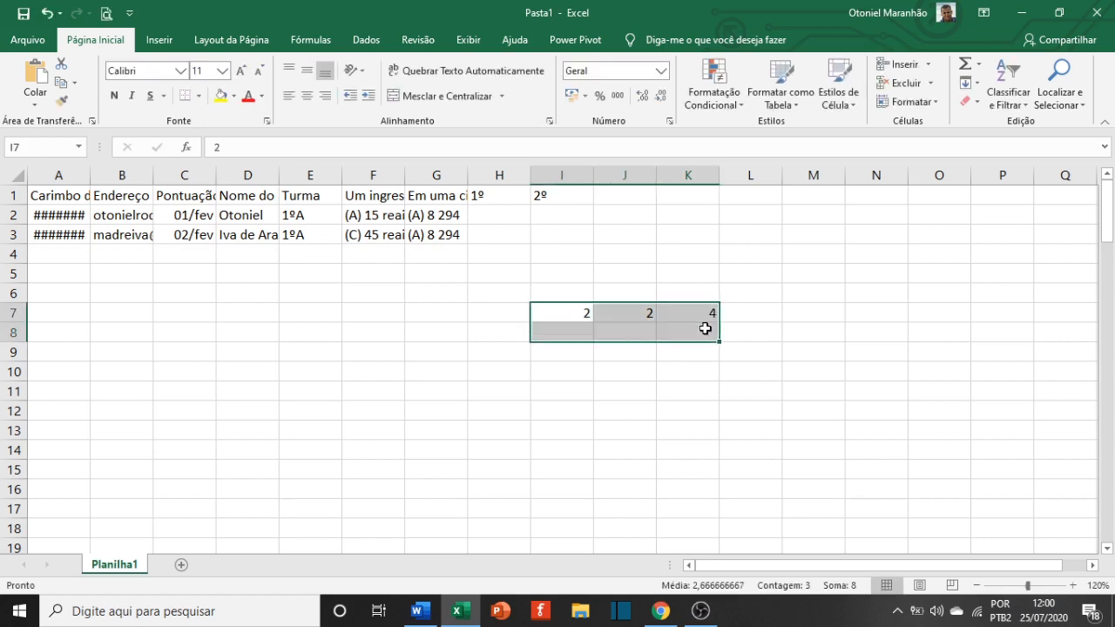
key("Delete")
left_click(573, 427)
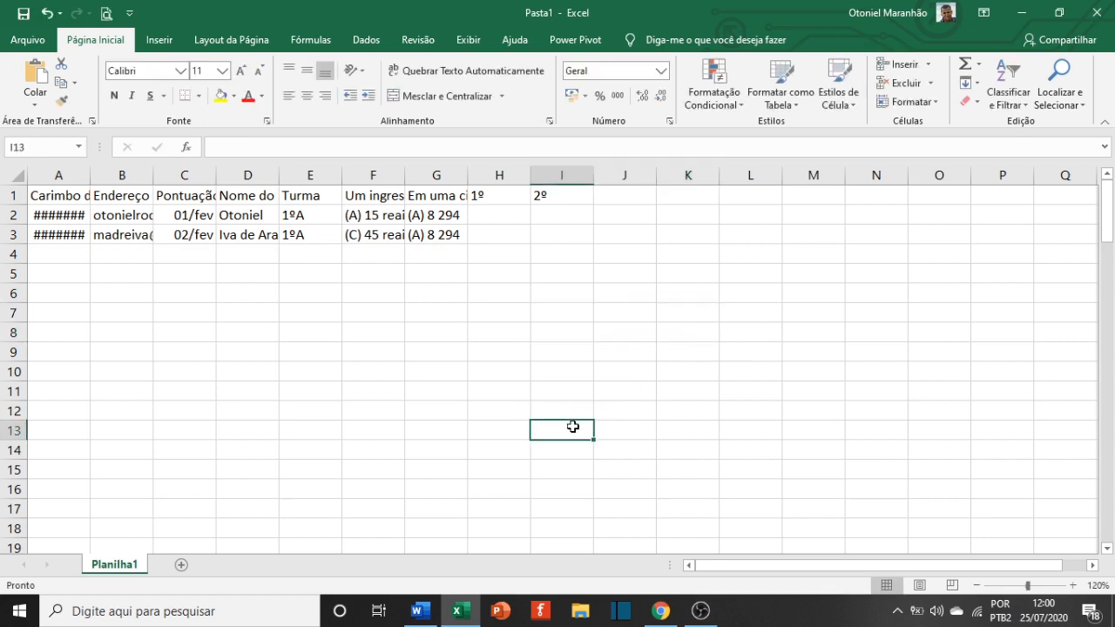
left_click(499, 215)
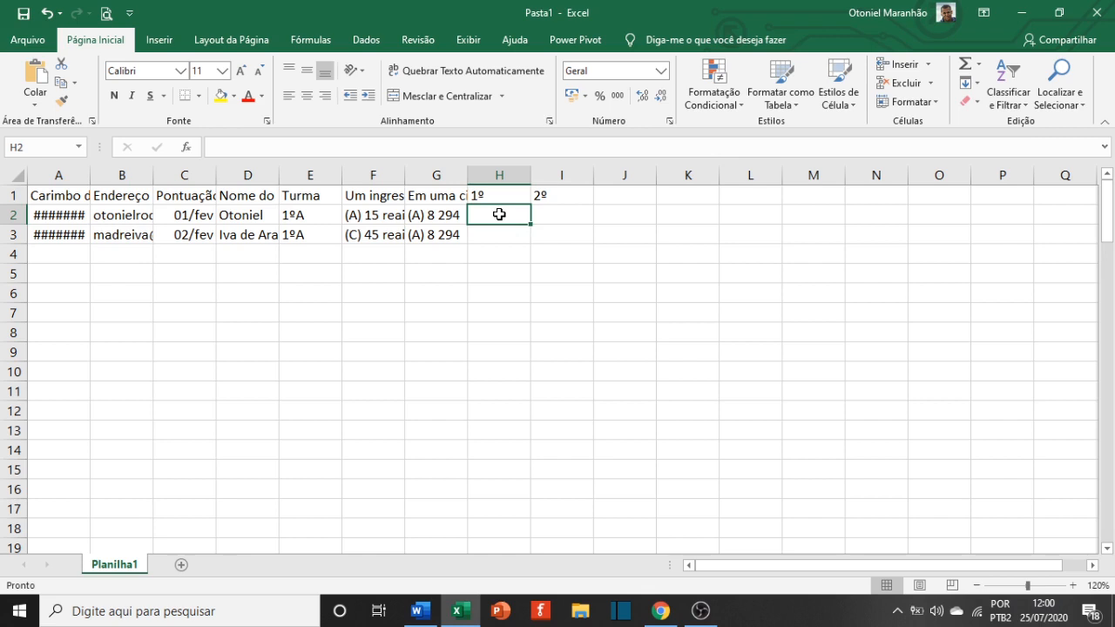
type("=")
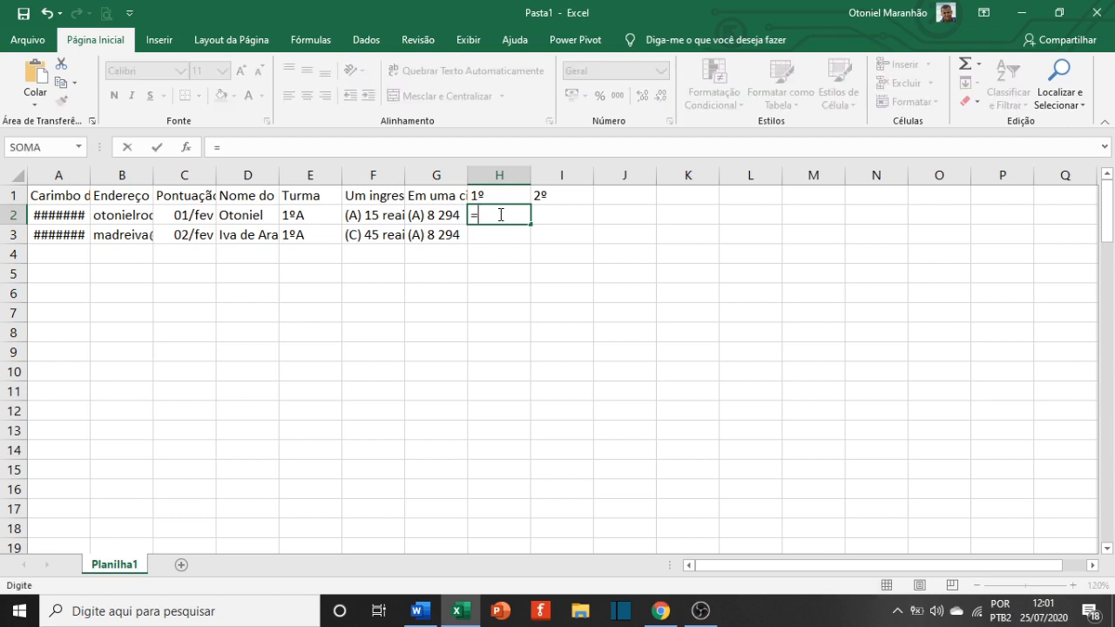
type("ext")
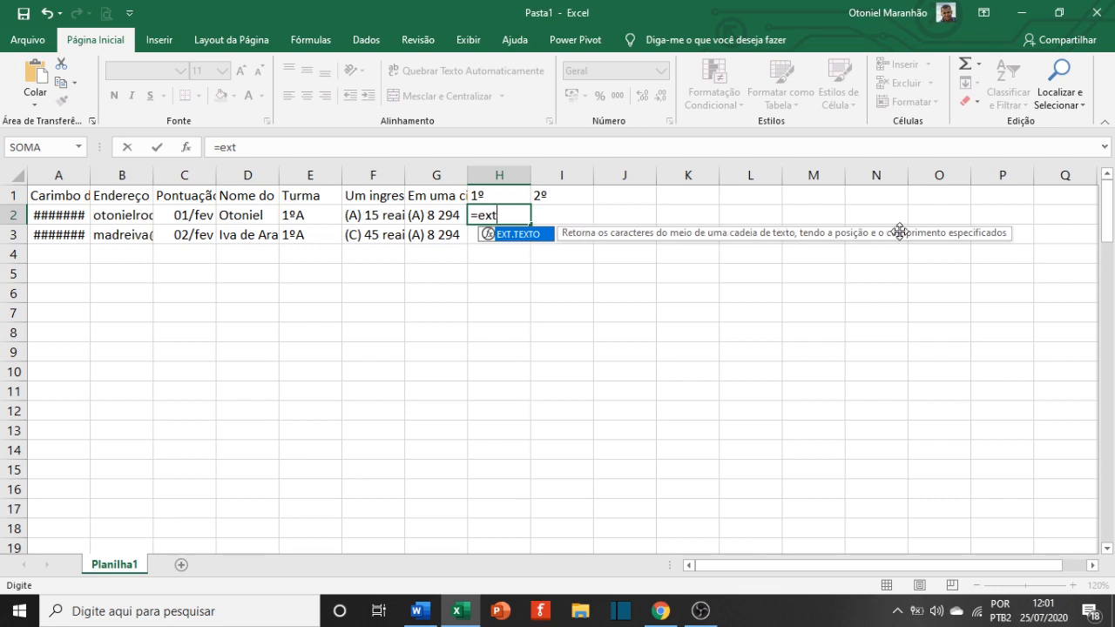
double_click(527, 237)
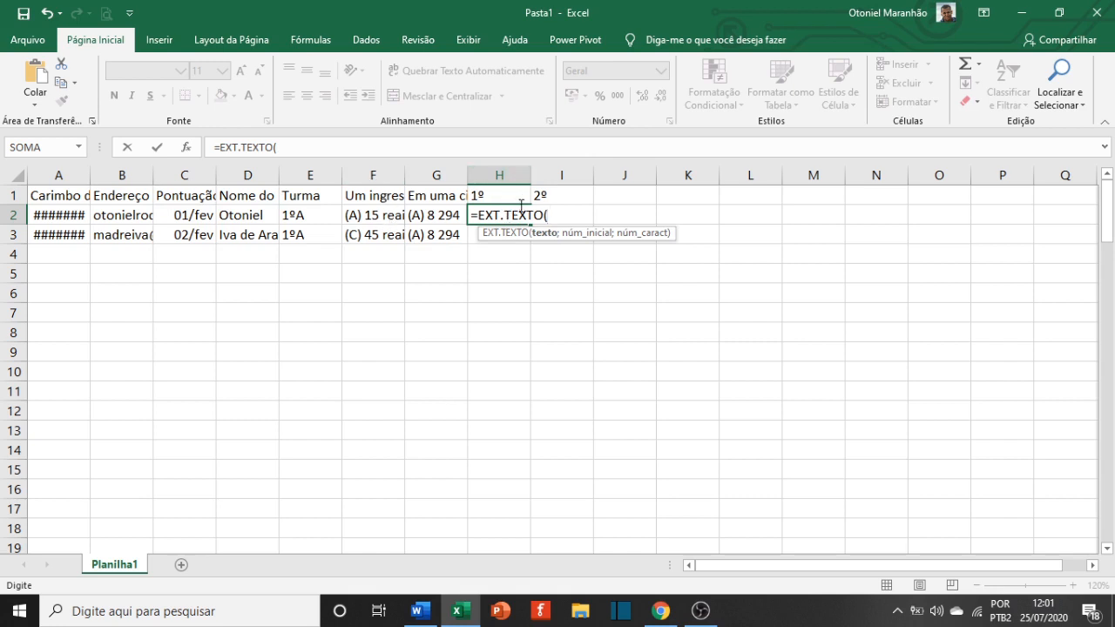
left_click(384, 216)
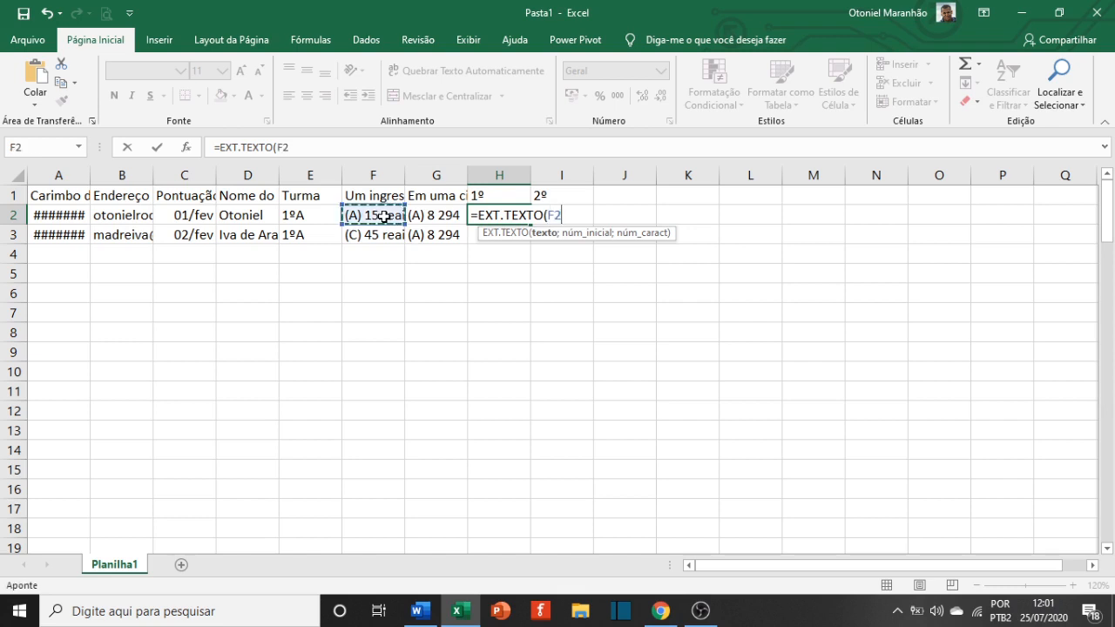
type(";")
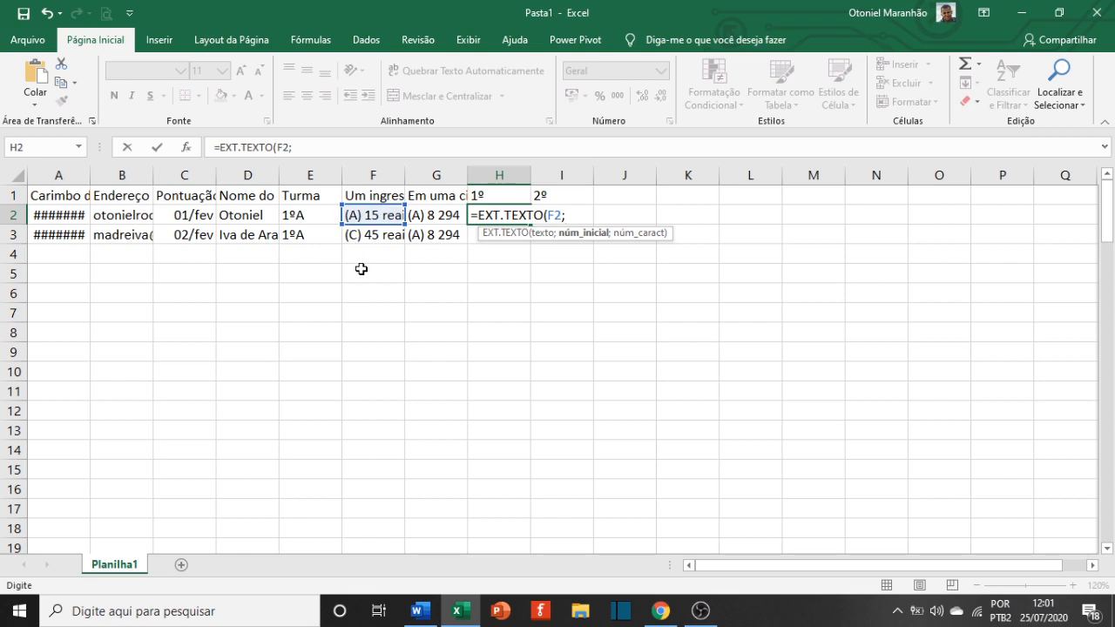
key("BackSpace")
key("BackSpace")
key("BackSpace")
key("BackSpace")
key("BackSpace")
key("BackSpace")
key("BackSpace")
key("BackSpace")
key("BackSpace")
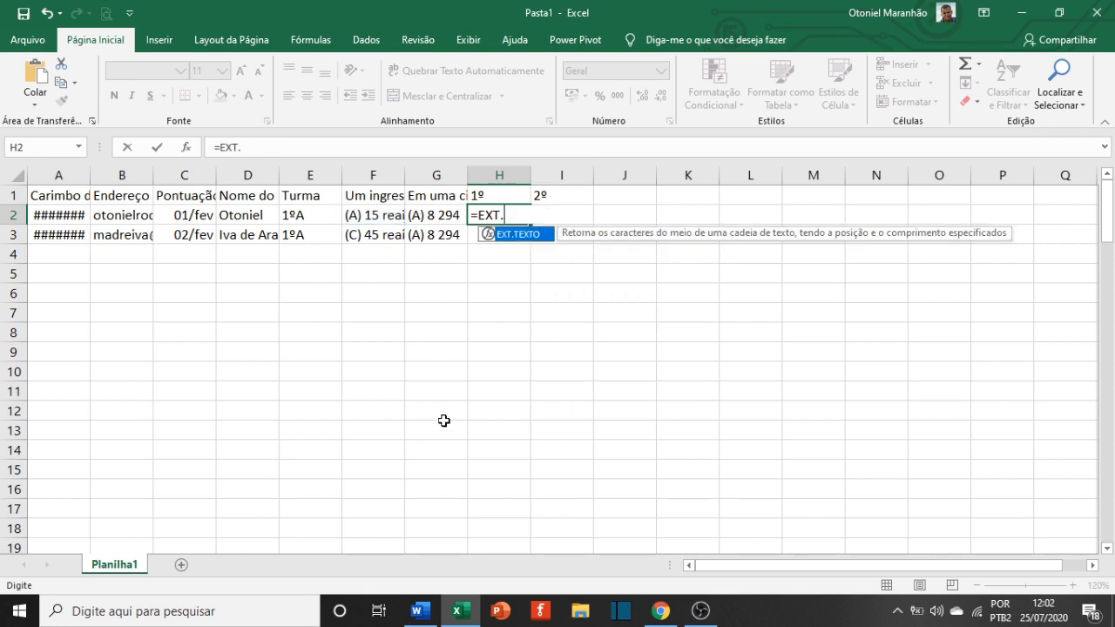
key("BackSpace")
key("BackSpace")
key("BackSpace")
key("BackSpace")
key("Escape")
Discard the unfinished formula in H2 and enlarge the worksheet view to 220%
left_click(808, 430)
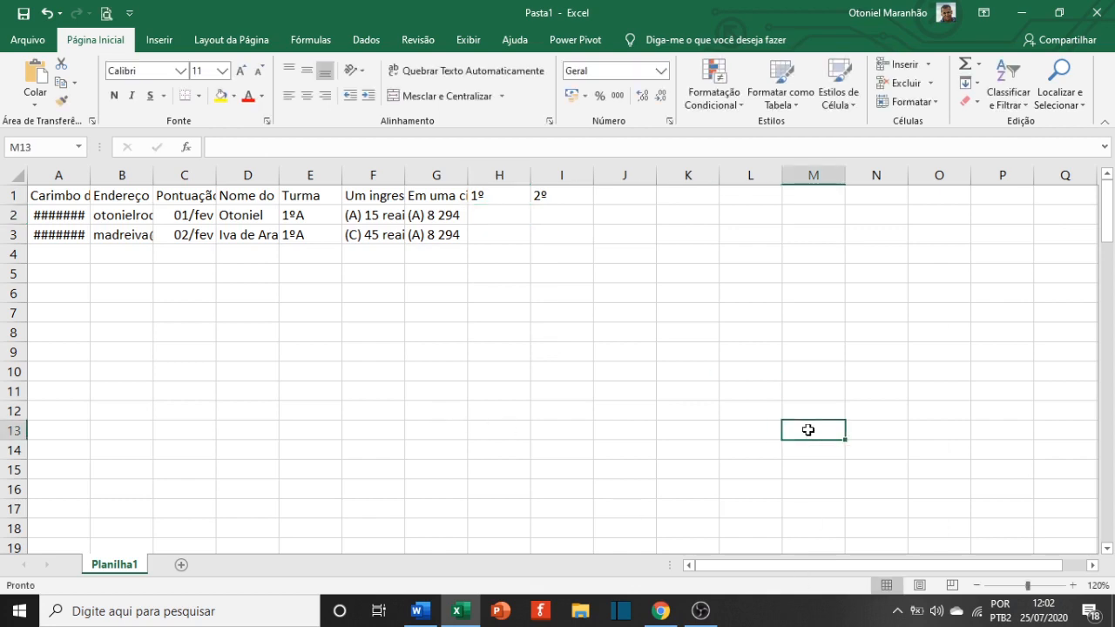
left_click(1074, 585)
left_click(1074, 586)
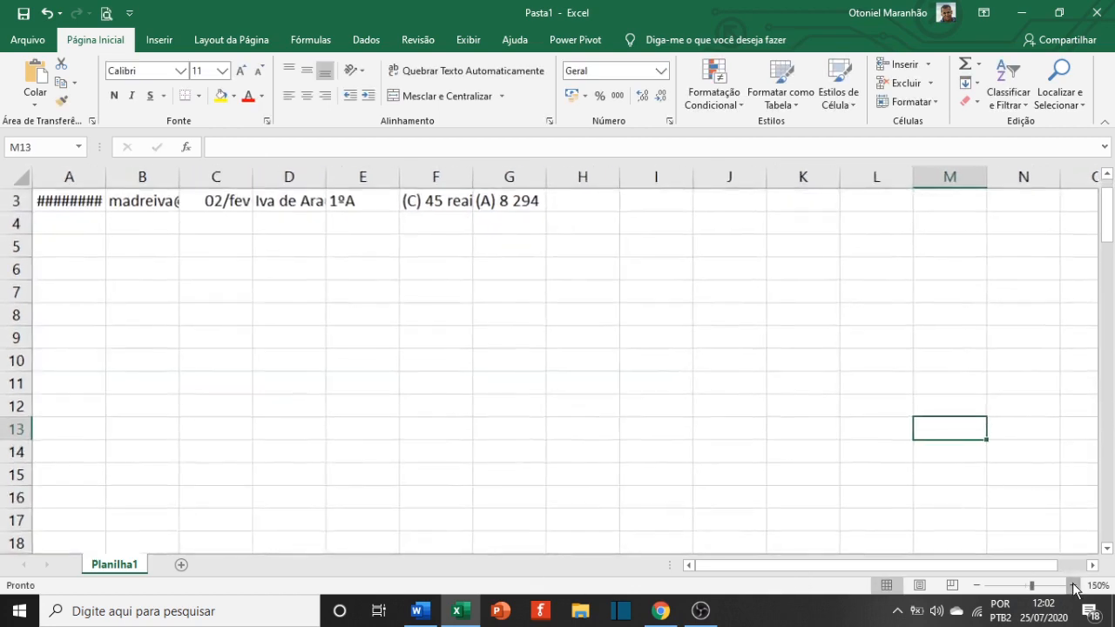
left_click(1074, 585)
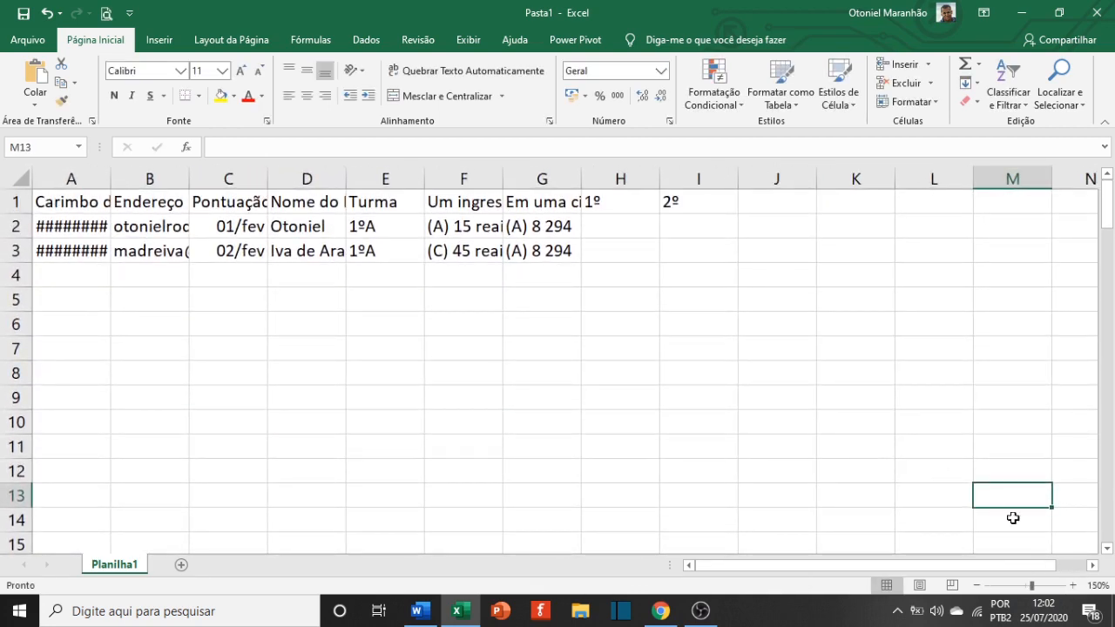
left_click(1072, 586)
left_click(1073, 585)
left_click(1072, 586)
left_click(1072, 585)
left_click(1072, 585)
left_click(1072, 585)
left_click(1072, 585)
scroll(871, 500, "up", 2)
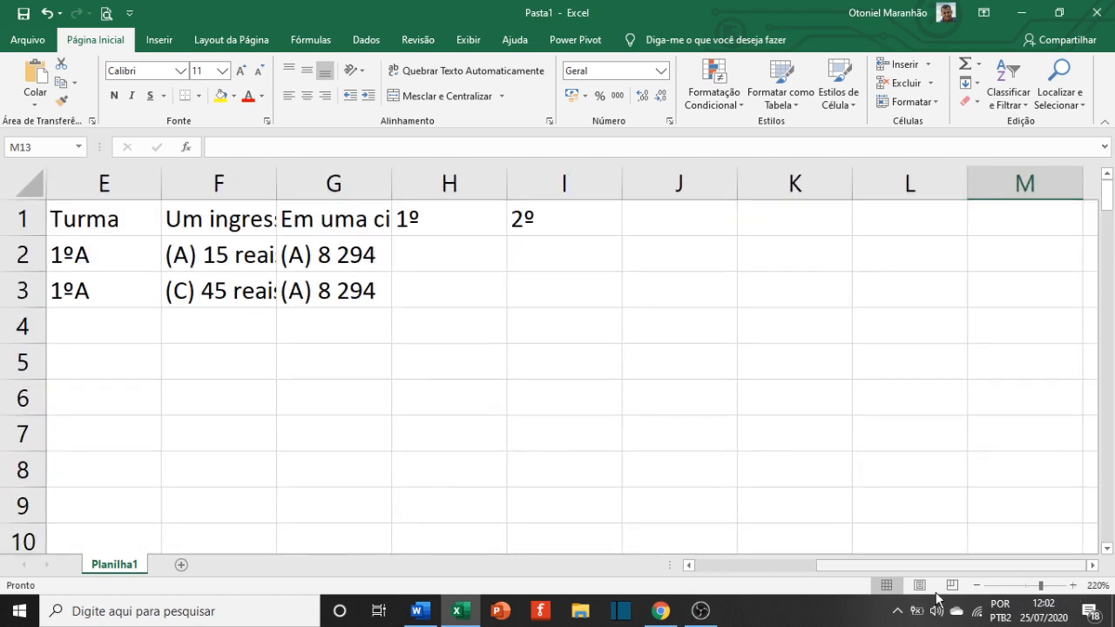
Highlight the first question's responses in F1:F3 and the matching 1º column in H1:H3
left_click(435, 261)
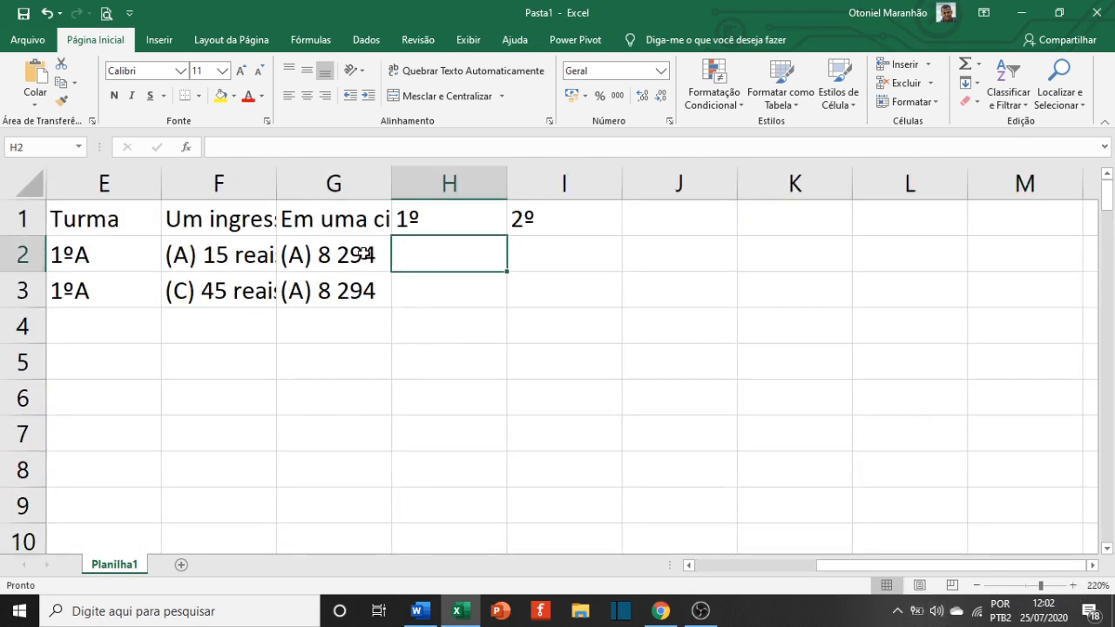
left_click(452, 223)
left_click_drag(452, 223, 453, 294)
left_click_drag(209, 219, 200, 289)
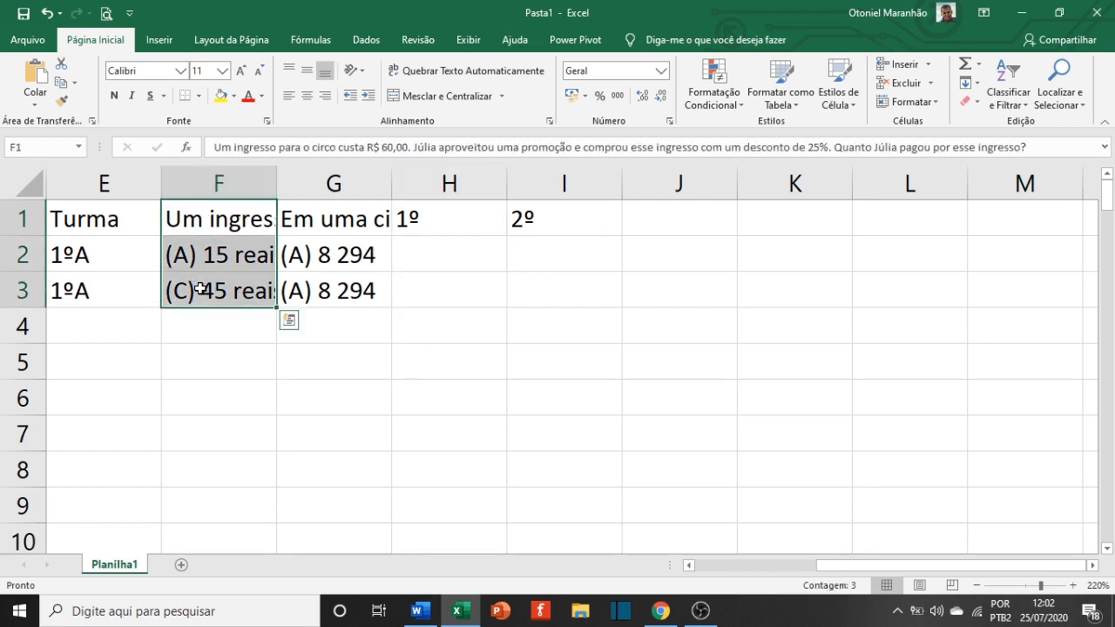
left_click_drag(436, 213, 440, 293)
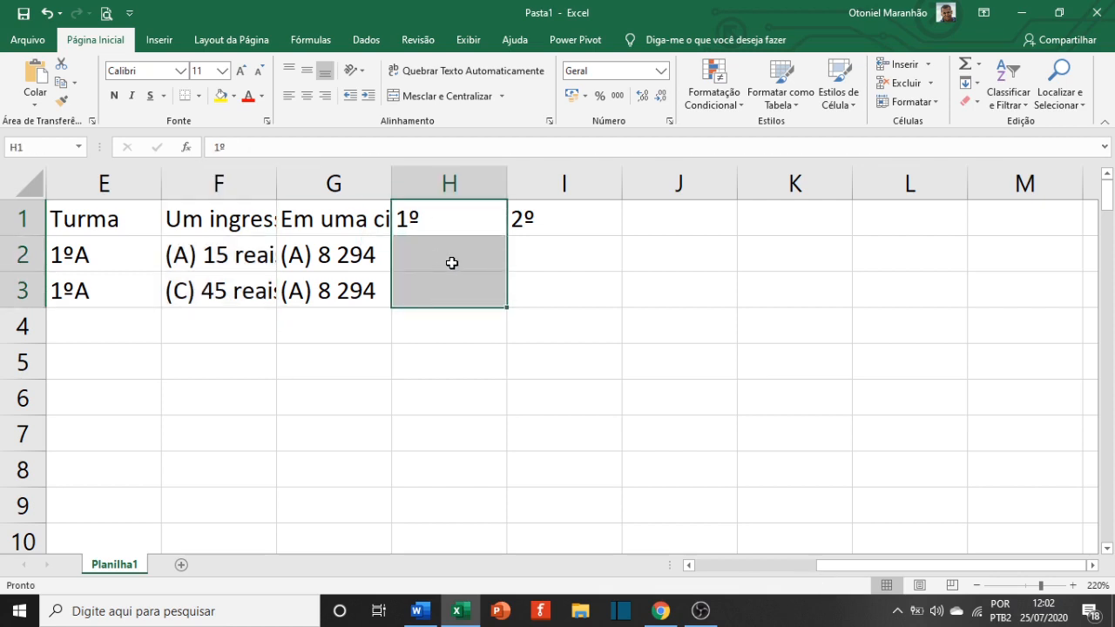
Enter the formula =EXT.TEXTO(F2;1;3) in H2 to extract the alternative from the first answer
left_click(459, 268)
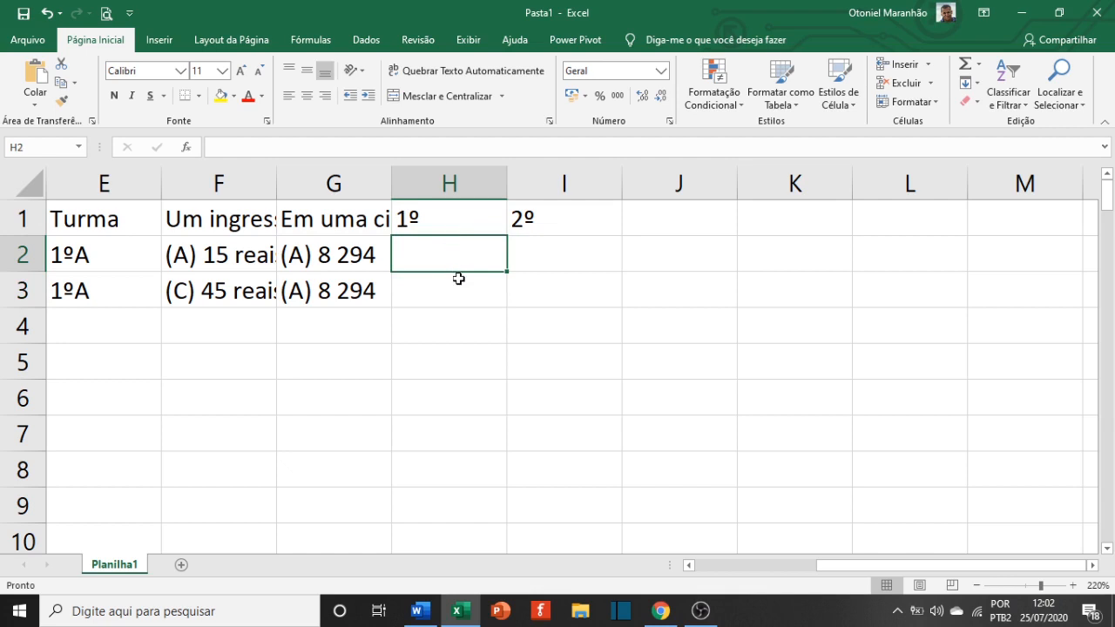
type("=ext")
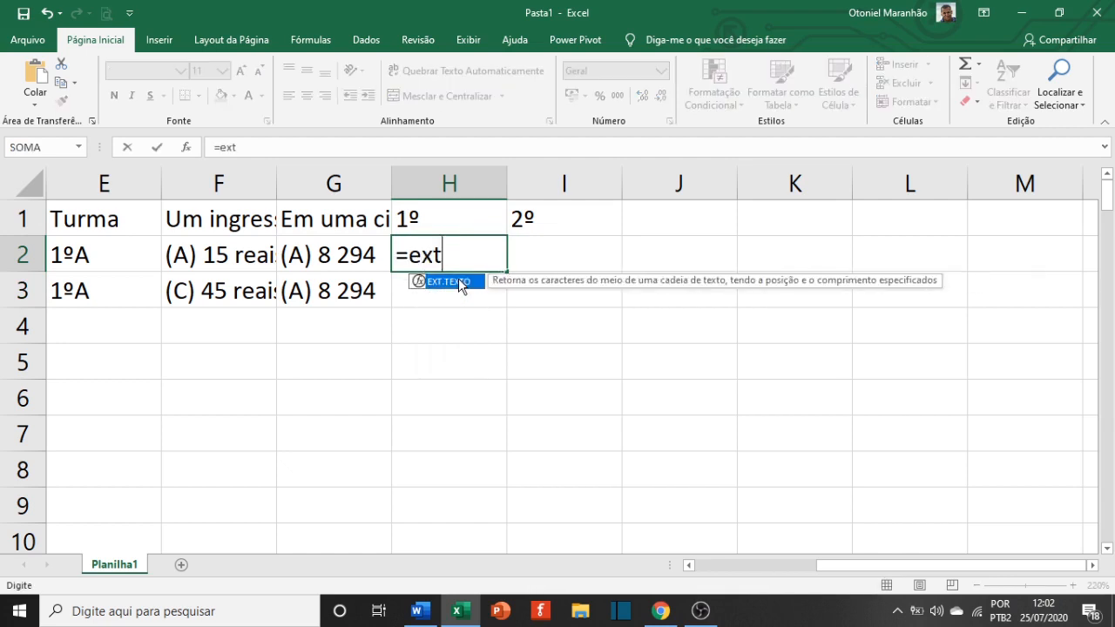
double_click(459, 282)
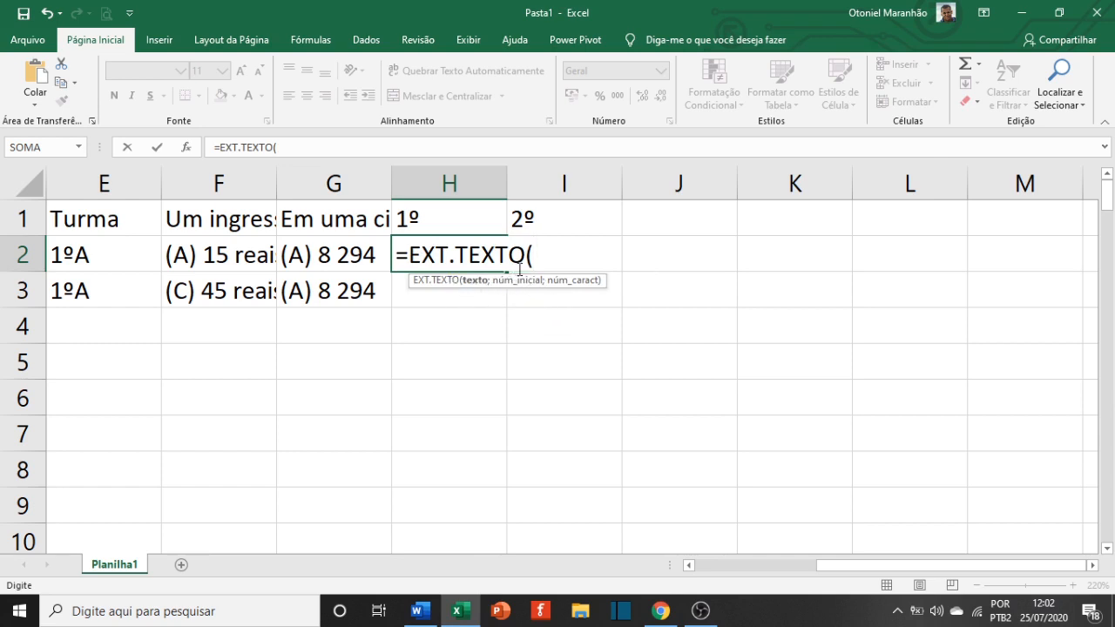
left_click(248, 254)
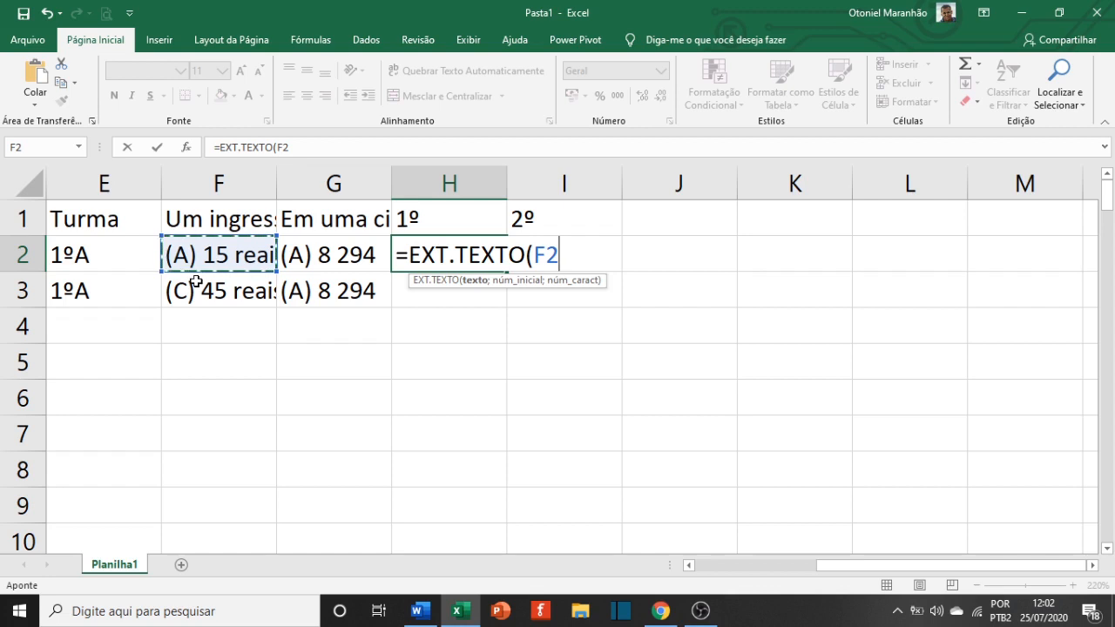
type(";")
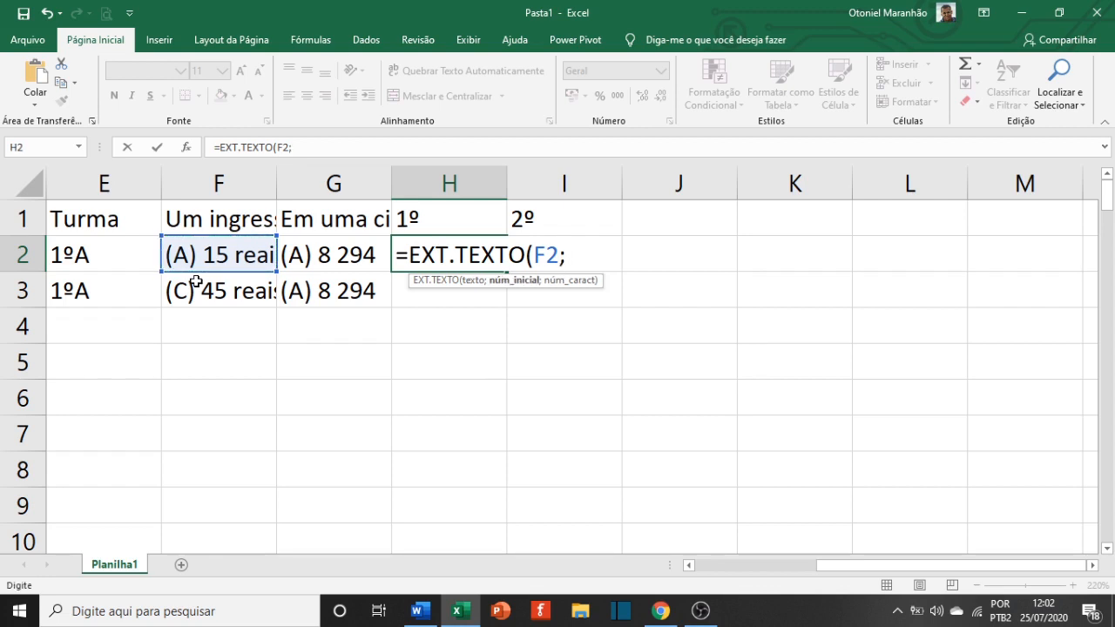
type("1;3")
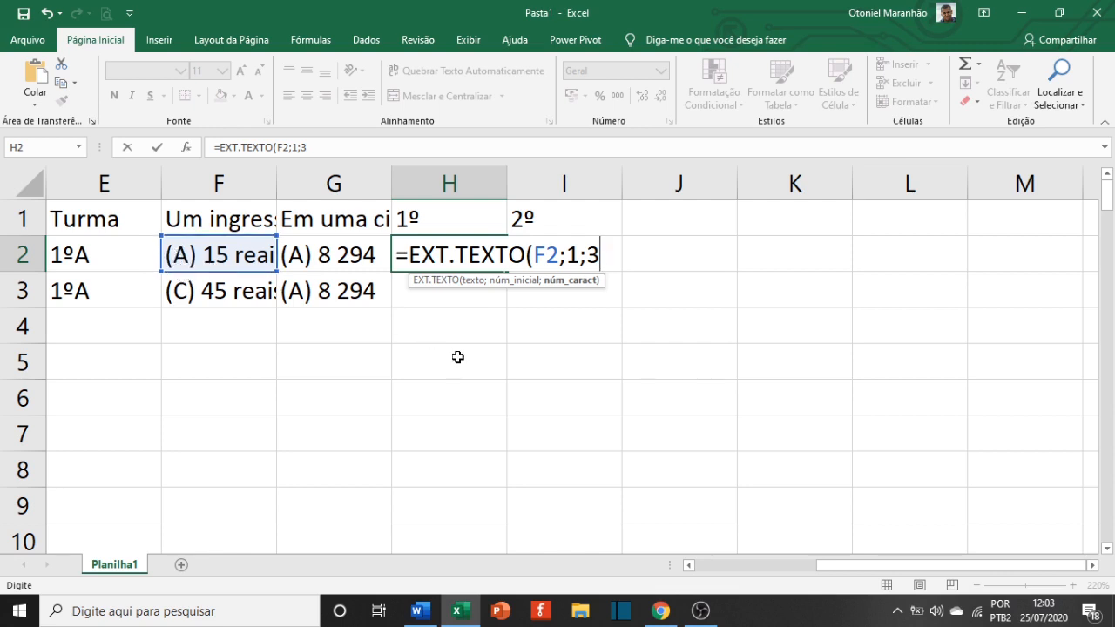
type(")")
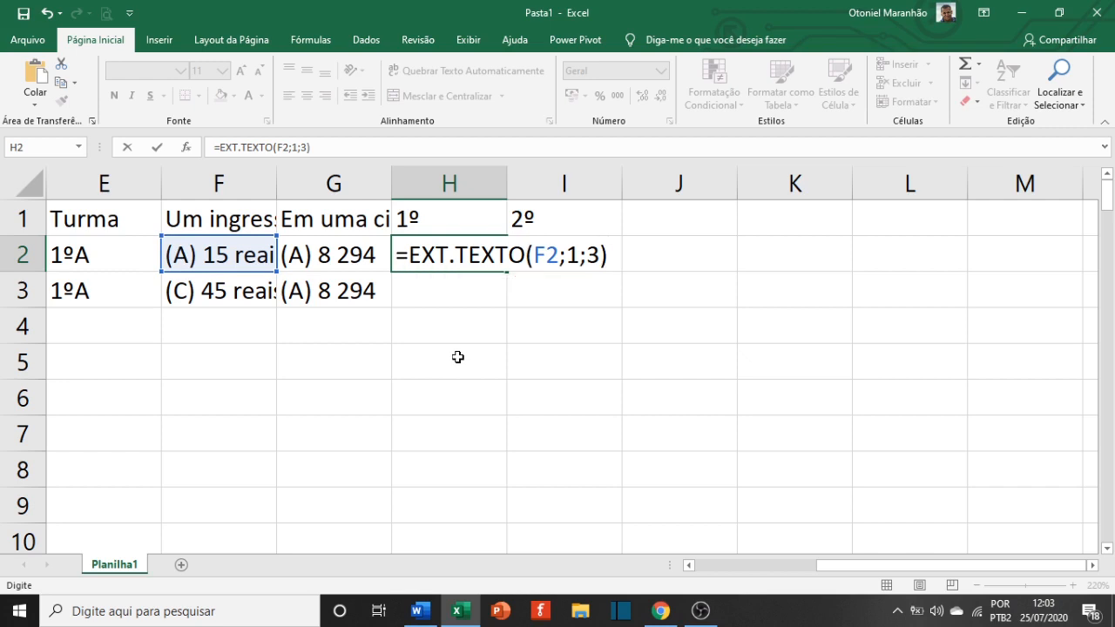
key("Return")
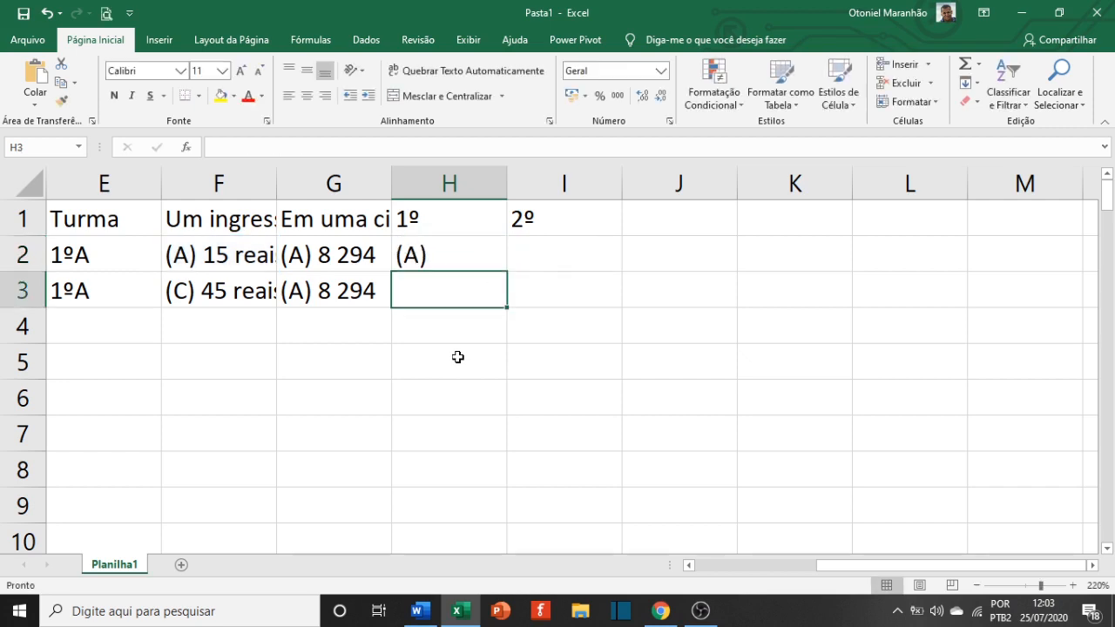
Fill the EXT.TEXTO formula from H2 down to H3 for the second student's answer
left_click(478, 260)
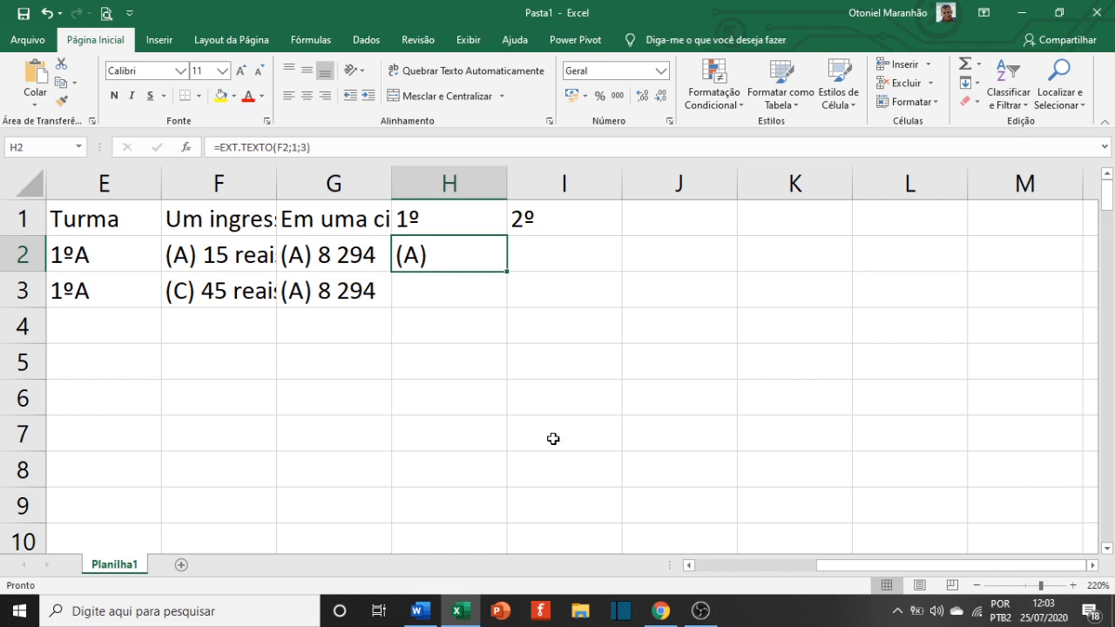
scroll(711, 462, "down", 2)
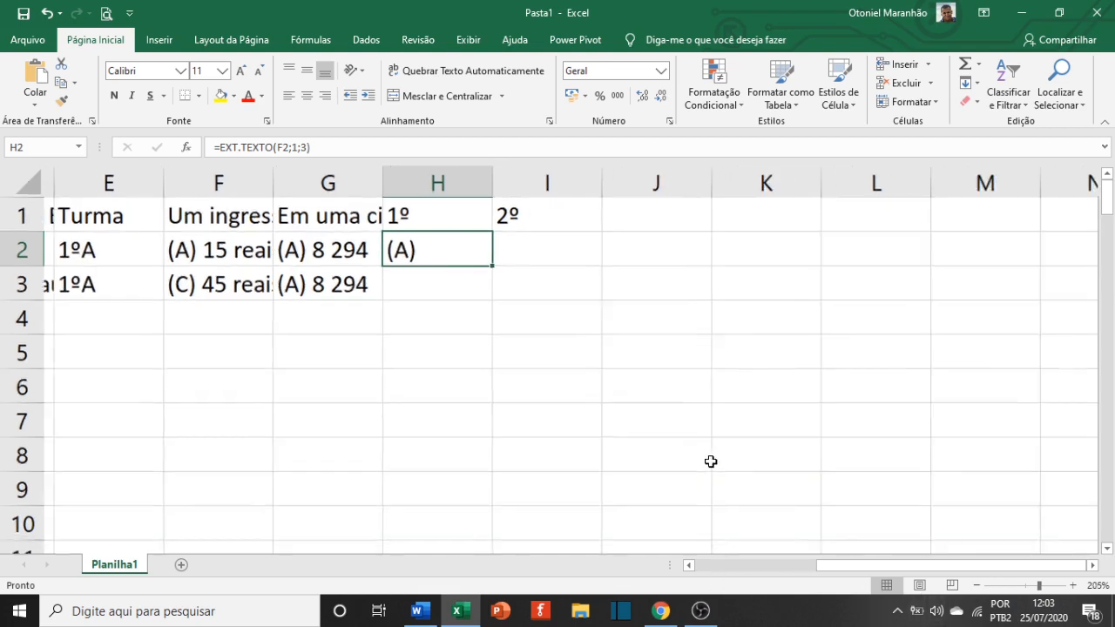
scroll(710, 462, "down", 3)
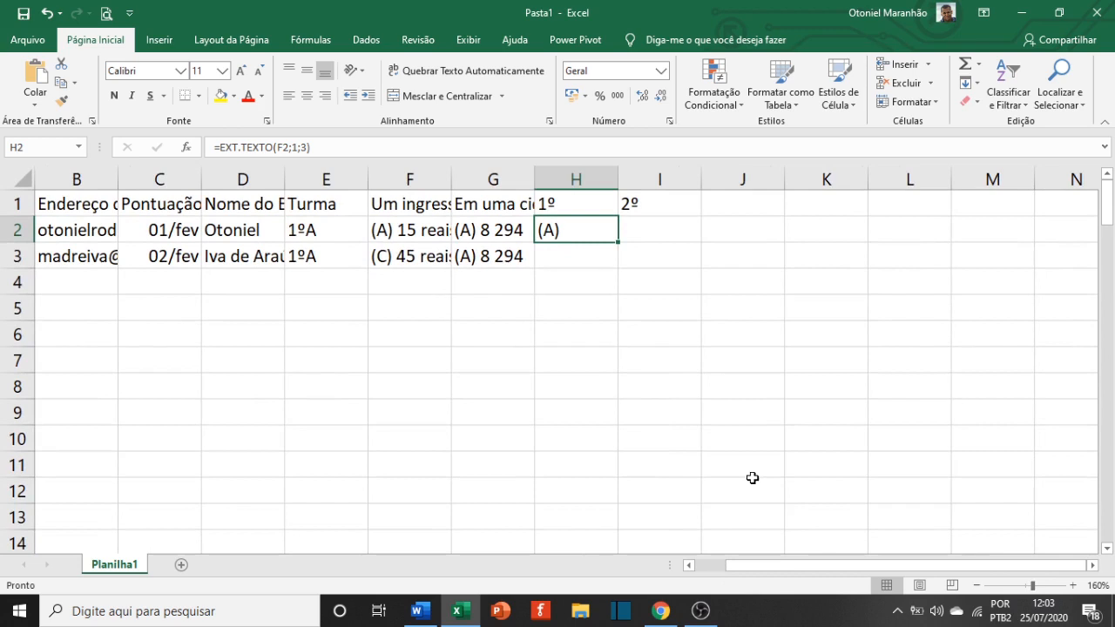
left_click_drag(774, 564, 740, 565)
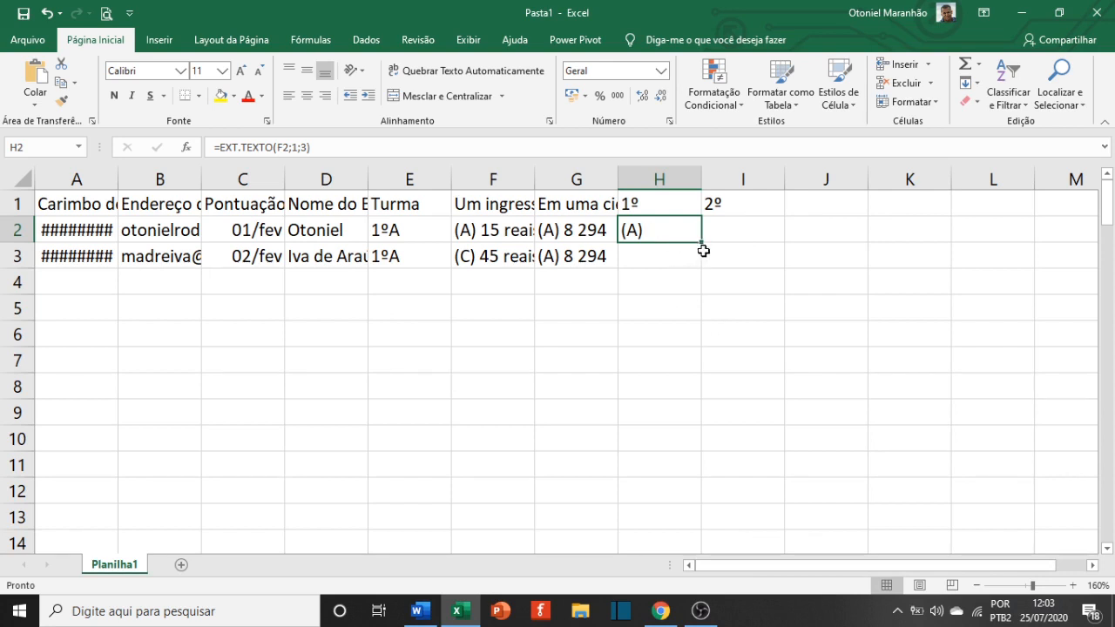
scroll(703, 251, "up", 6)
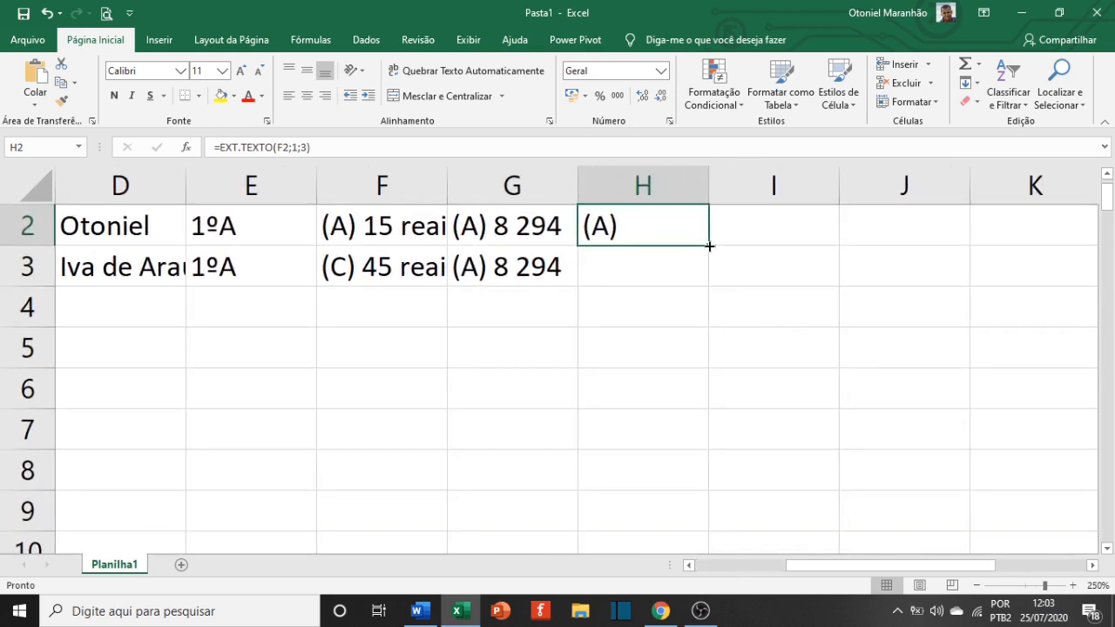
scroll(720, 278, "up", 5)
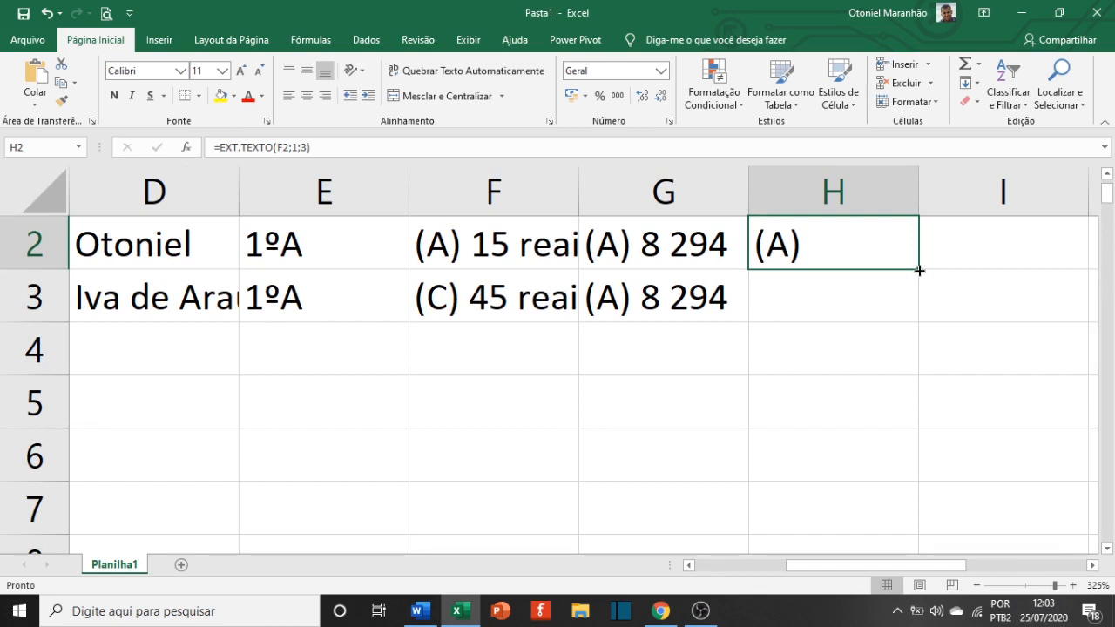
double_click(918, 271)
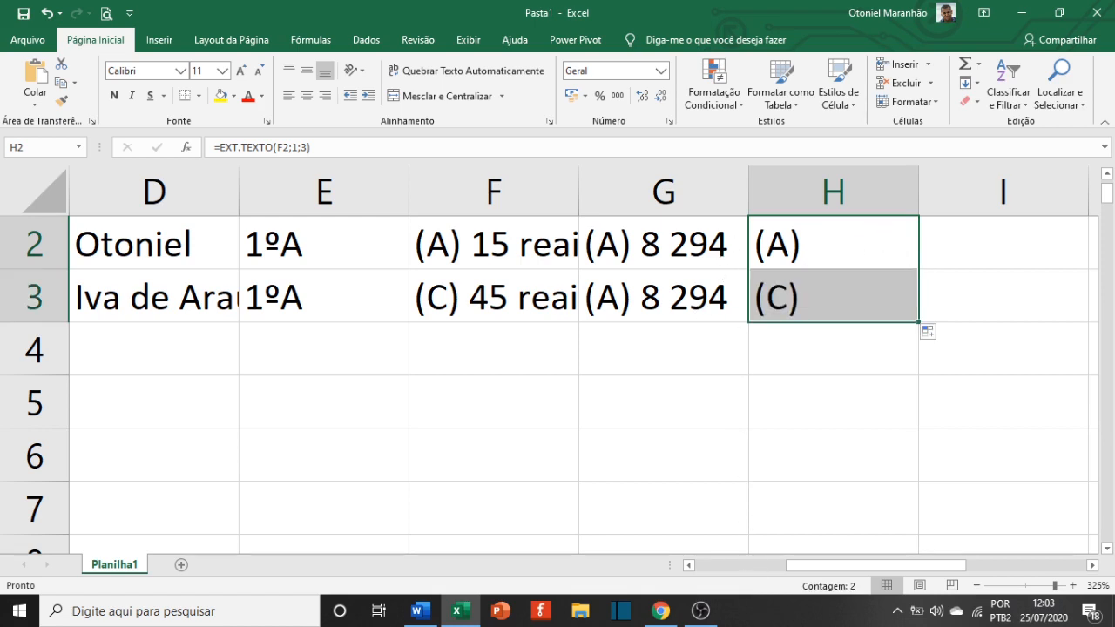
Examine the formulas in H2 and H3 to compare which answer cell each one refers to
left_click(823, 305)
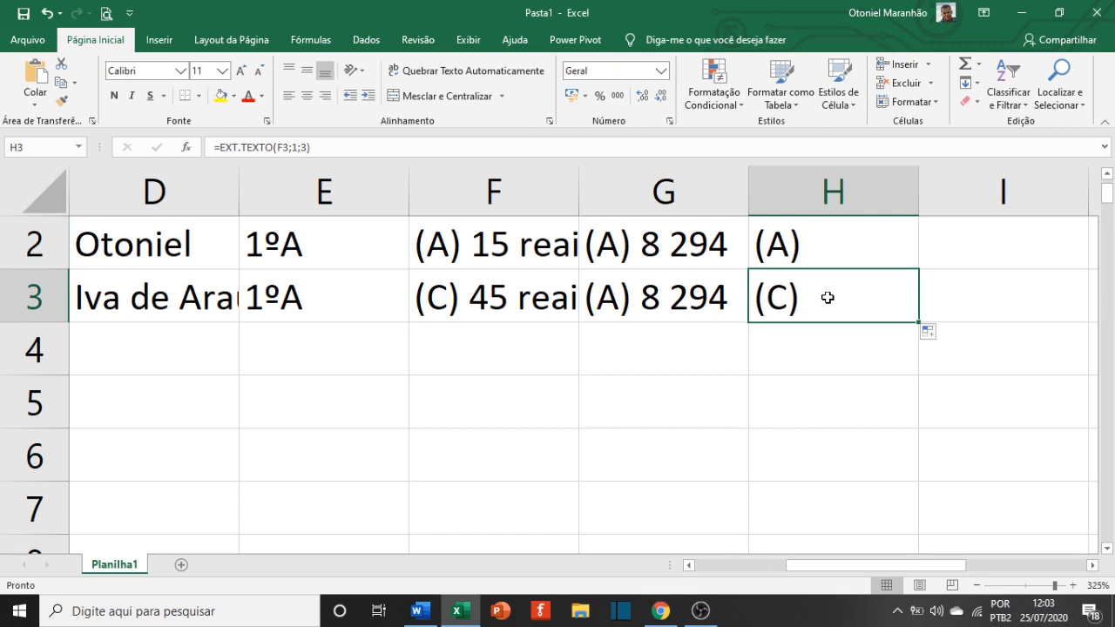
left_click(517, 305)
left_click(853, 249)
double_click(853, 249)
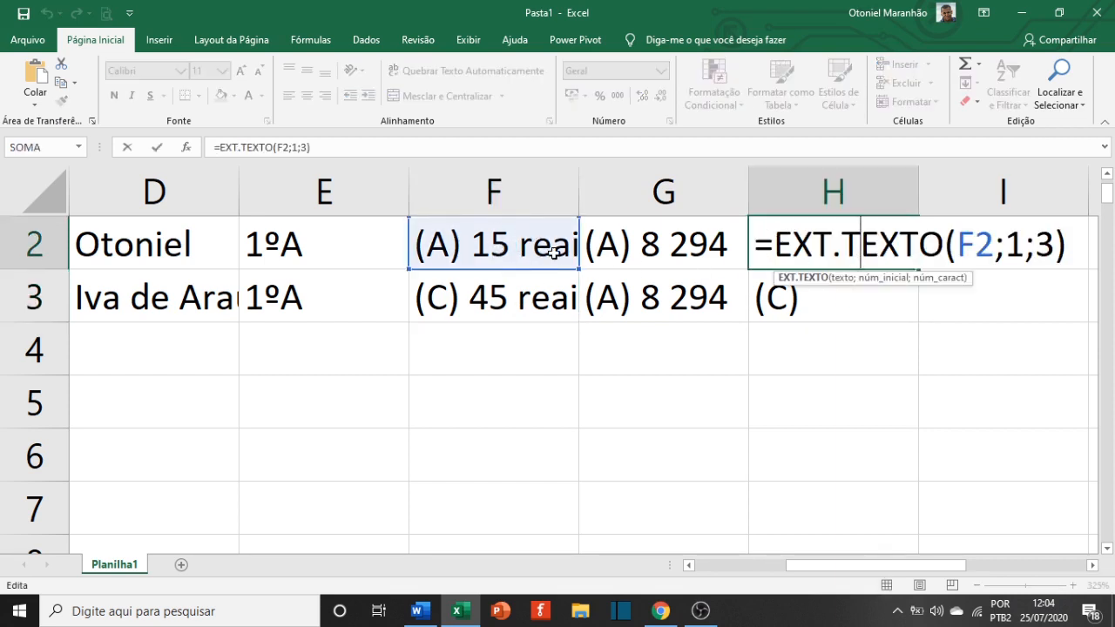
key("Return")
double_click(815, 291)
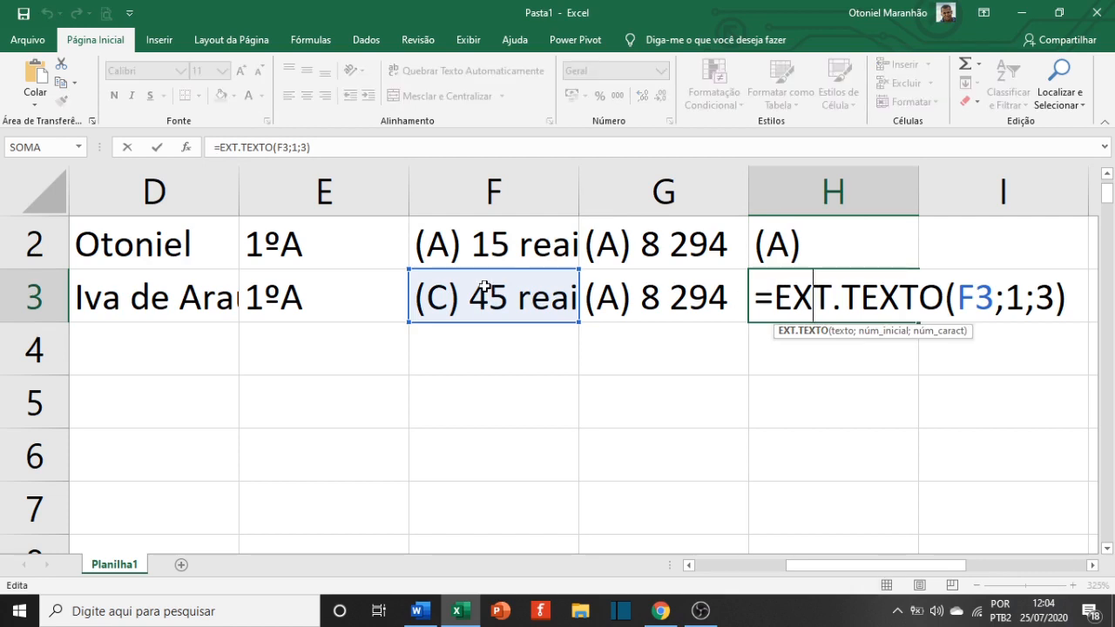
key("Return")
Extend the formulas from H2:H3 across to I2:I3 in the 2º column
scroll(876, 358, "down", 6, "ctrl")
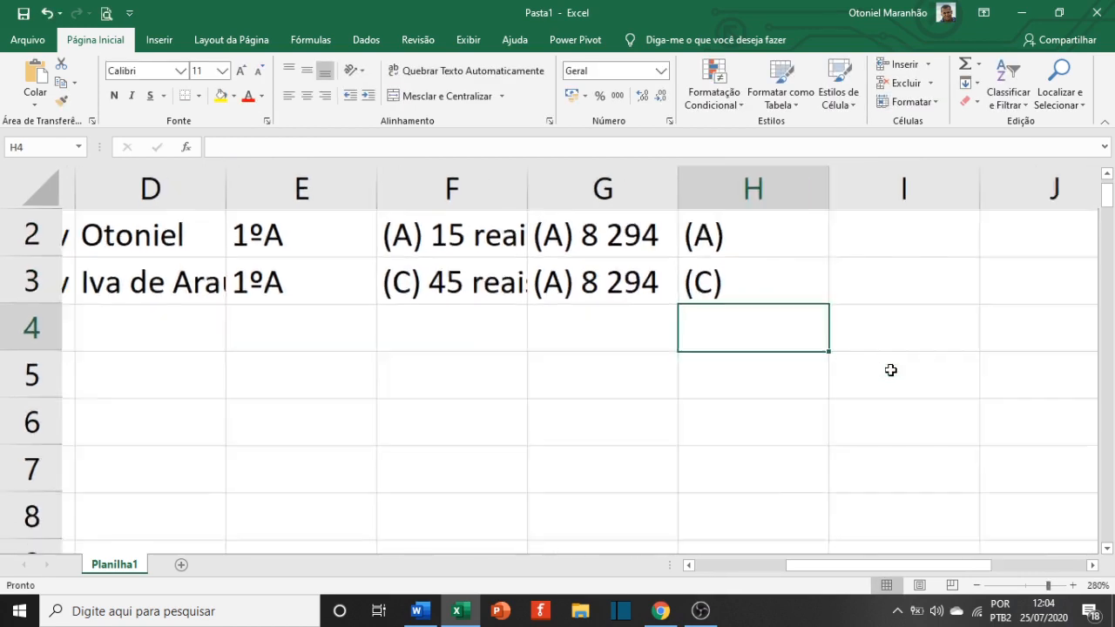
scroll(890, 370, "down", 3, "ctrl")
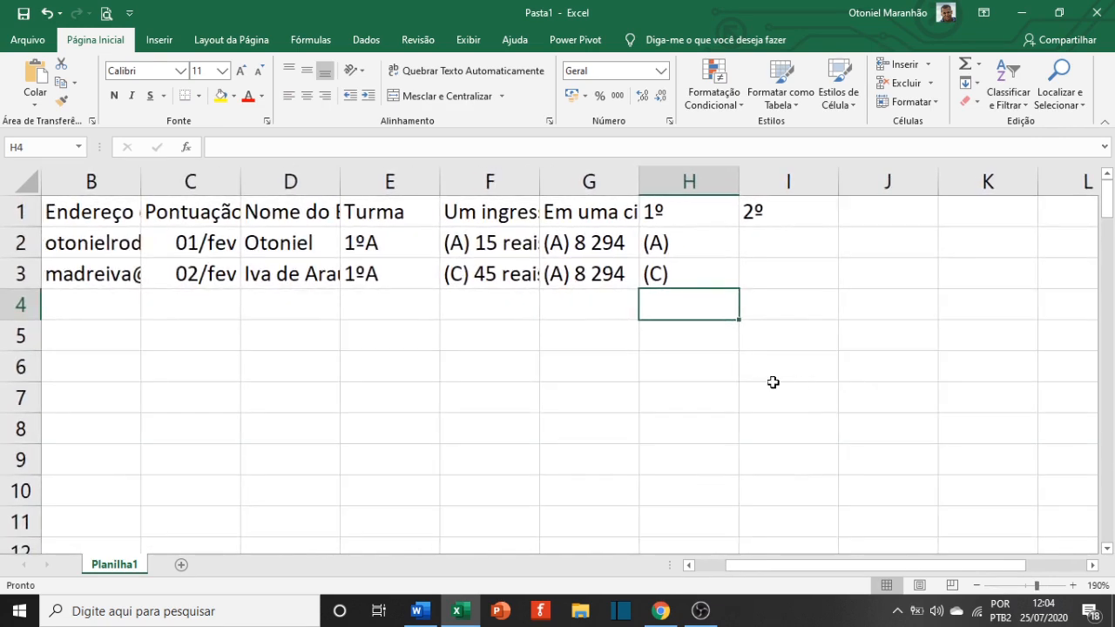
left_click_drag(694, 243, 700, 274)
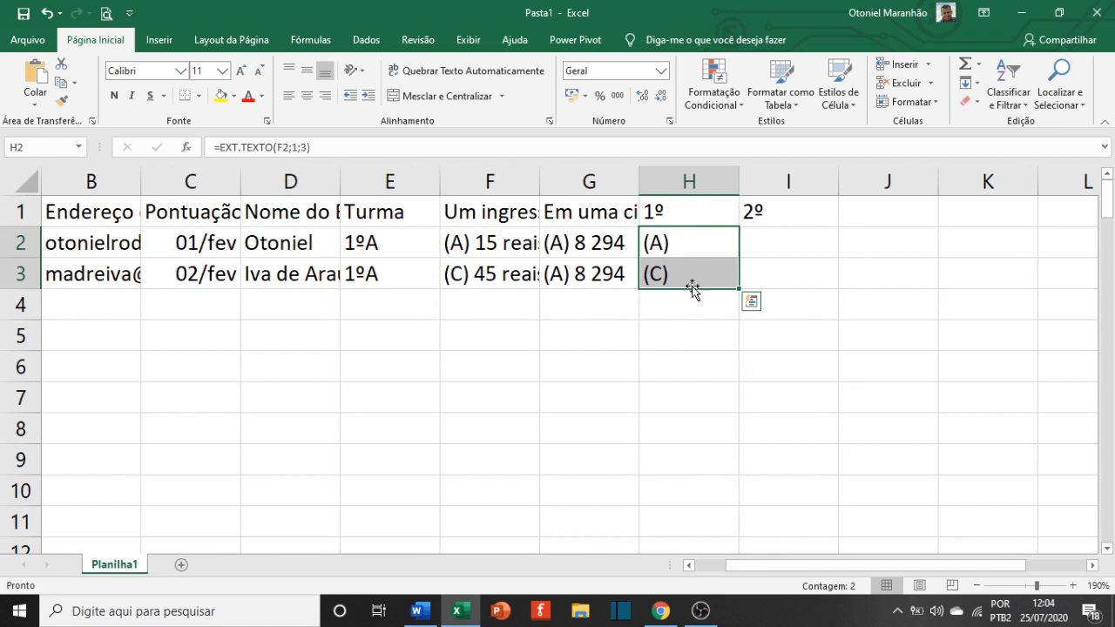
left_click(707, 241)
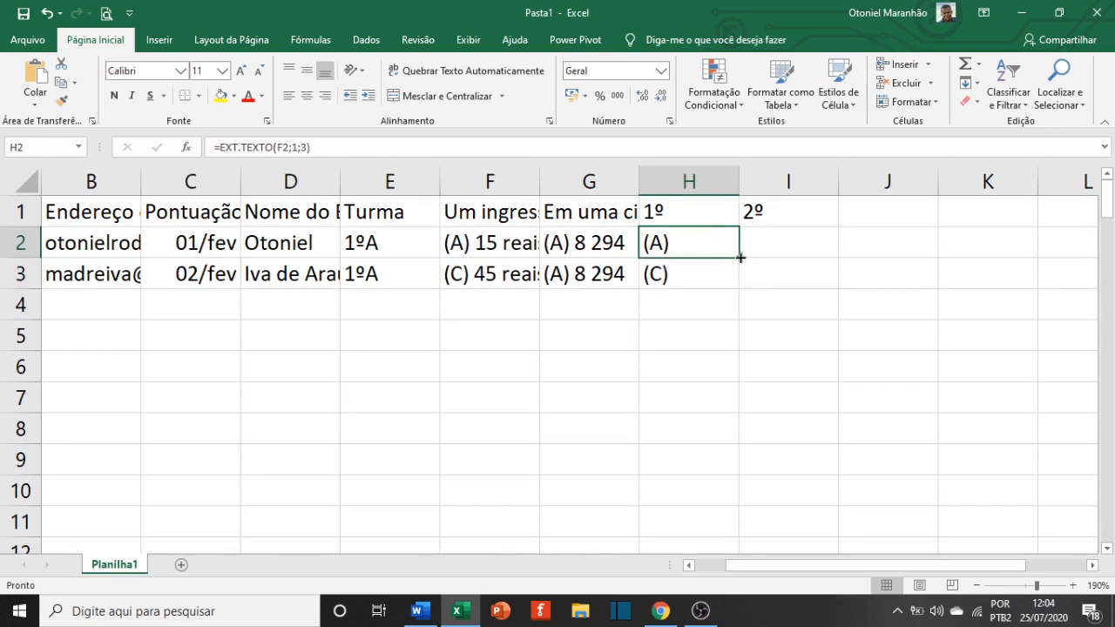
left_click_drag(717, 240, 724, 271)
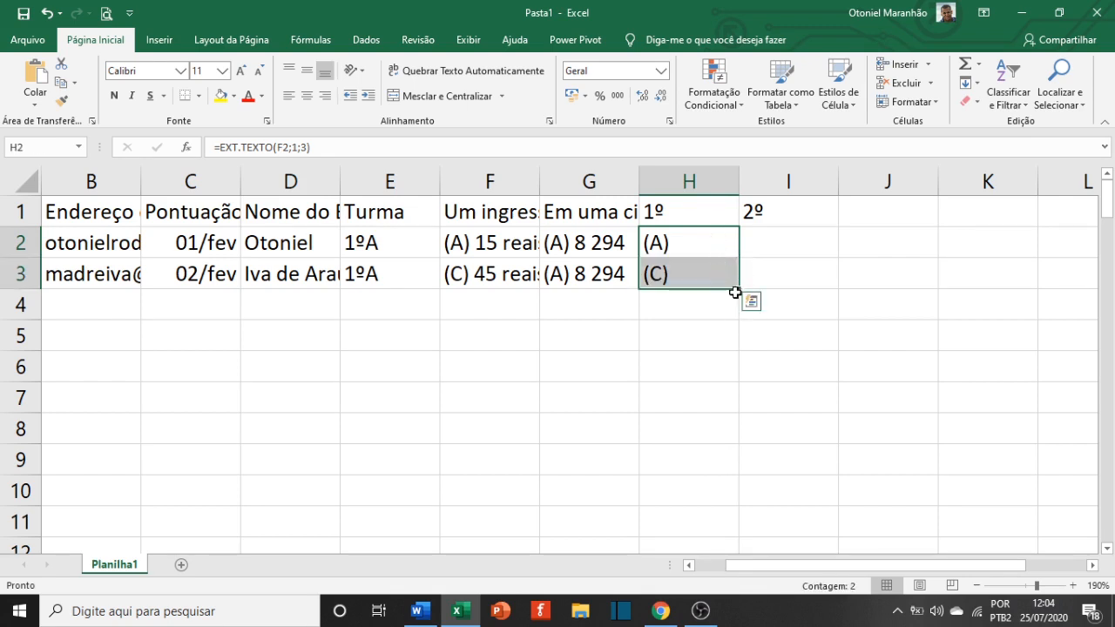
left_click(704, 239)
left_click_drag(707, 247, 834, 290)
left_click(797, 295)
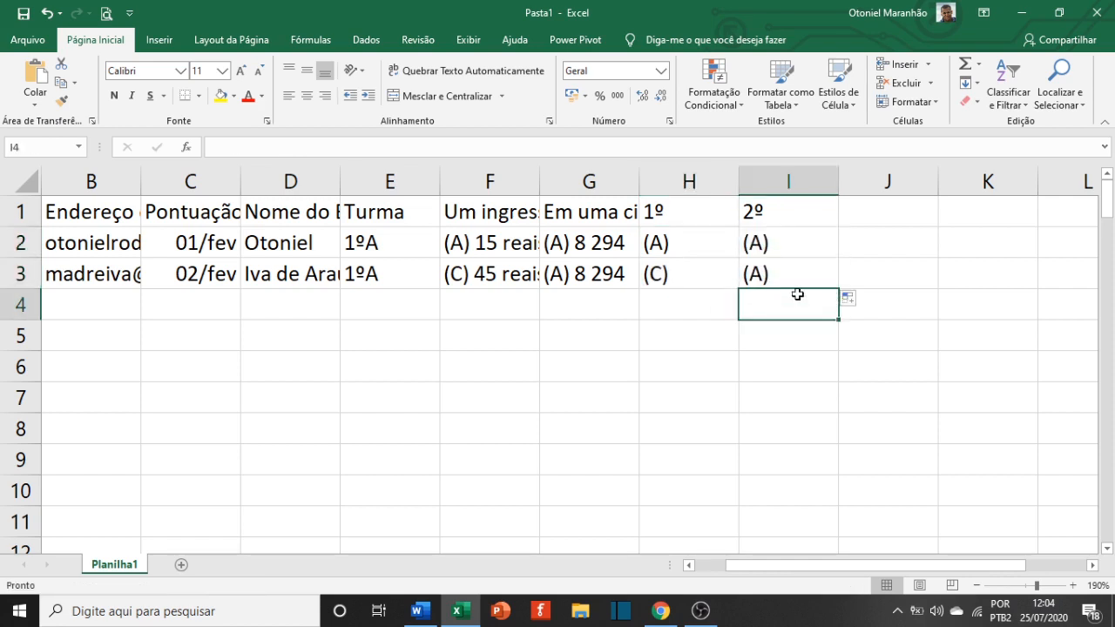
Inspect the formula in I2 to check which cell it refers to, and undo its re-entry
left_click(806, 247)
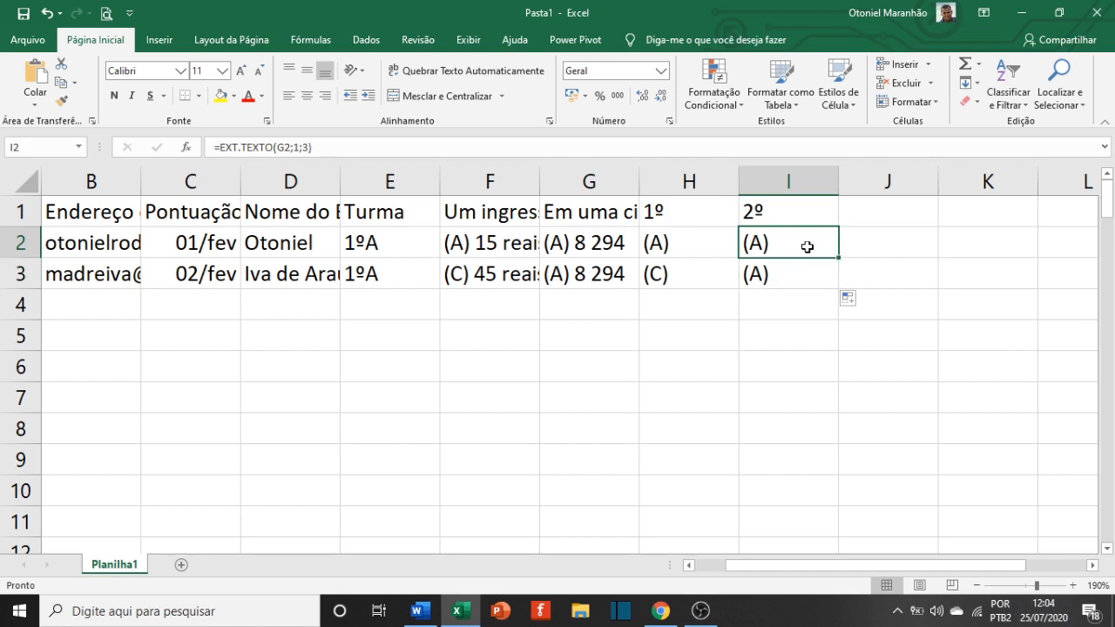
double_click(808, 246)
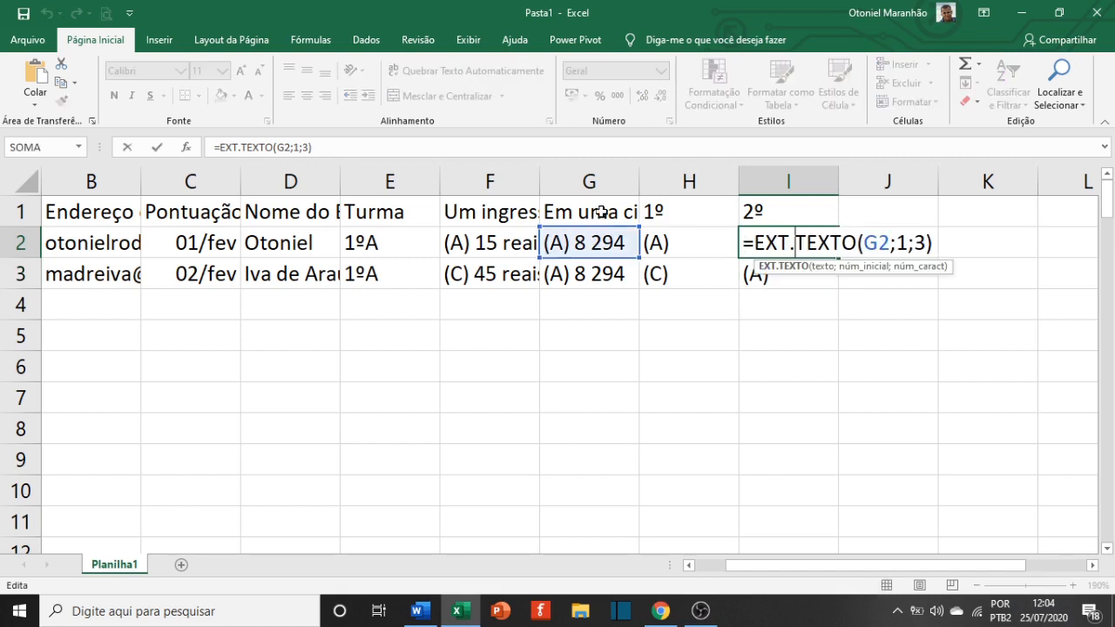
key("Return")
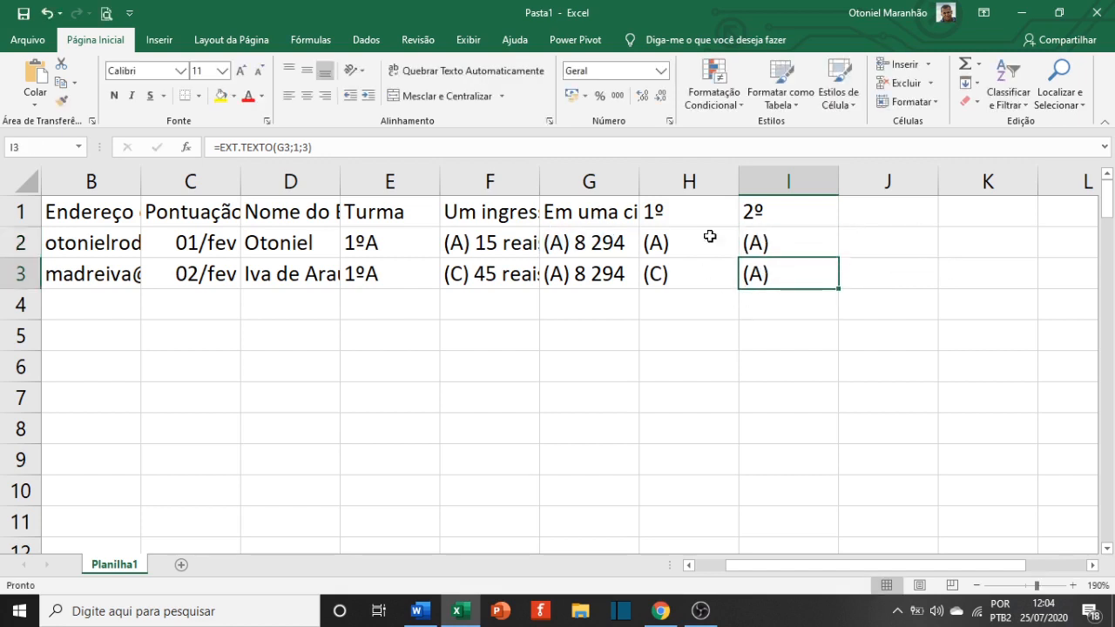
key("ctrl+z")
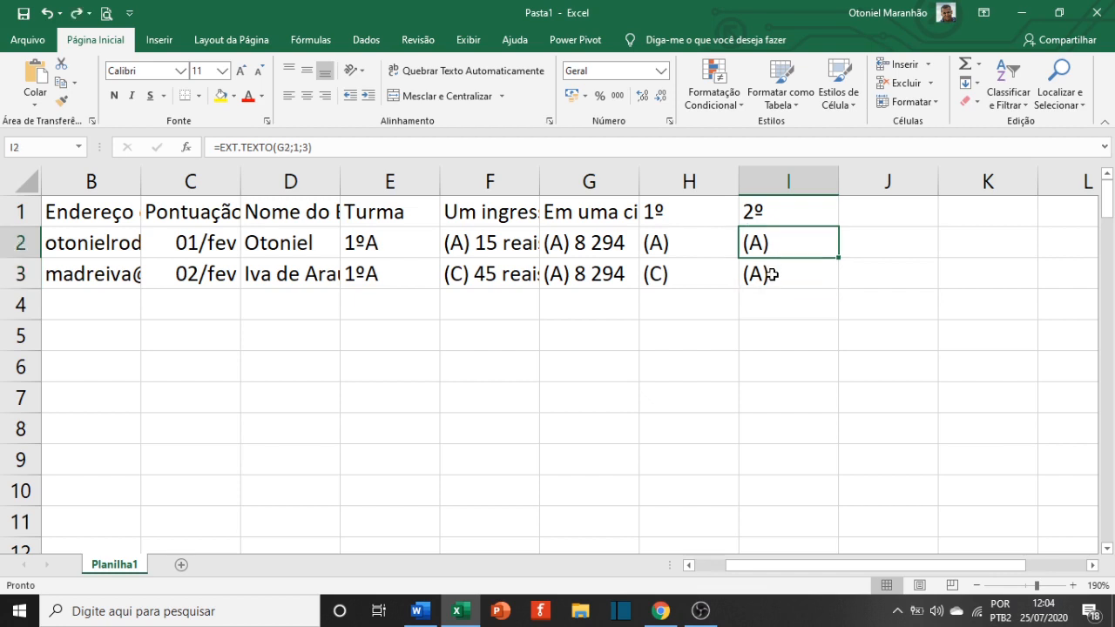
Undo the fill into the 2º column and extend the EXT.TEXTO formulas from H2:H3 across to I2:I3 again
key("ctrl+z")
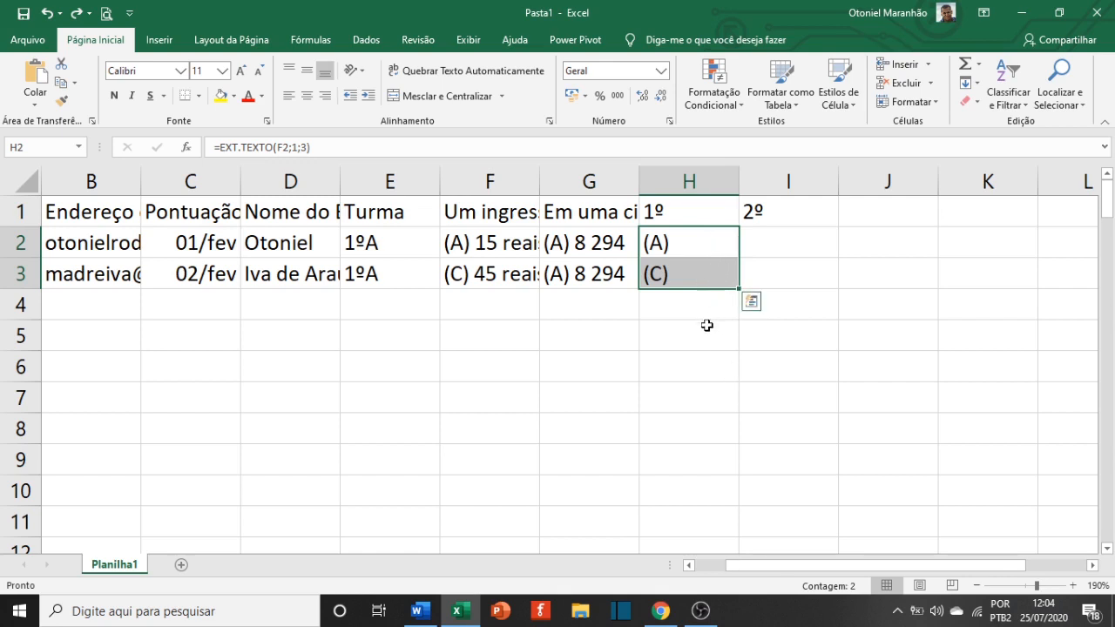
left_click_drag(714, 244, 699, 448)
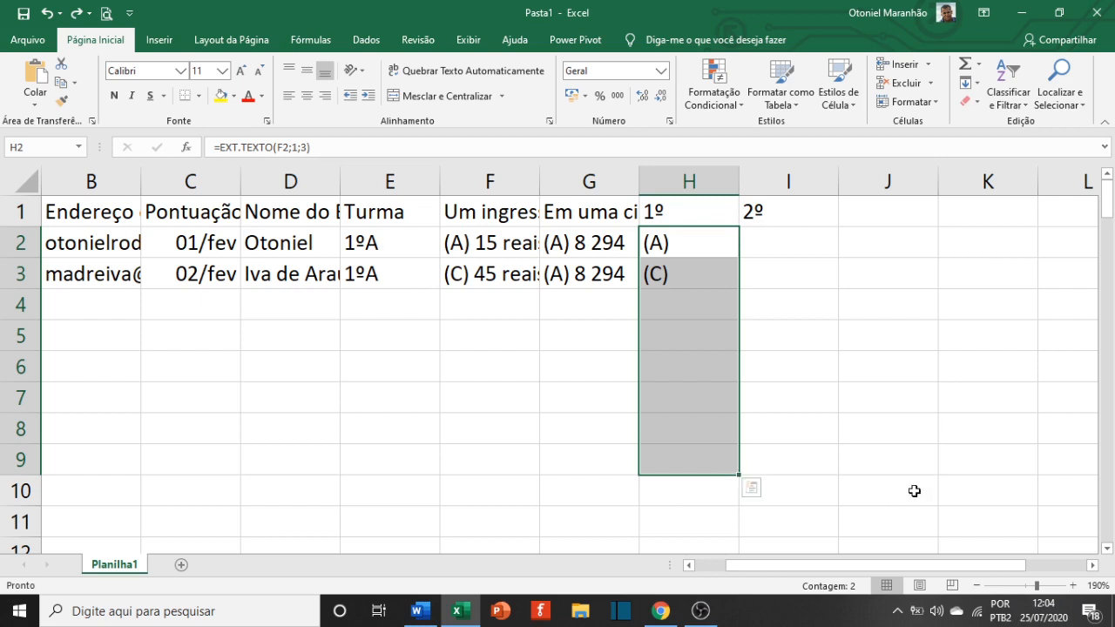
left_click(788, 365)
left_click_drag(725, 246, 803, 289)
left_click(875, 406)
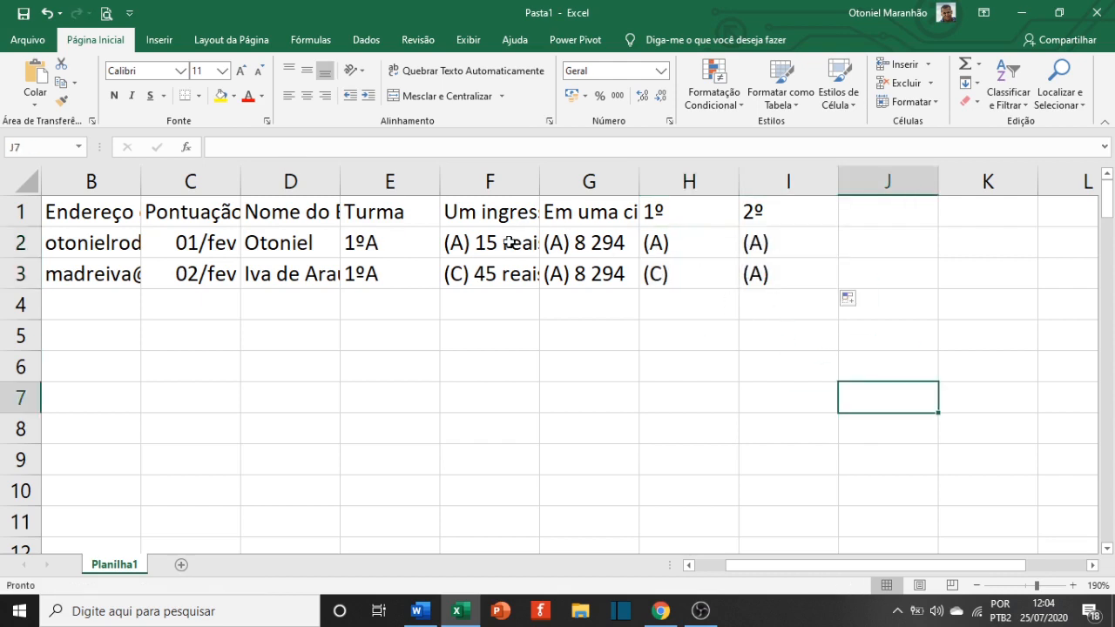
Examine the original full answers in F2:G3 for both students
left_click(580, 248)
left_click(580, 272)
left_click(512, 273)
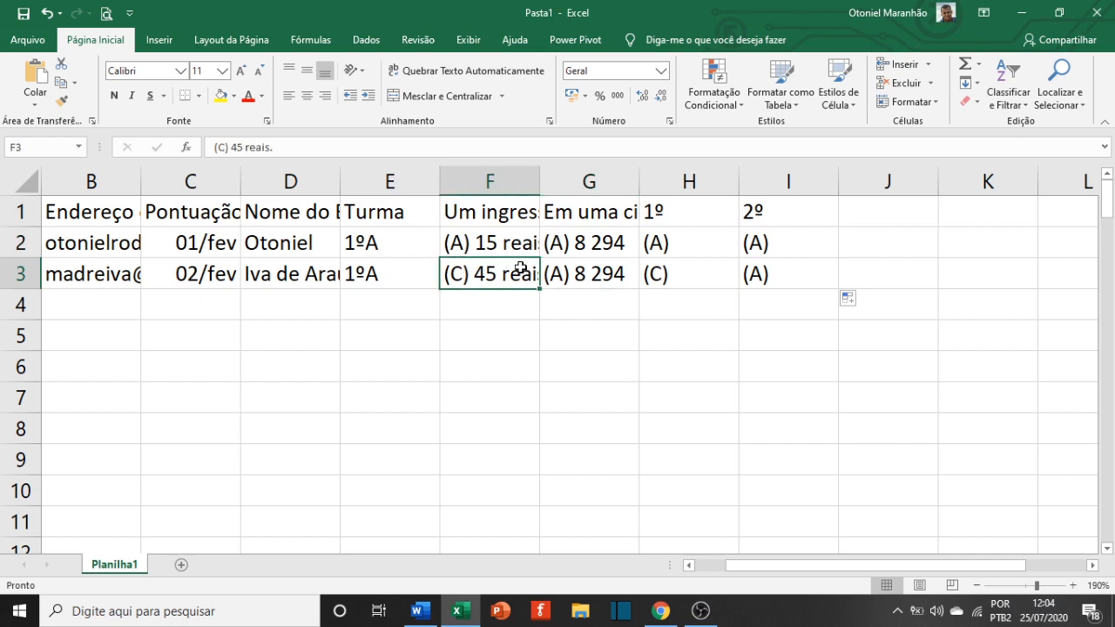
left_click(507, 244)
left_click(581, 244)
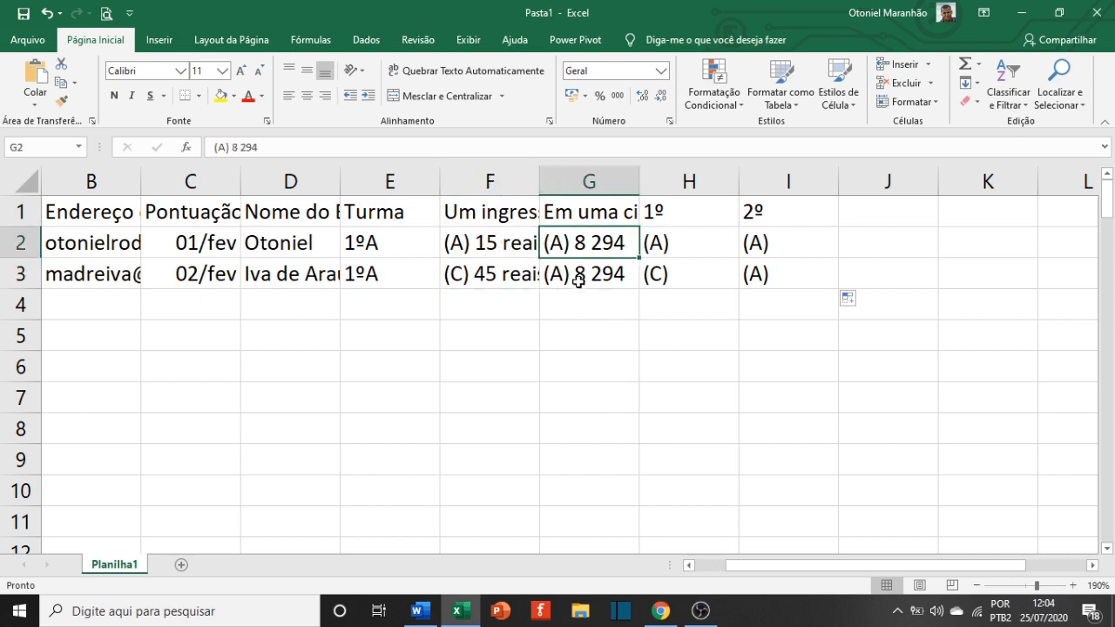
left_click(577, 272)
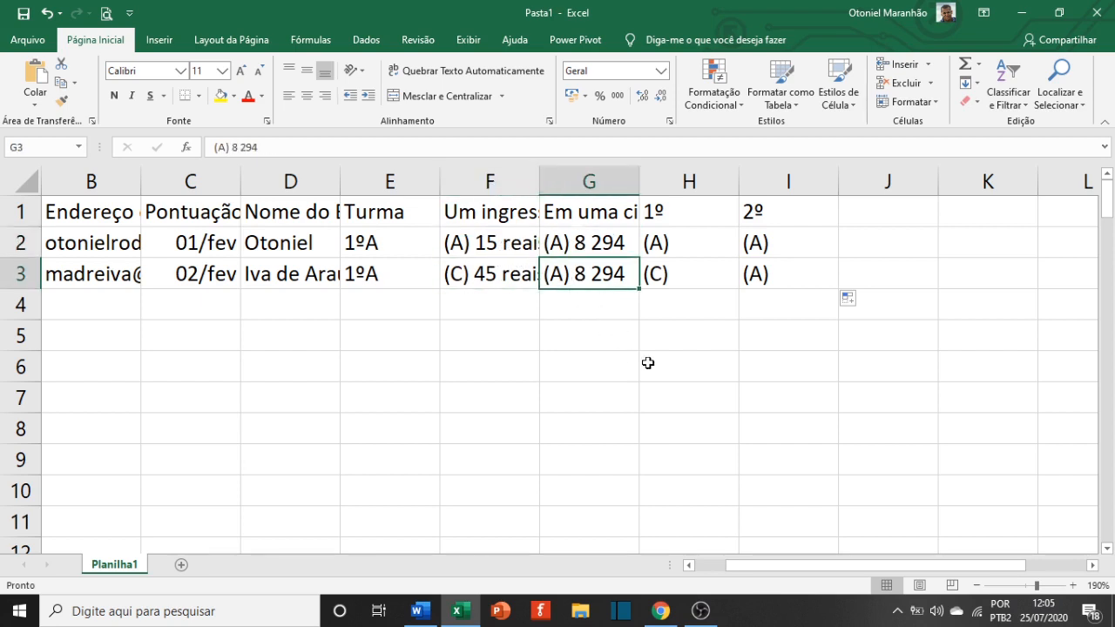
Hide the full-answer columns F and G, and review the first student's row across the remaining columns
left_click_drag(517, 182, 581, 181)
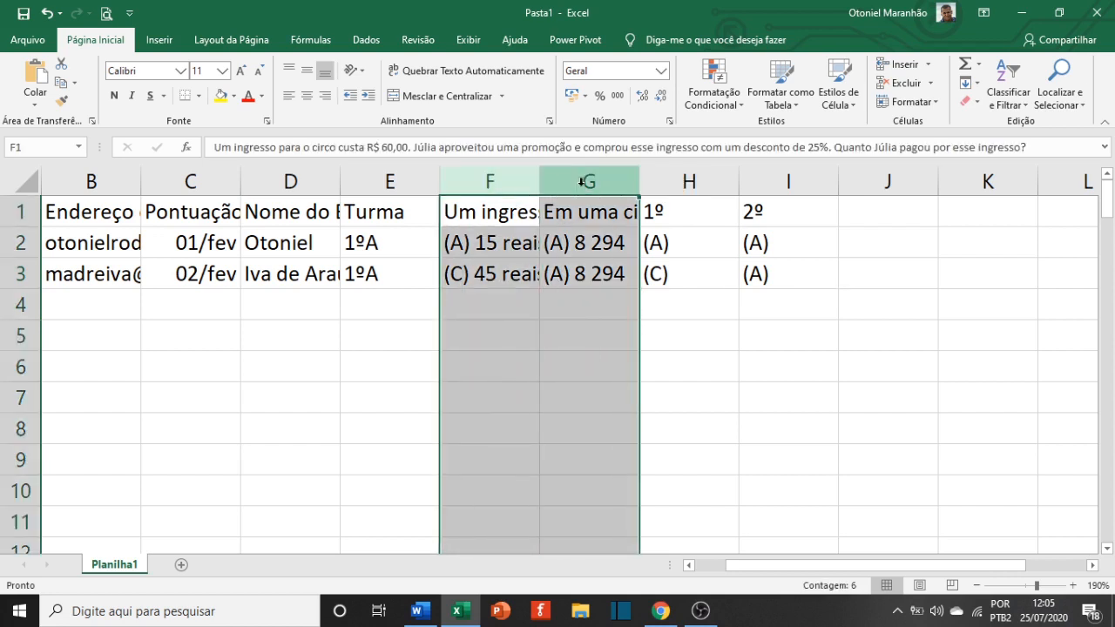
right_click(581, 182)
left_click(642, 398)
left_click(688, 366)
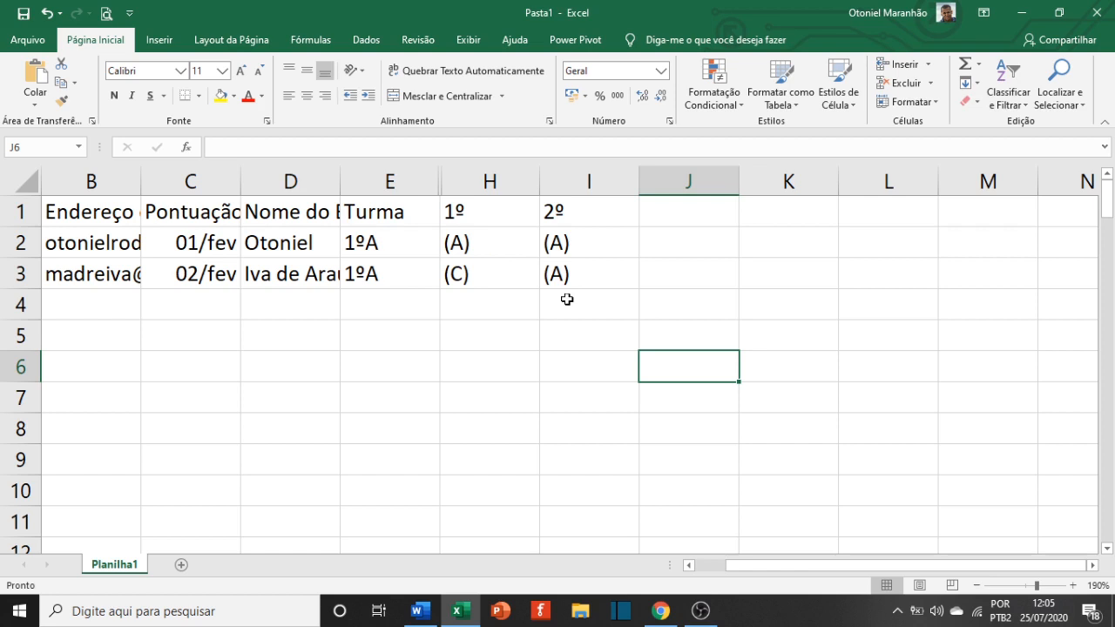
left_click(272, 252)
left_click(395, 249)
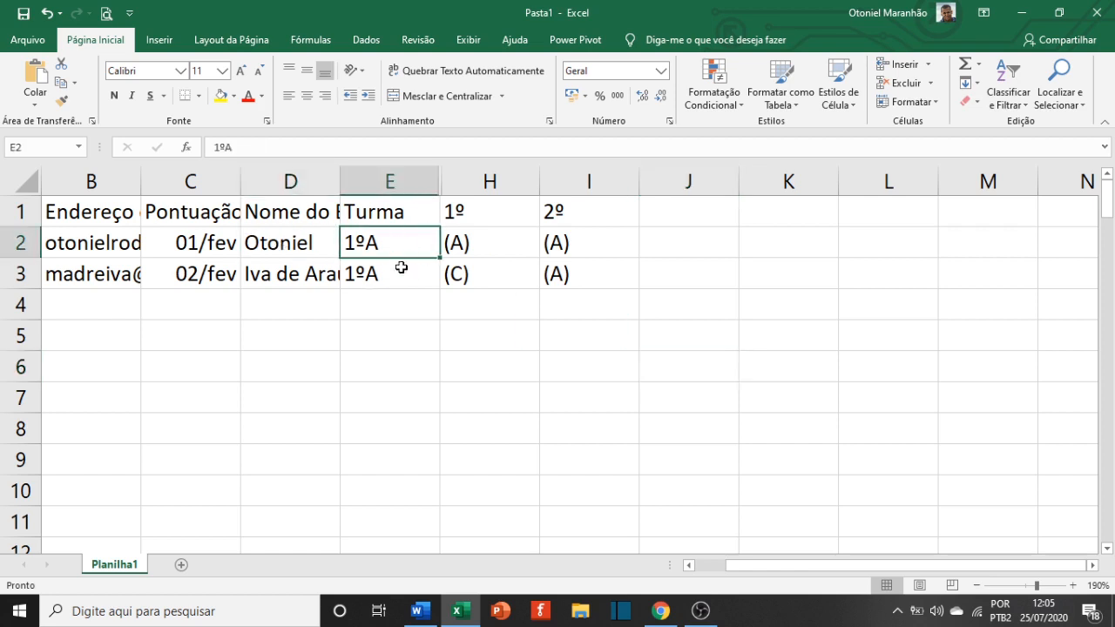
left_click(488, 251)
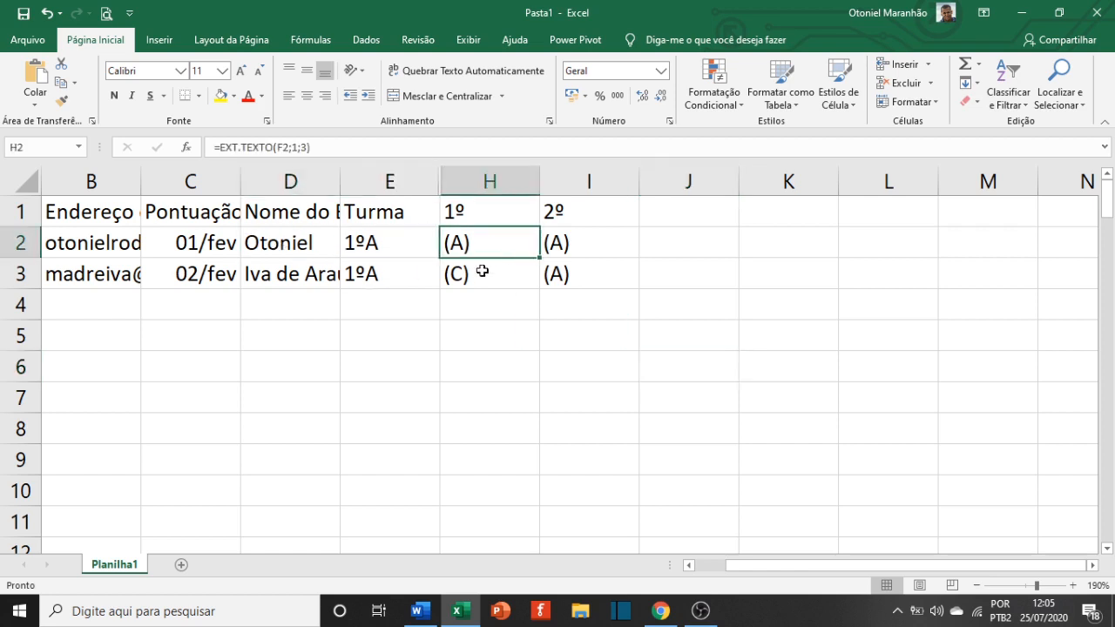
left_click(556, 245)
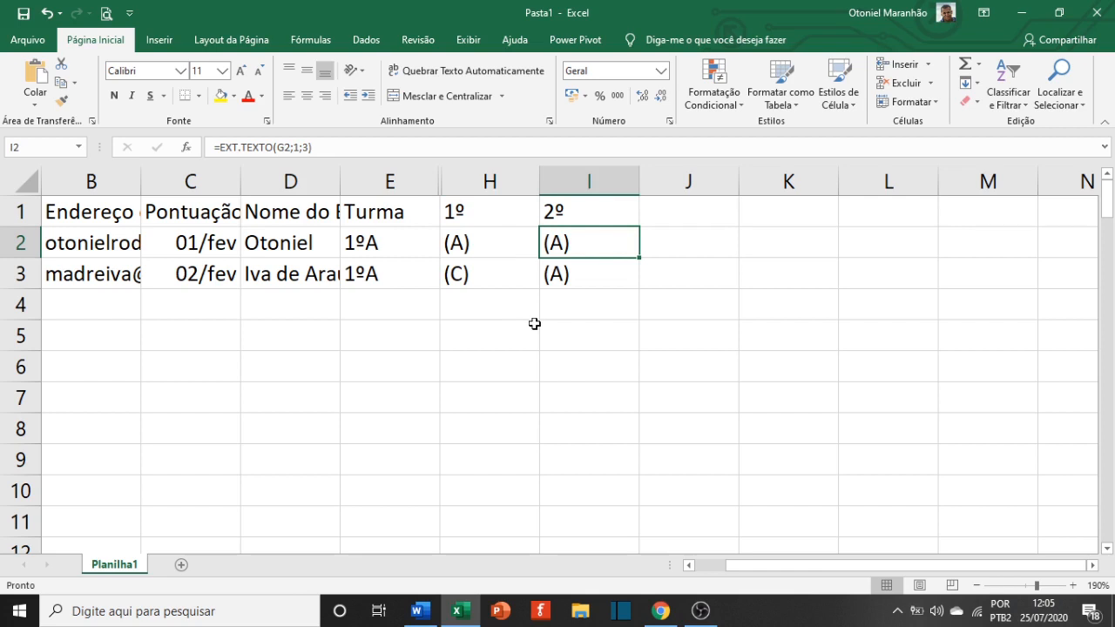
Unhide columns F and G between the Turma and 1º columns
left_click_drag(456, 177, 415, 178)
right_click(480, 175)
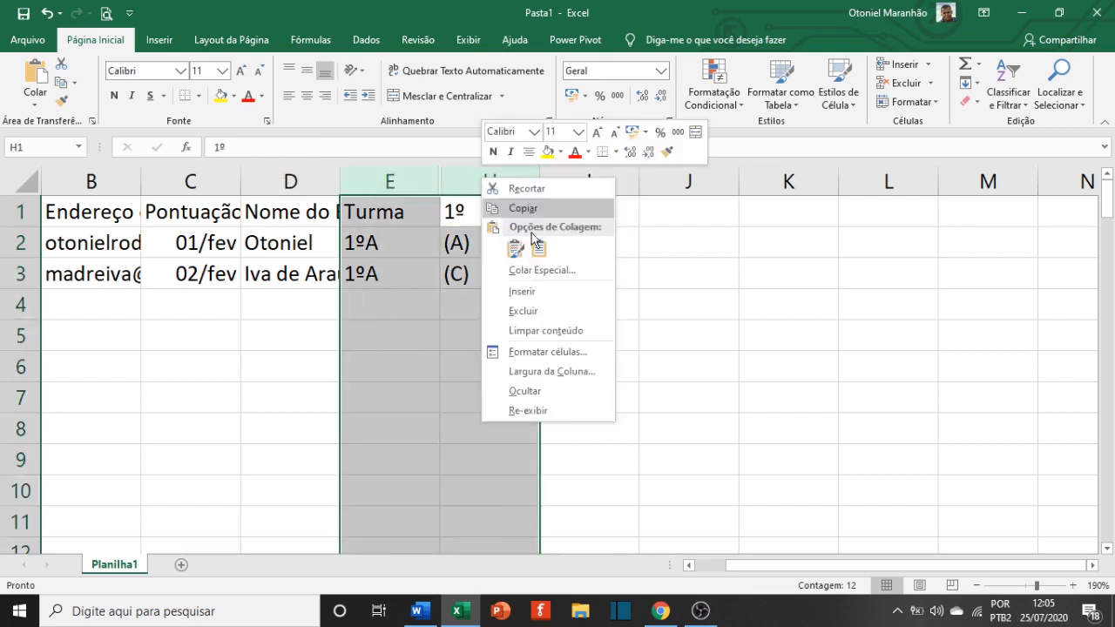
left_click(554, 410)
left_click(547, 368)
Hide the two question columns F and G once more
left_click_drag(597, 183, 511, 178)
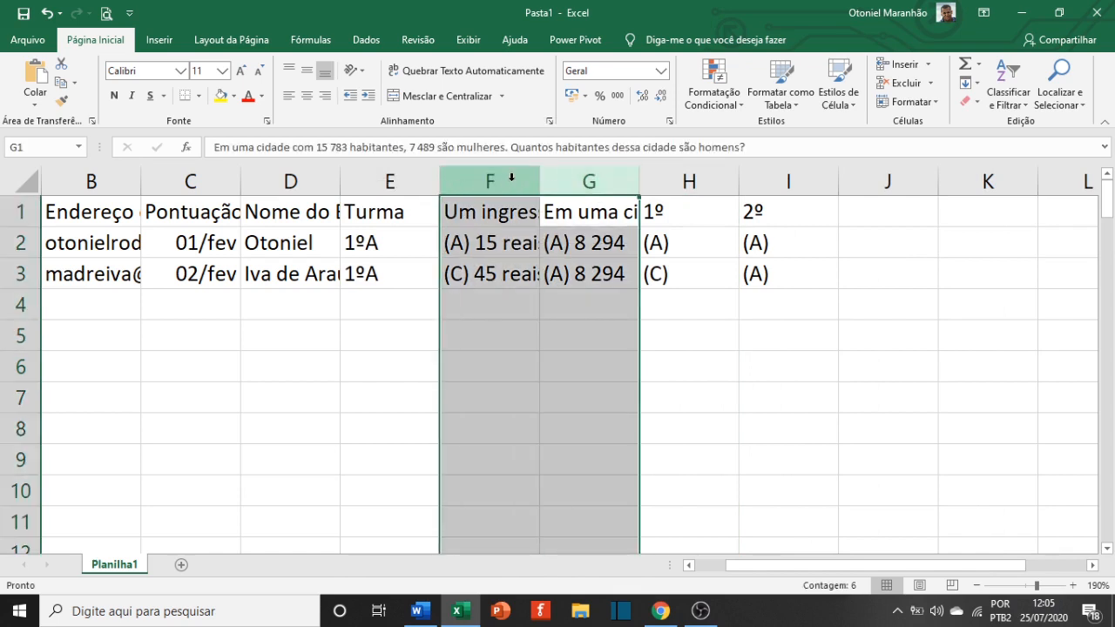
right_click(511, 177)
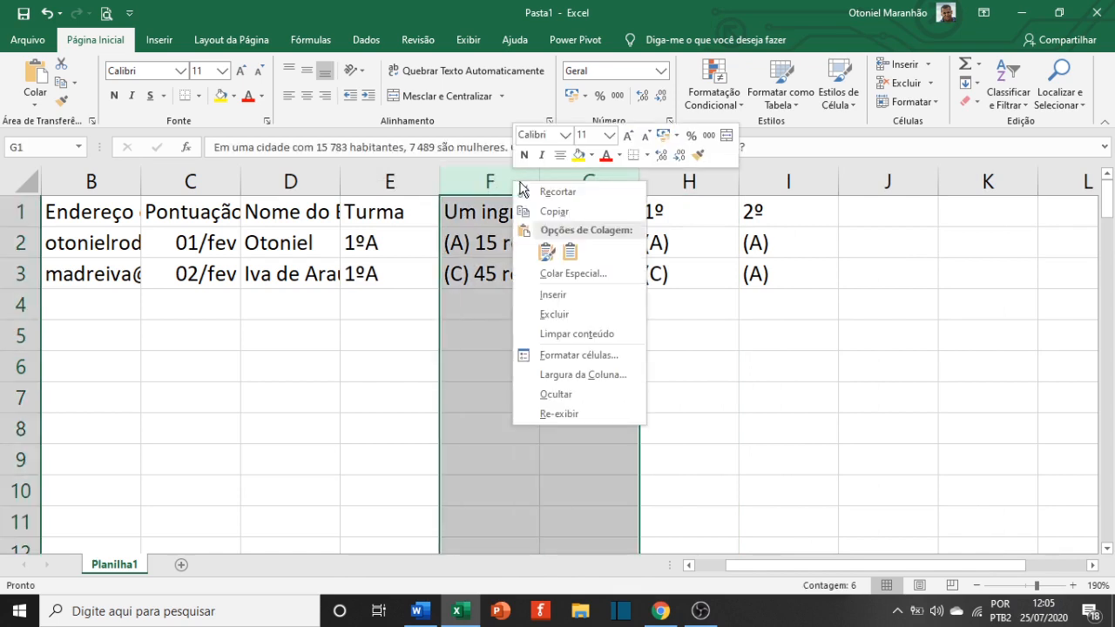
left_click(557, 395)
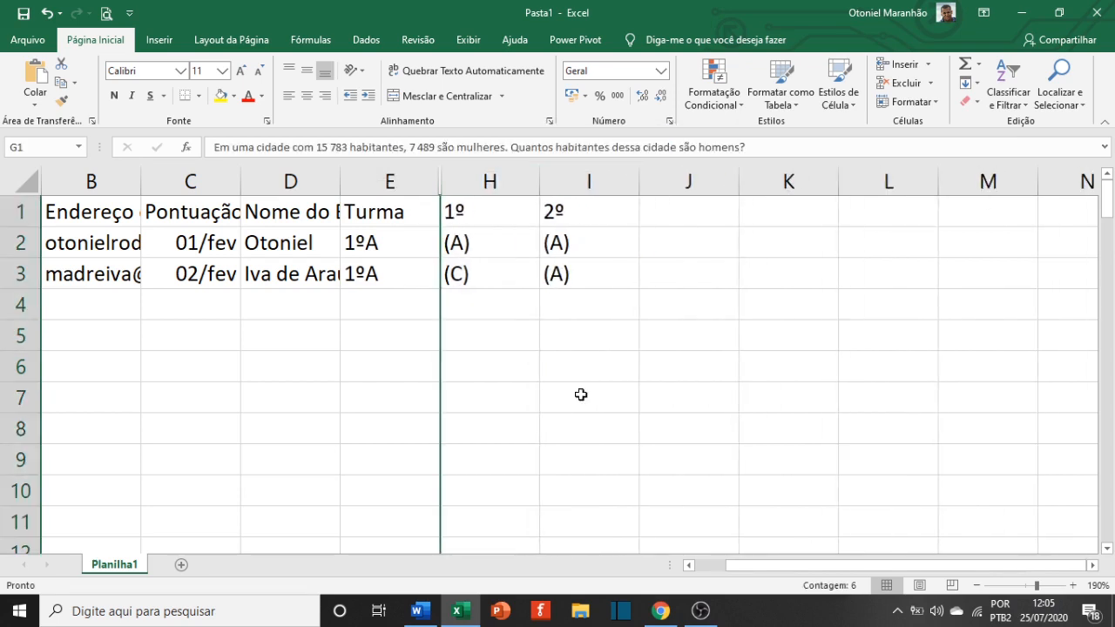
Select columns E through H and unhide the question columns between them
left_click(479, 184)
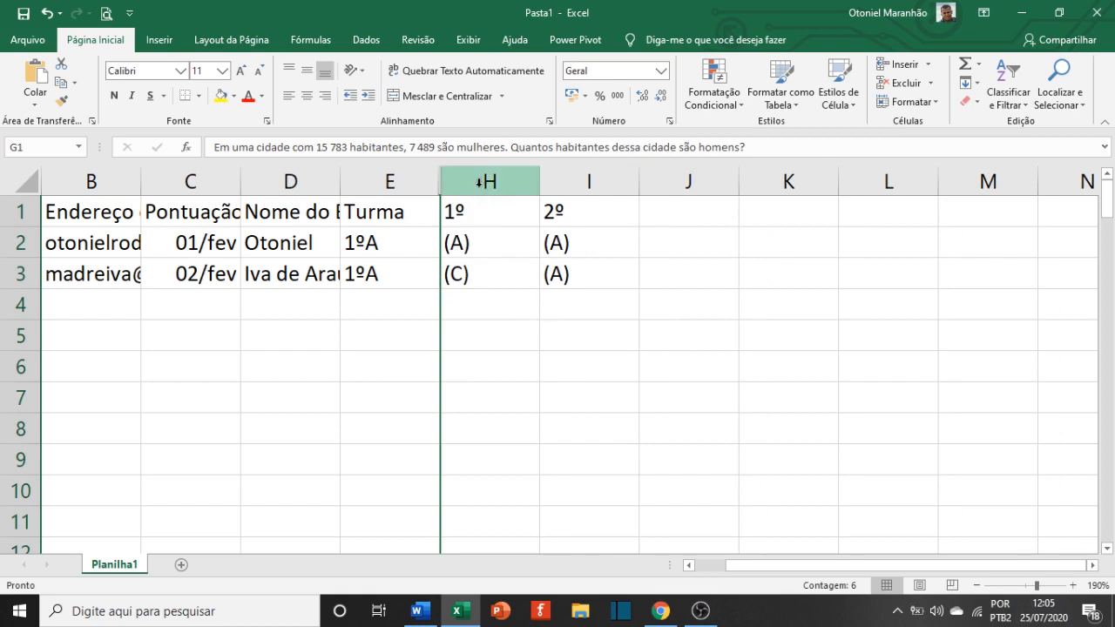
left_click_drag(479, 184, 413, 182)
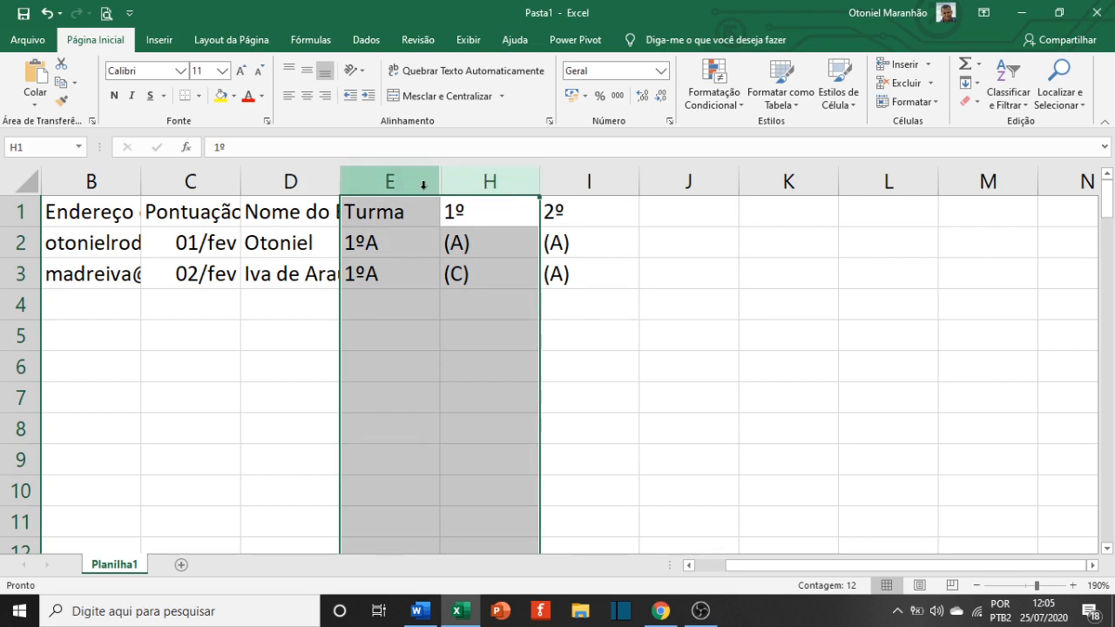
right_click(424, 185)
left_click(508, 422)
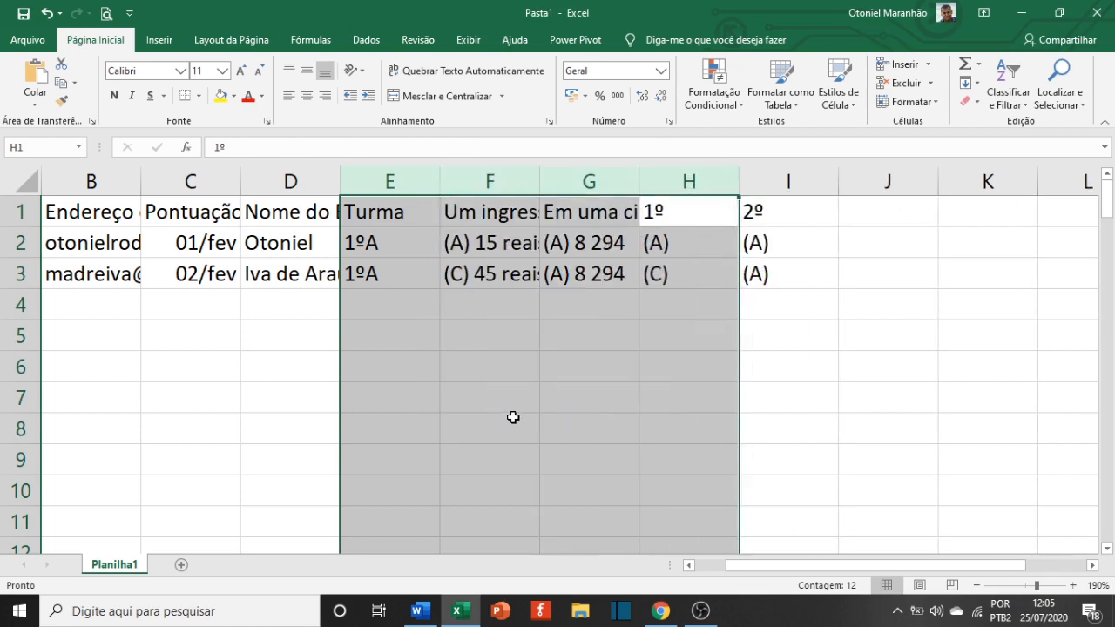
left_click(514, 426)
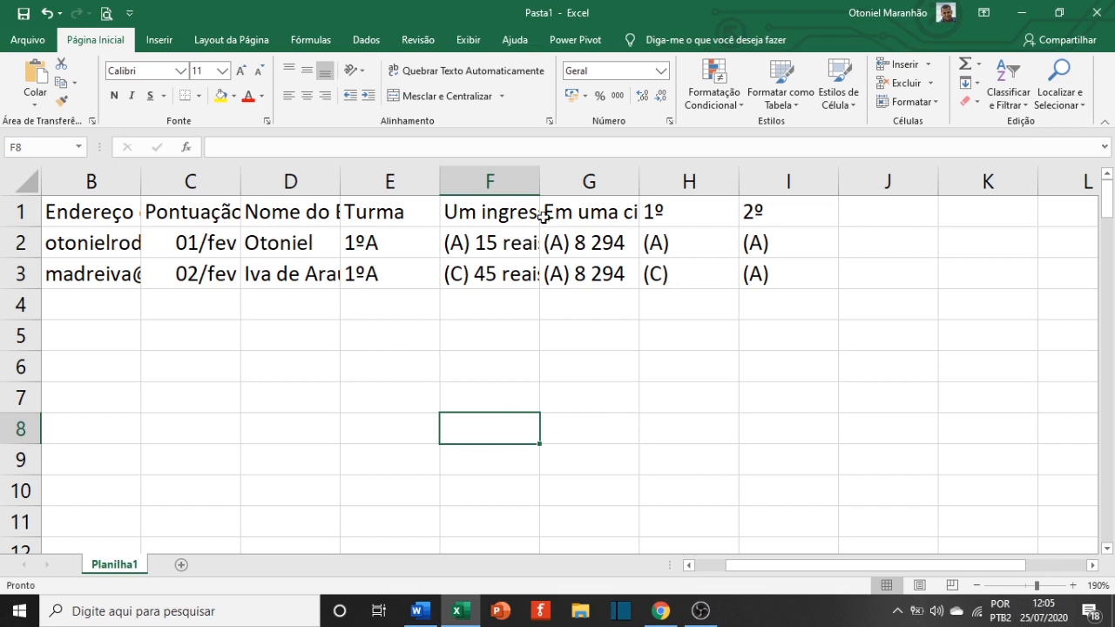
Compare the full-answer columns F and G with the extracted letters in the 1º and 2º columns
left_click_drag(525, 182, 575, 180)
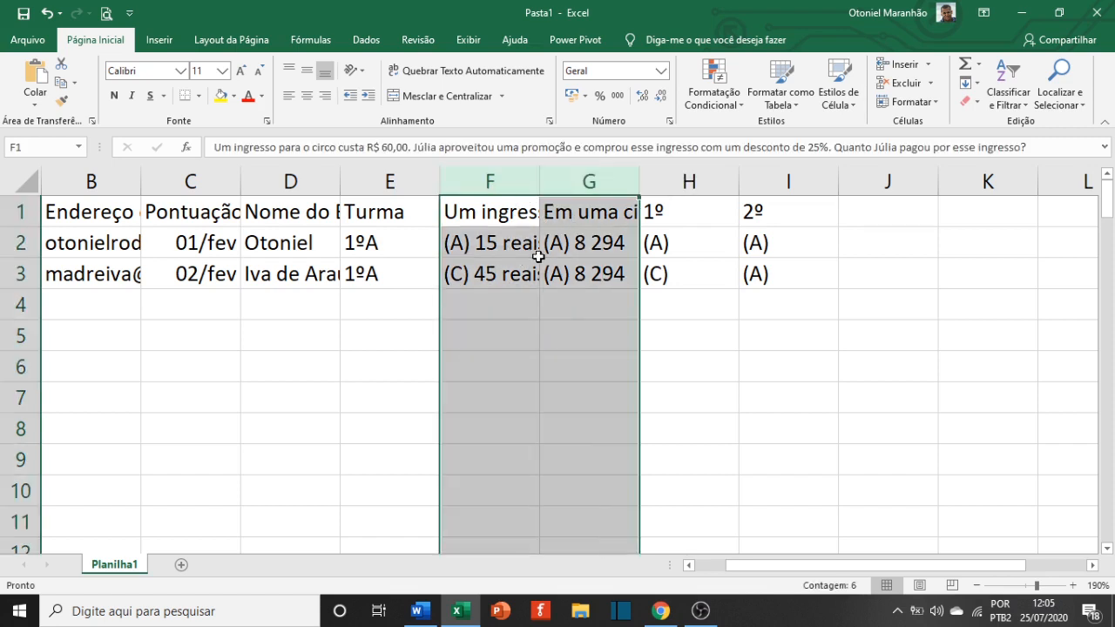
left_click_drag(688, 214, 754, 273)
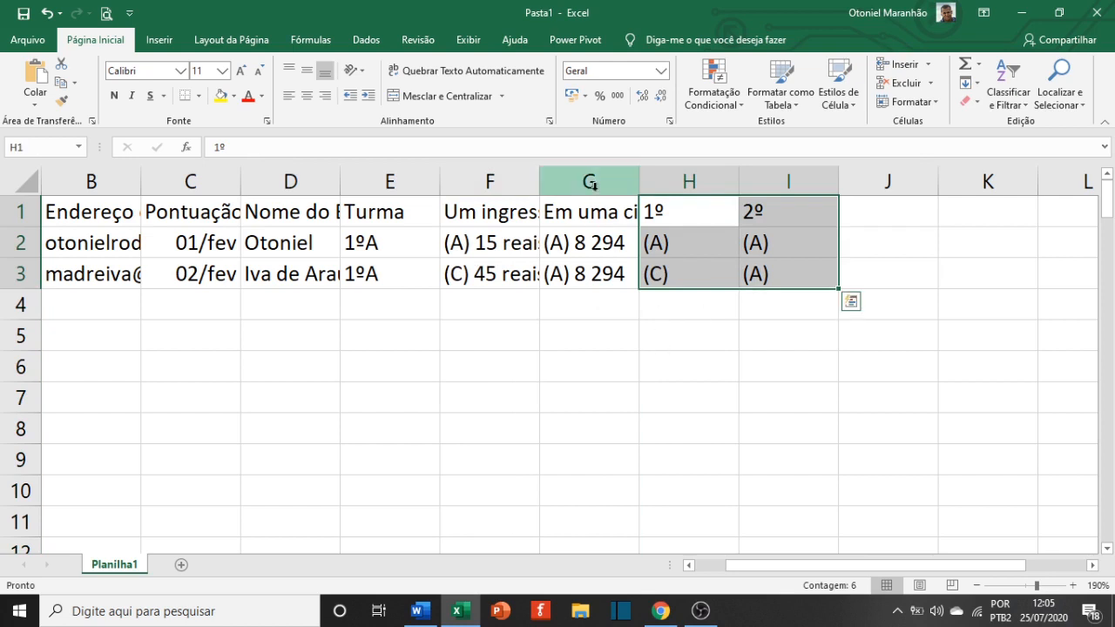
left_click_drag(589, 181, 516, 181)
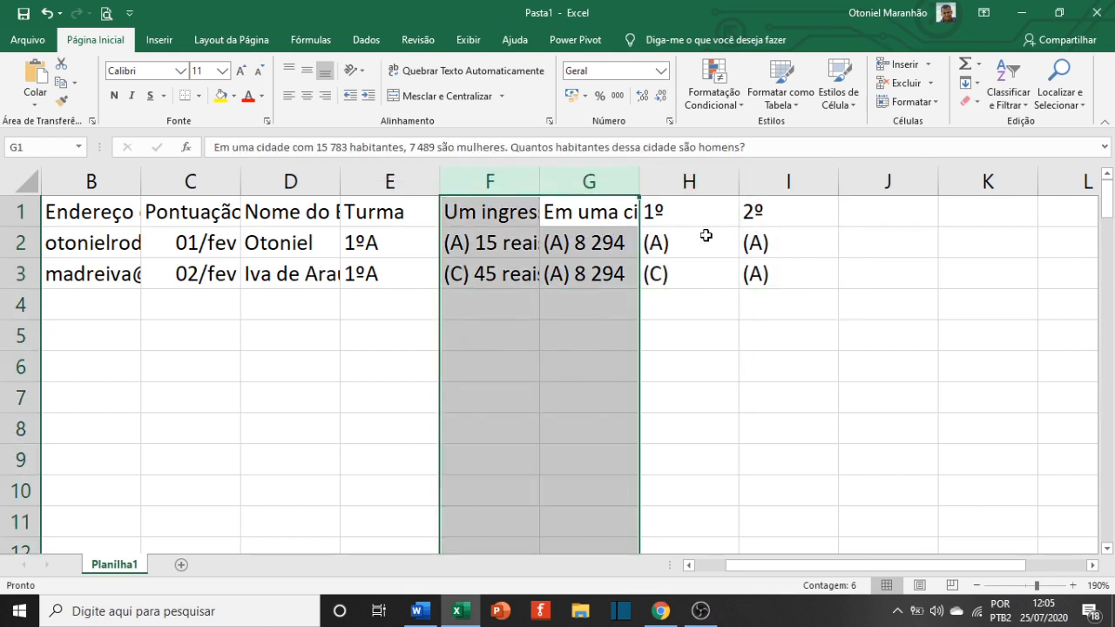
left_click_drag(709, 236, 749, 272)
left_click(590, 335)
Try deleting the full-answer columns F and G, and inspect the formulas in the 1º and 2º columns
left_click_drag(512, 180, 587, 179)
left_click_drag(511, 176, 590, 179)
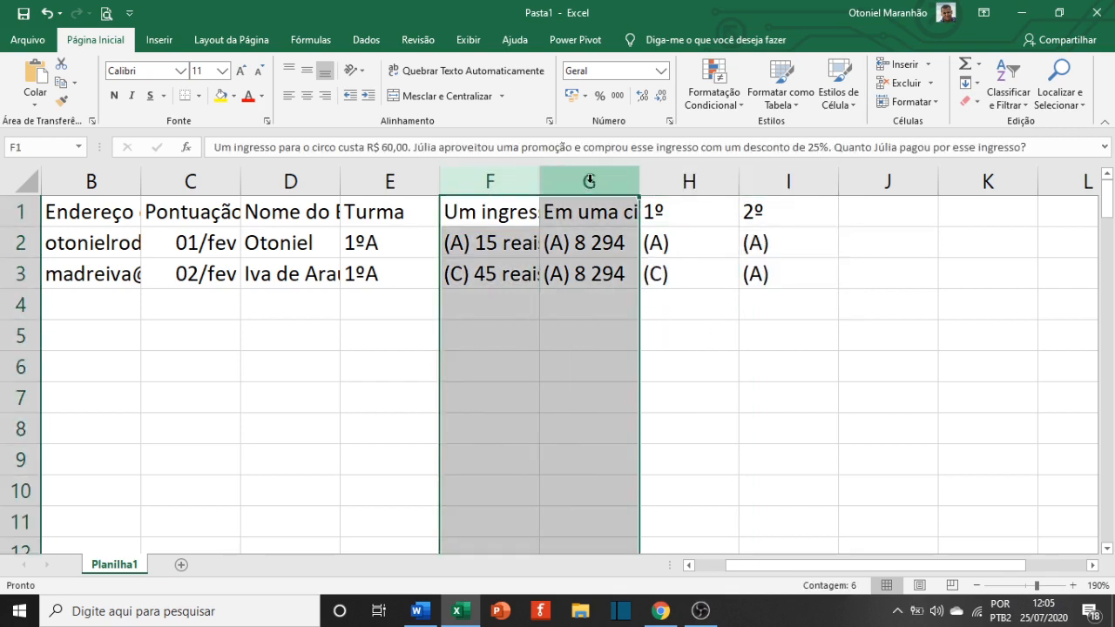
right_click(565, 180)
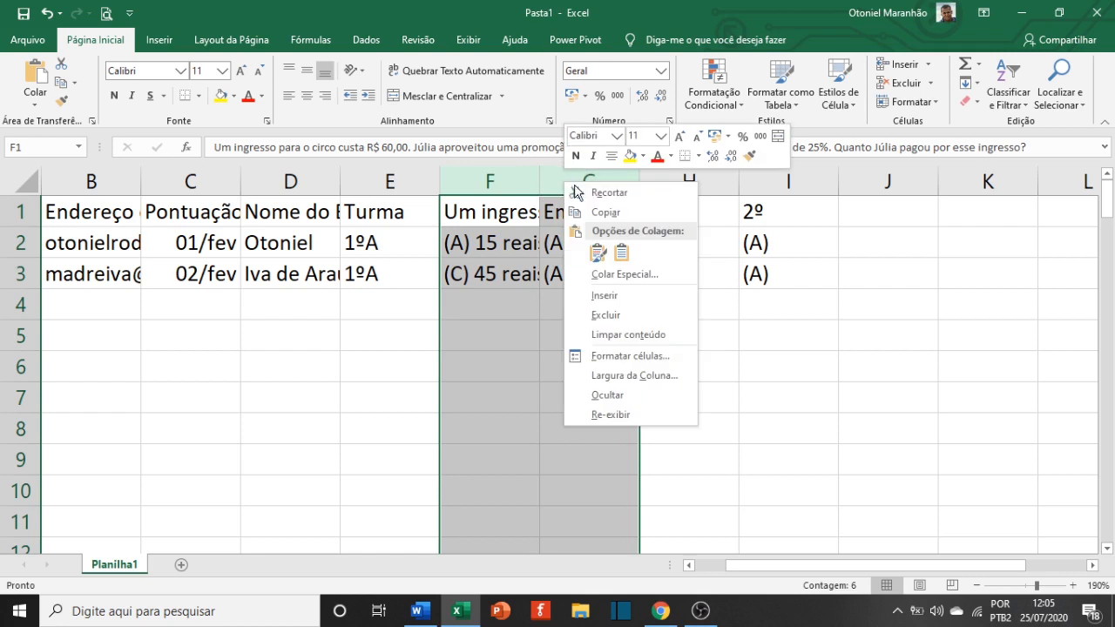
left_click(662, 316)
left_click_drag(506, 241, 551, 265)
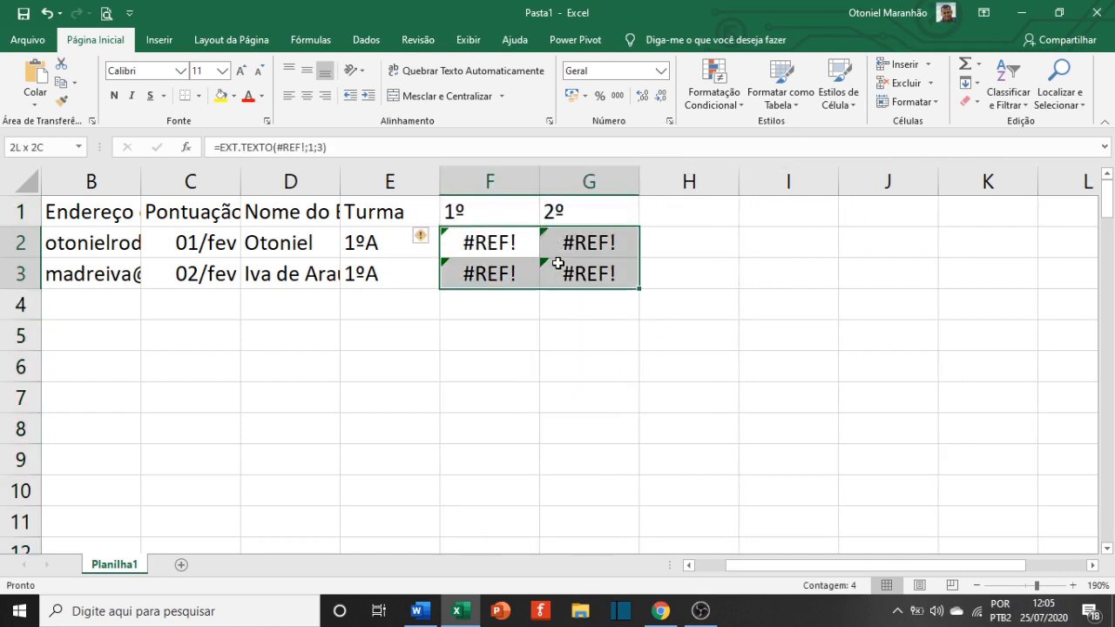
left_click(515, 246)
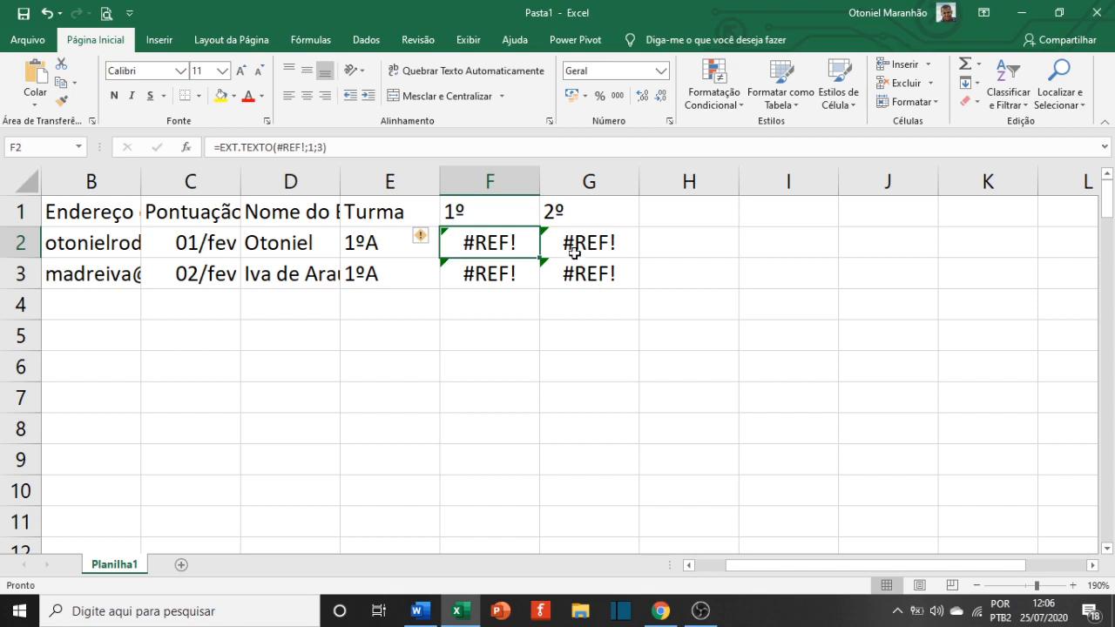
Undo the deletion of the full-answer columns F and G
left_click_drag(475, 182, 427, 182)
left_click(645, 303)
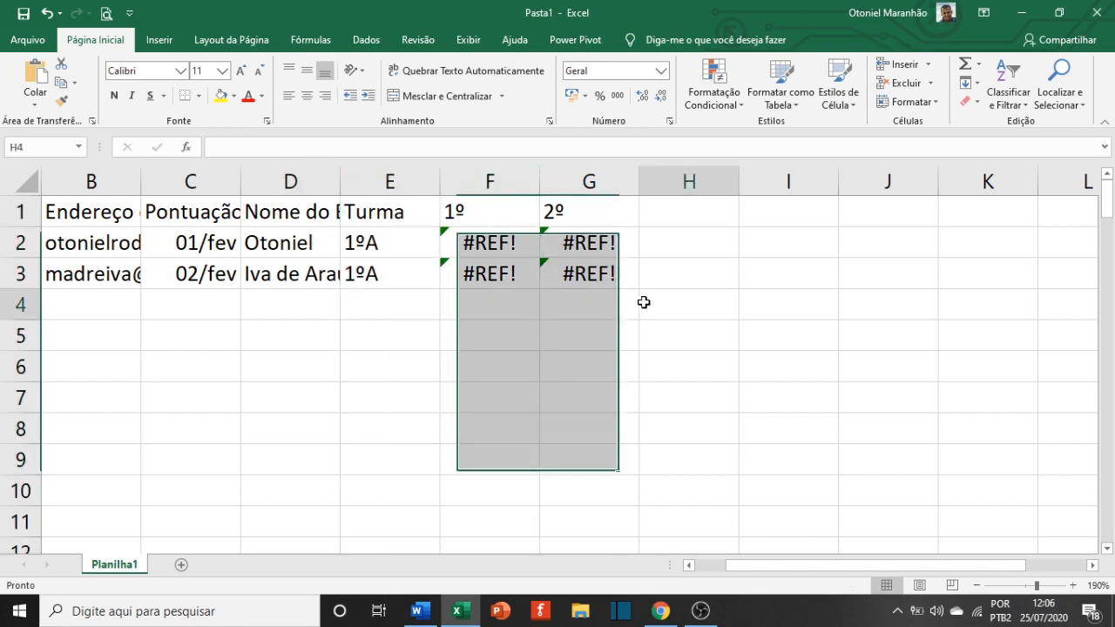
key("ctrl+z")
left_click(662, 333)
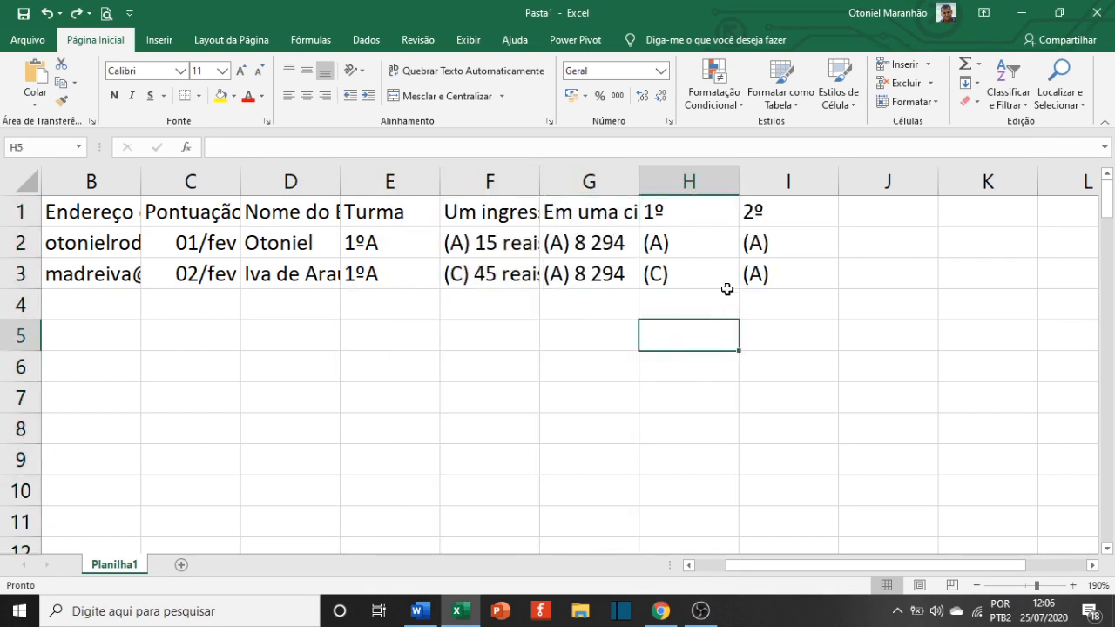
Inspect the EXT.TEXTO formula in H2, the extracted letters in H2:I3 and the original answer in F2
left_click(689, 245)
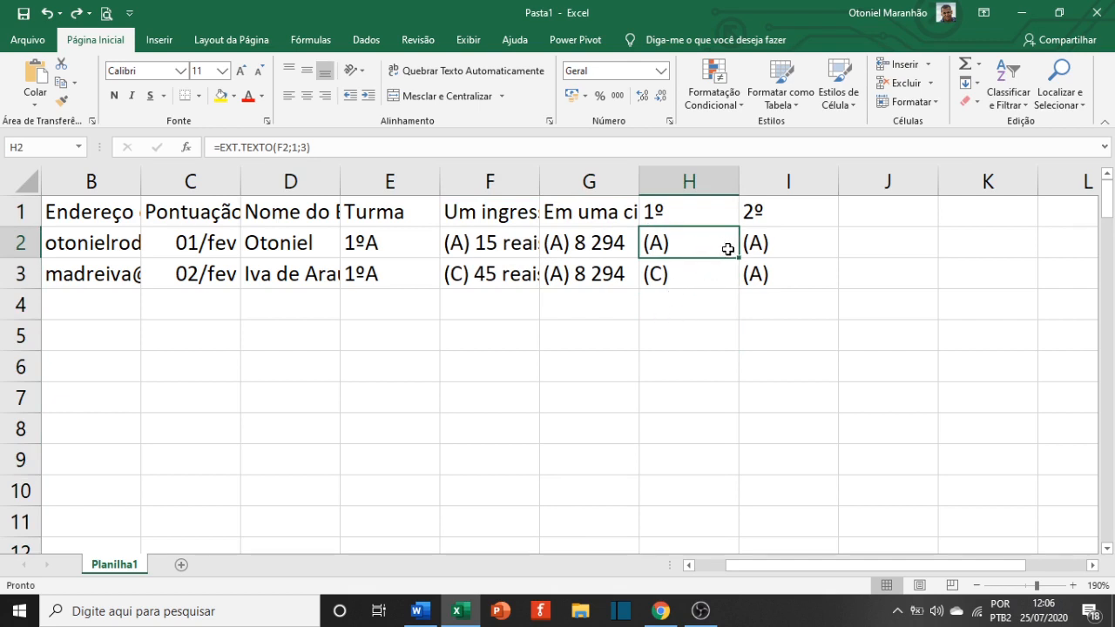
left_click_drag(728, 249, 763, 281)
left_click(728, 336)
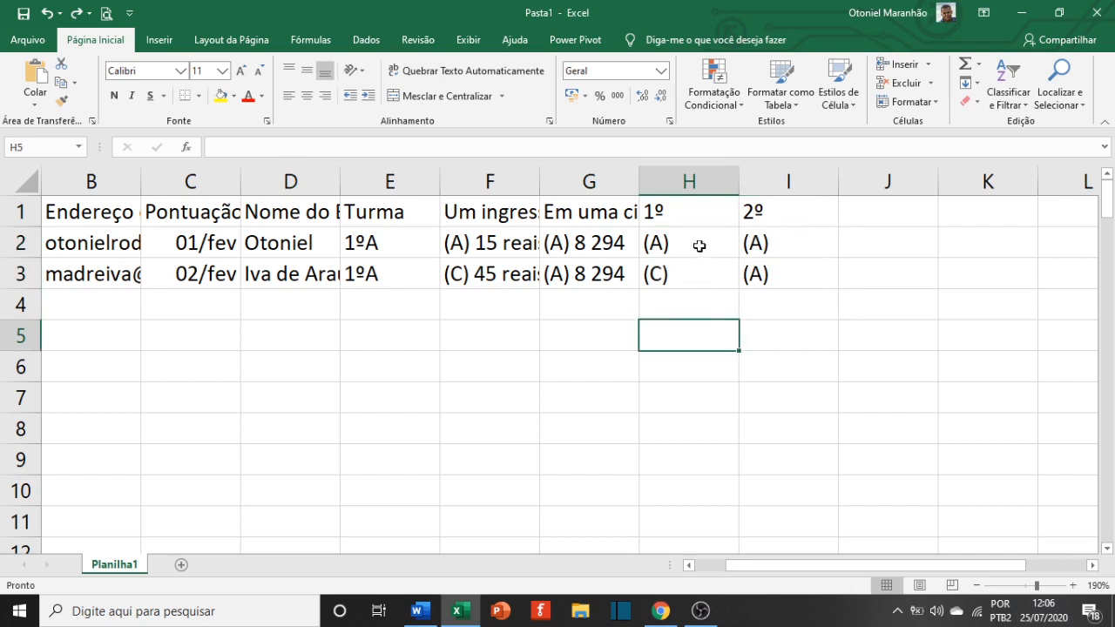
left_click(685, 369)
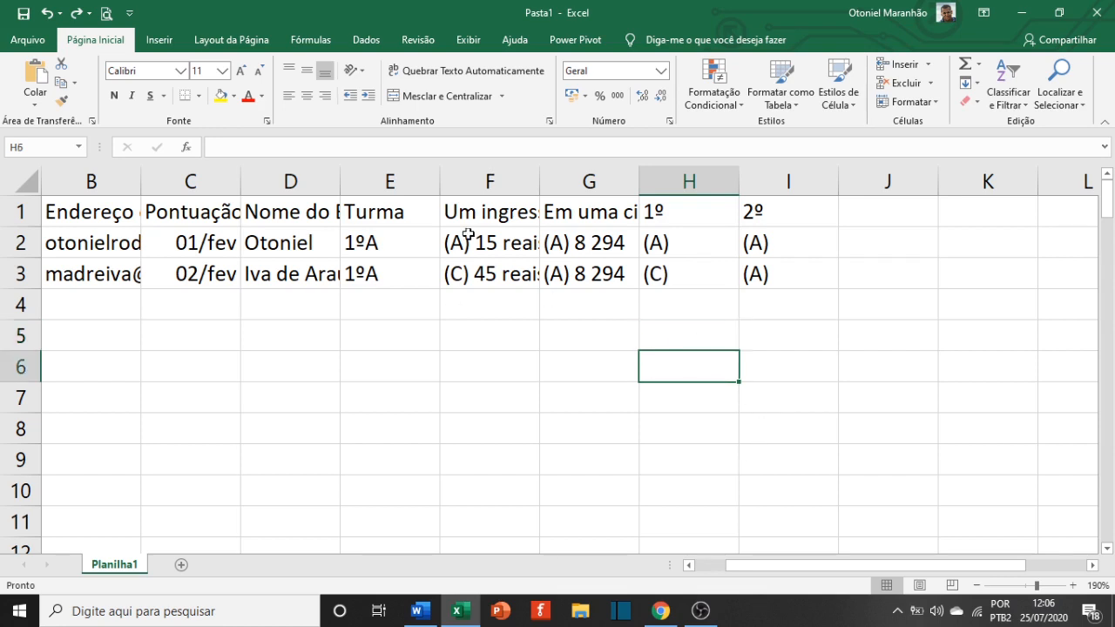
left_click(317, 153)
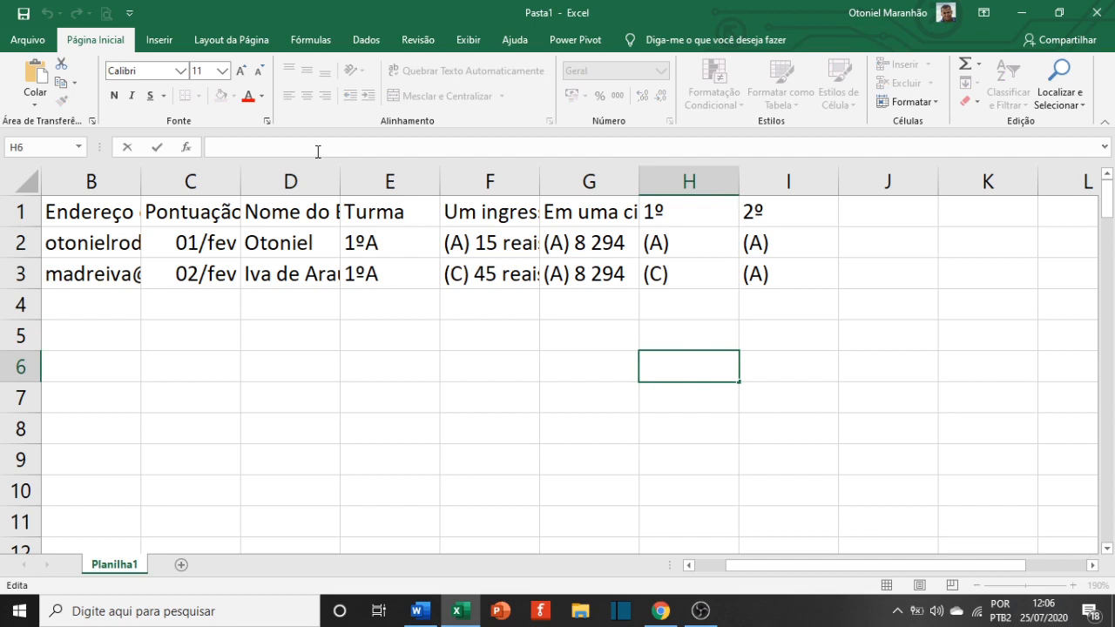
left_click(471, 364)
left_click(509, 244)
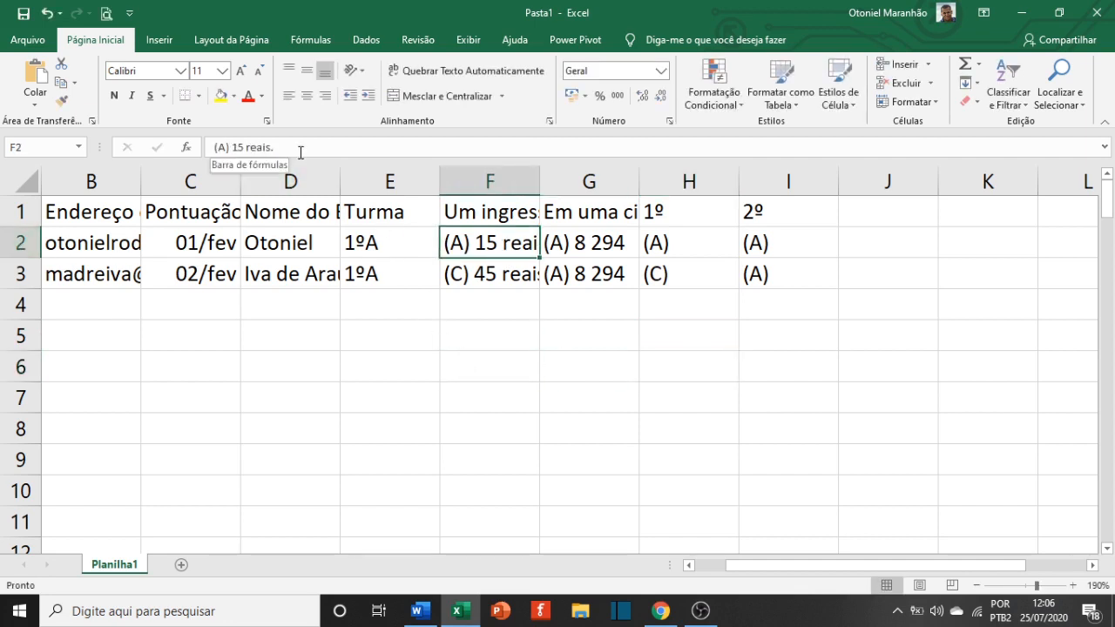
left_click(603, 399)
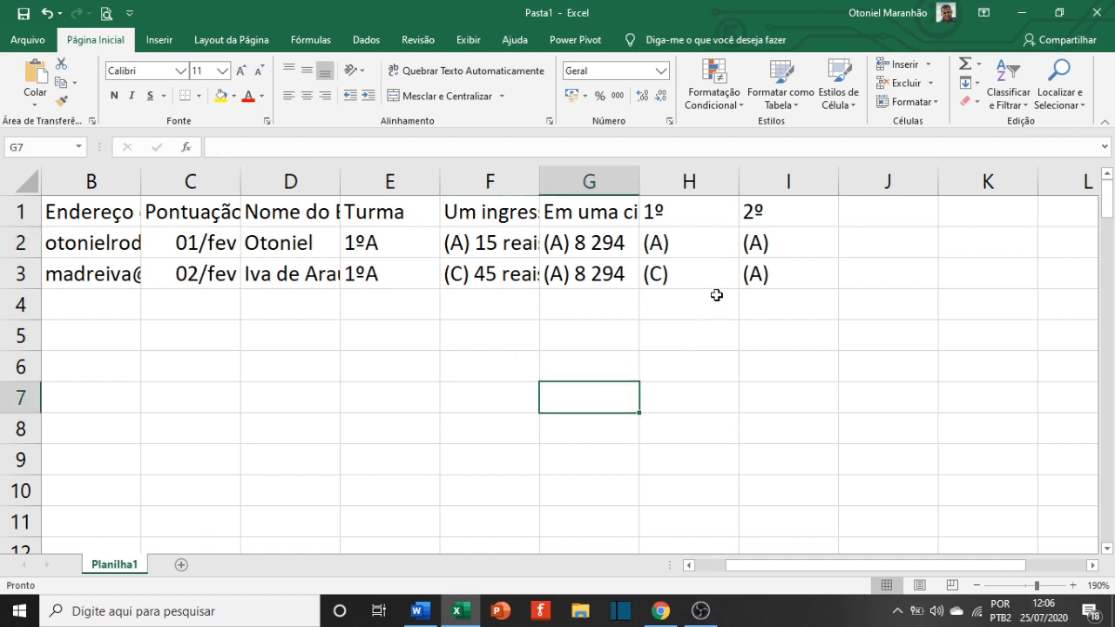
Inspect the EXT.TEXTO formula behind the first student's 1º answer in cell H2
left_click(696, 246)
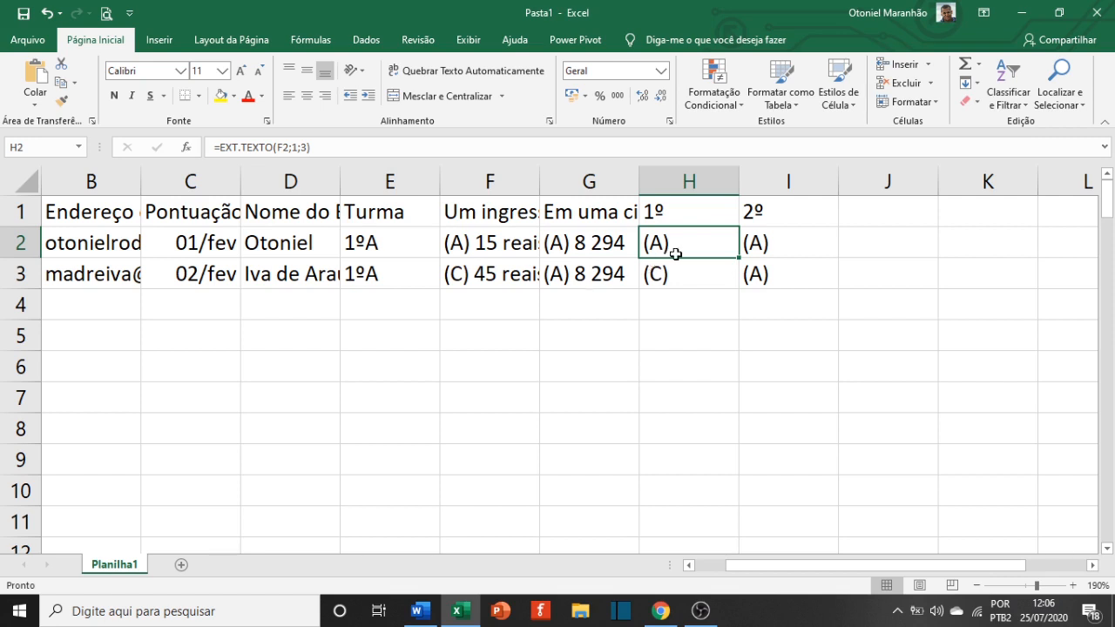
left_click(348, 148)
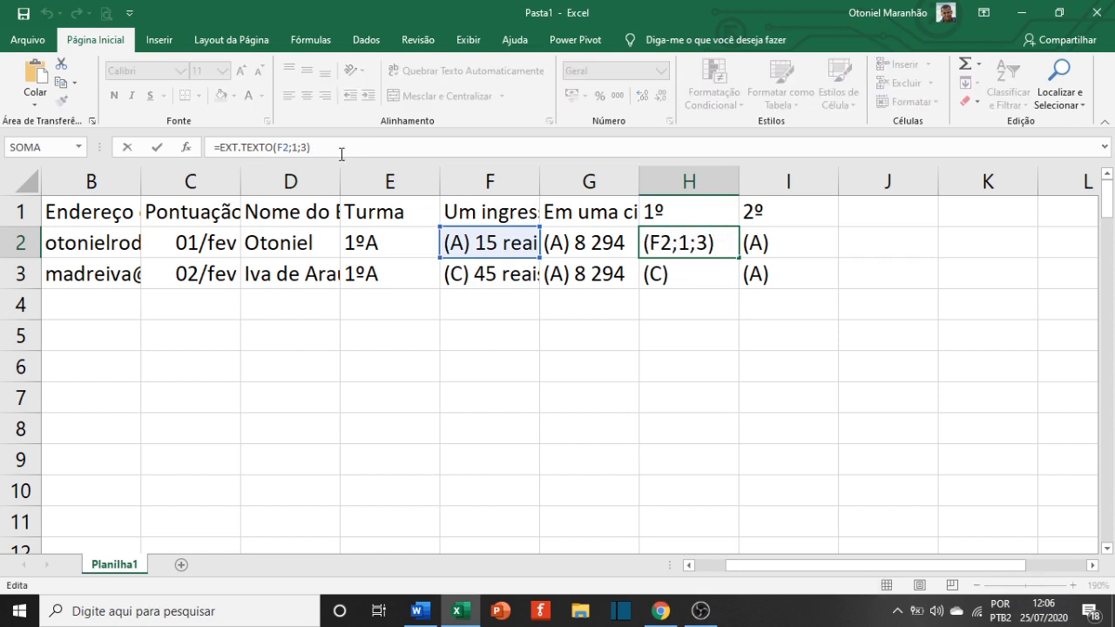
key("Return")
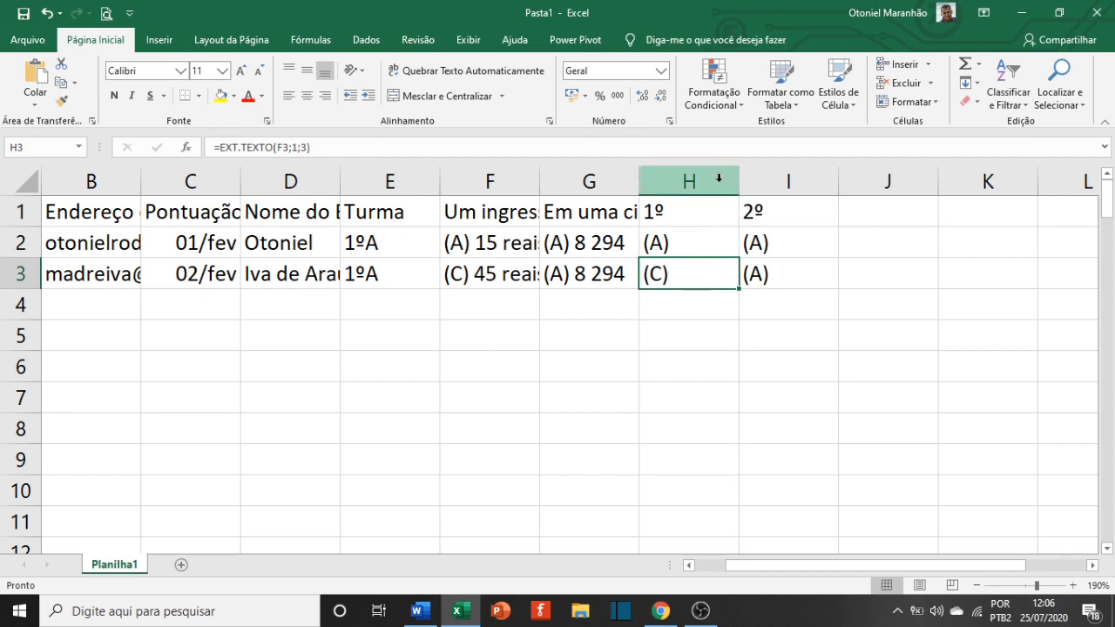
left_click_drag(712, 182, 758, 179)
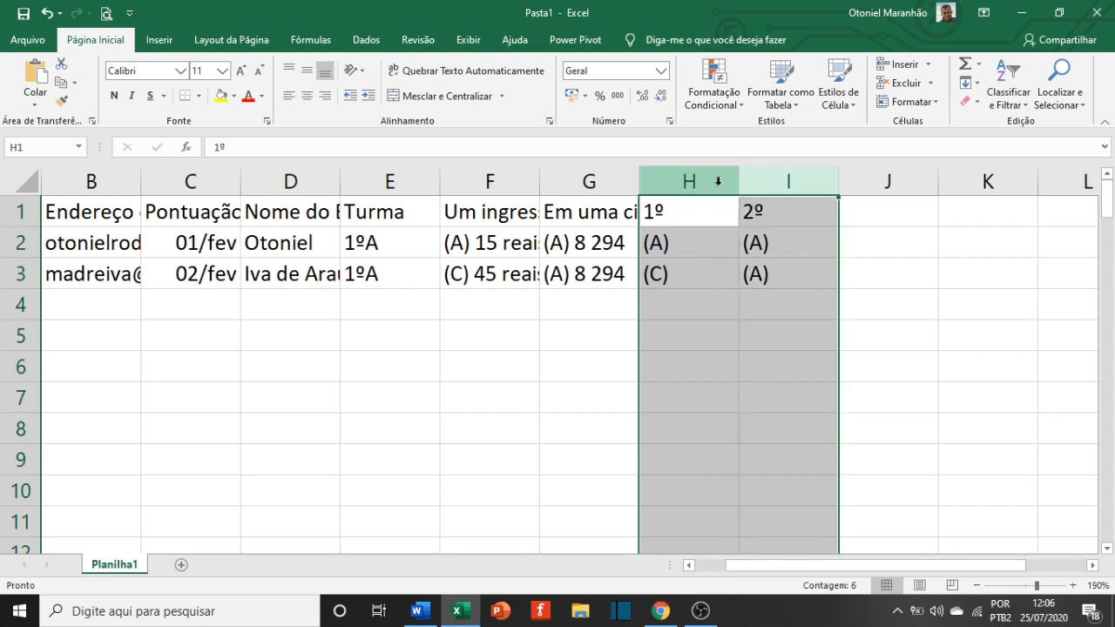
left_click(709, 299)
left_click(695, 380)
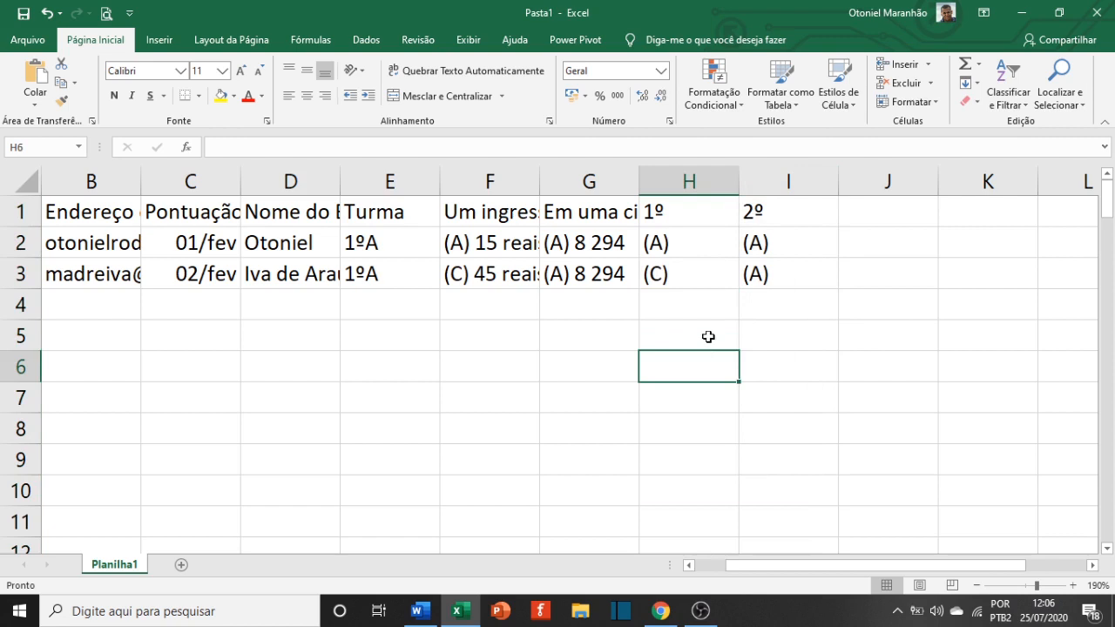
left_click(709, 334)
left_click(778, 331)
left_click_drag(690, 210, 707, 497)
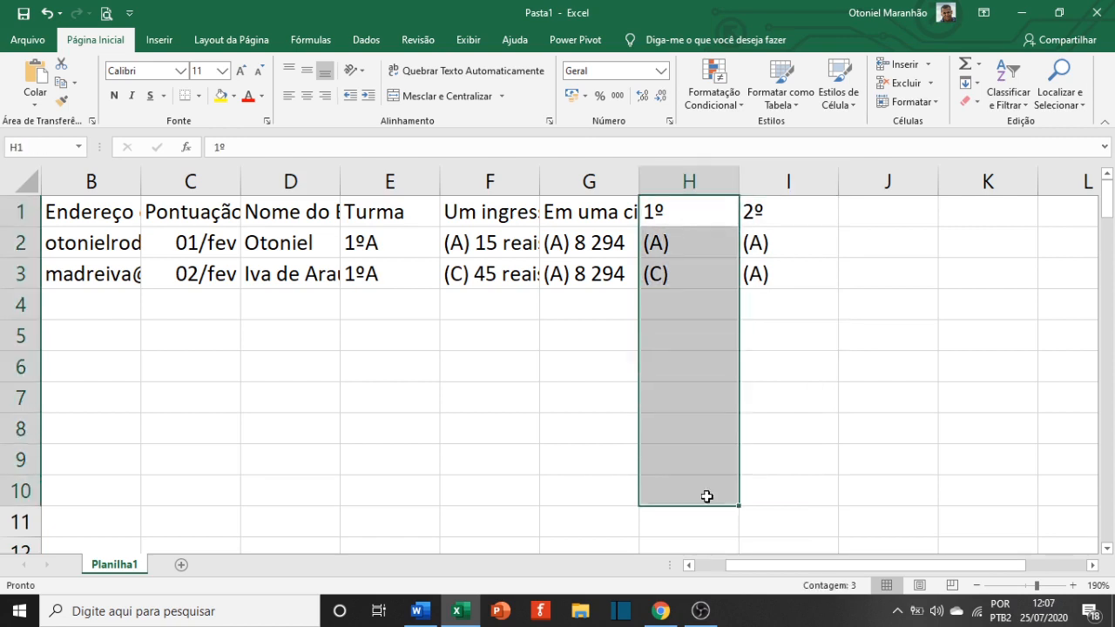
left_click(754, 277)
Replace the formulas in columns H and I with static values by copying the columns and pasting values in place
left_click_drag(717, 181, 751, 210)
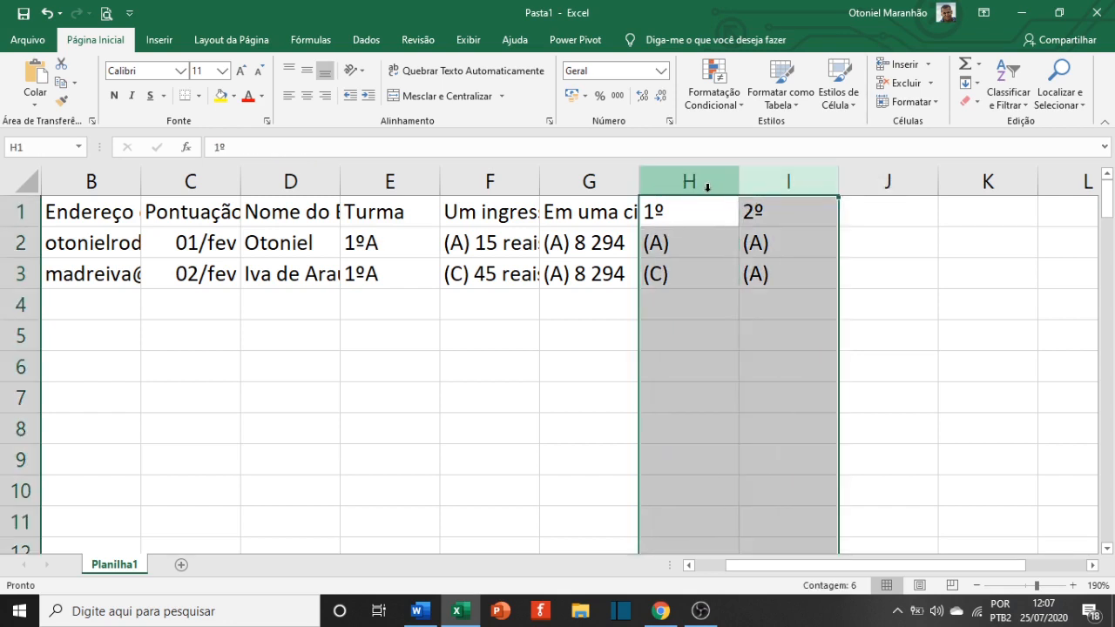
key("ctrl+c")
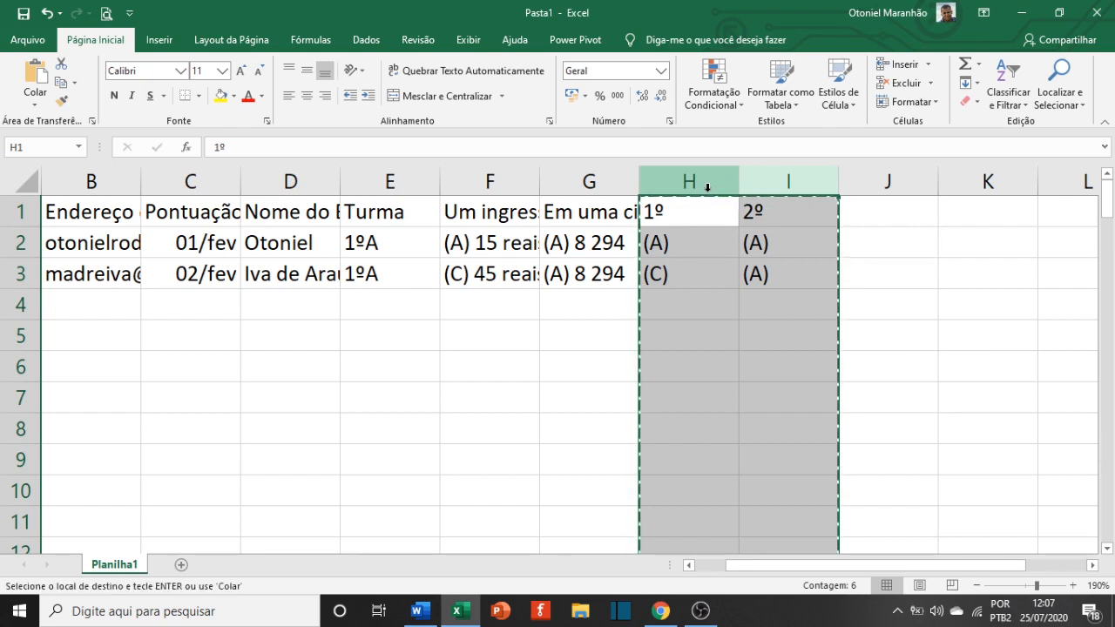
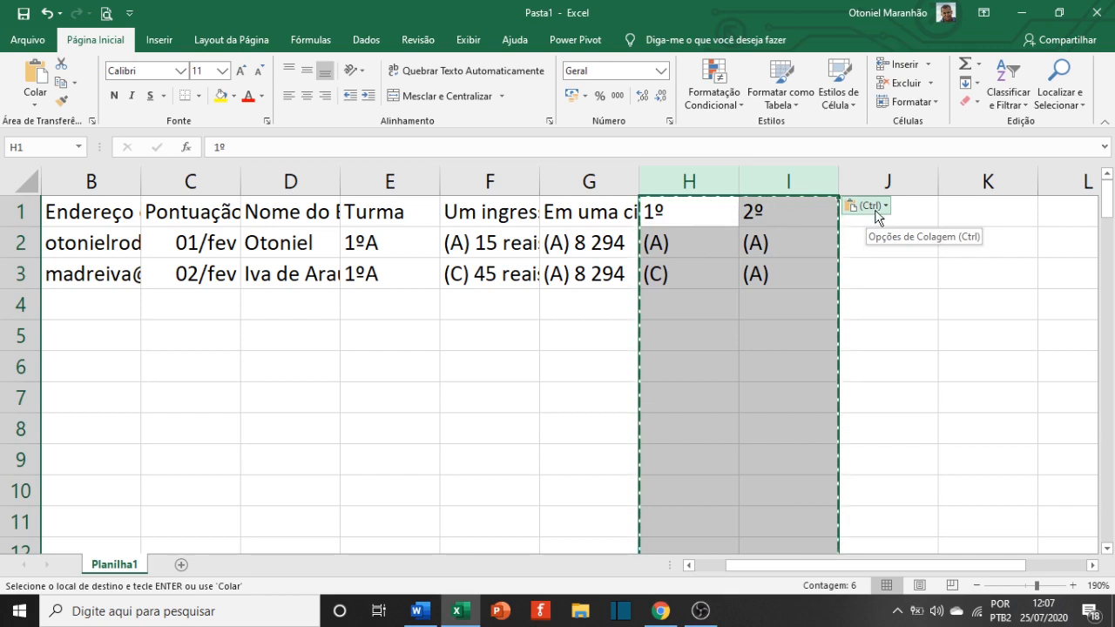
left_click(883, 209)
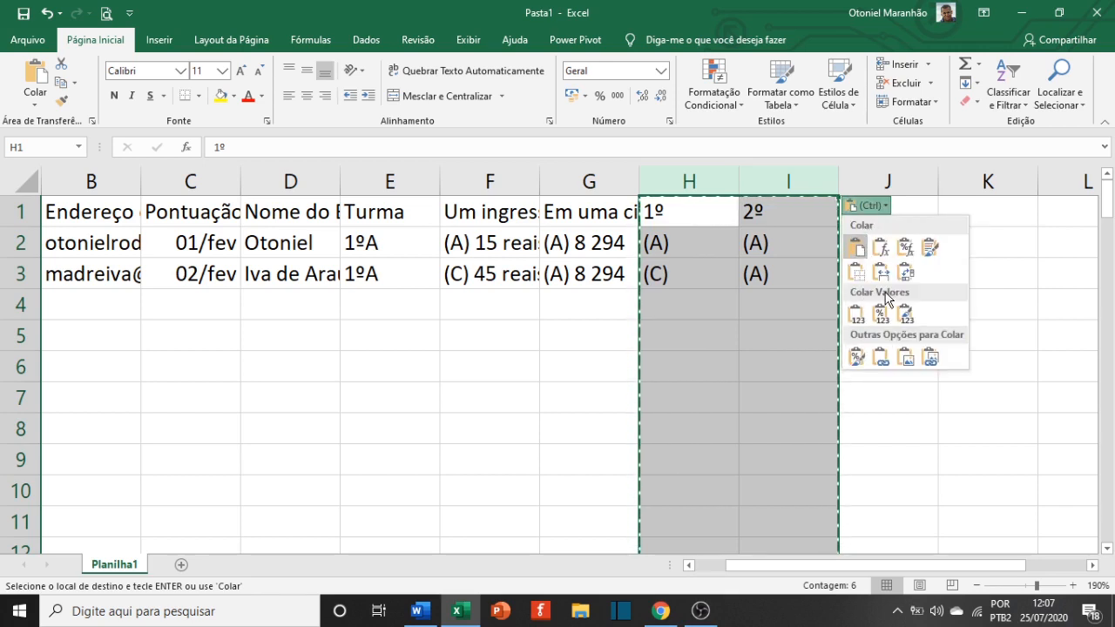
left_click(866, 320)
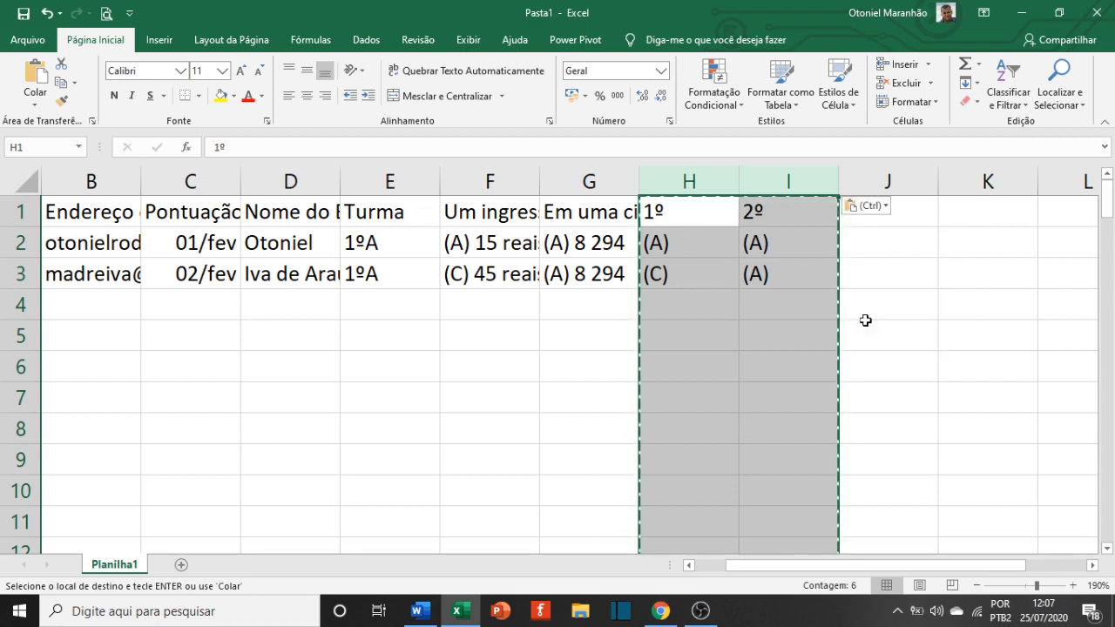
left_click(866, 320)
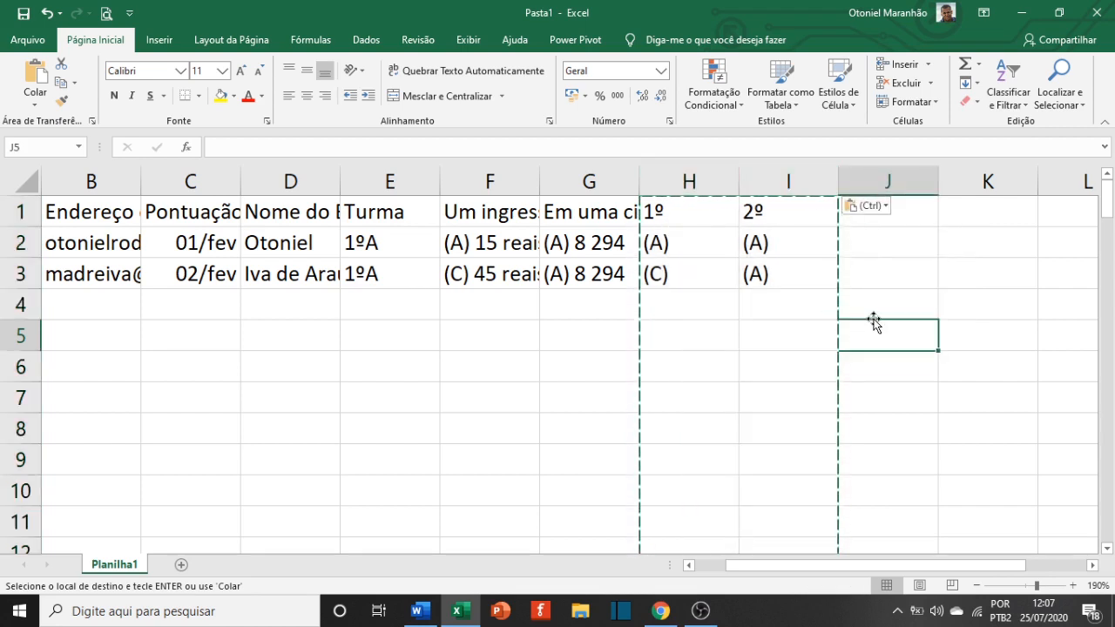
left_click(900, 290)
left_click(905, 360)
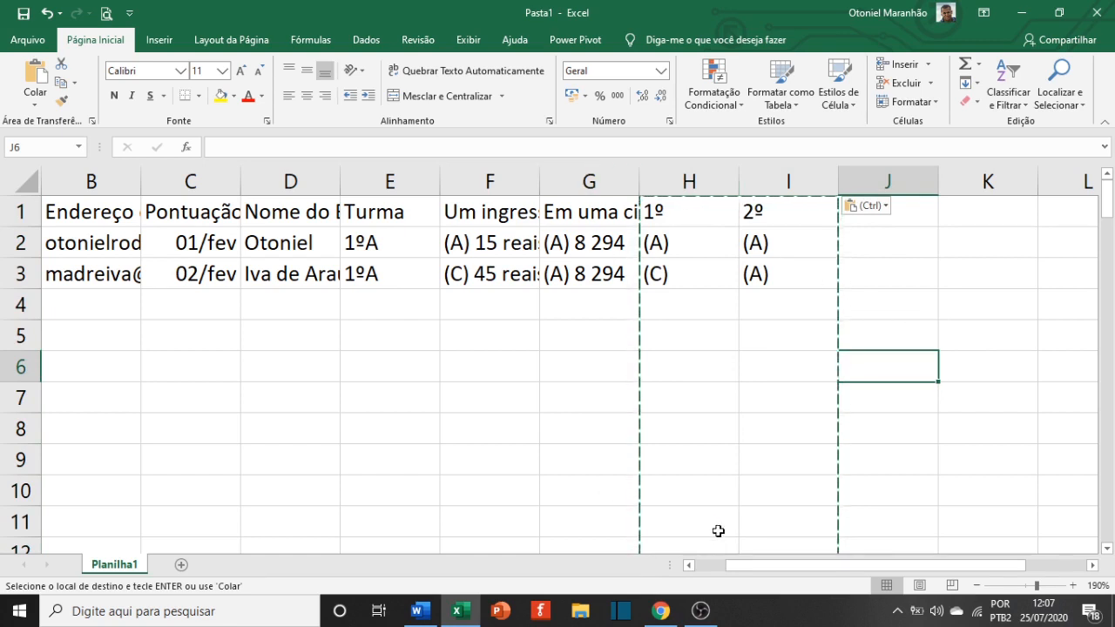
key("Escape")
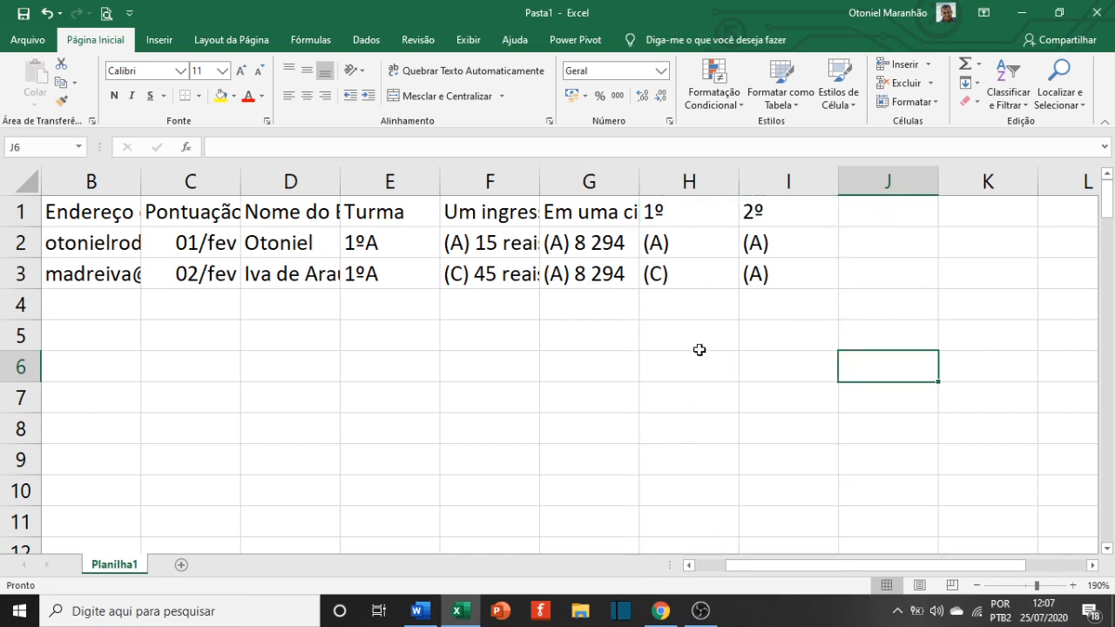
Examine cell H2 to see whether it holds a plain value or a formula
left_click(703, 249)
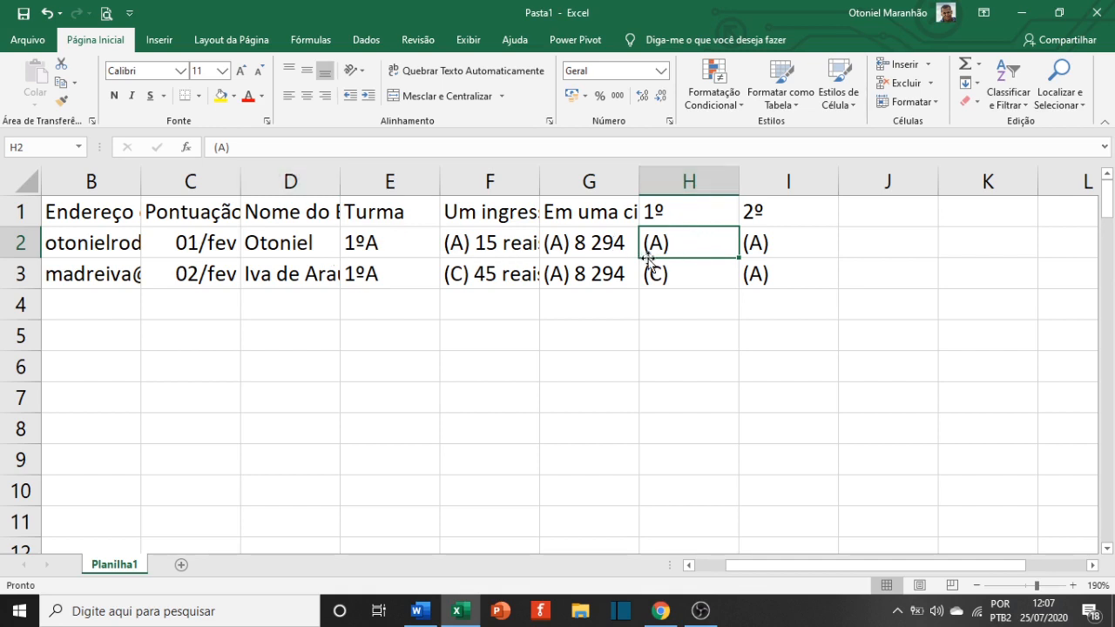
double_click(219, 147)
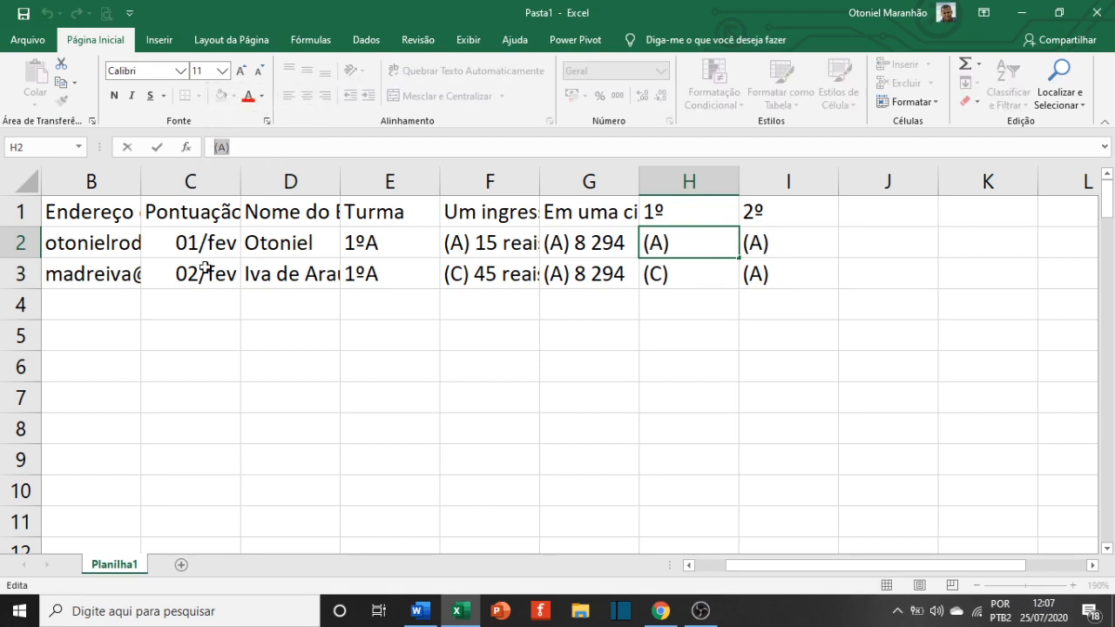
left_click(634, 398)
Delete columns F and G, which hold the long question titles and full answer texts
left_click_drag(591, 180, 513, 179)
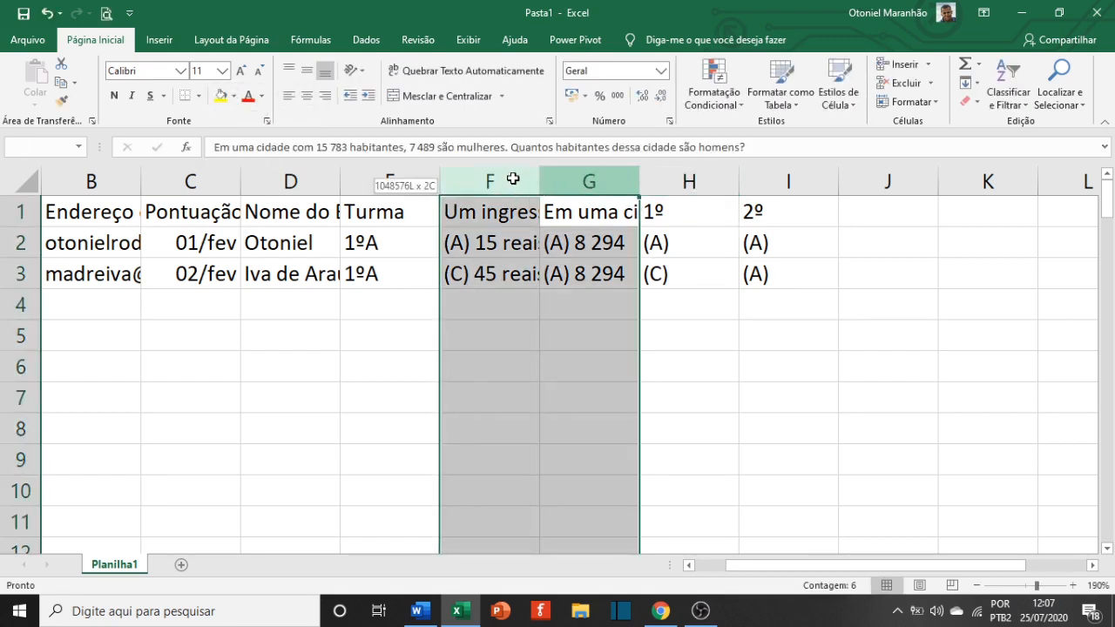
right_click(513, 178)
left_click(552, 310)
left_click(509, 237)
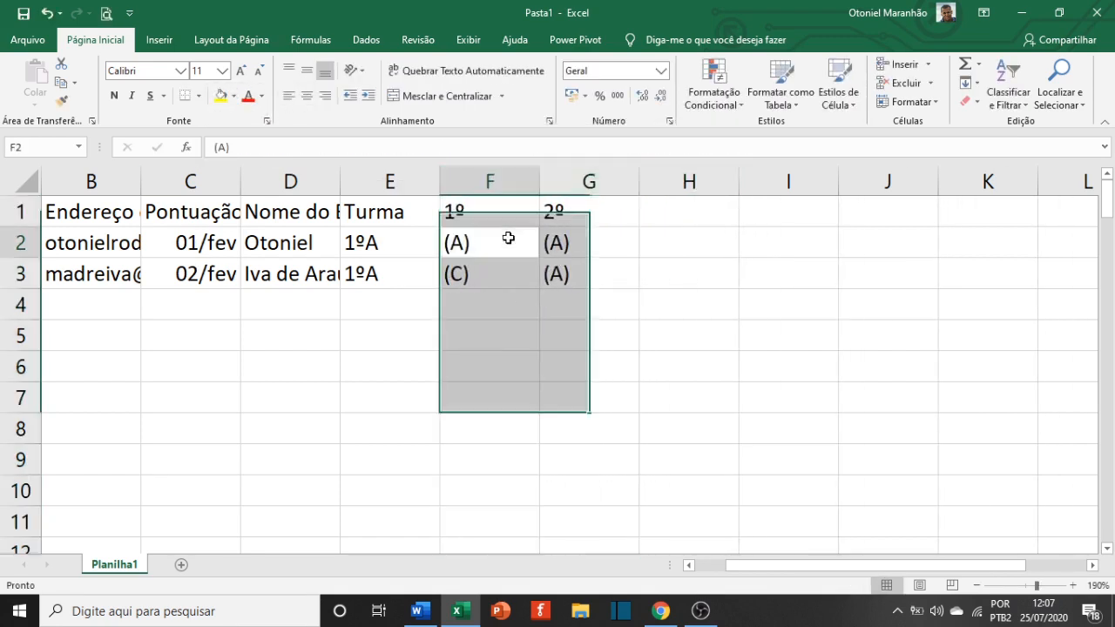
left_click_drag(509, 237, 577, 275)
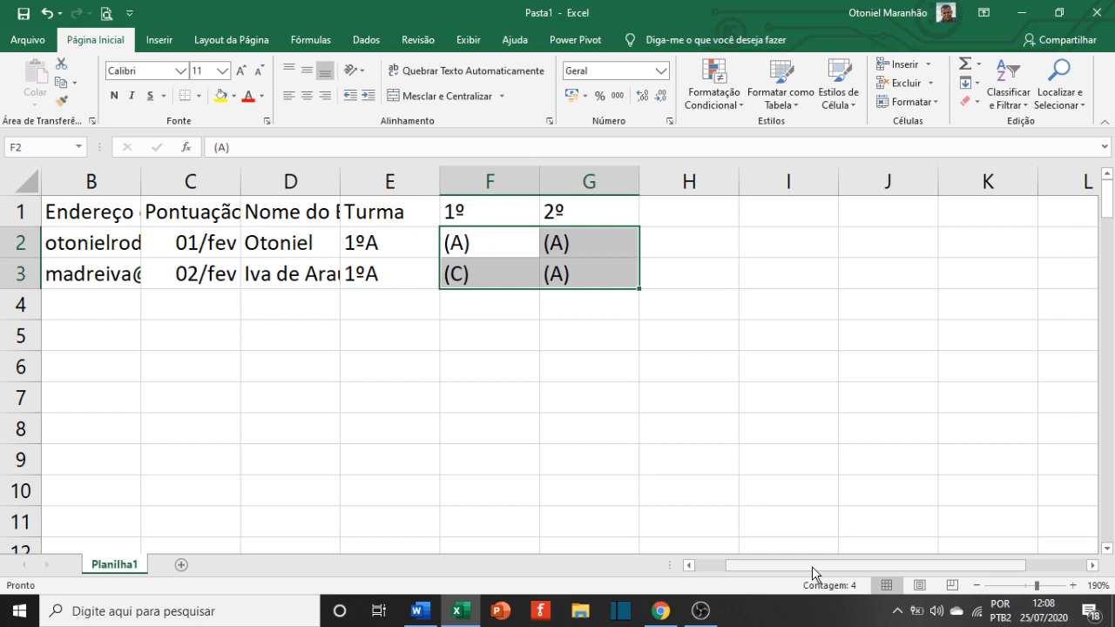
left_click_drag(812, 574, 776, 577)
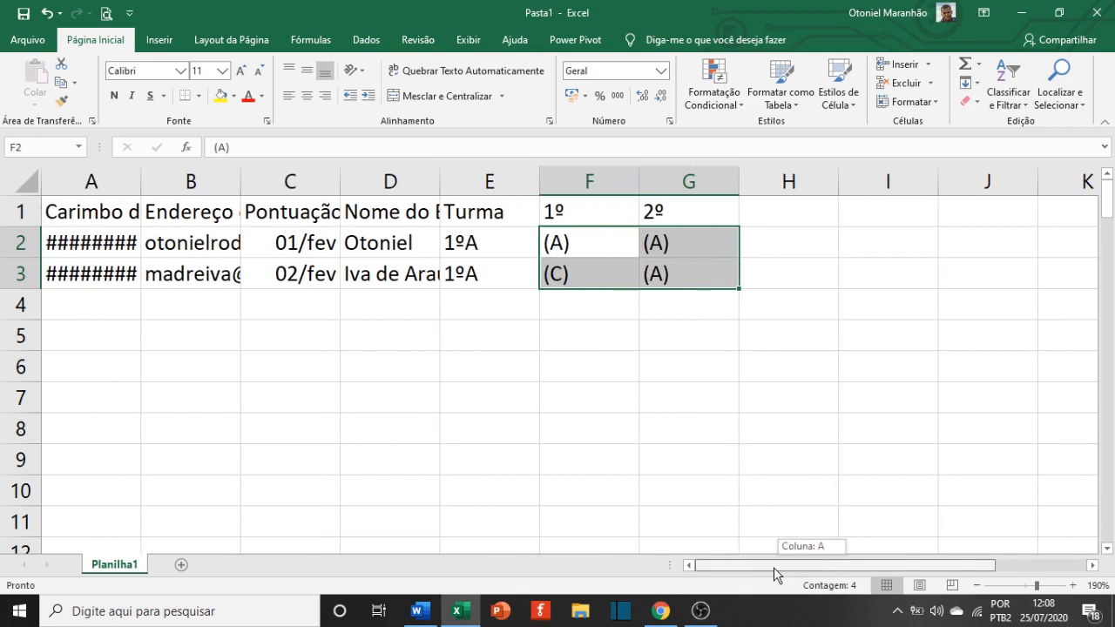
left_click(651, 404)
Switch to the Word outline and review the data treatment items up to Pontuação
key("alt+Tab")
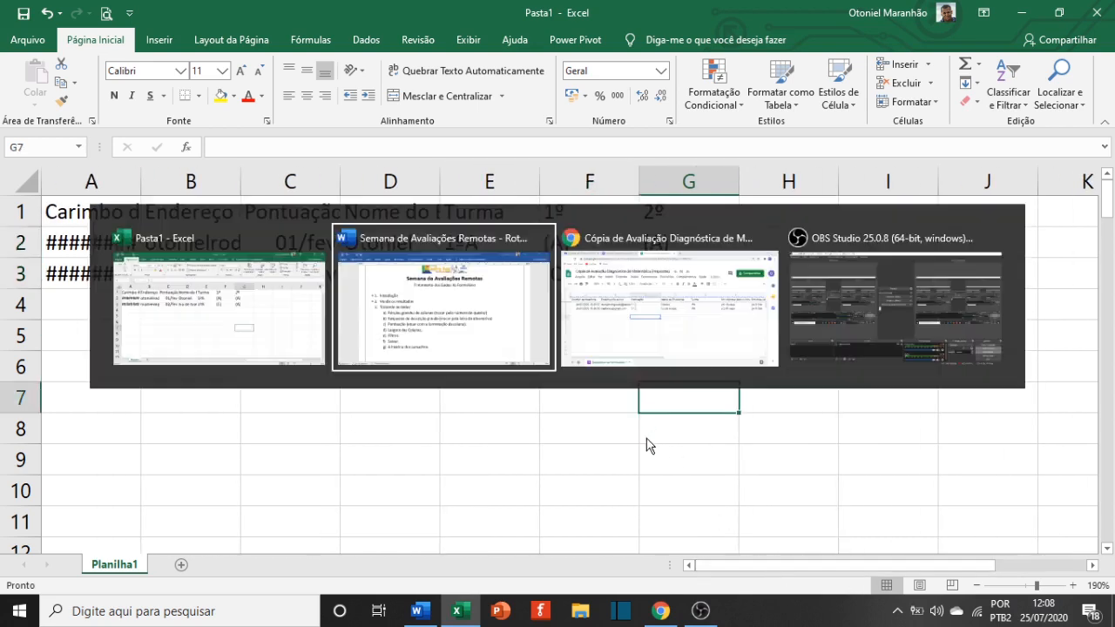
left_click(435, 351)
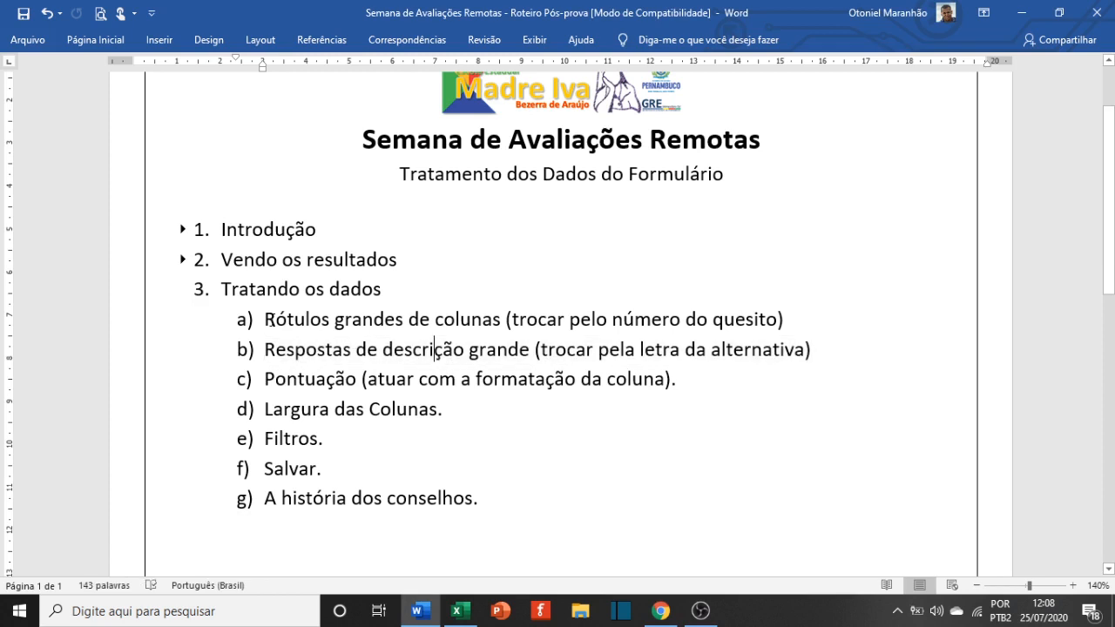
left_click_drag(273, 319, 812, 353)
left_click(712, 433)
double_click(312, 379)
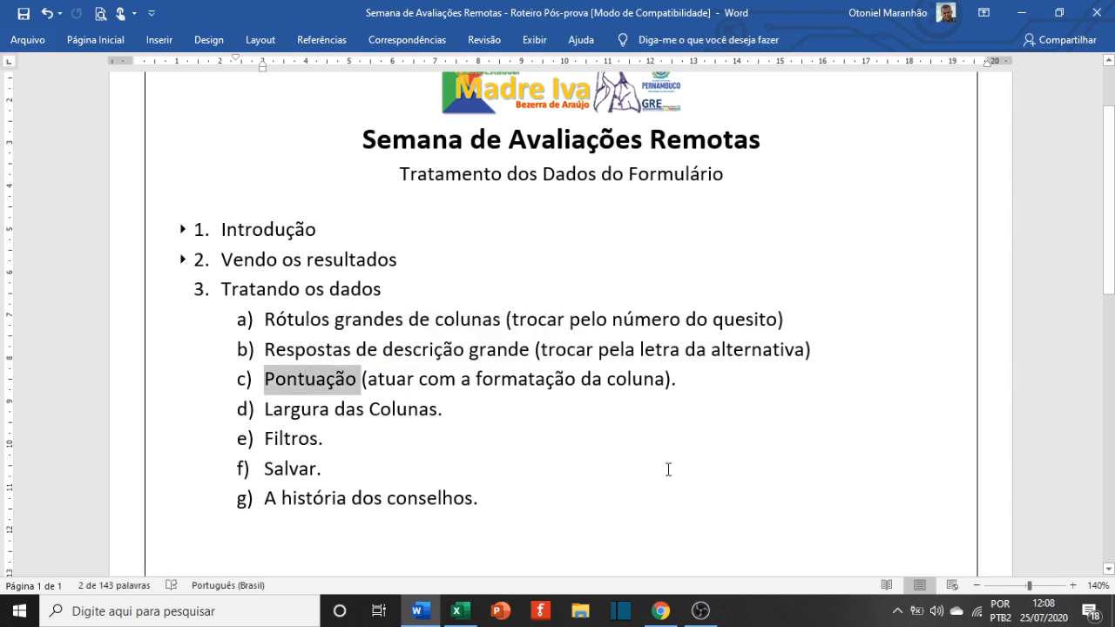
Compare the Pontuação values in the Excel sheet with those in the original Google Sheets responses
key("alt+Tab")
left_click(408, 374)
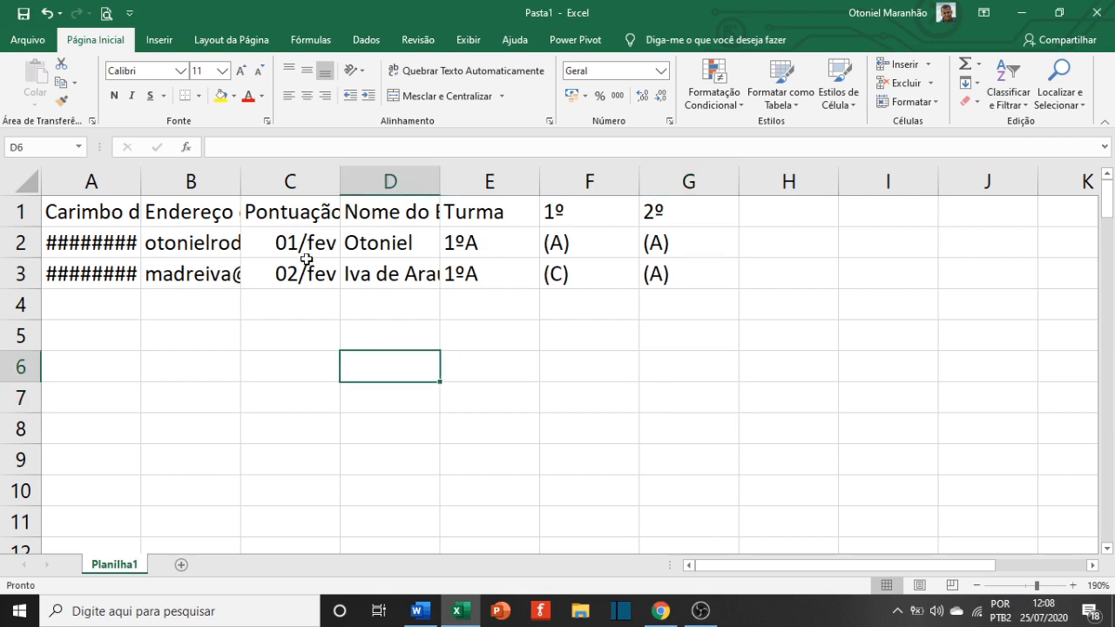
key("alt+Tab")
key("Tab")
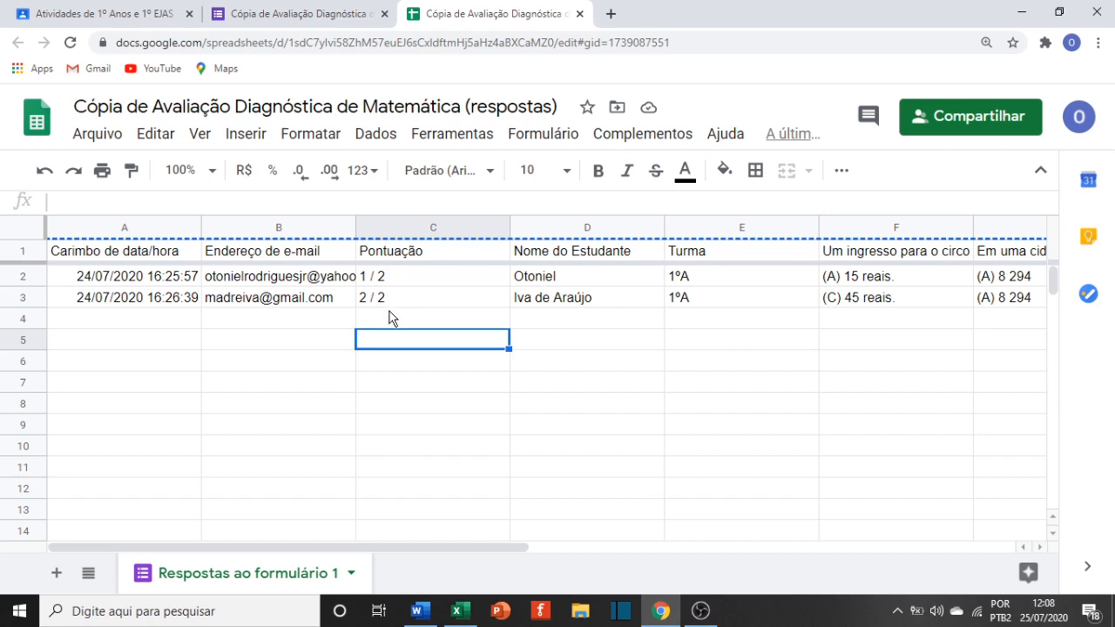
key("alt+Tab")
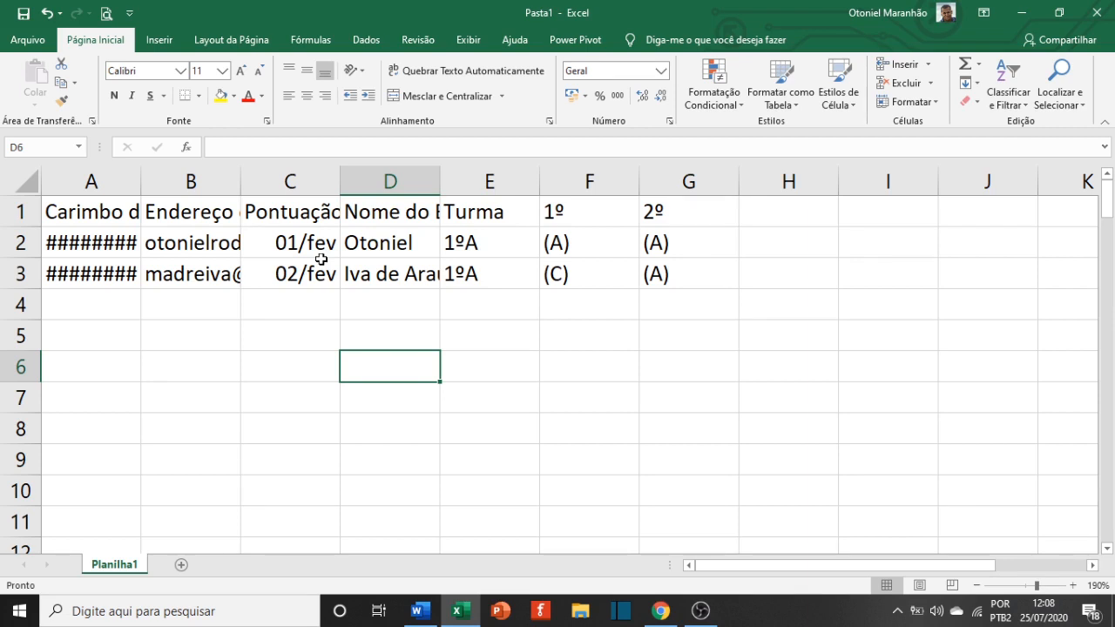
left_click(320, 252)
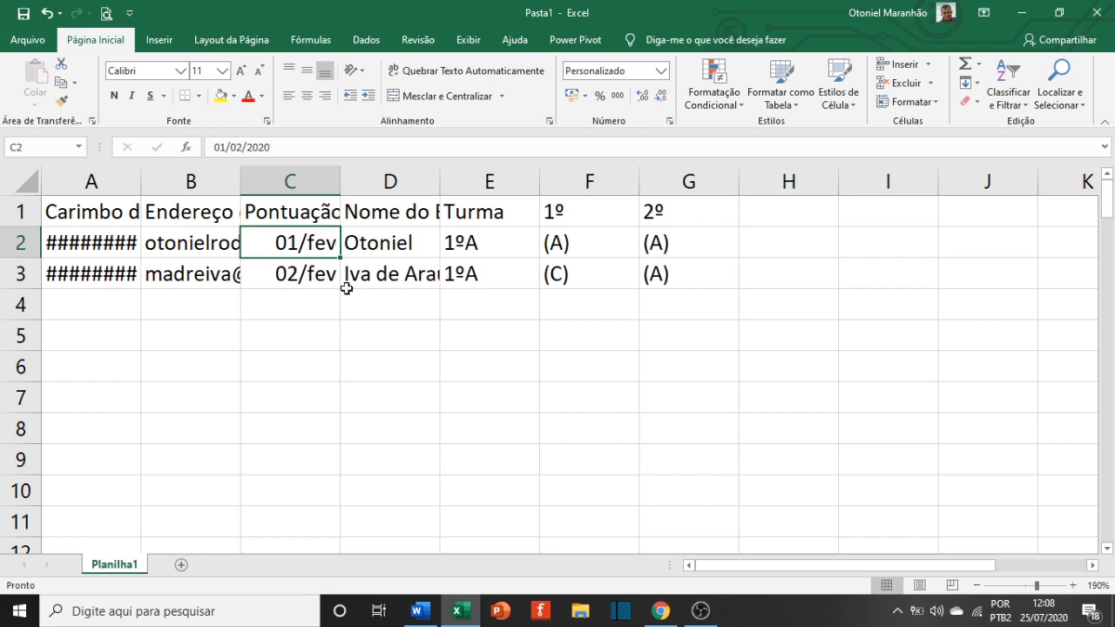
Enter the test value 1 in the empty cell E5
left_click(516, 344)
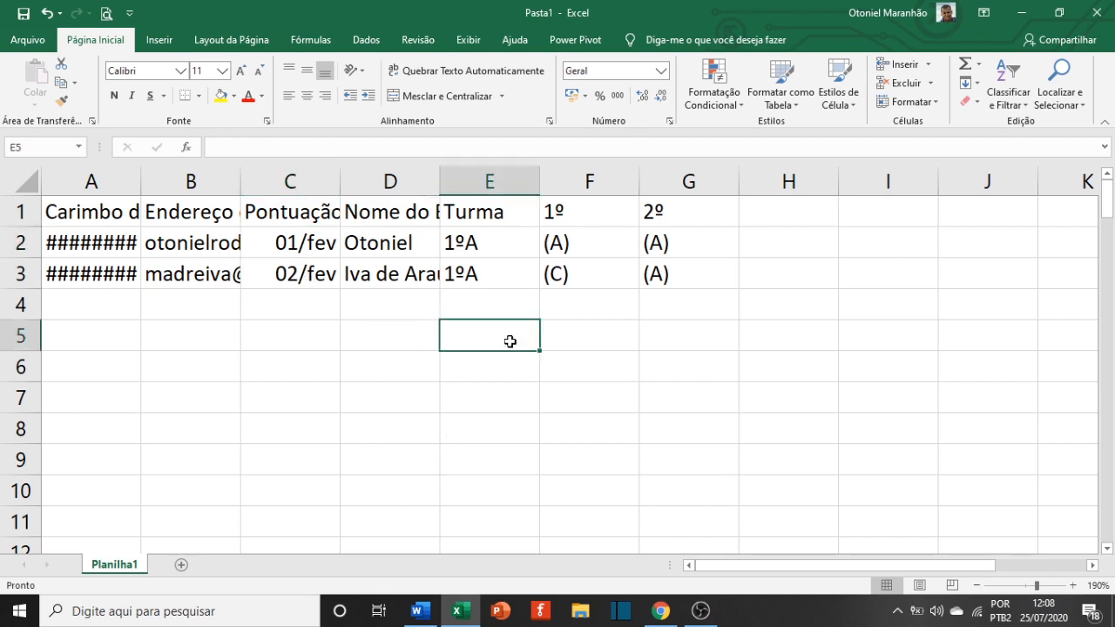
left_click(568, 350)
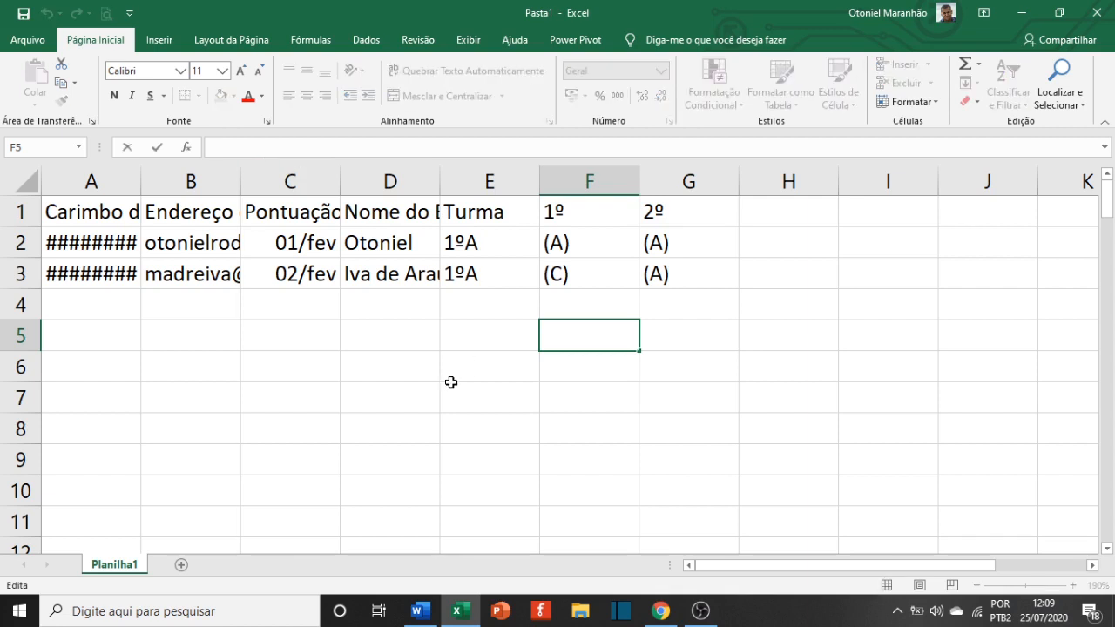
left_click(475, 343)
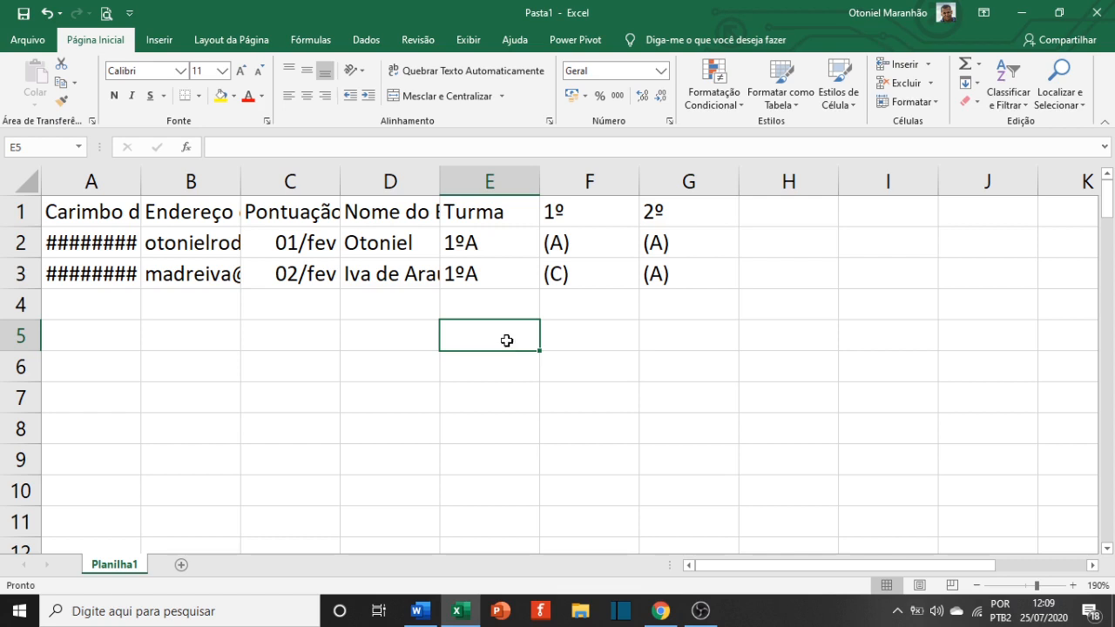
left_click(660, 71)
left_click(810, 230)
type("1")
left_click(511, 437)
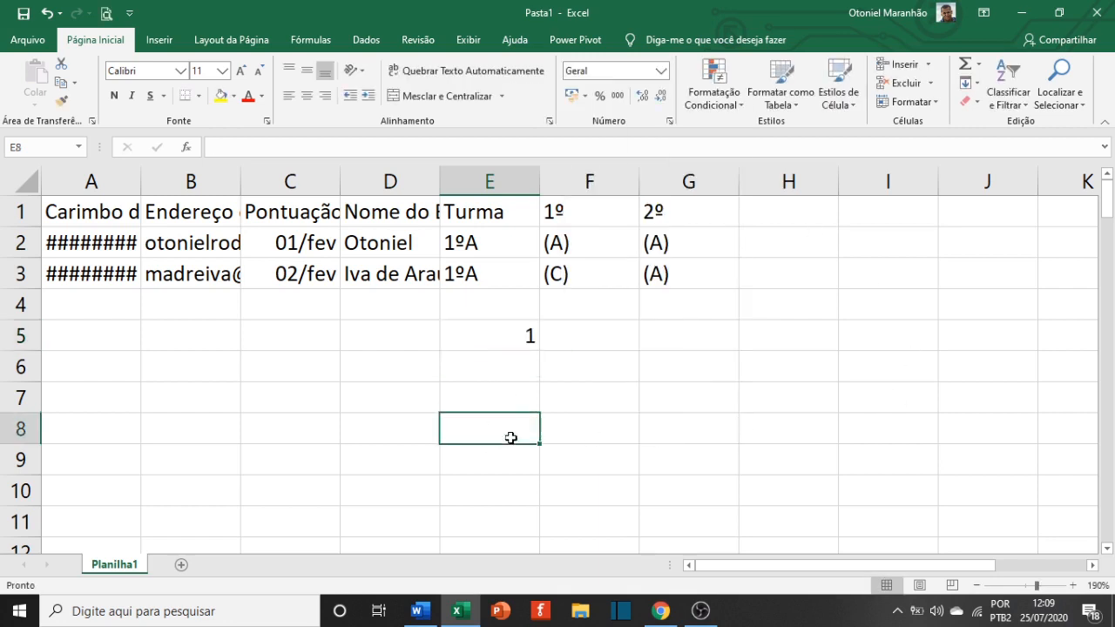
Format cell E5 as currency (Moeda), and change it to the long date format (Data Completa)
left_click(507, 347)
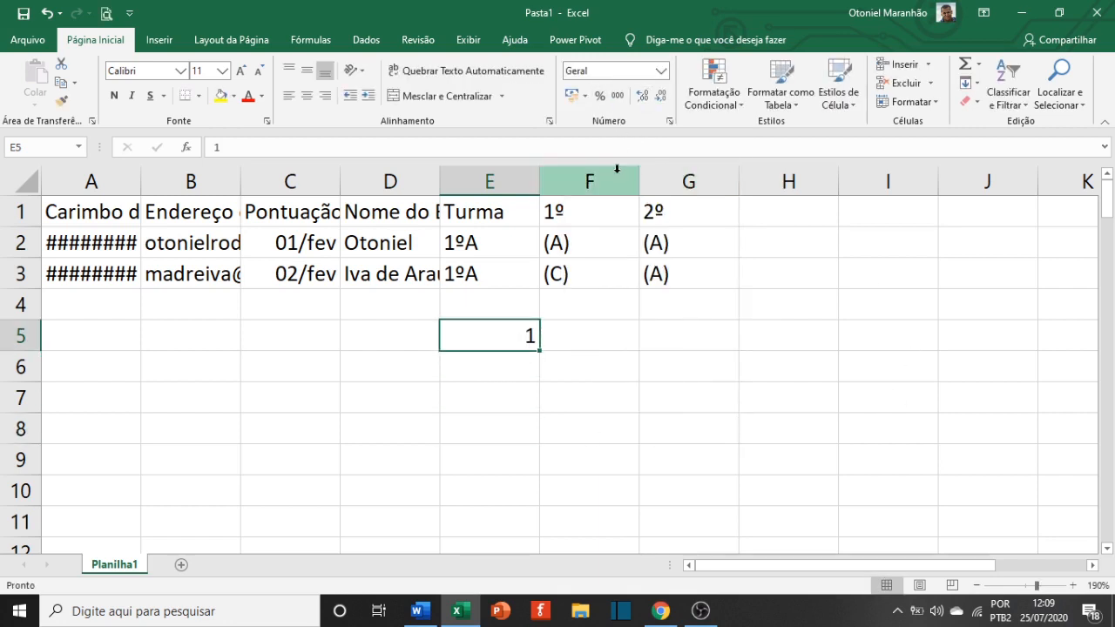
left_click(660, 74)
left_click(655, 137)
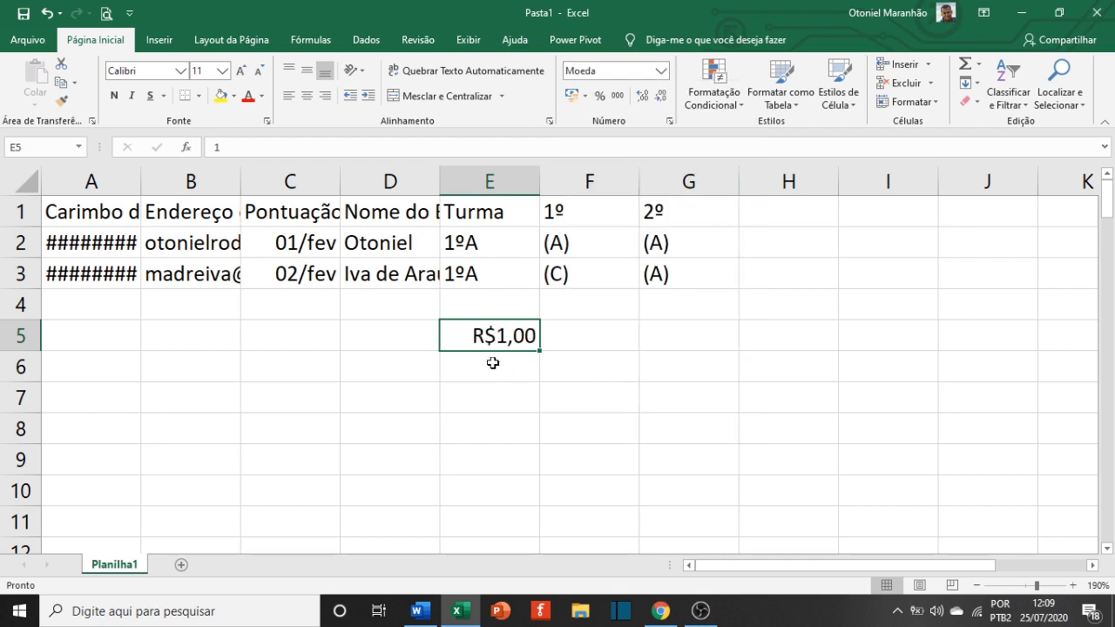
left_click(661, 72)
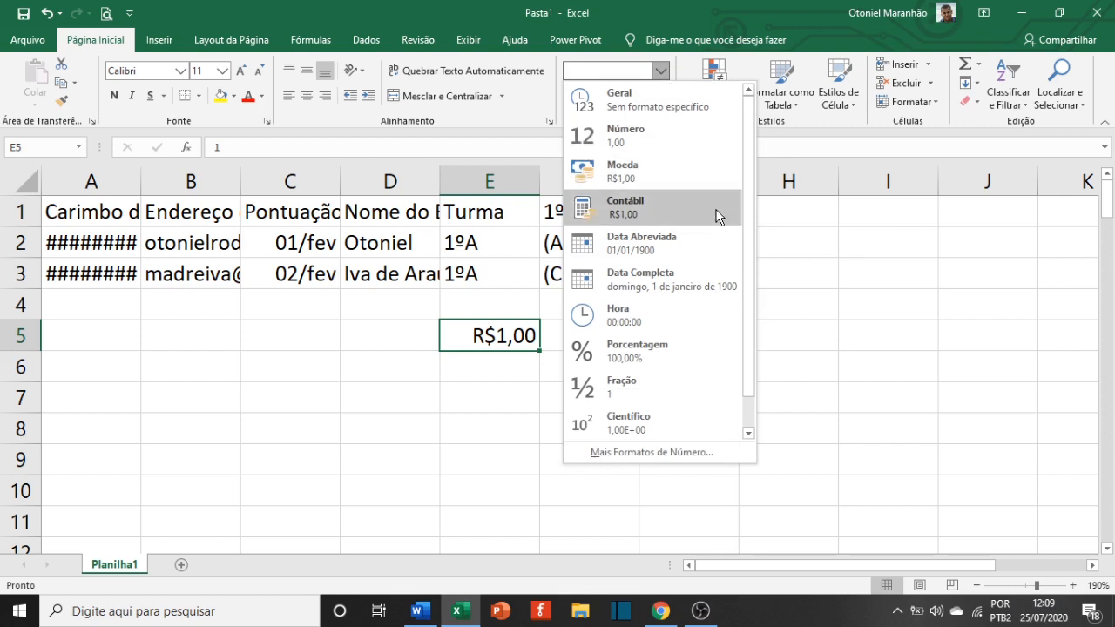
left_click(667, 280)
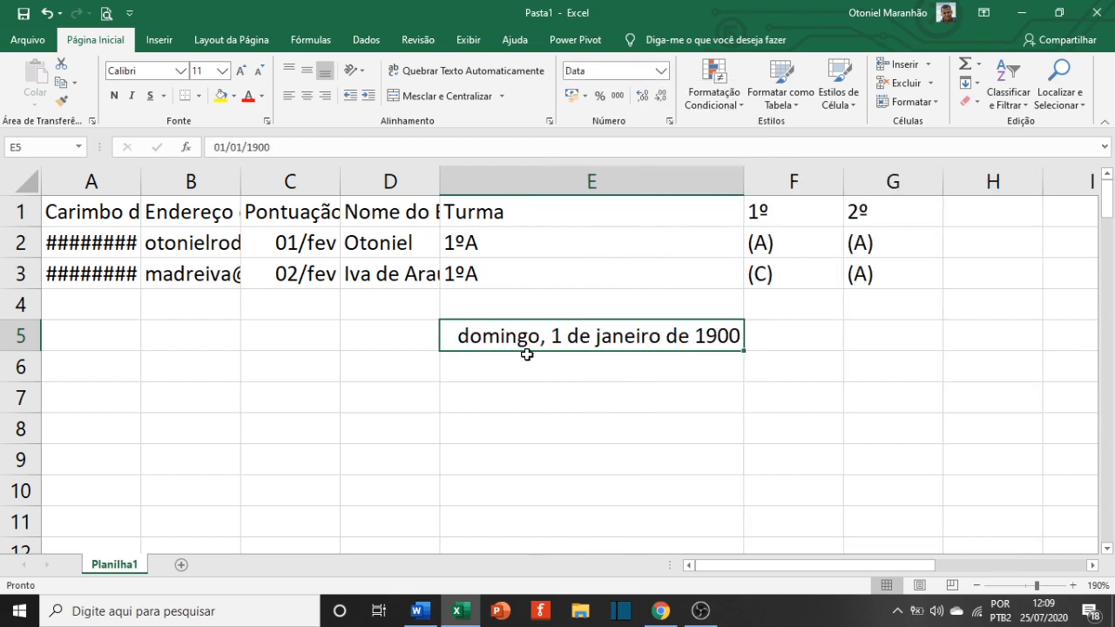
Format cell E5 as text (Texto), and change it to the number format (Número)
left_click(661, 70)
scroll(688, 213, "down", 1)
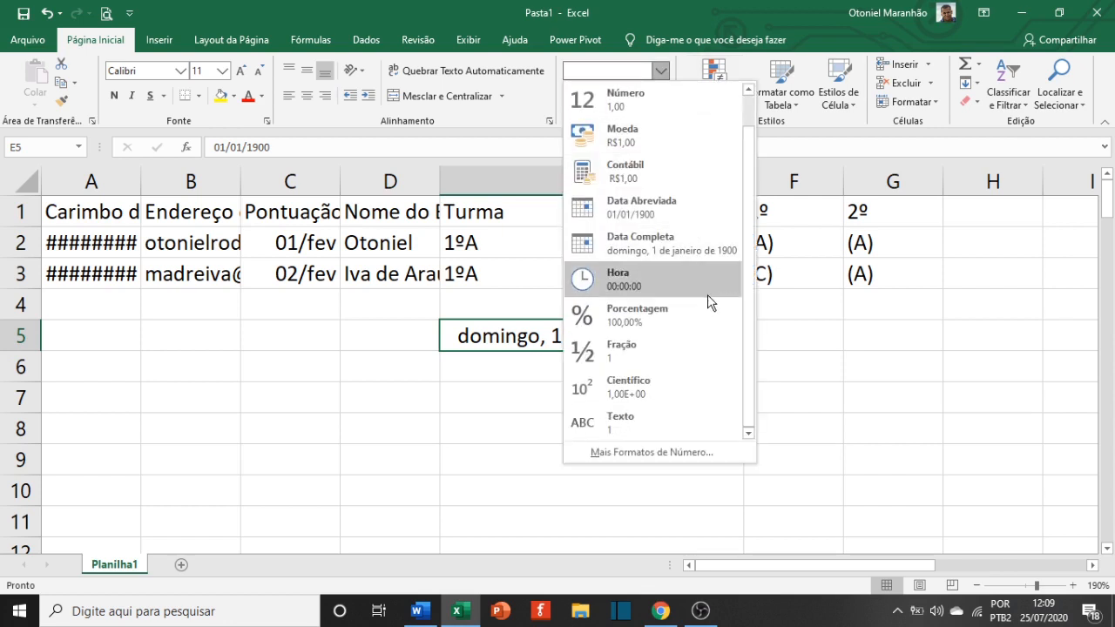
left_click(655, 412)
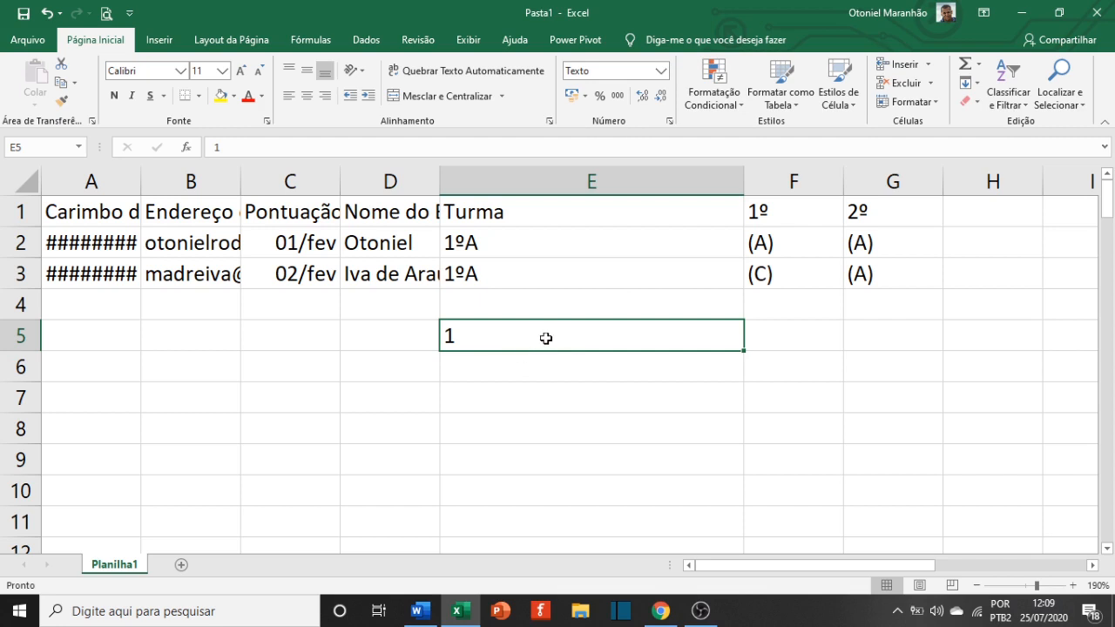
left_click(662, 70)
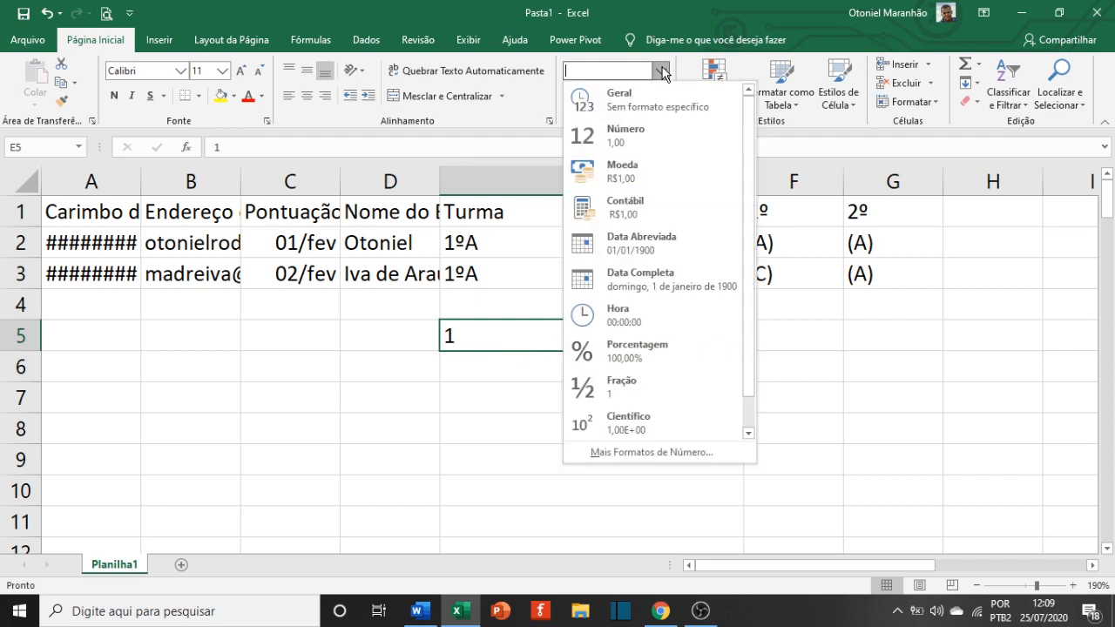
left_click(646, 136)
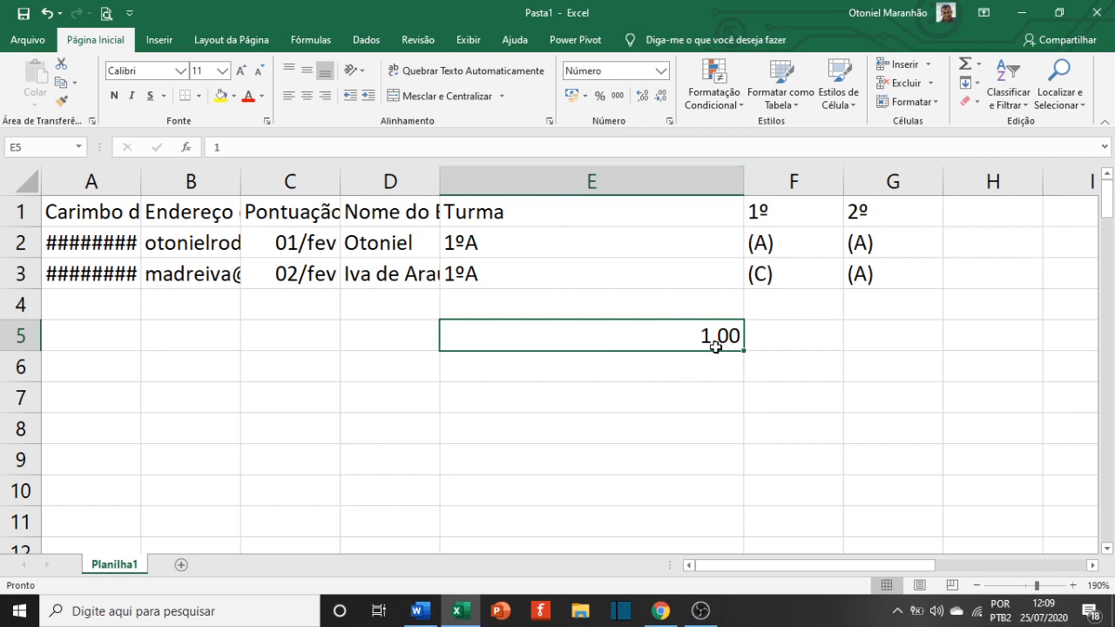
Reduce the decimals of E5 to none, and increase them again, ending with two decimal places
left_click(660, 96)
left_click(660, 96)
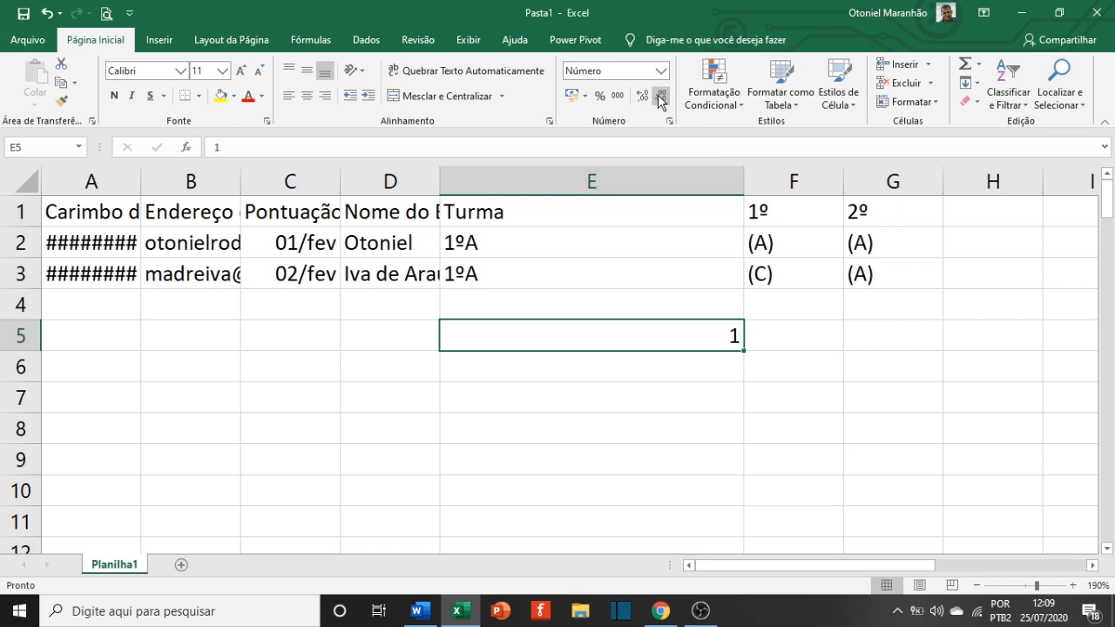
left_click(644, 97)
left_click(644, 98)
left_click(644, 97)
left_click(660, 96)
left_click(657, 387)
left_click(689, 345)
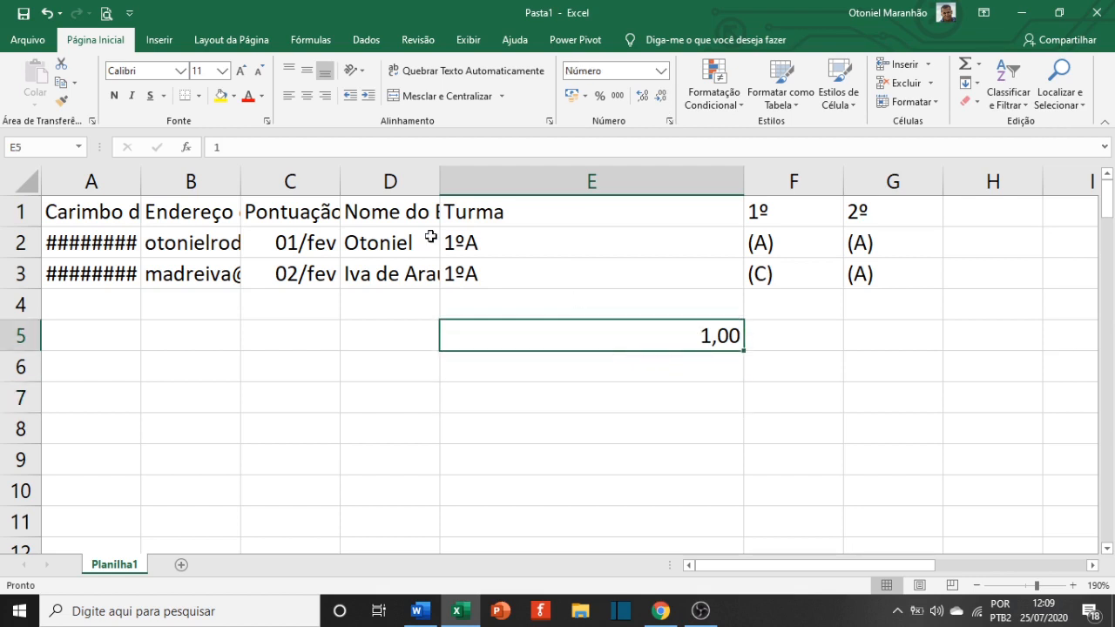
Inspect the underlying value of cell E5 without changing it
left_click(306, 149)
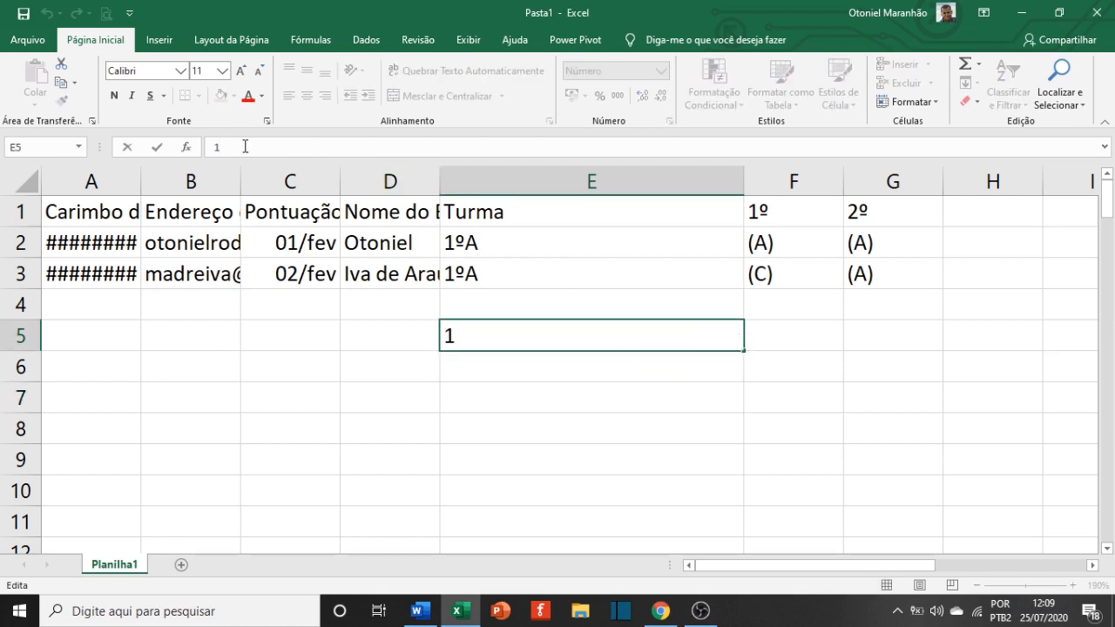
left_click(532, 408)
left_click(597, 336)
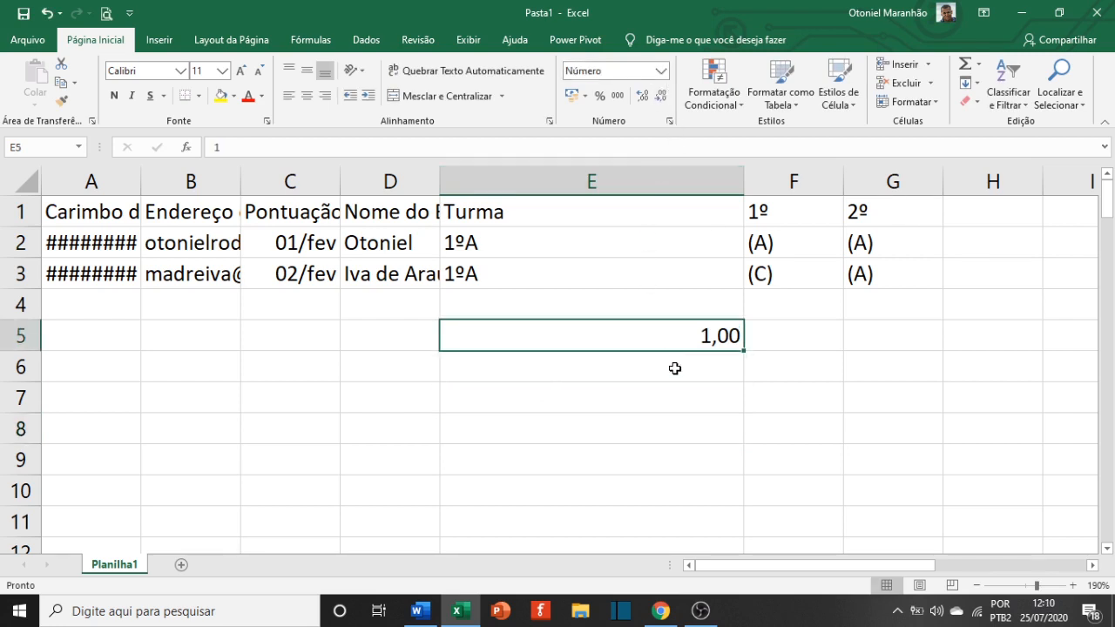
Clear the test value from cell E5 and narrow column E to roughly the width of its neighbours
key("Delete")
left_click_drag(744, 175, 530, 176)
left_click(372, 396)
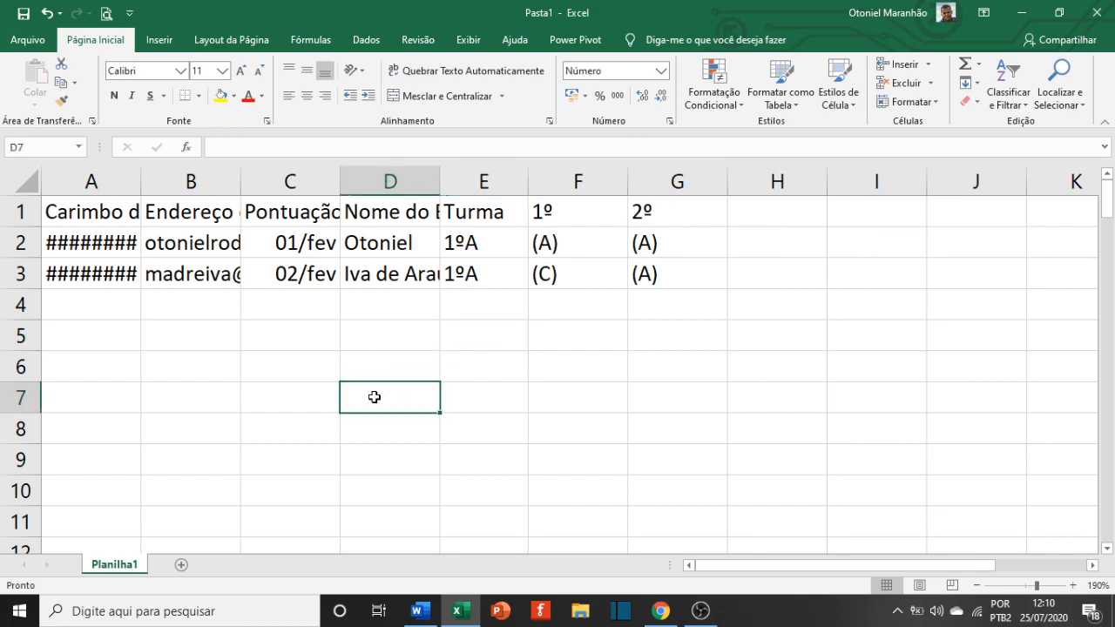
Check the stored values in C2 and C3, and format the entire Pontuação column as text (Texto)
left_click(315, 243)
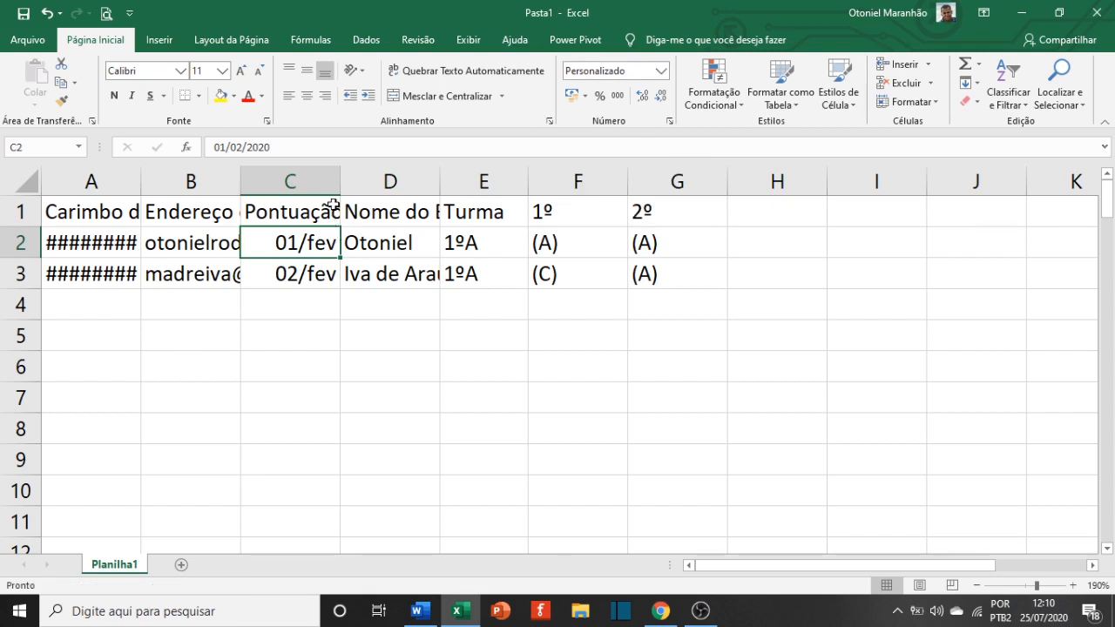
left_click(324, 265)
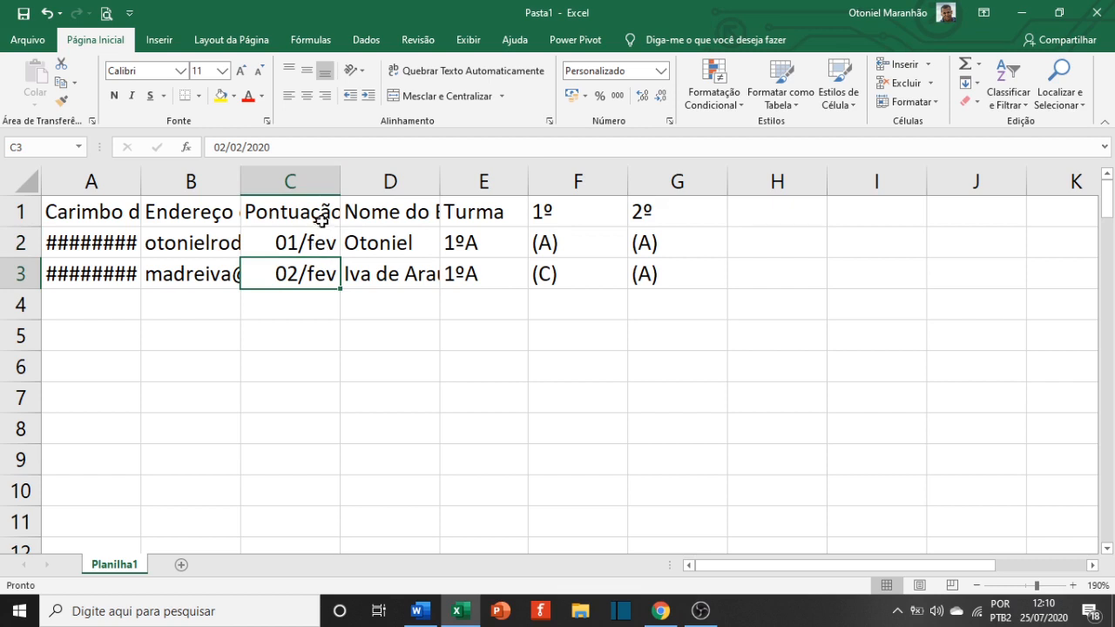
left_click(298, 181)
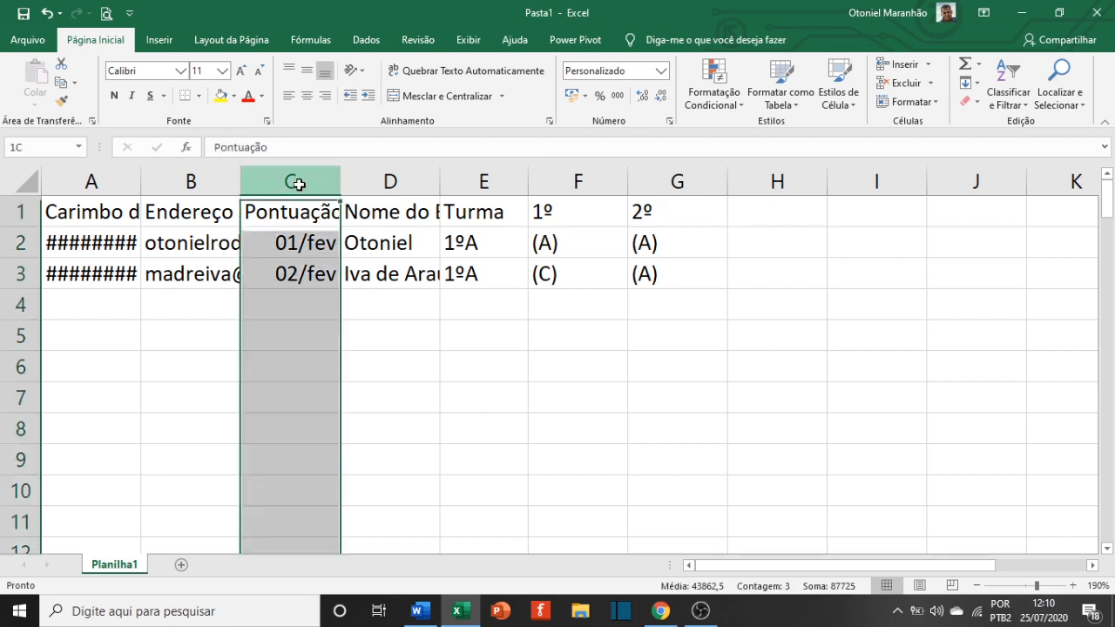
left_click(661, 70)
scroll(612, 264, "down", 1)
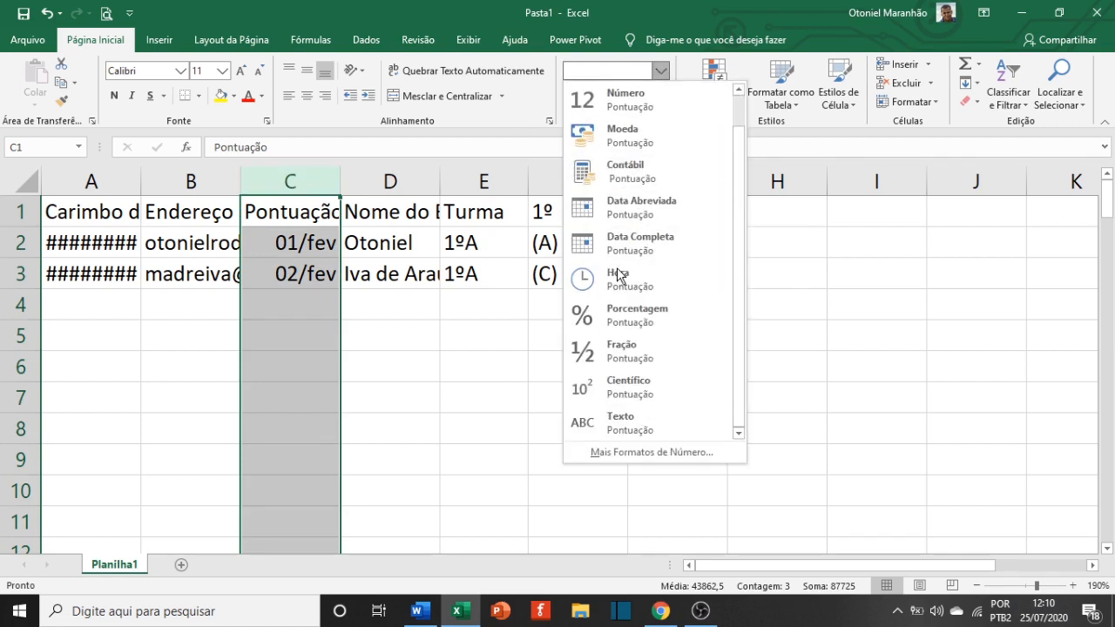
left_click(648, 422)
left_click(484, 366)
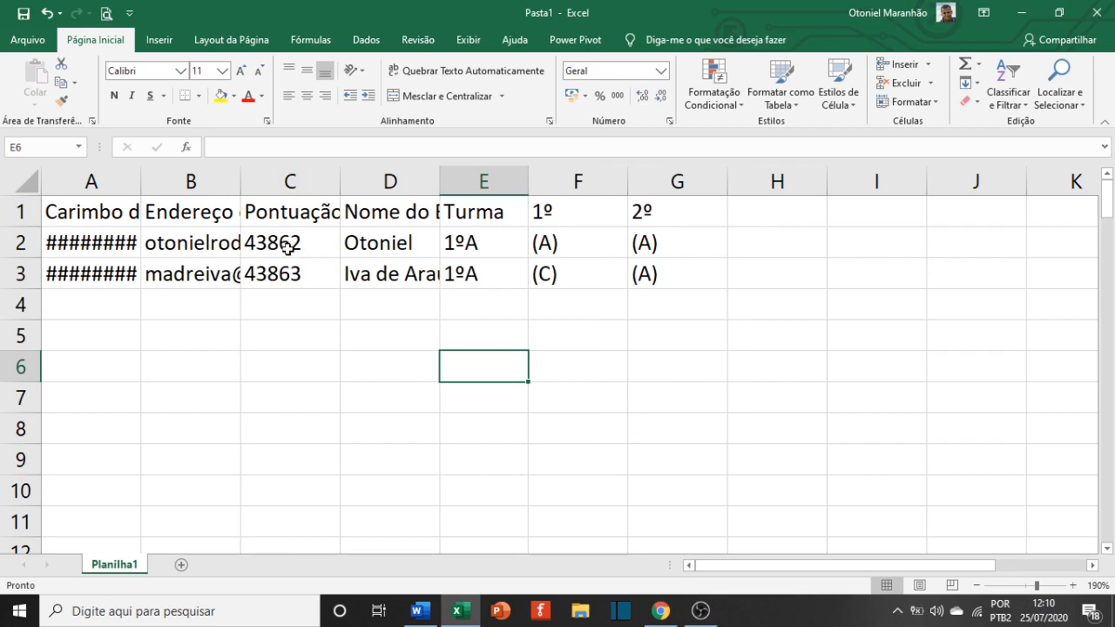
Examine how the scores in C2:C3 of the Pontuação column appear in text format
left_click_drag(296, 245, 299, 273)
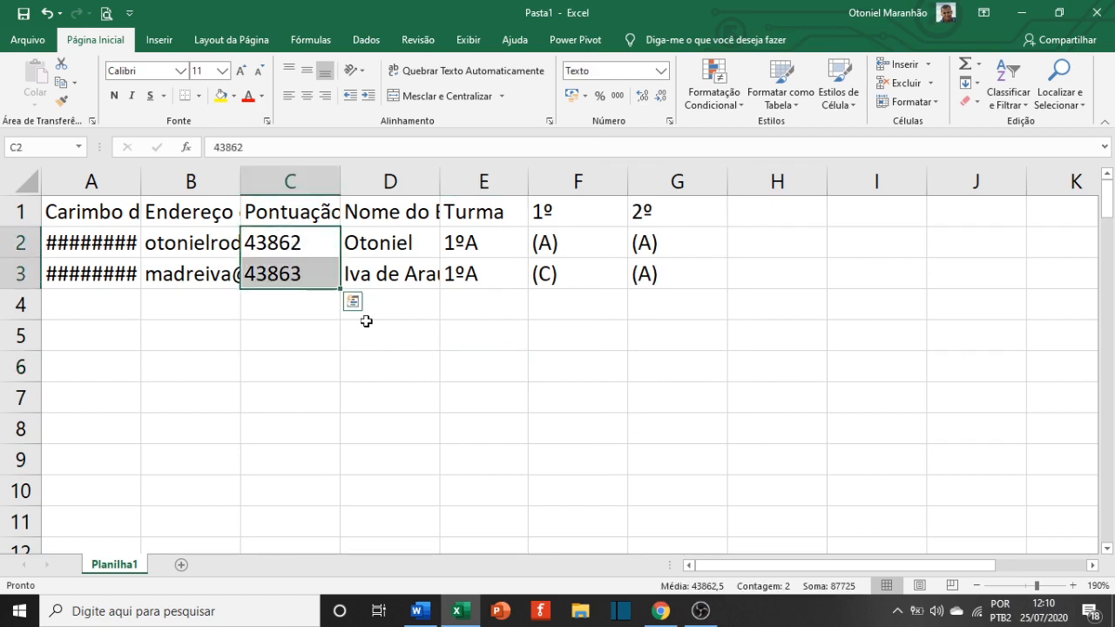
left_click(415, 357)
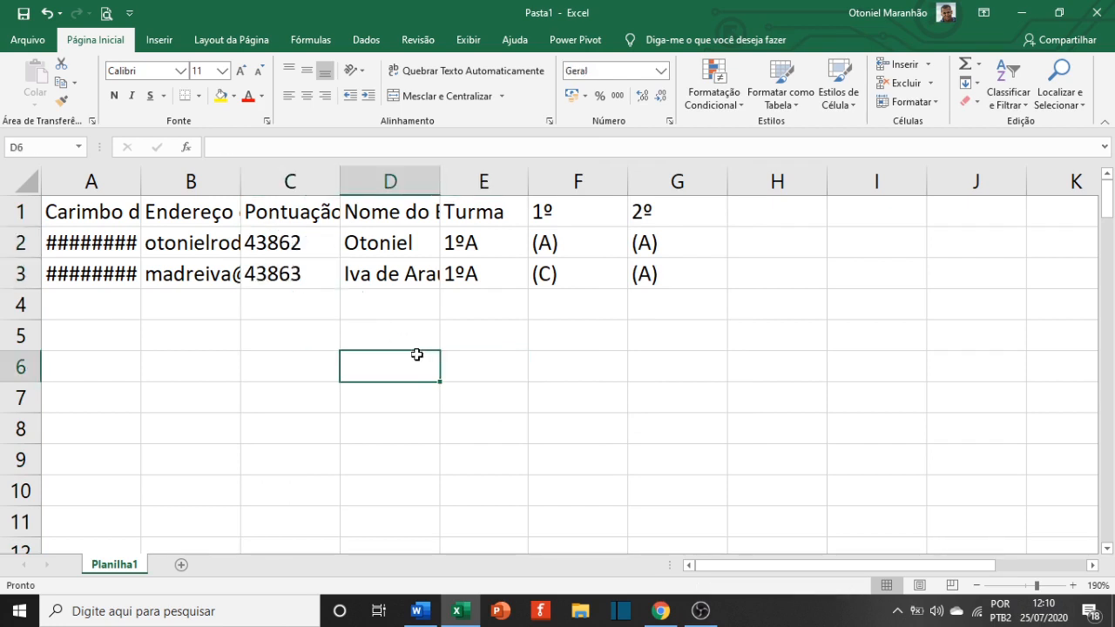
left_click(311, 186)
left_click(324, 307)
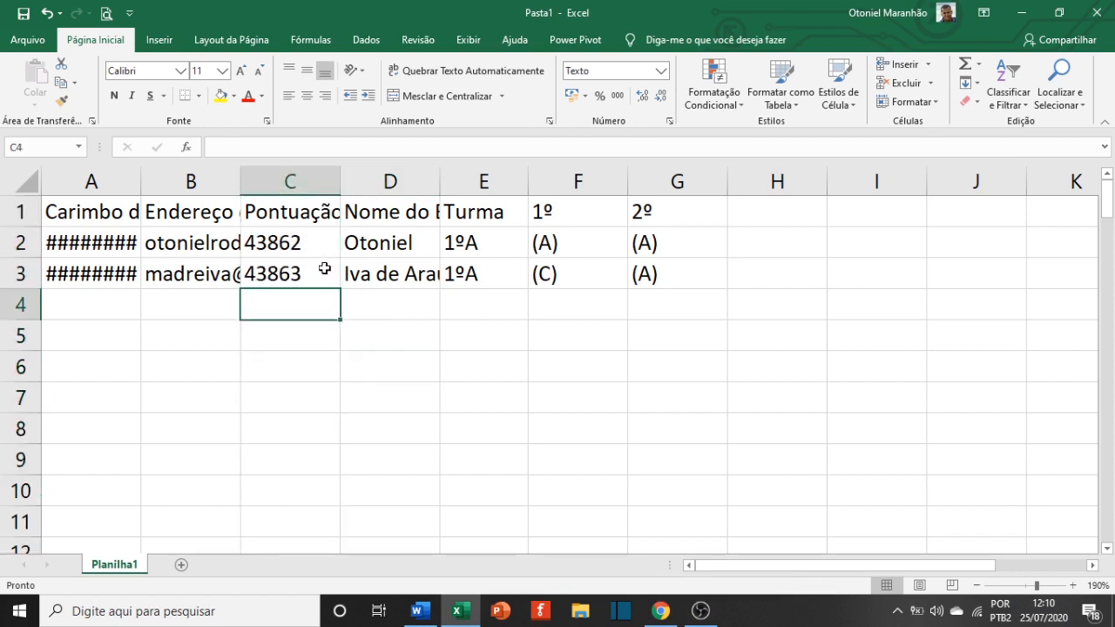
Switch to the Google Sheets responses and copy the entire Pontuação column
key("alt+Tab")
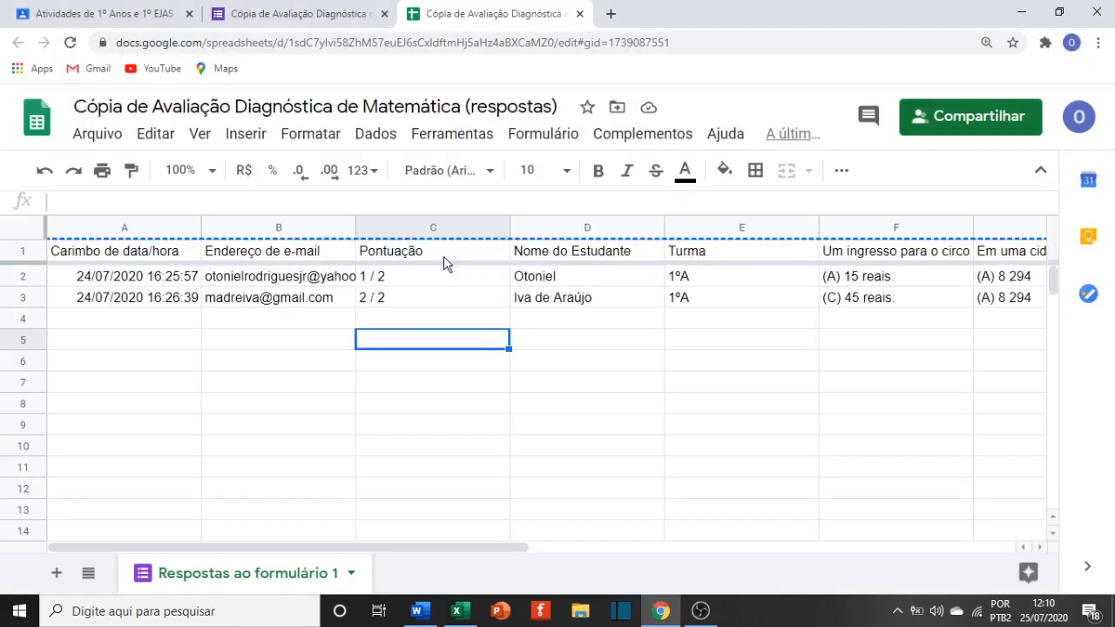
left_click(445, 225)
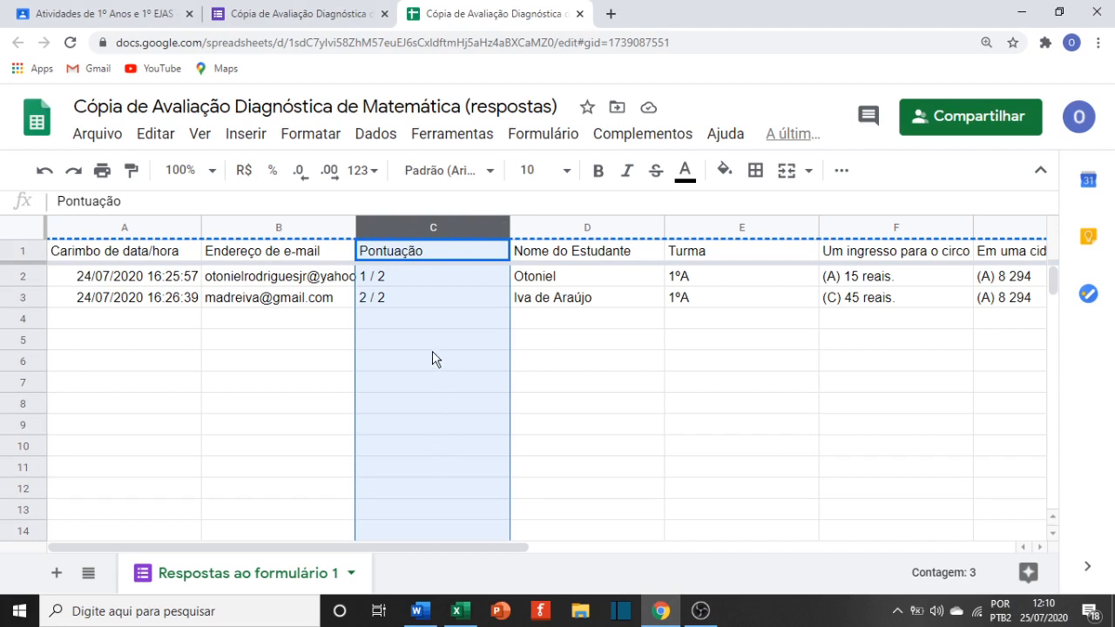
key("ctrl+c")
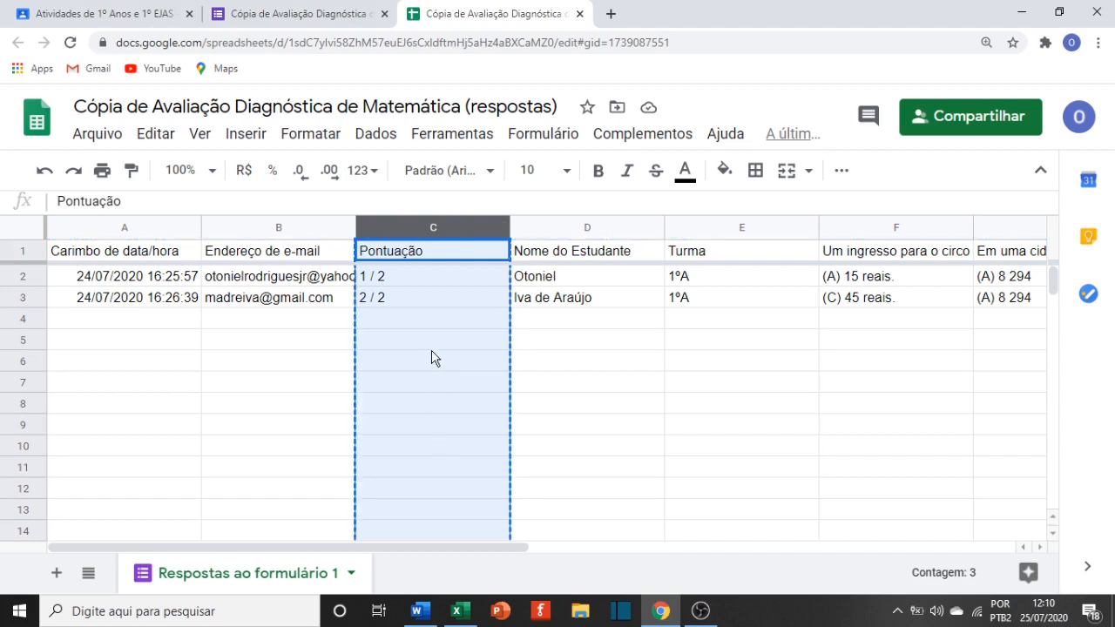
Switch back to Excel and paste the copied scores over the Pontuação column, accepting the size difference
key("alt+Tab")
left_click(311, 183)
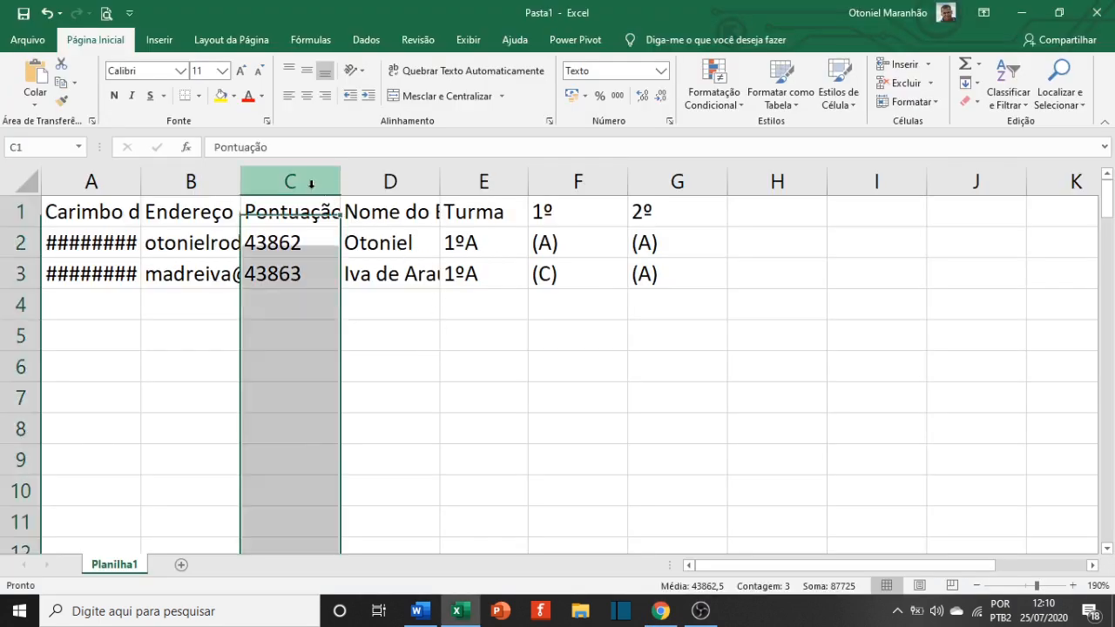
right_click(311, 182)
left_click(369, 261)
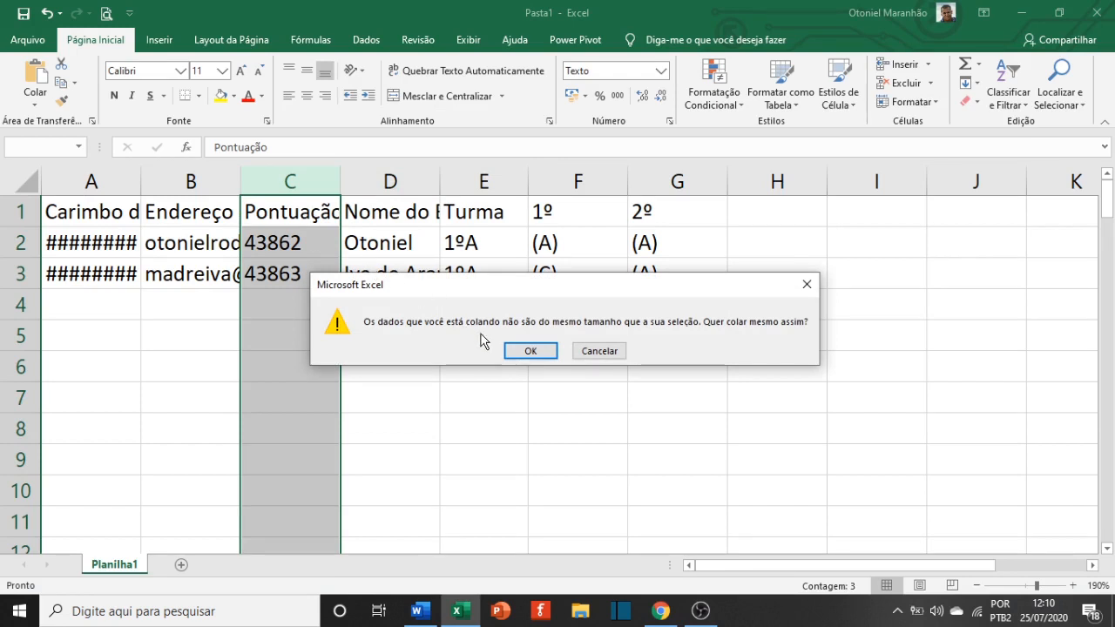
left_click(531, 353)
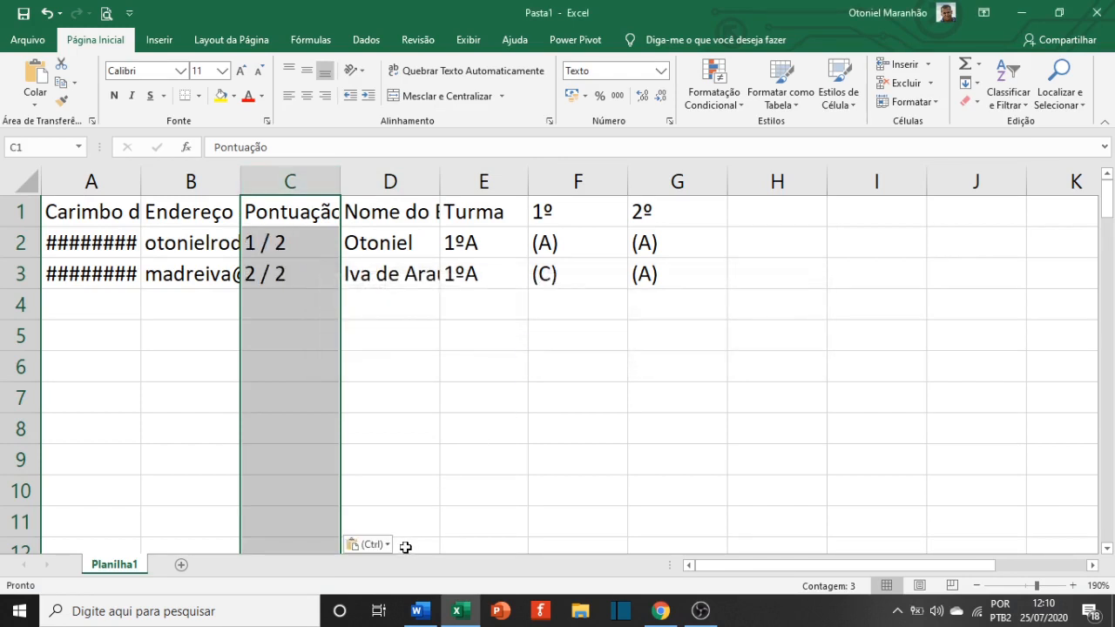
left_click(345, 328)
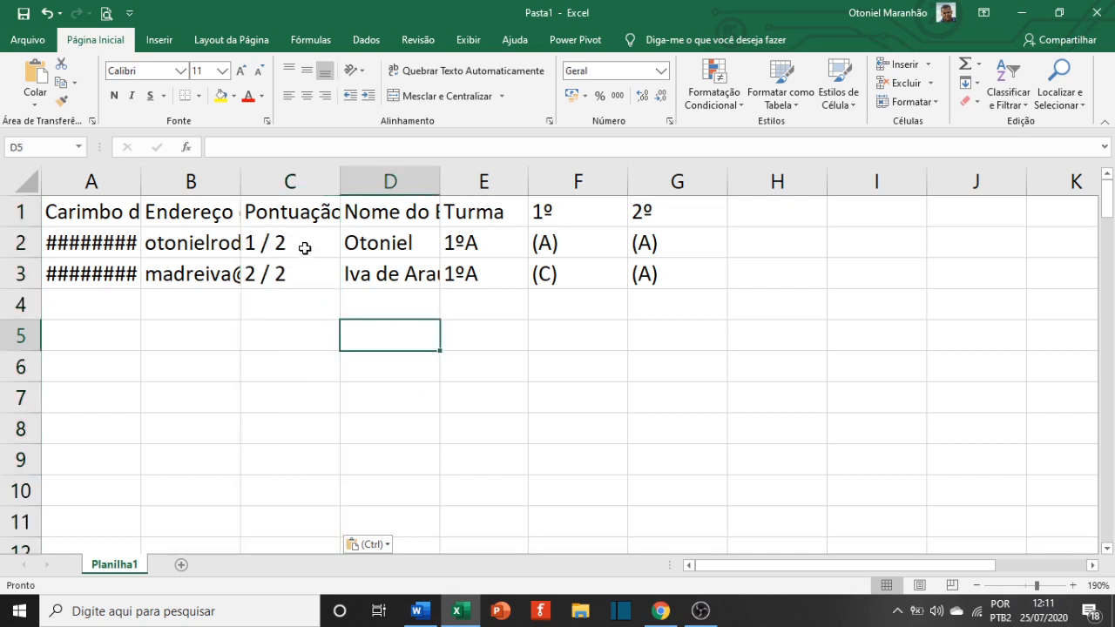
Review the pasted Pontuação scores in C2:C3 and the number format of column C
left_click_drag(305, 246, 308, 269)
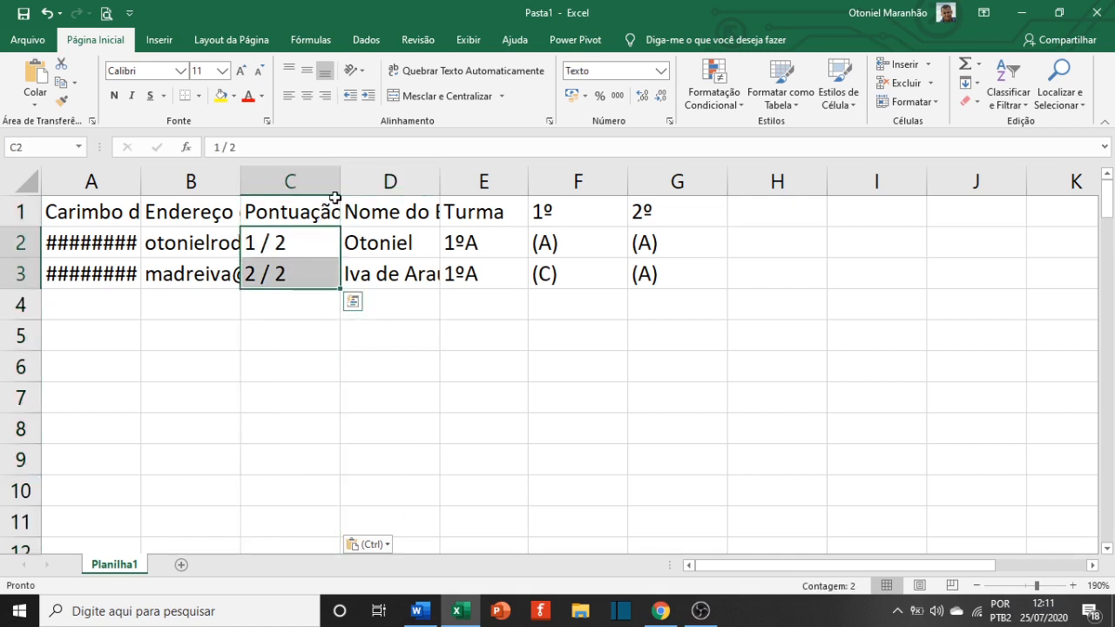
left_click(319, 182)
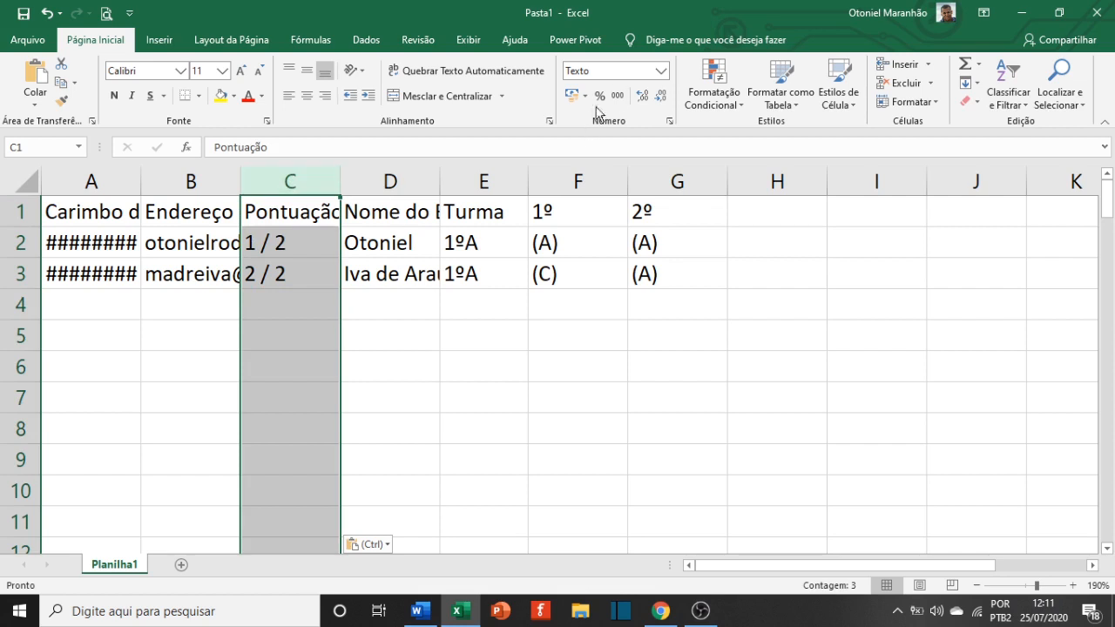
left_click(418, 304)
left_click(305, 188)
left_click(473, 378)
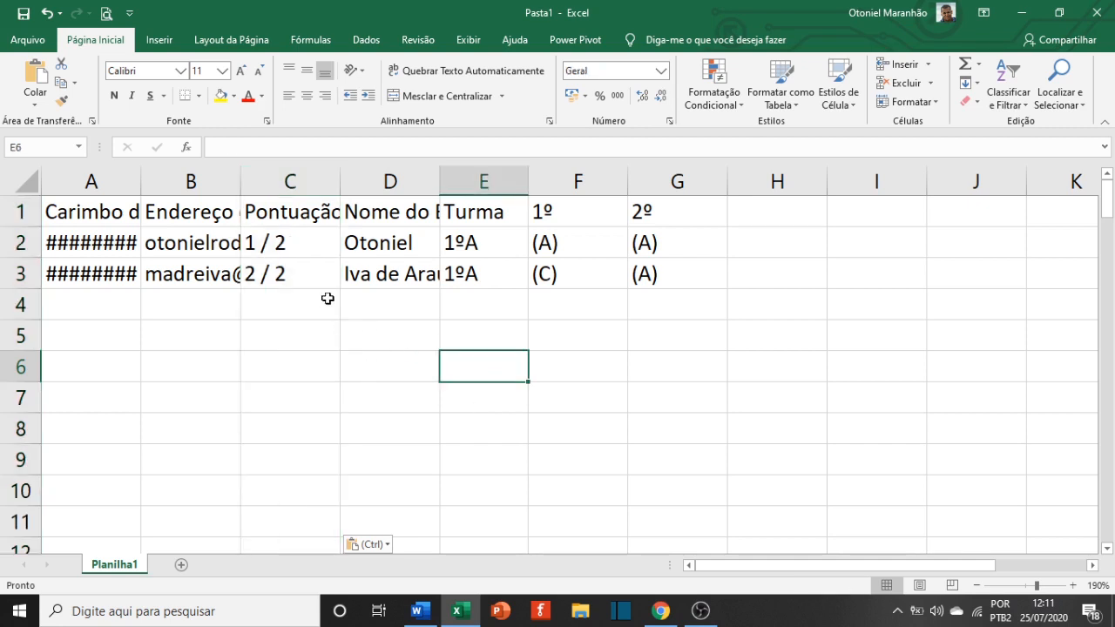
left_click(314, 250)
left_click_drag(314, 249, 311, 291)
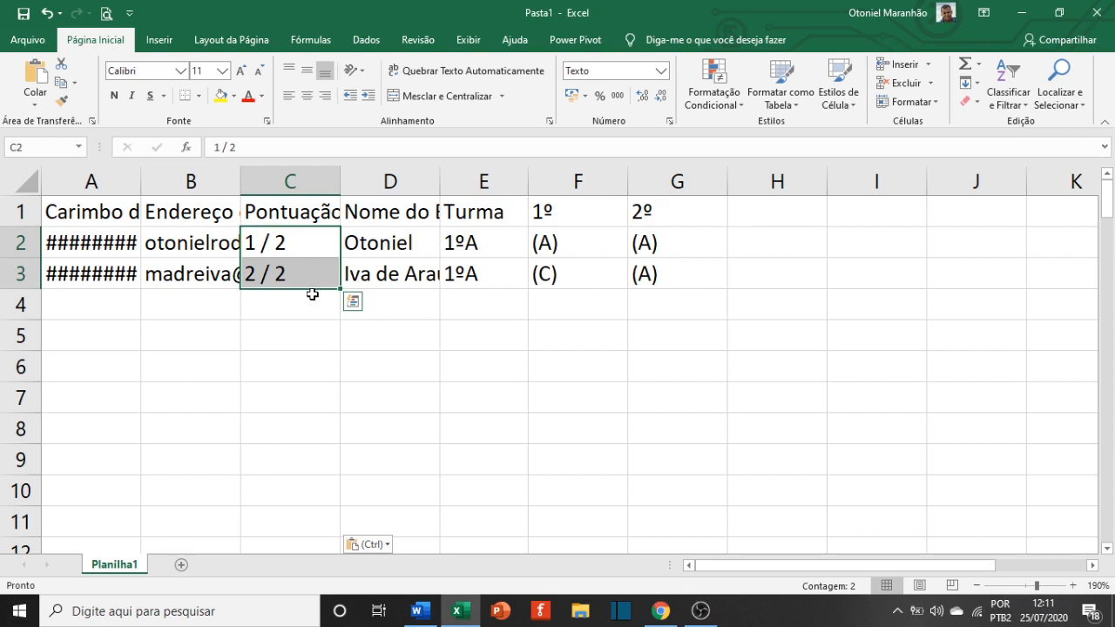
left_click_drag(312, 238, 312, 271)
left_click(310, 327)
left_click(300, 276)
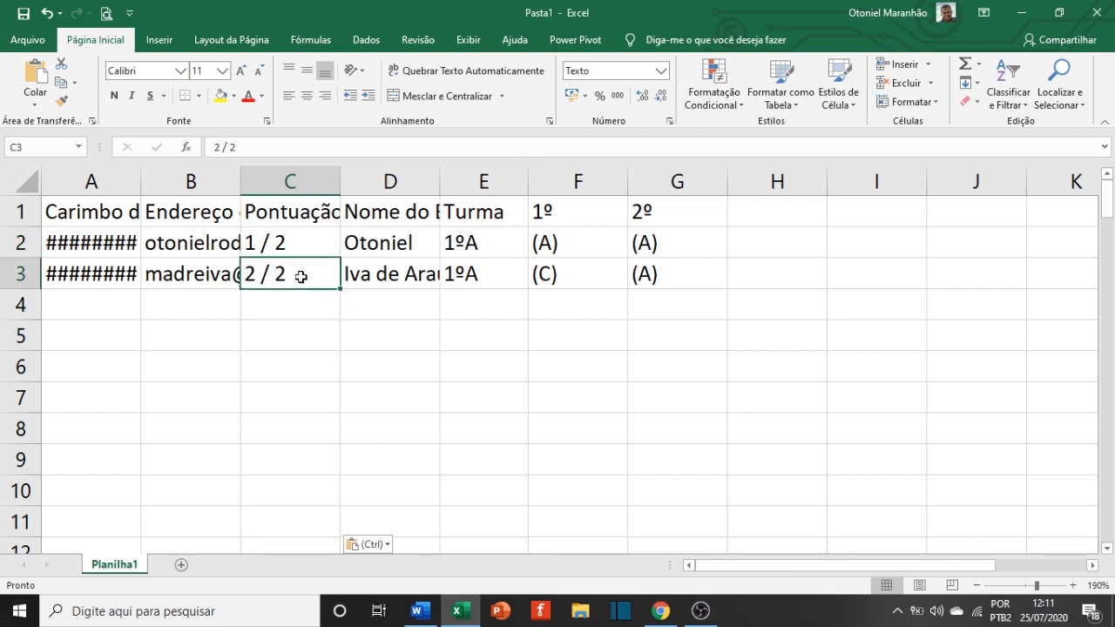
left_click(383, 247)
left_click_drag(304, 251, 290, 275)
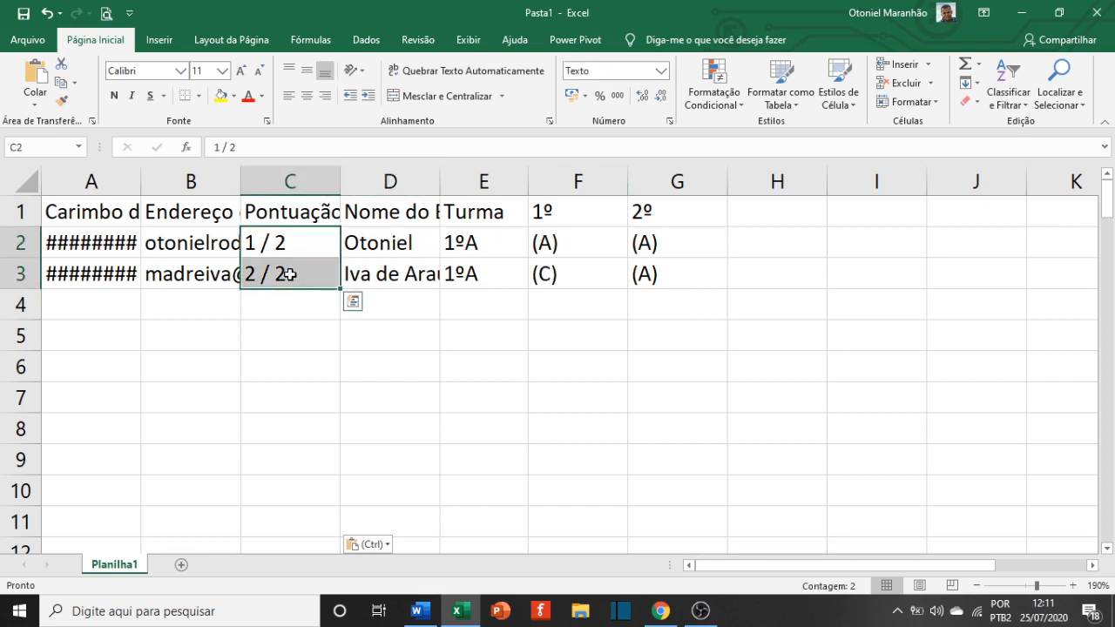
left_click(335, 388)
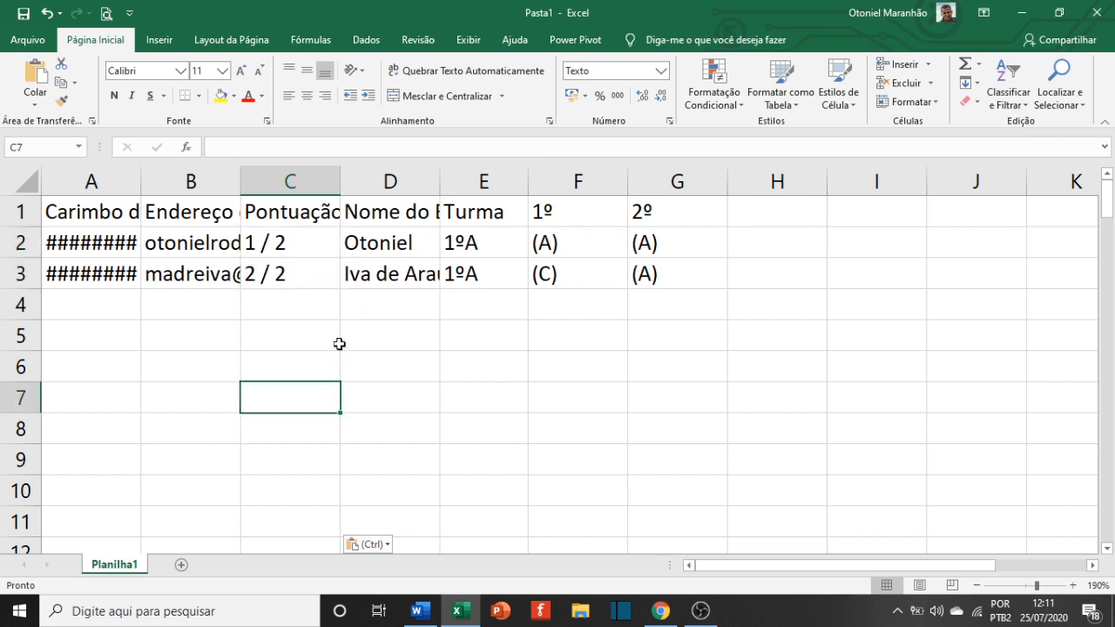
Compare the score in C2 with the answer in F2, and select the Pontuação range C2:C11
left_click(313, 251)
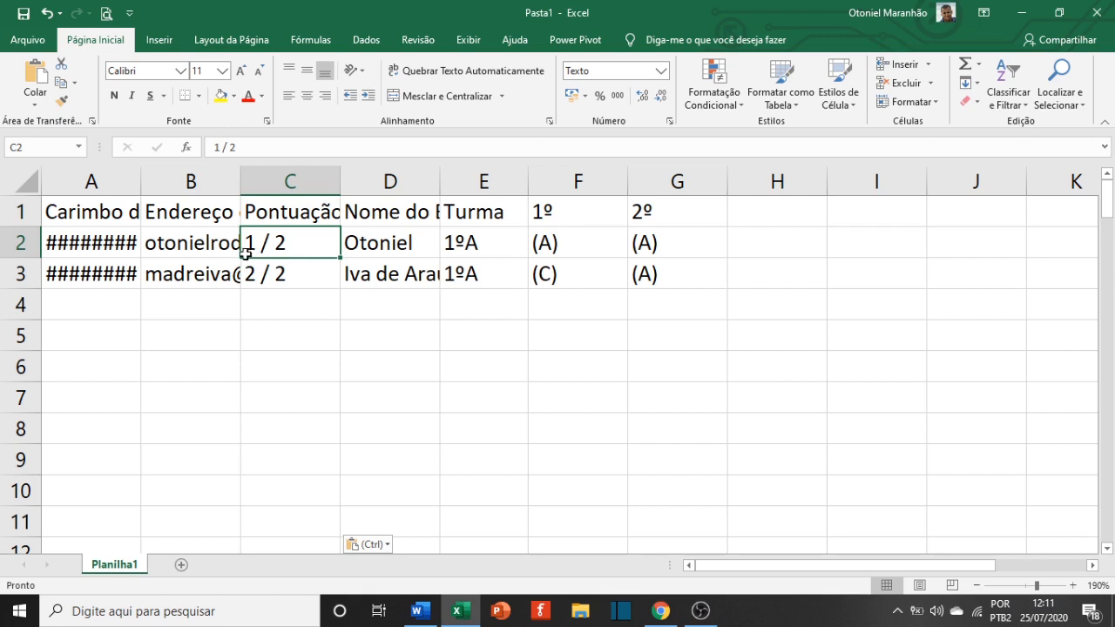
left_click(576, 249)
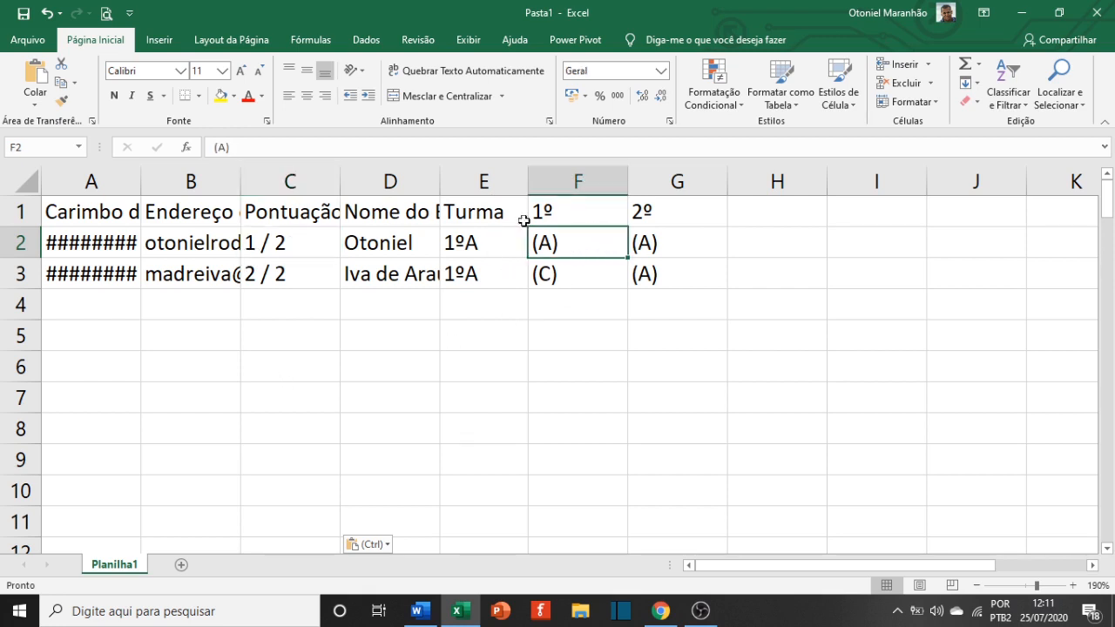
left_click(305, 253)
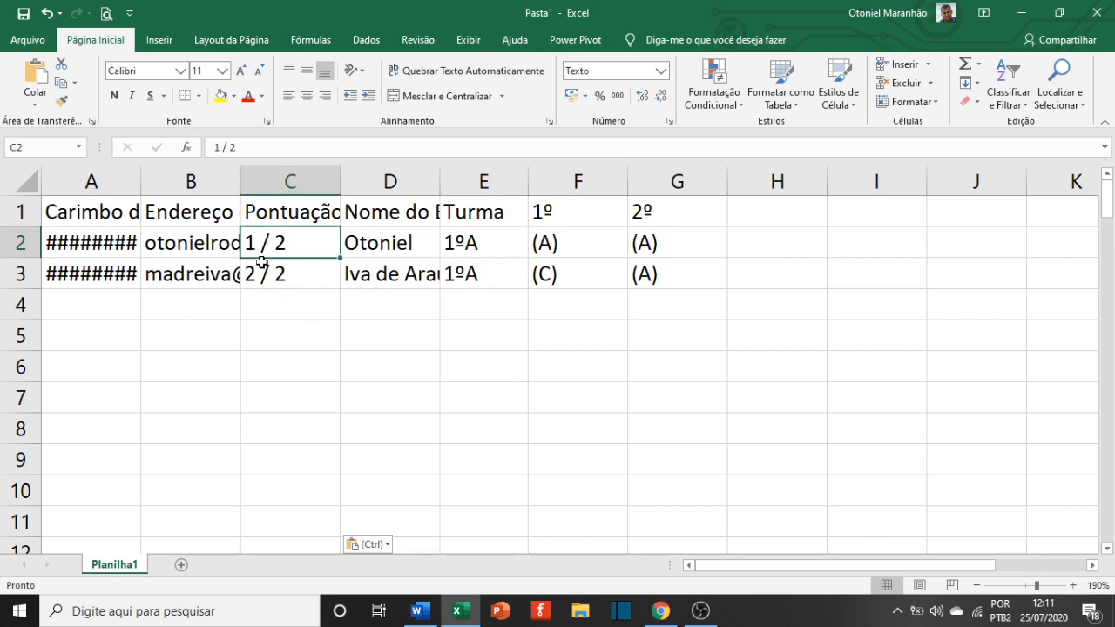
left_click_drag(299, 237, 298, 512)
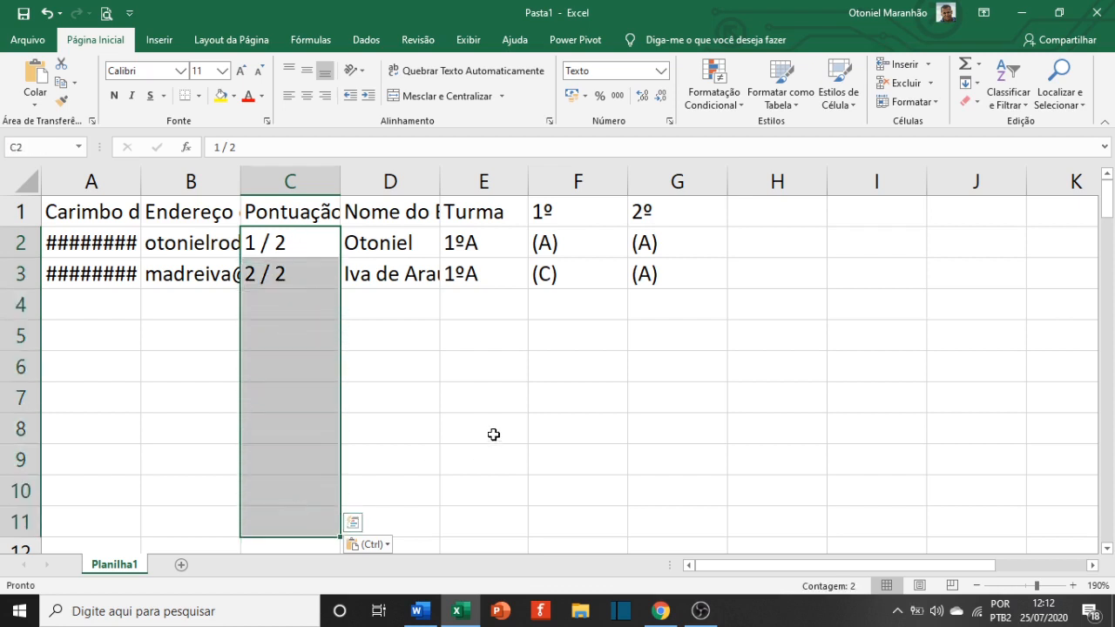
Try replacing every " / 2" in the Pontuação column with "de dois", and undo the replacement
left_click(493, 435)
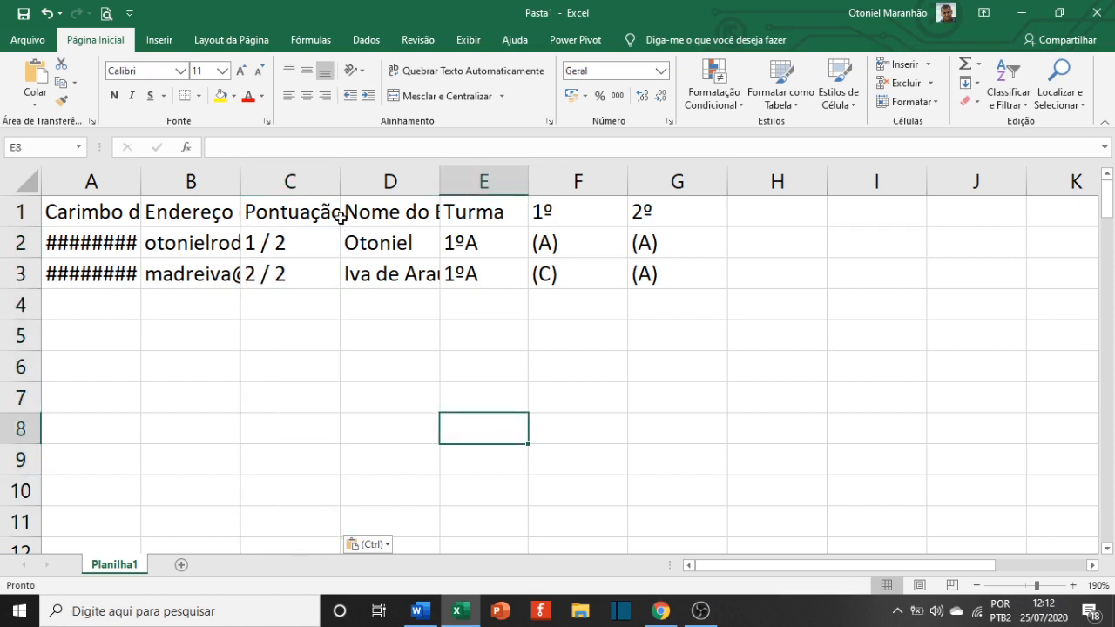
left_click(291, 182)
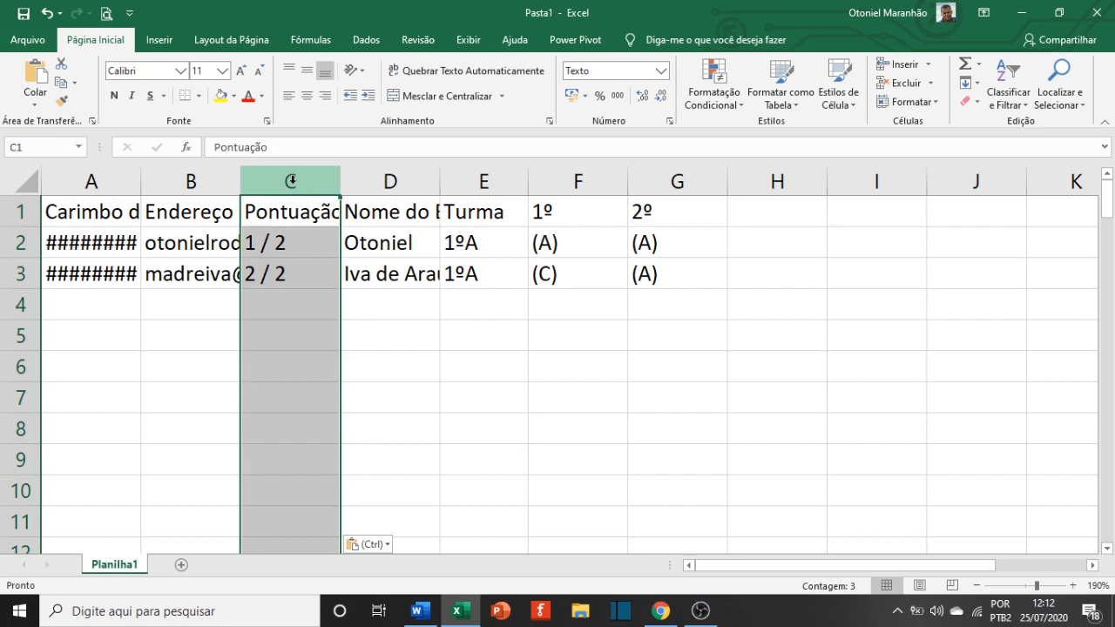
key("ctrl+l")
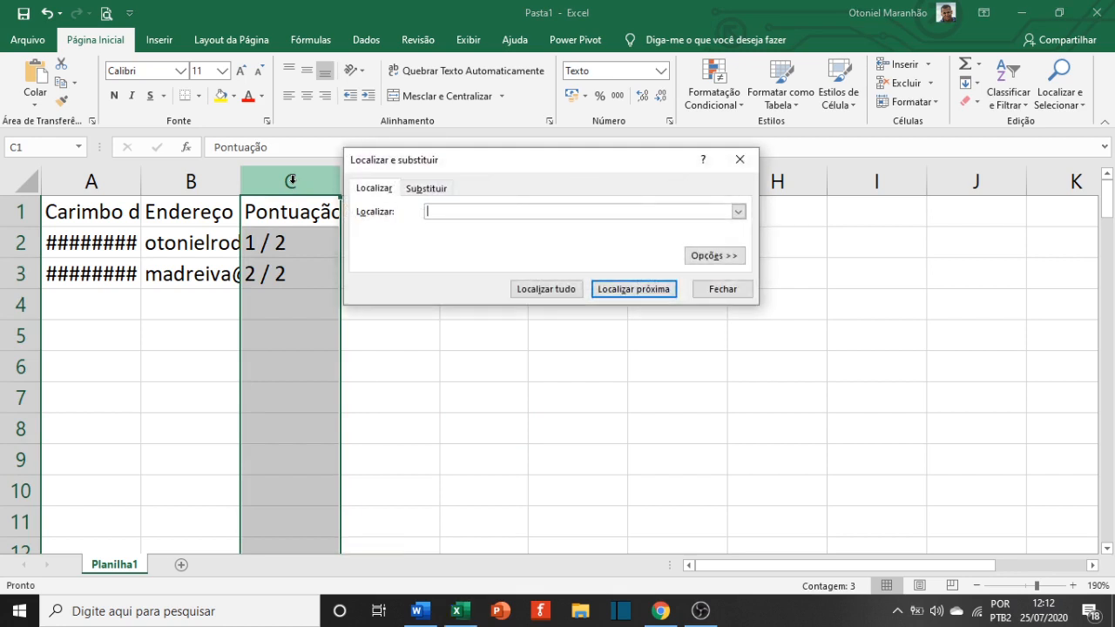
left_click_drag(527, 166, 599, 176)
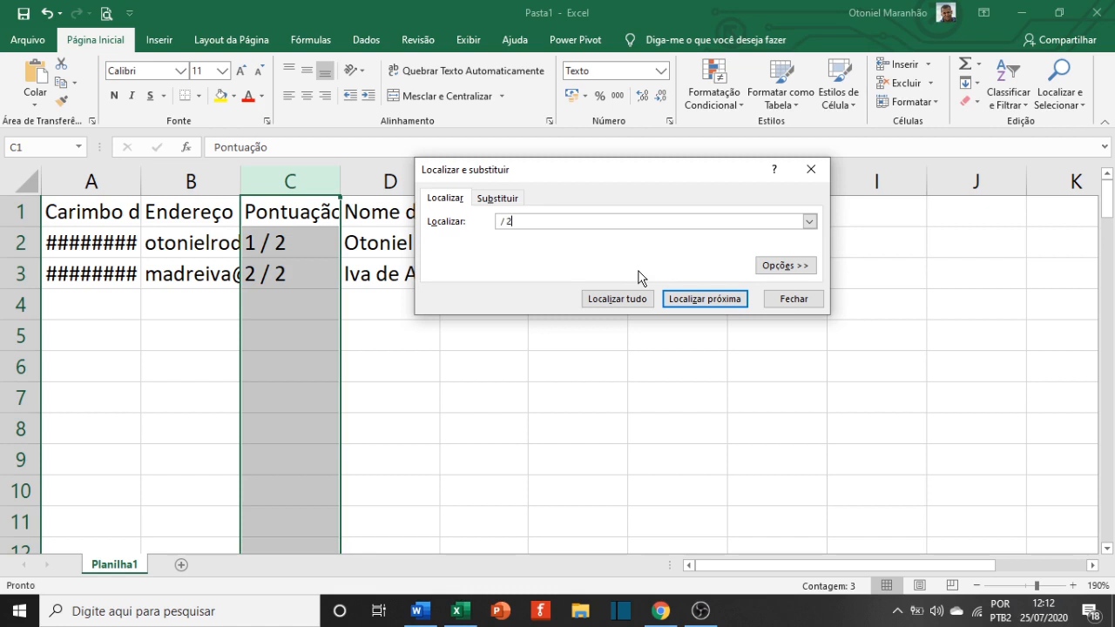
left_click(499, 199)
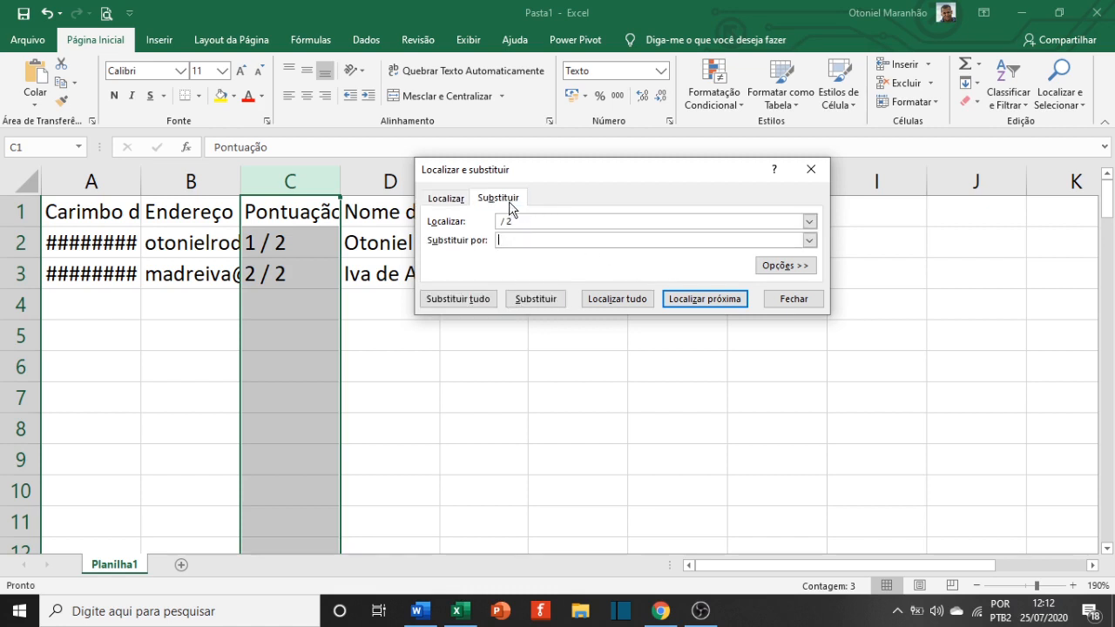
left_click(515, 245)
type("de dois")
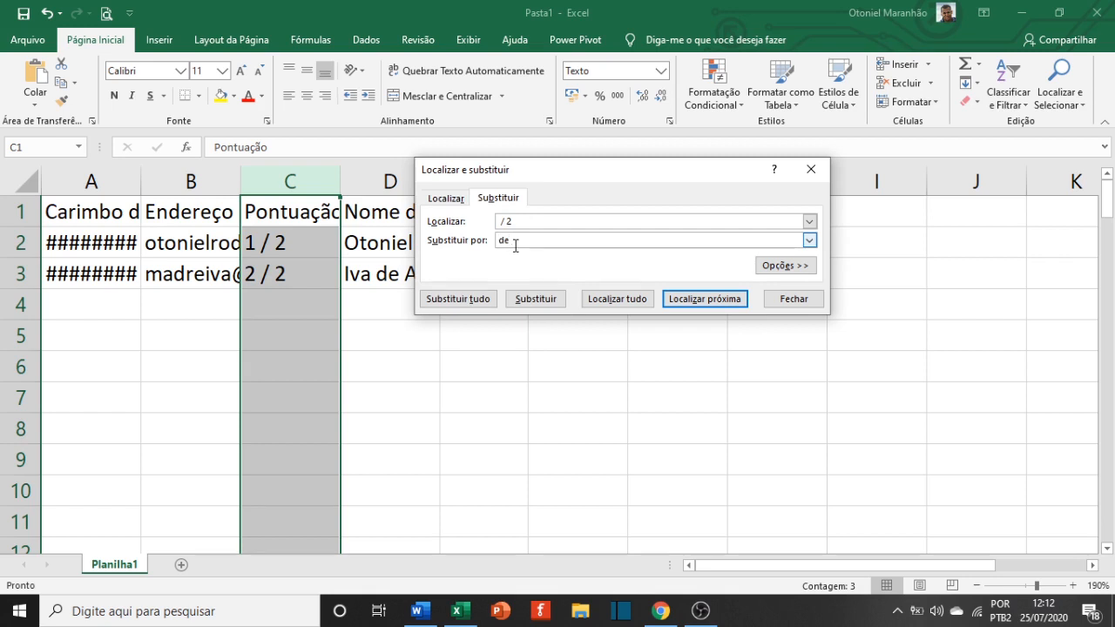
left_click(484, 303)
left_click(564, 352)
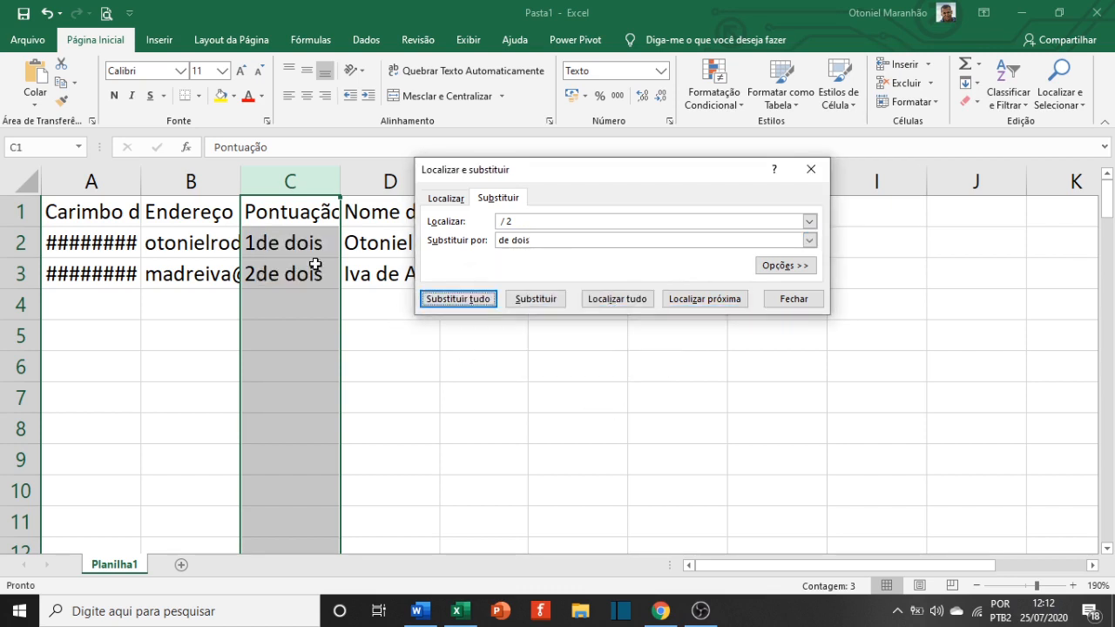
left_click(803, 303)
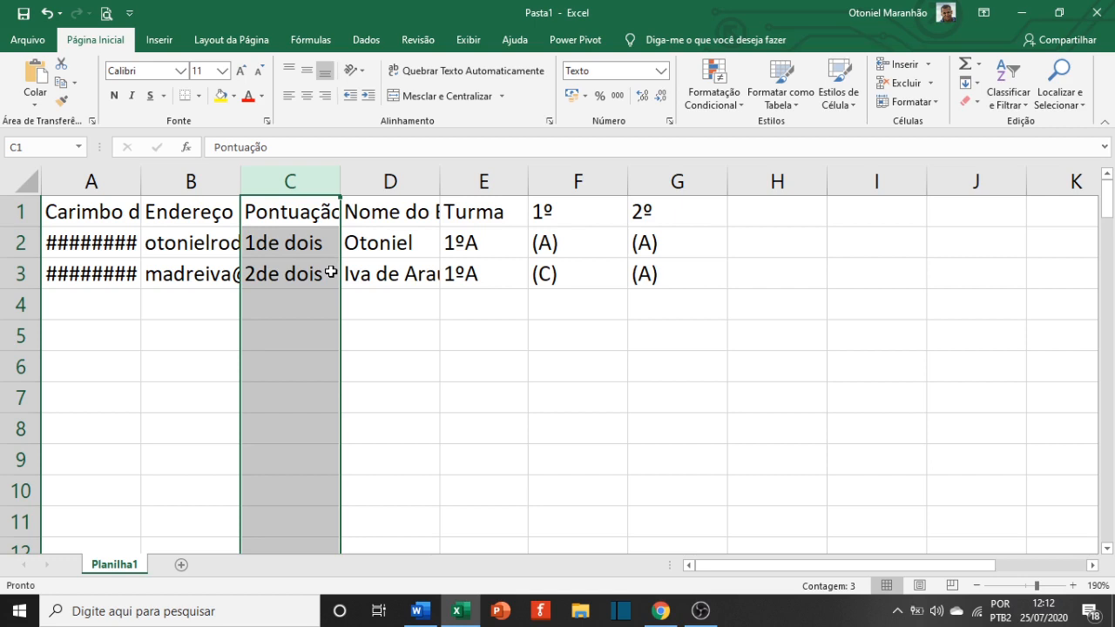
key("ctrl+z")
Replace every " / 2" in the Pontuação column with nothing, and close Find and Replace
key("ctrl+l")
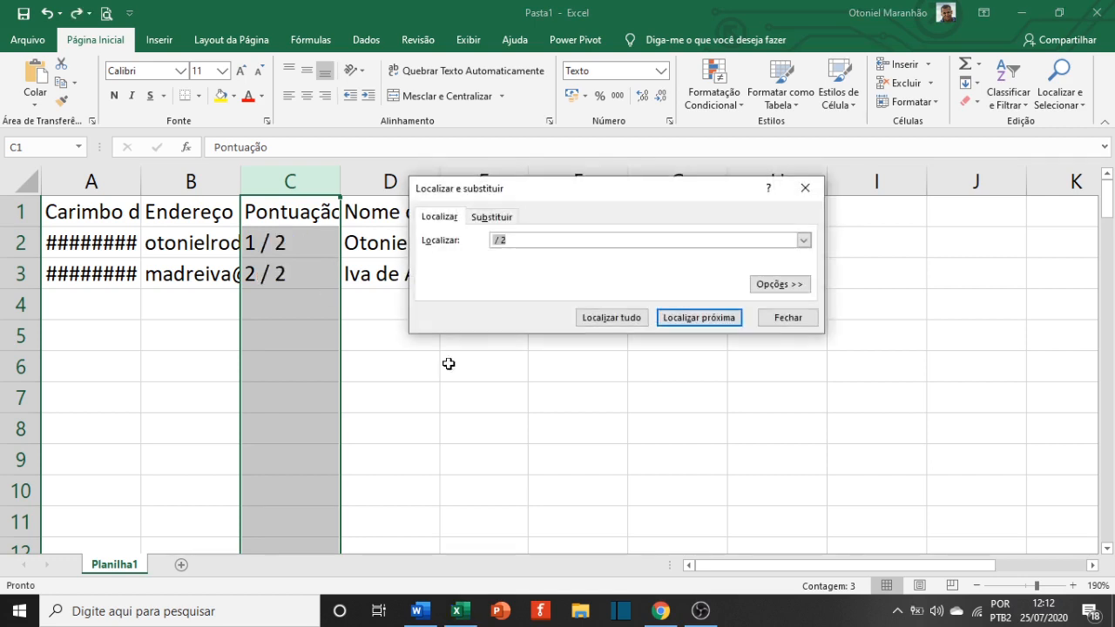
left_click(496, 244)
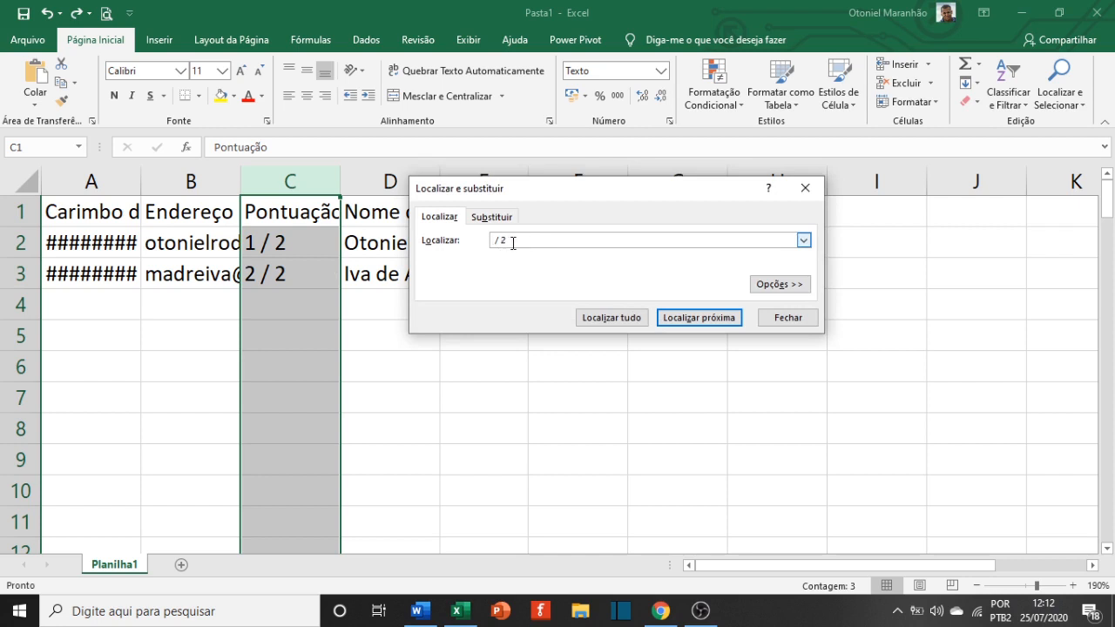
left_click(504, 218)
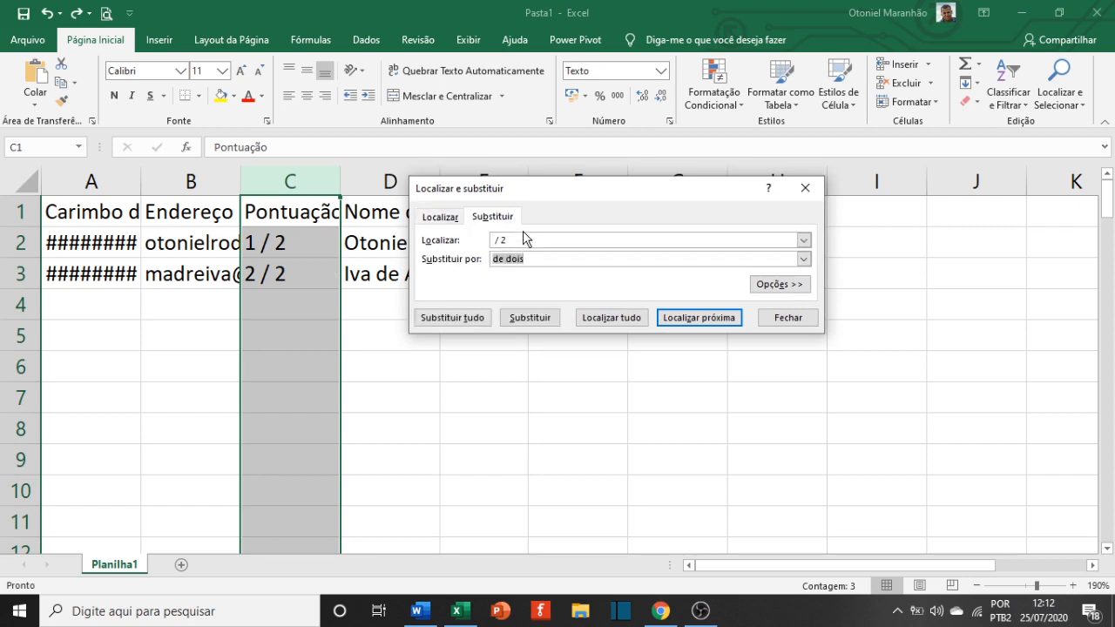
key("BackSpace")
left_click(471, 319)
left_click(572, 352)
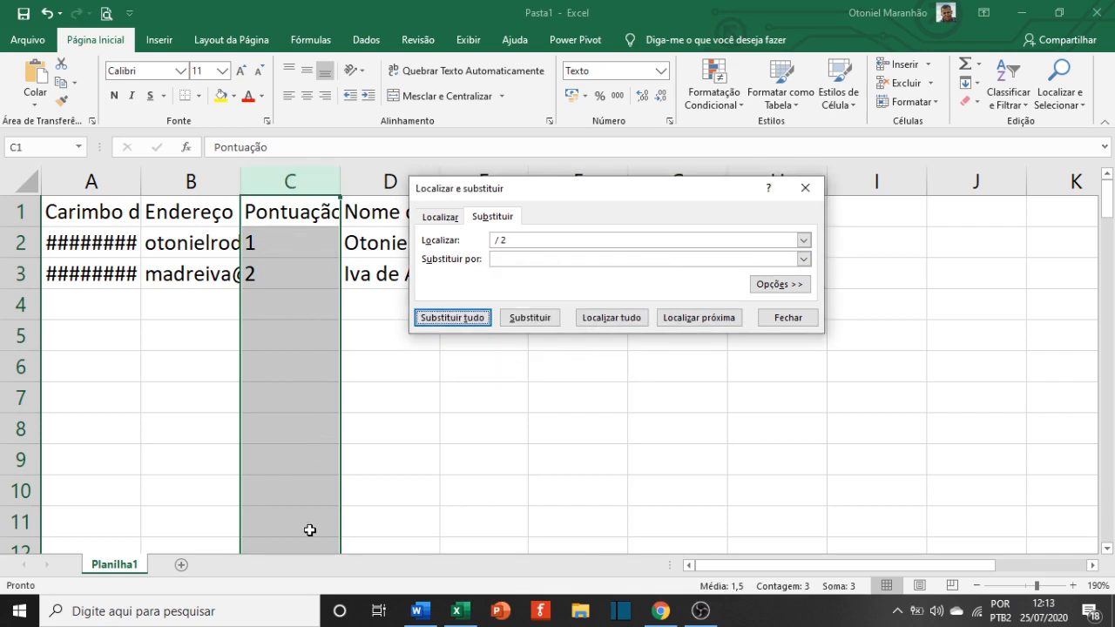
left_click(793, 321)
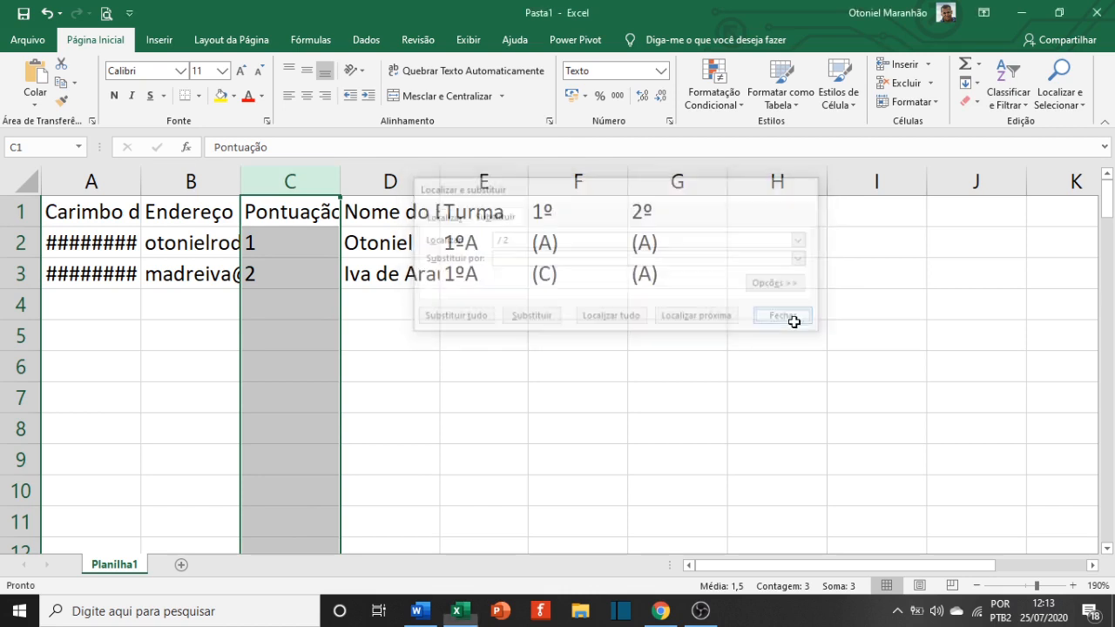
Check the number format of the scores in C2:C3 and set the whole Pontuação column to the Número format
left_click(483, 429)
left_click_drag(321, 251, 314, 279)
left_click(332, 357)
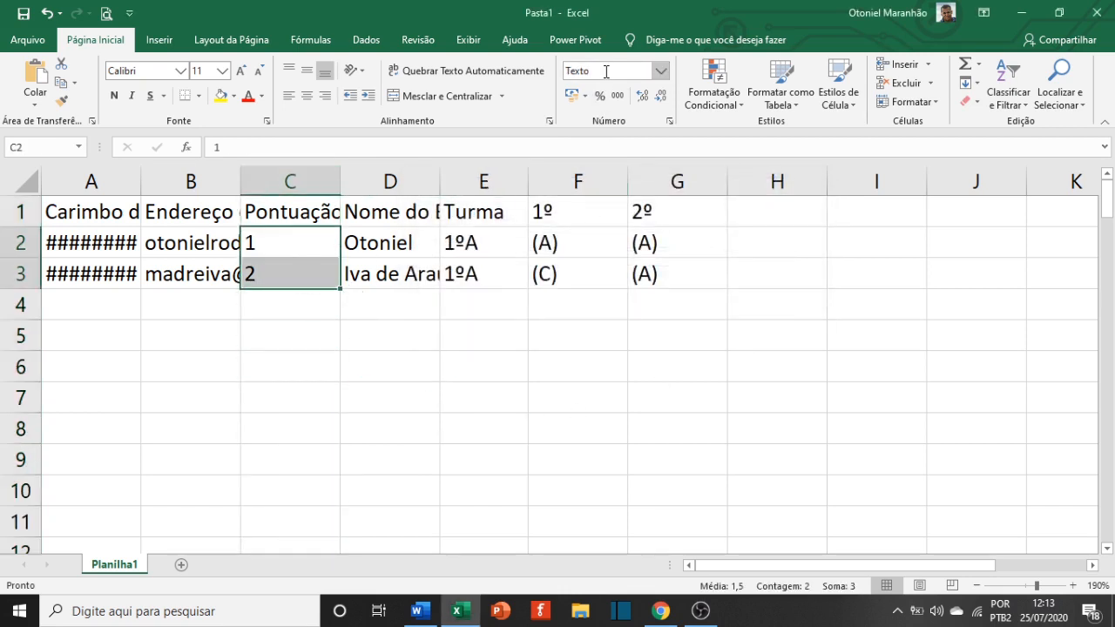
left_click(293, 182)
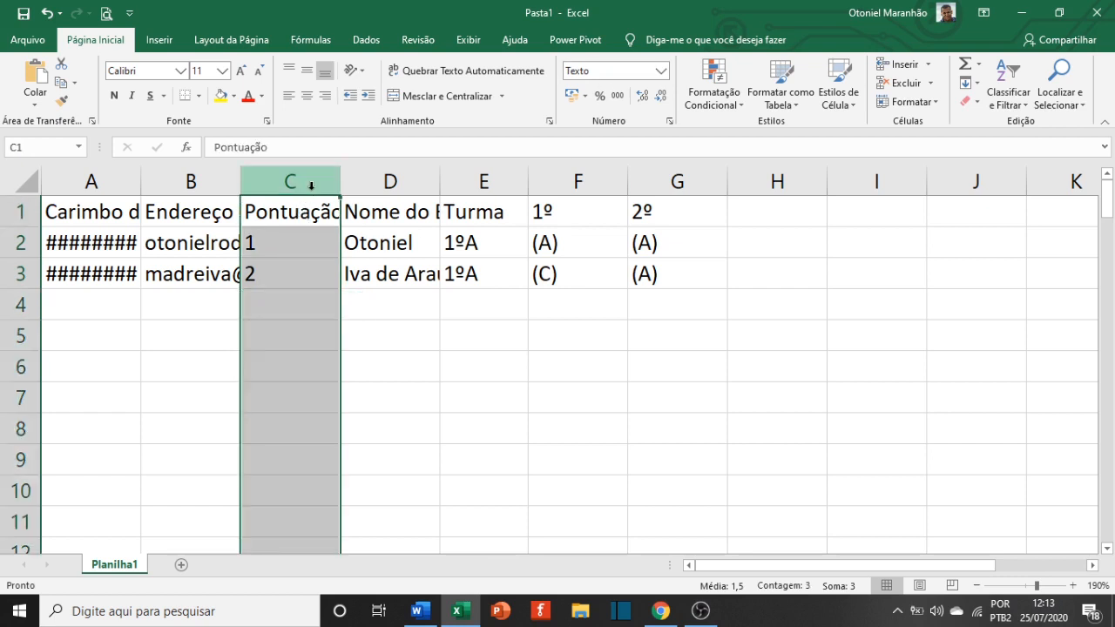
left_click(661, 71)
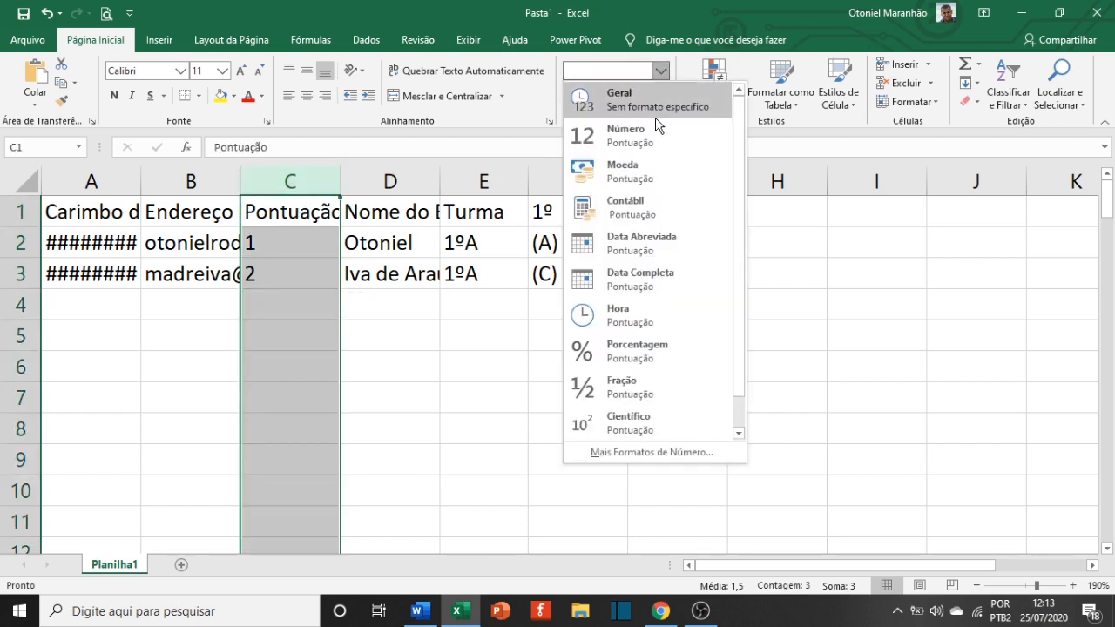
left_click(629, 129)
Reduce the scores in C2:C3 to zero decimal places
left_click(328, 282)
left_click_drag(330, 246, 326, 272)
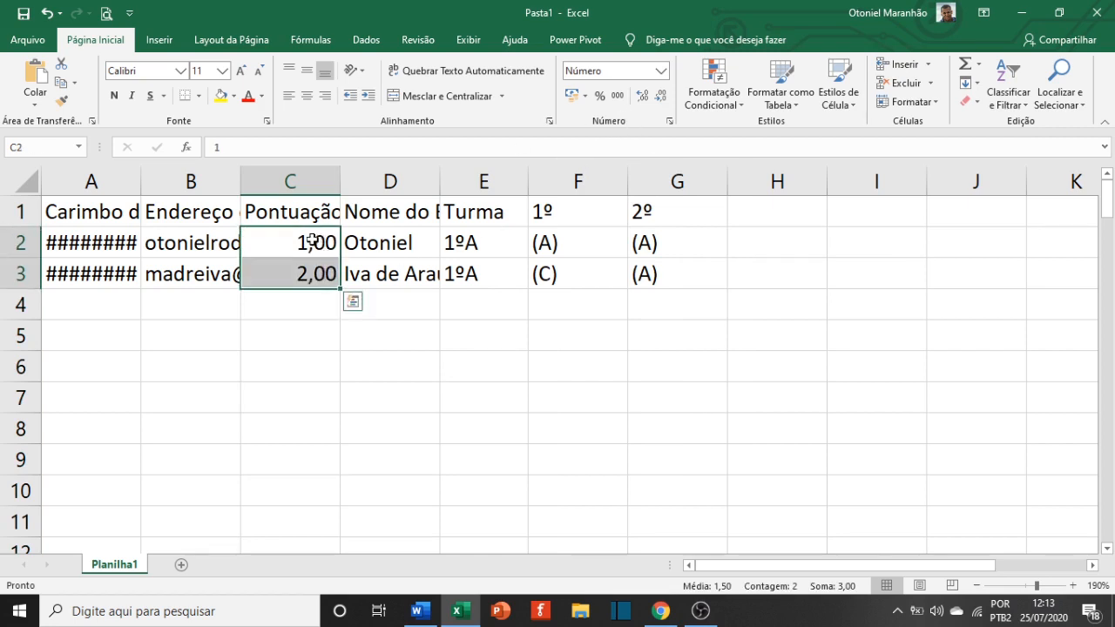
left_click(663, 99)
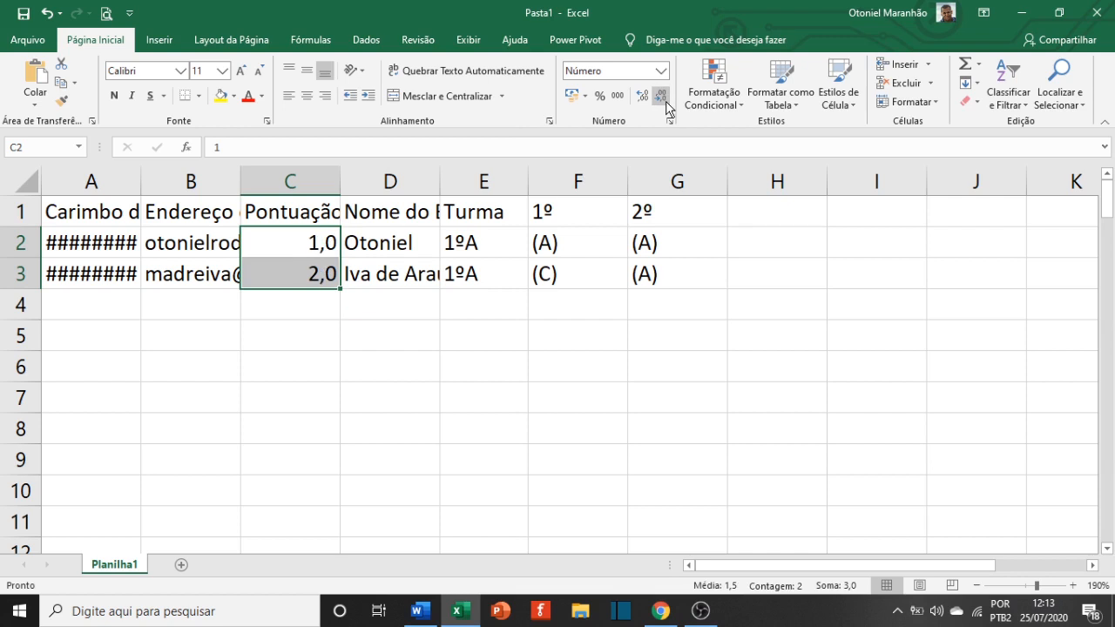
left_click(665, 101)
left_click(523, 455)
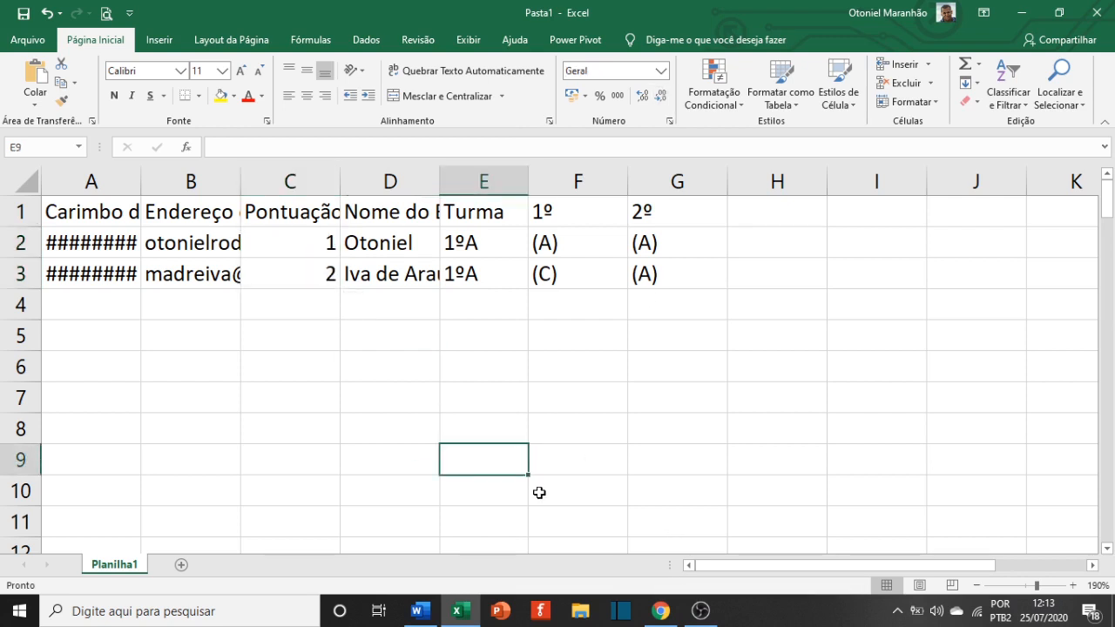
Switch to the Word outline and check the items that follow Pontuação under Tratando os dados
key("alt+Tab")
key("alt+Tab")
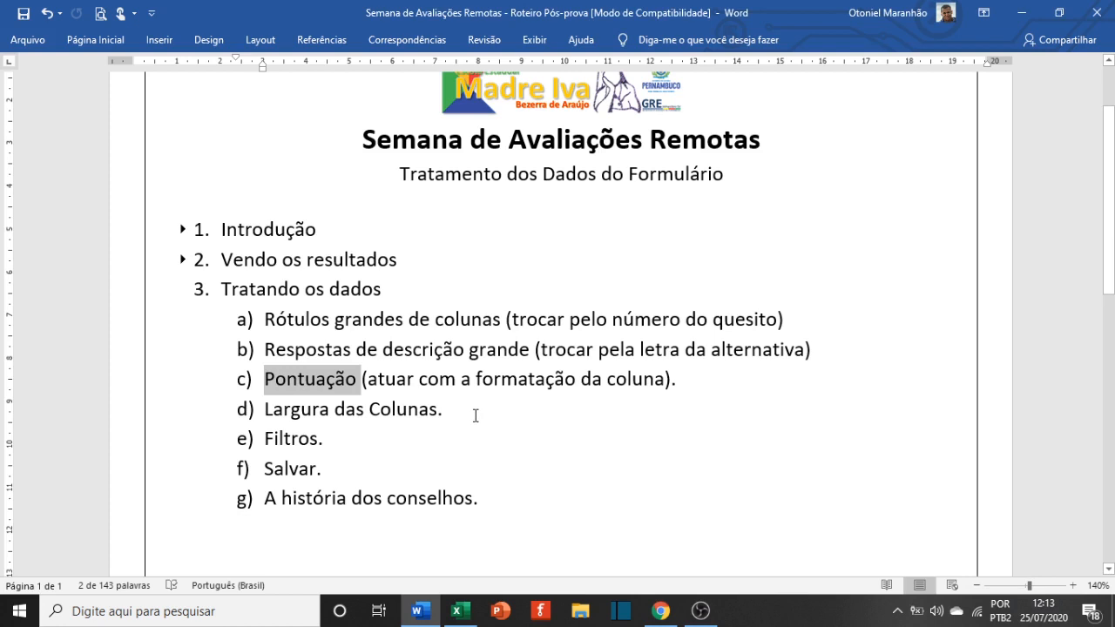
left_click(499, 440)
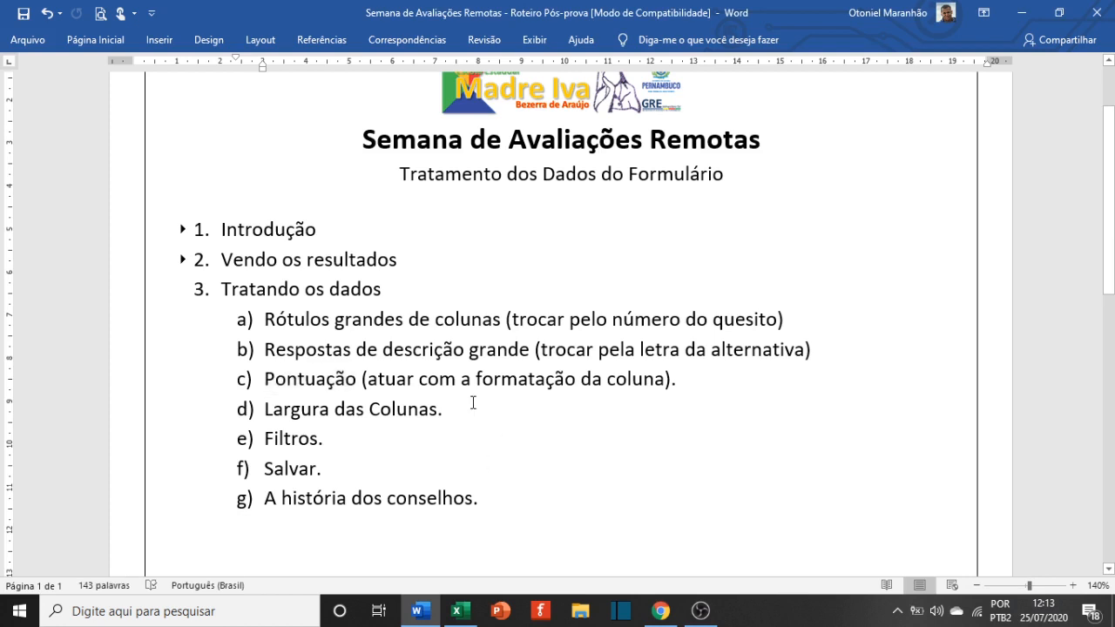
Switch back to Excel and examine which headers in row 1 are cut off, from Carimbo de data/hora to Nome do Estudante
key("alt+Tab")
left_click(331, 365)
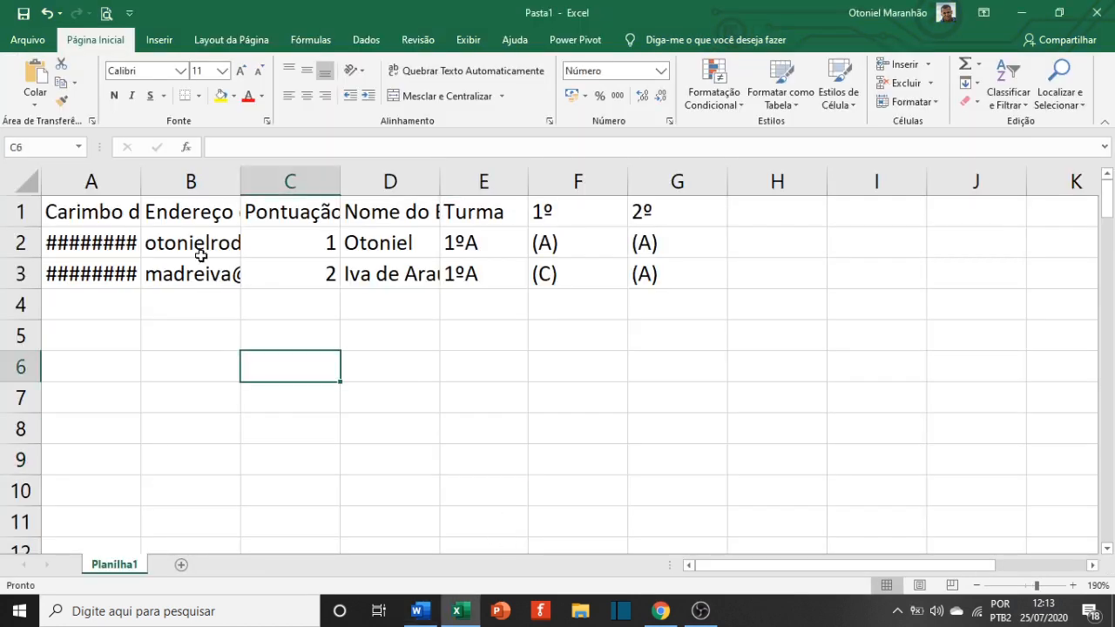
left_click(123, 217)
left_click(178, 216)
left_click(257, 218)
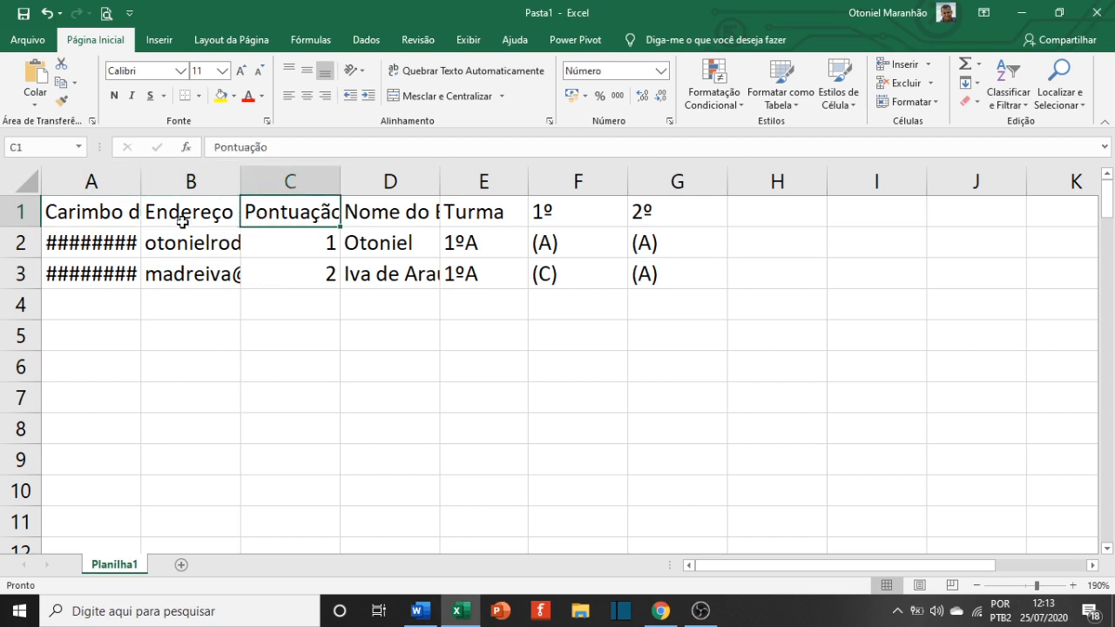
left_click(362, 303)
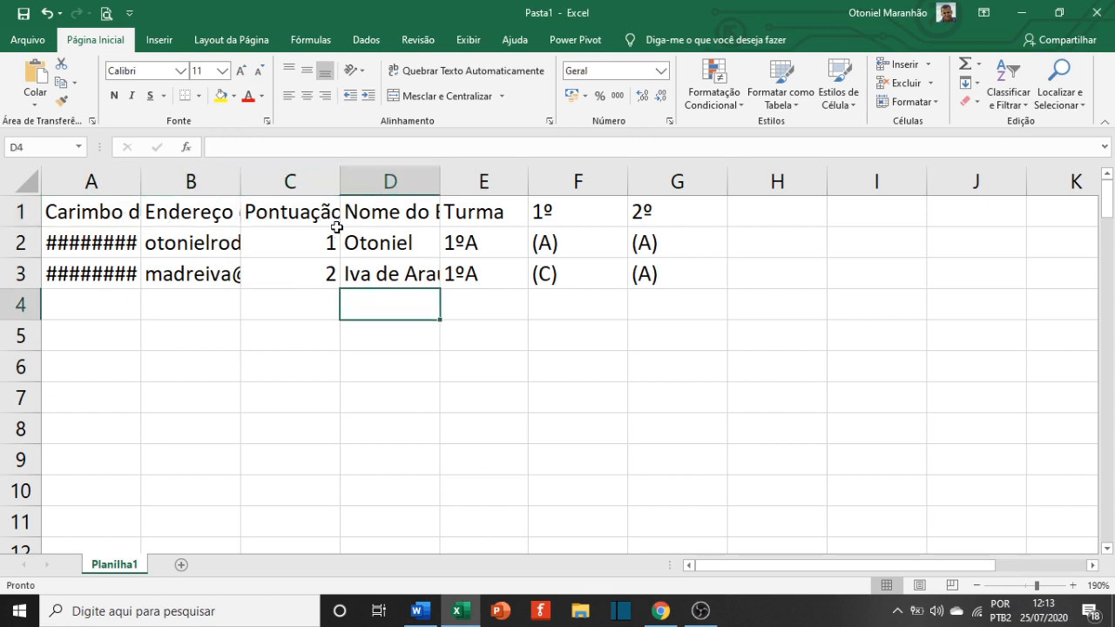
left_click(423, 217)
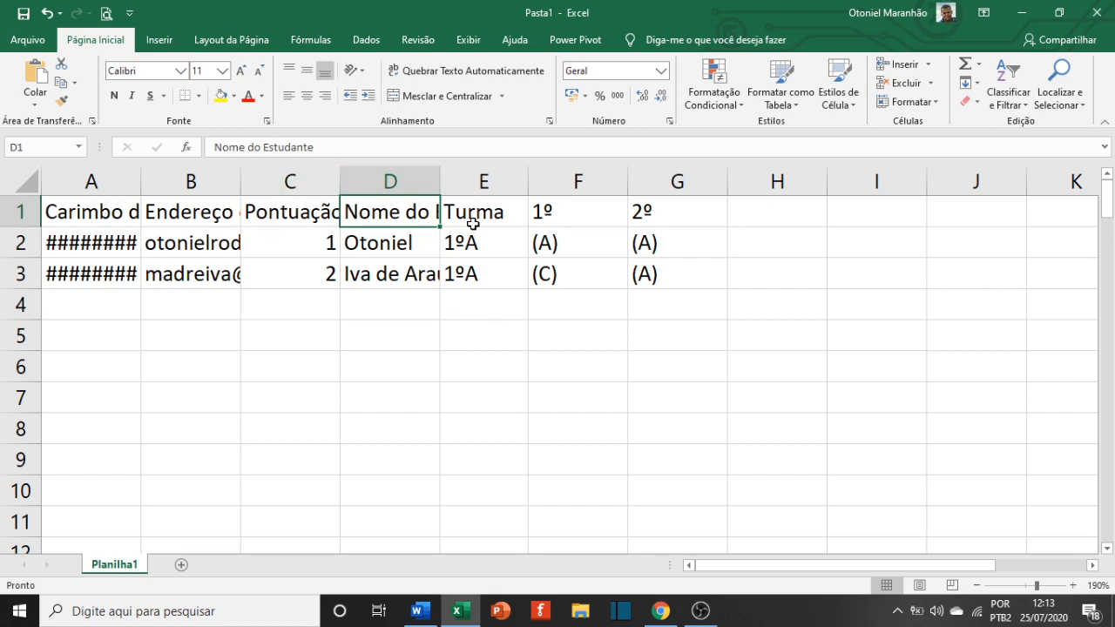
left_click(273, 442)
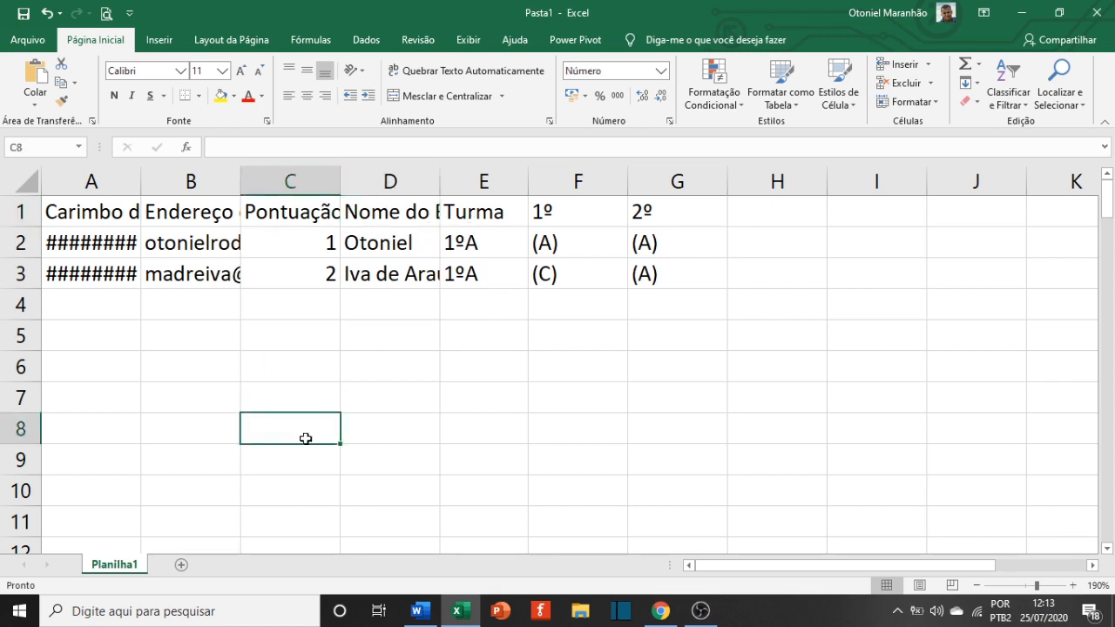
AutoFit the widths of columns A through G to their contents
left_click_drag(93, 180, 695, 203)
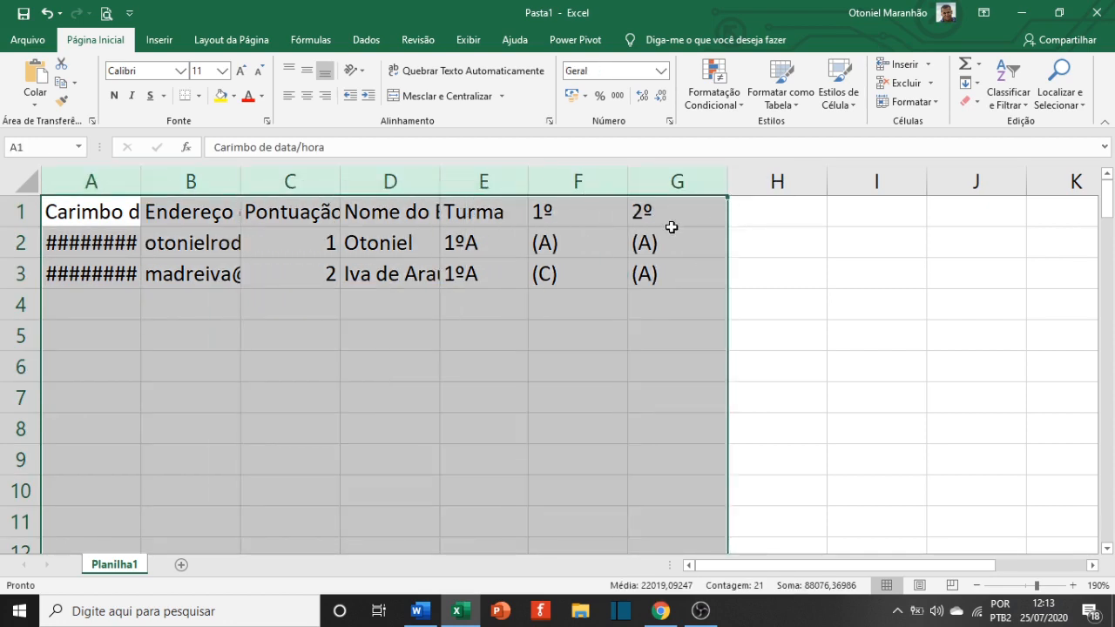
double_click(528, 184)
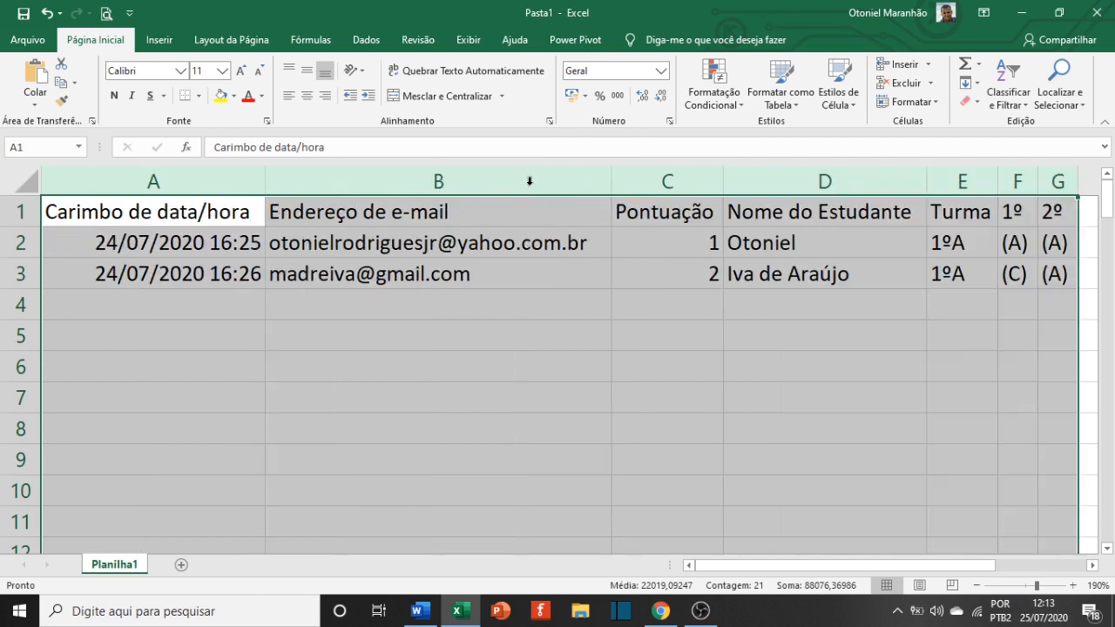
left_click(652, 378)
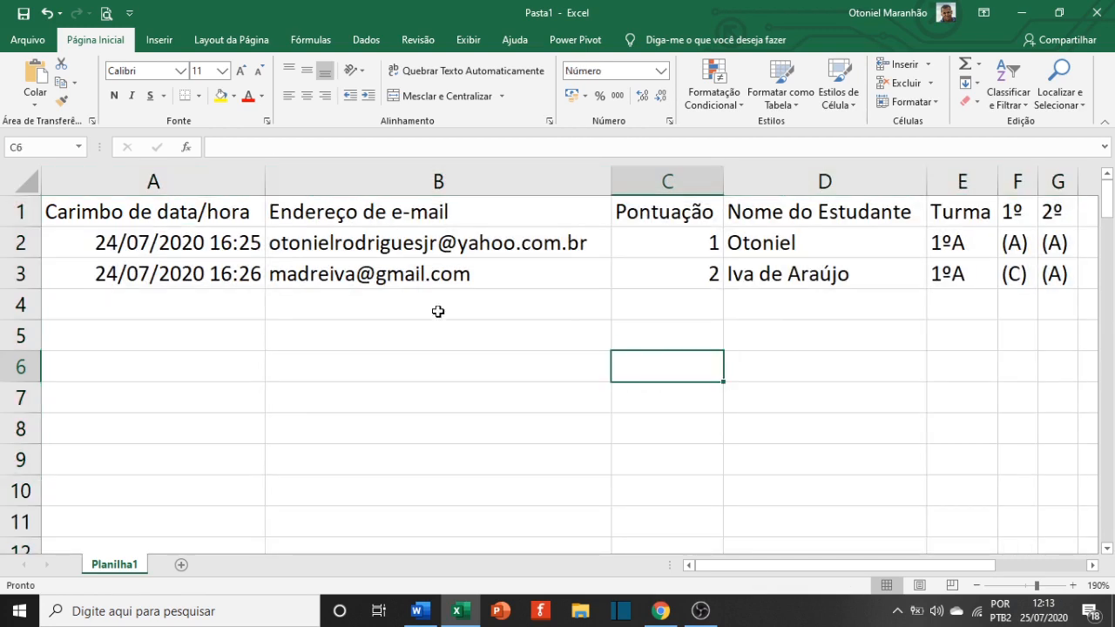
Review the e-mail column and rows 1 to 4 of the widened table at 170% zoom
left_click_drag(447, 211, 448, 254)
left_click(471, 277)
left_click(490, 302)
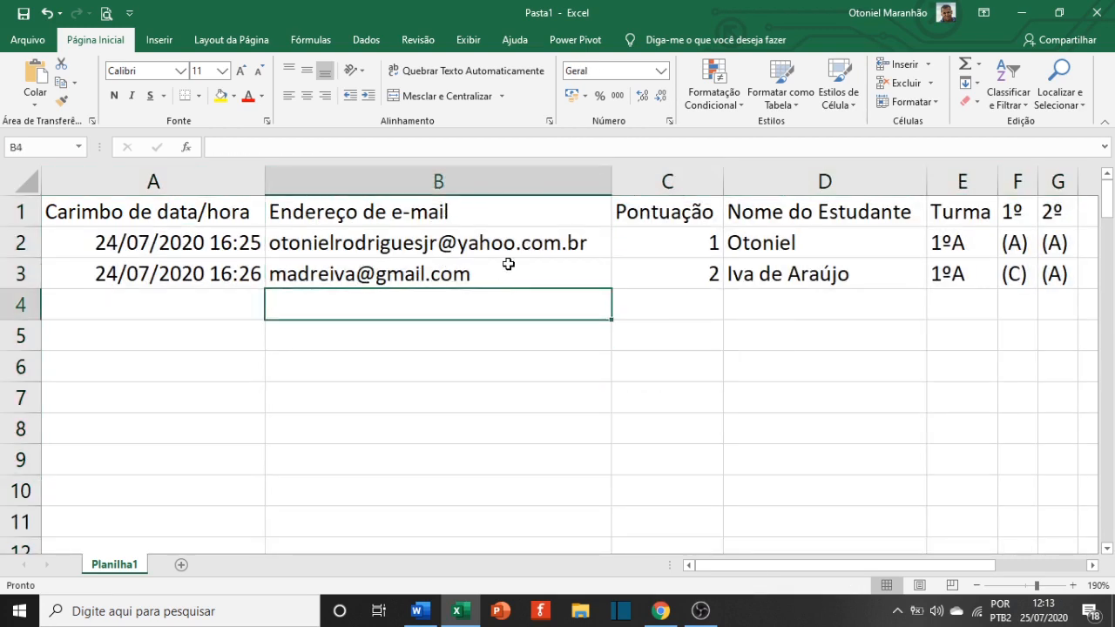
left_click(976, 585)
left_click(976, 585)
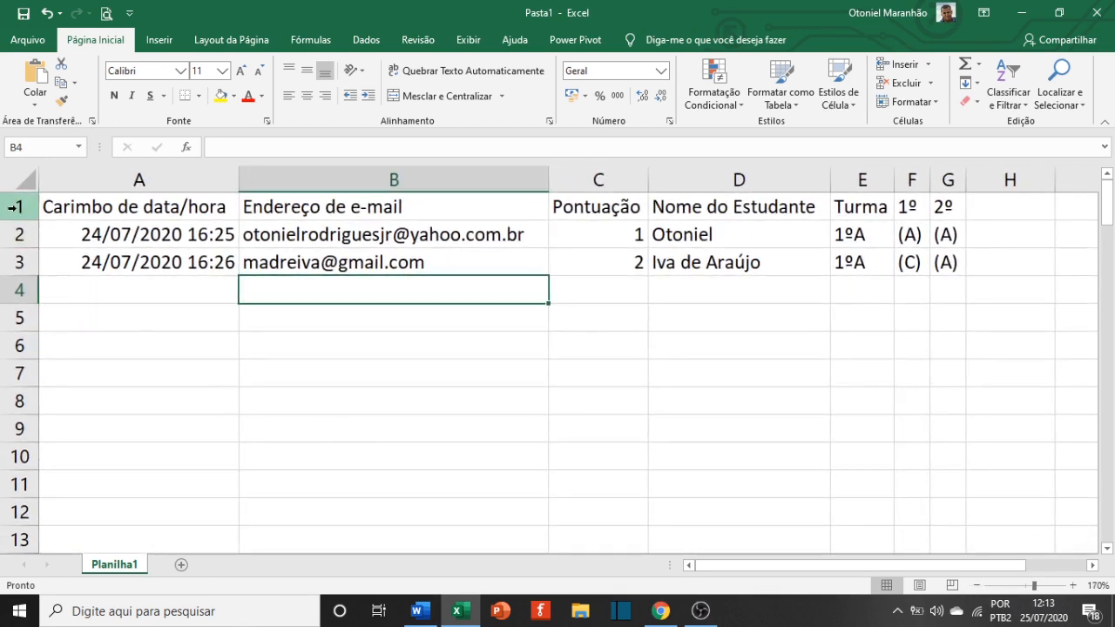
left_click_drag(15, 206, 12, 289)
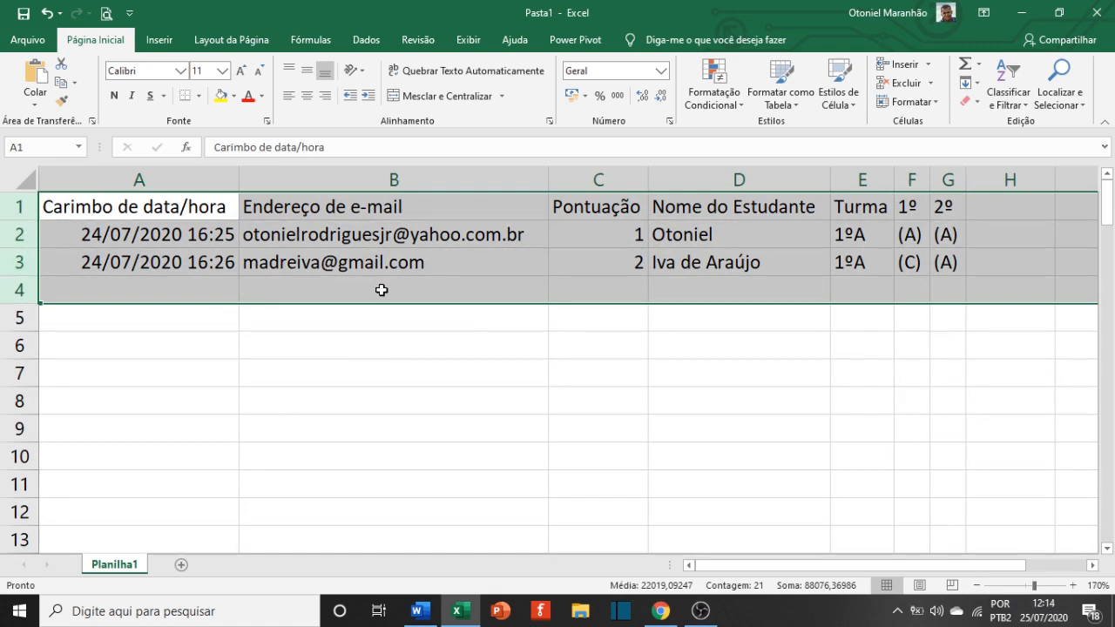
left_click(675, 365)
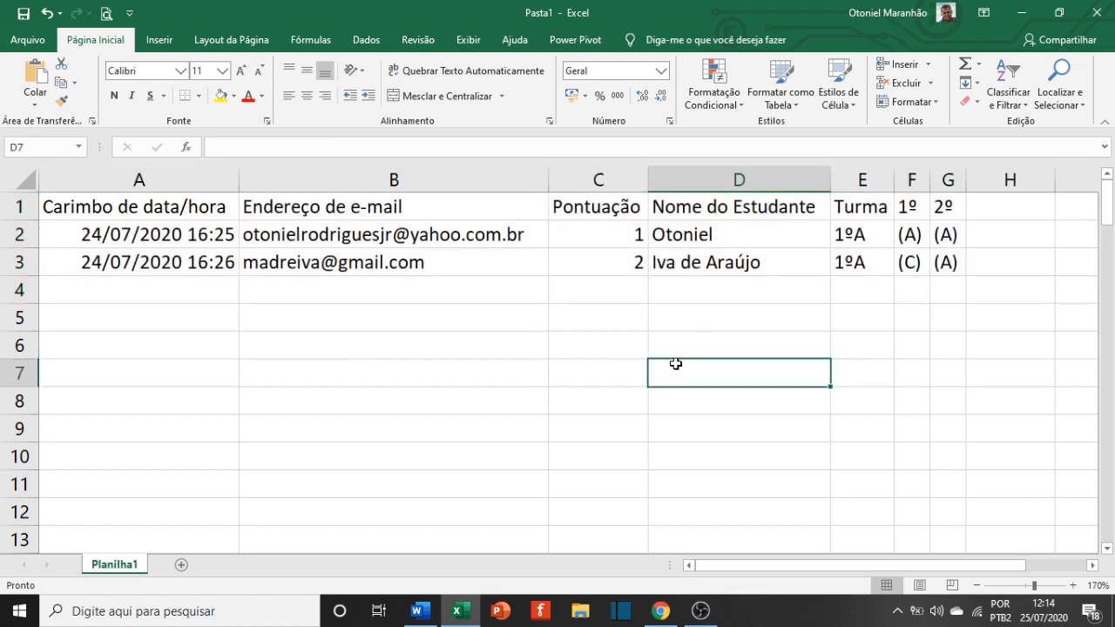
Switch to the Word outline to check the item Largura das Colunas, and return to the Excel sheet
key("alt+Tab")
left_click_drag(364, 410, 444, 410)
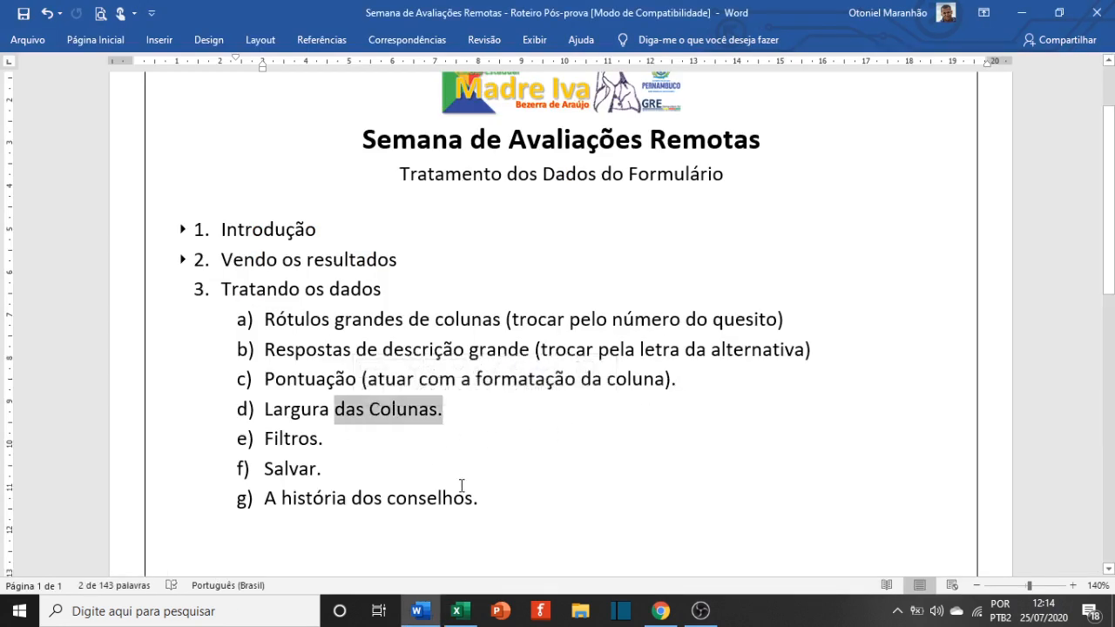
key("alt+Tab")
left_click(447, 349)
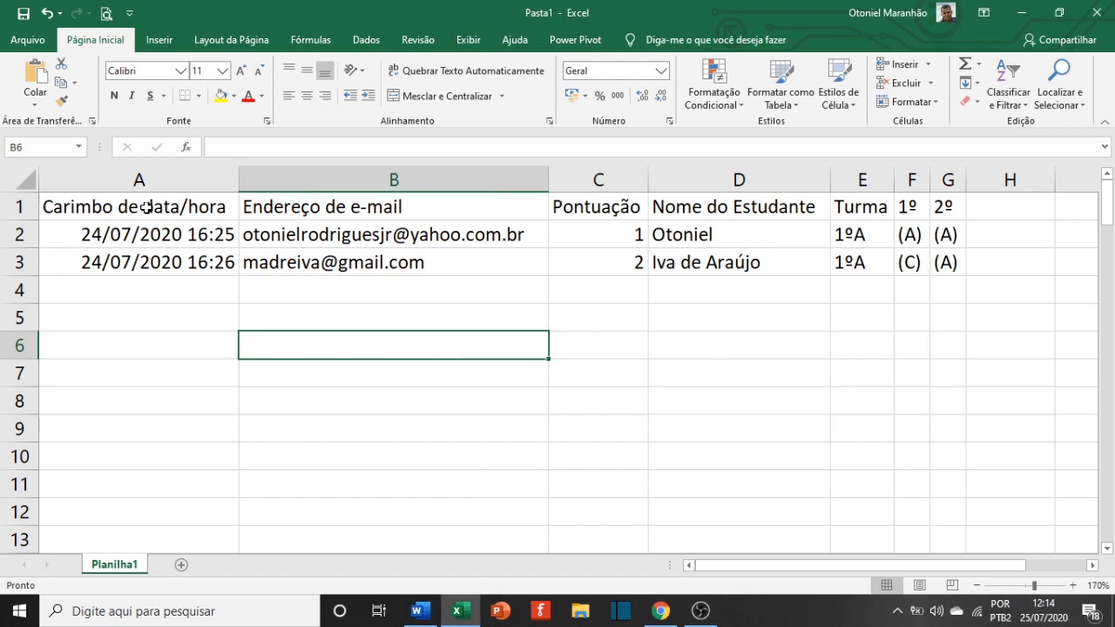
Review the headers in row 1 and the Pontuação and Turma values of the first two responses
left_click(117, 207)
left_click(295, 215)
left_click(122, 219)
left_click(314, 217)
left_click(601, 203)
left_click(680, 209)
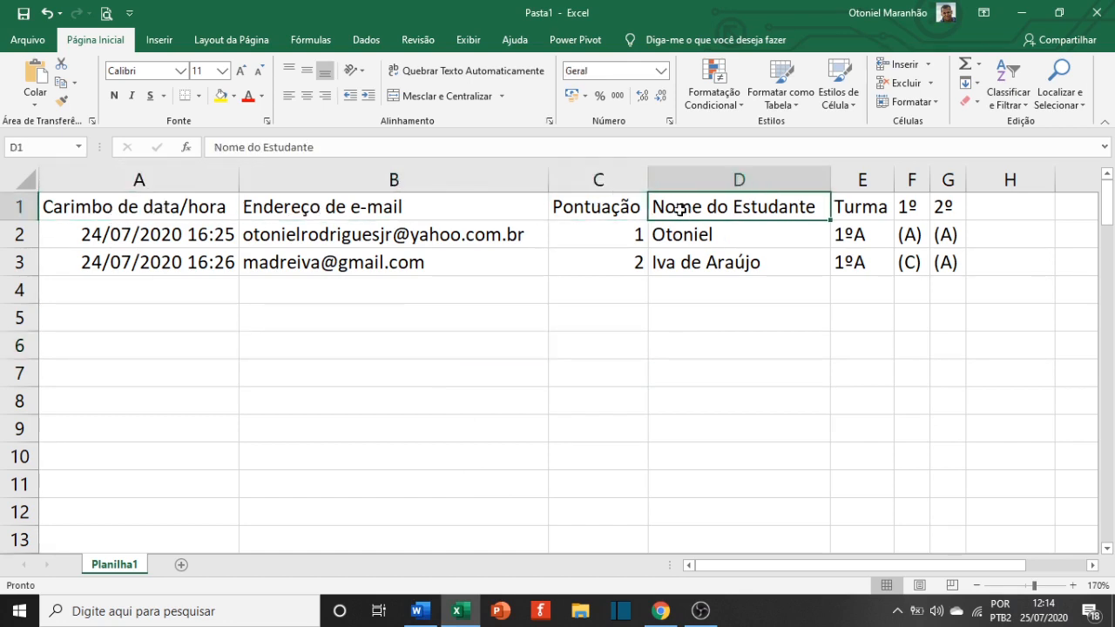
left_click_drag(379, 248, 560, 427)
left_click(366, 202)
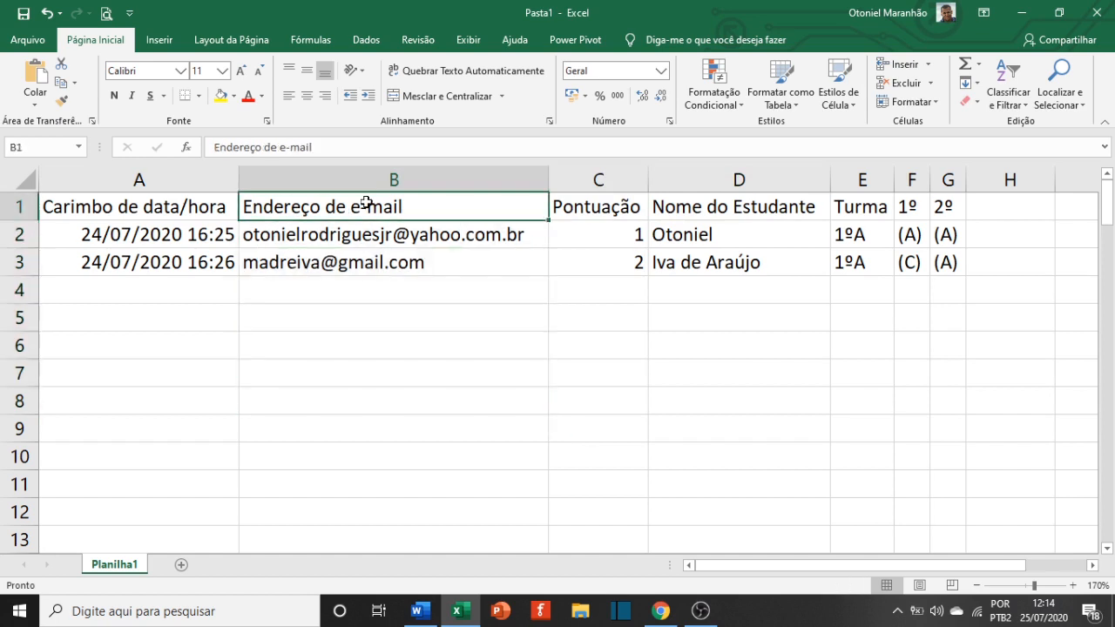
left_click_drag(634, 236, 634, 266)
left_click(629, 211)
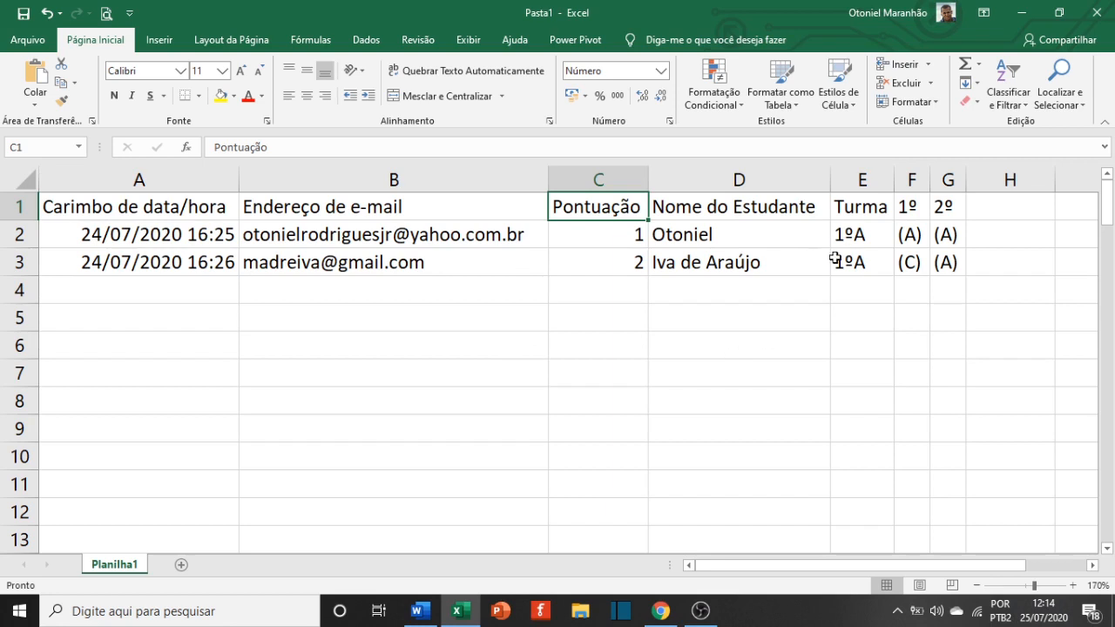
left_click_drag(848, 243, 856, 260)
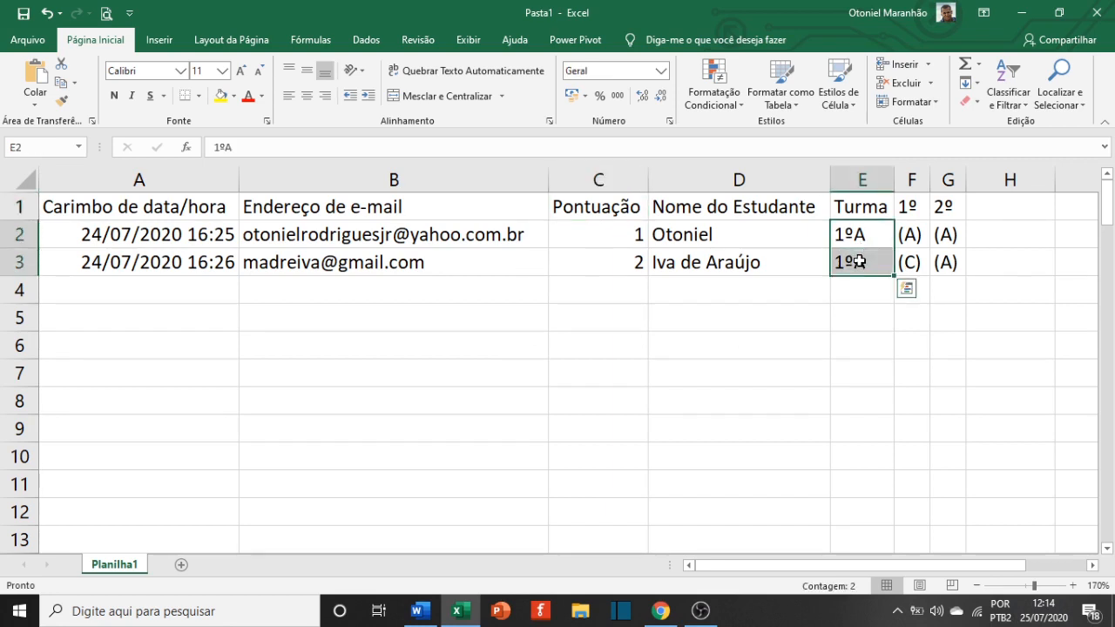
left_click(865, 325)
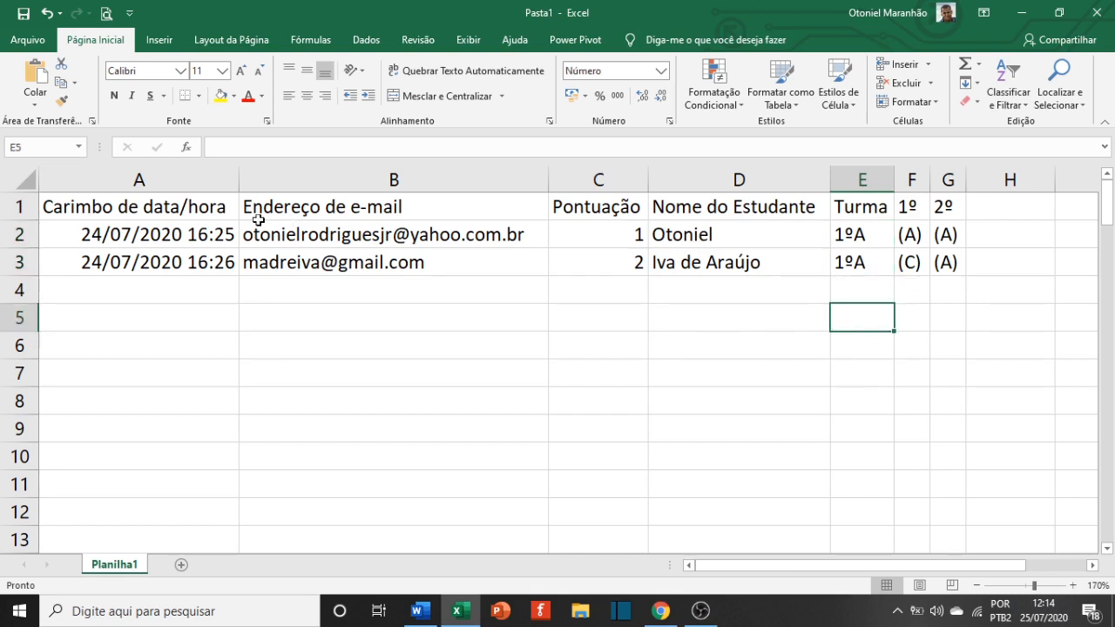
Copy the date and time in A3 into A4 to begin a third response row
left_click(178, 206)
left_click(305, 372)
left_click(192, 287)
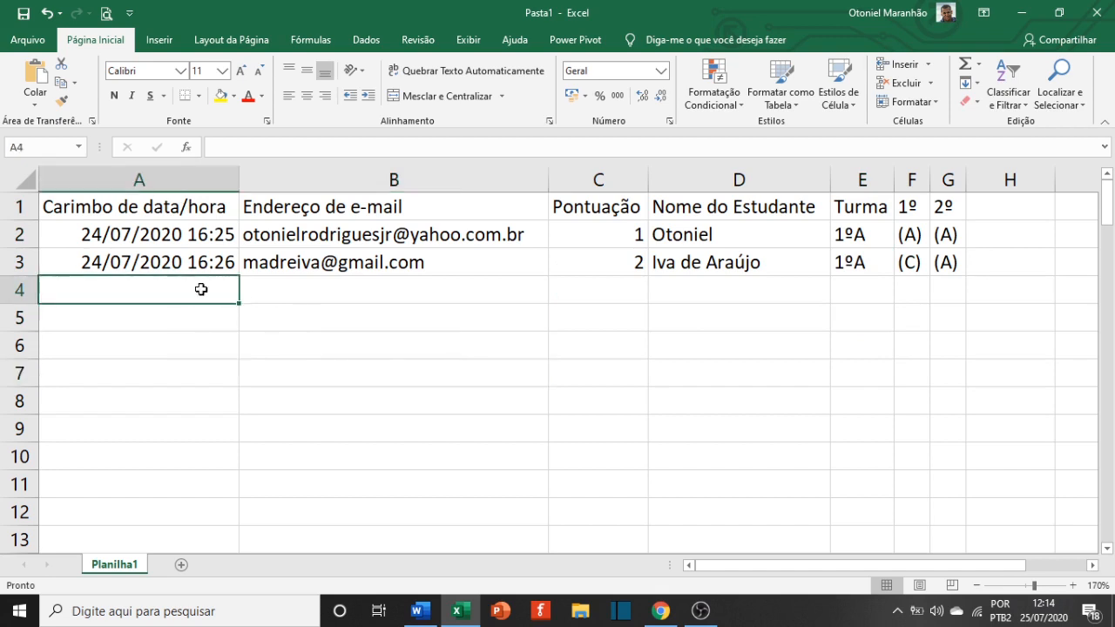
left_click(170, 263)
key("ctrl+c")
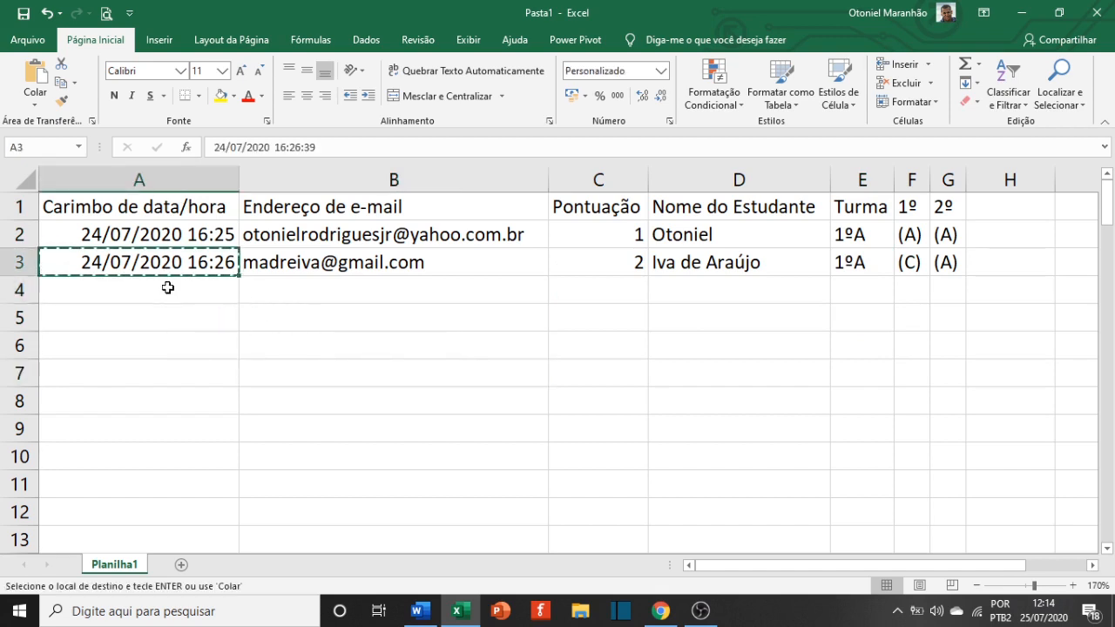
left_click(177, 299)
key("ctrl+v")
Enter a placeholder e-mail address in B4 and a Pontuação of 10 in C4
left_click(380, 287)
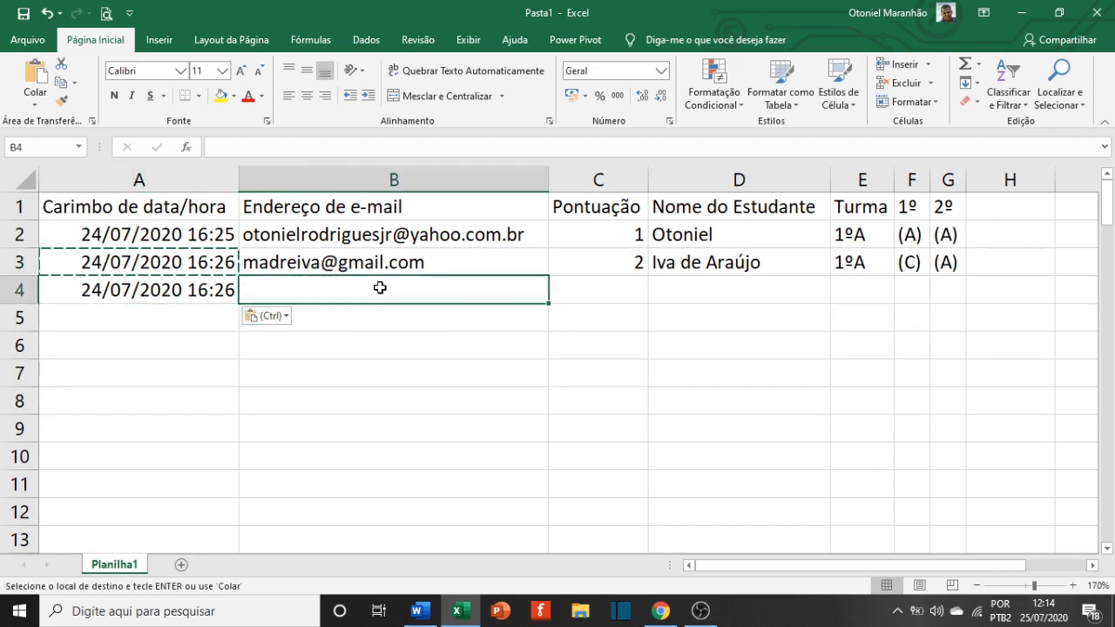
type("xxx@")
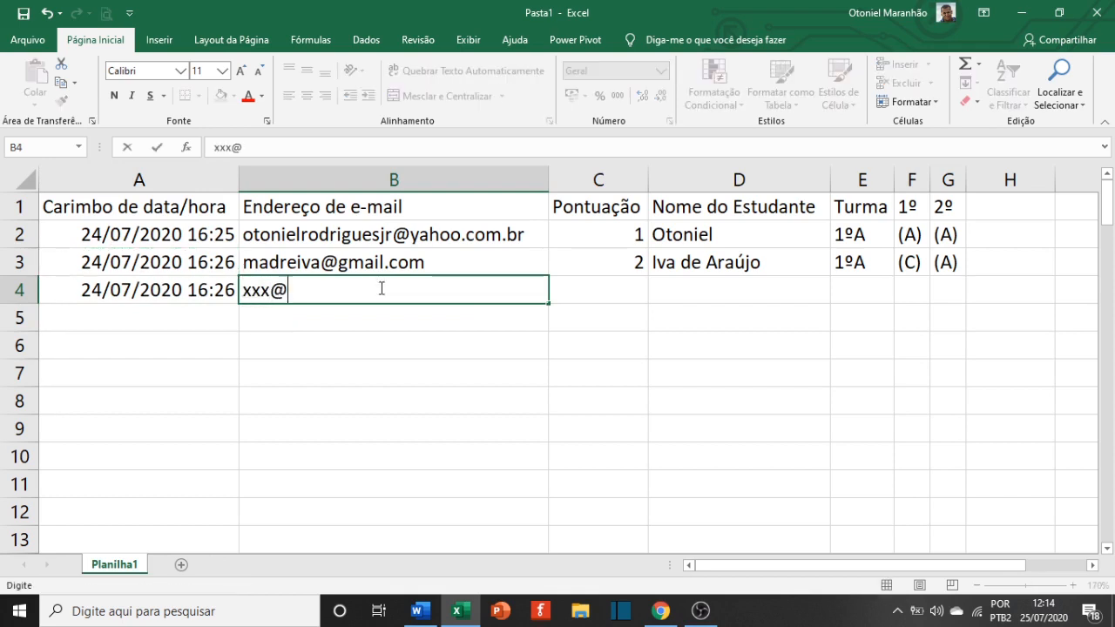
type("gmail.co")
type("m")
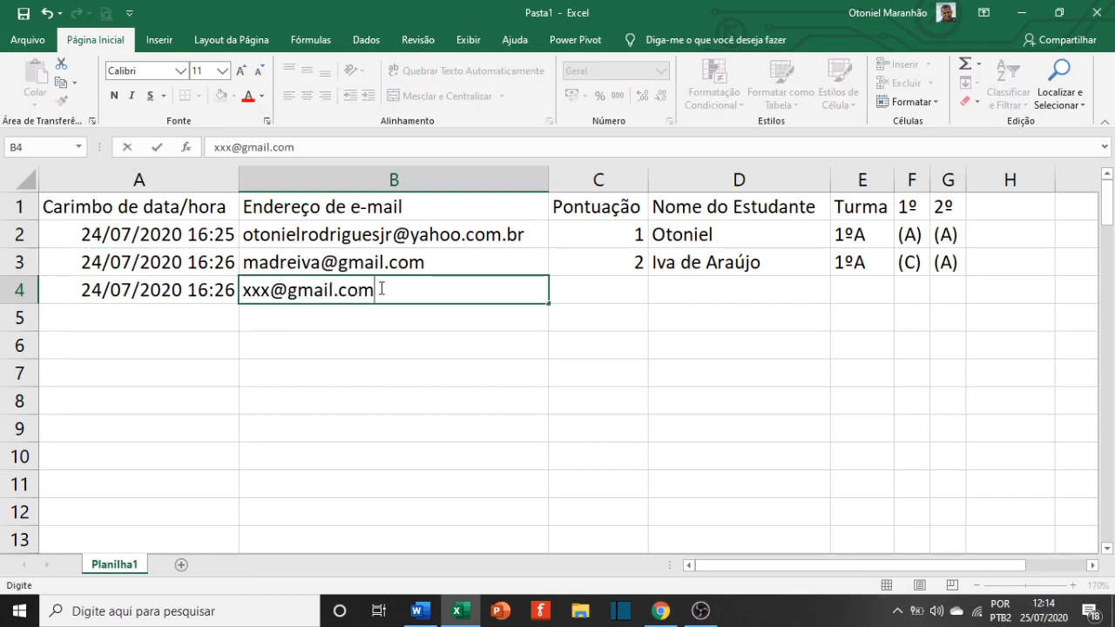
left_click(614, 296)
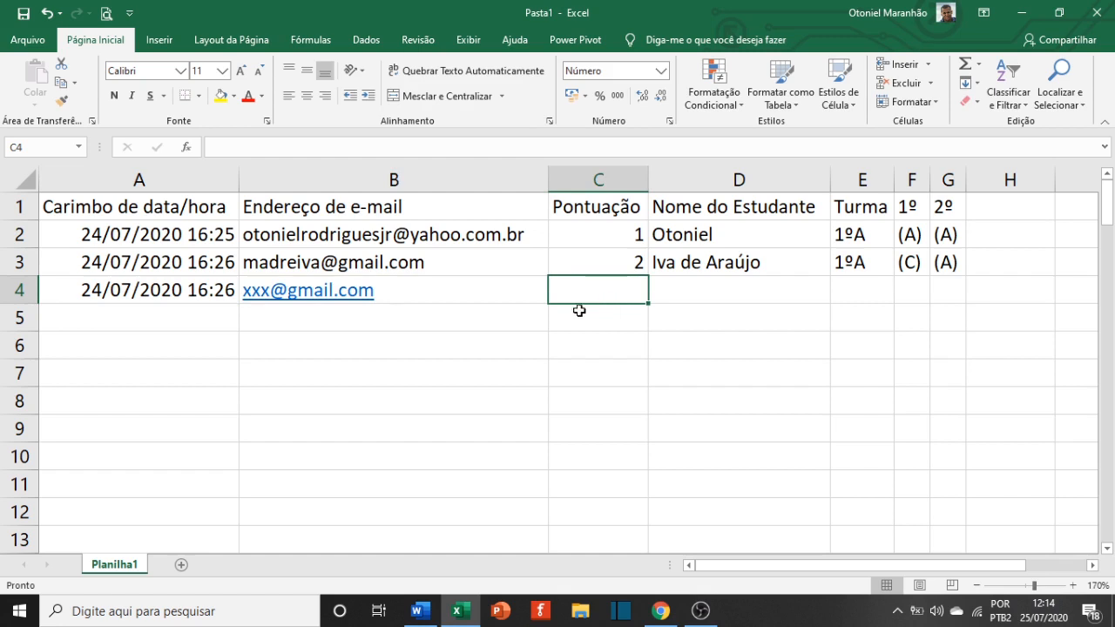
type("10")
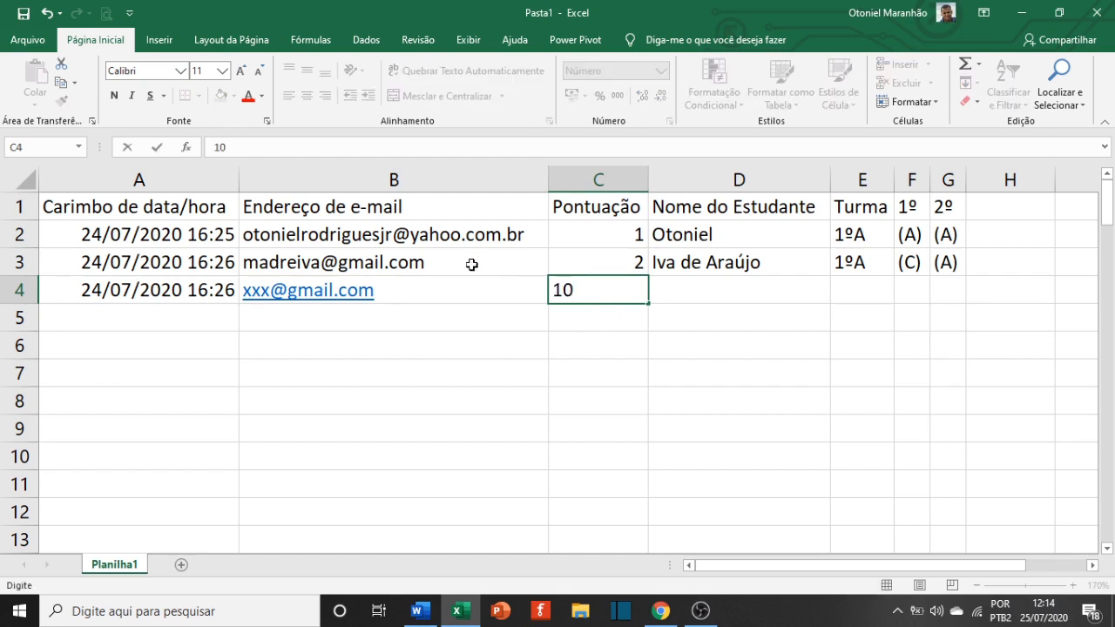
Copy the plain cell formatting of B3 onto the hyperlinked e-mail in B4
left_click(473, 262)
left_click(61, 100)
left_click(399, 292)
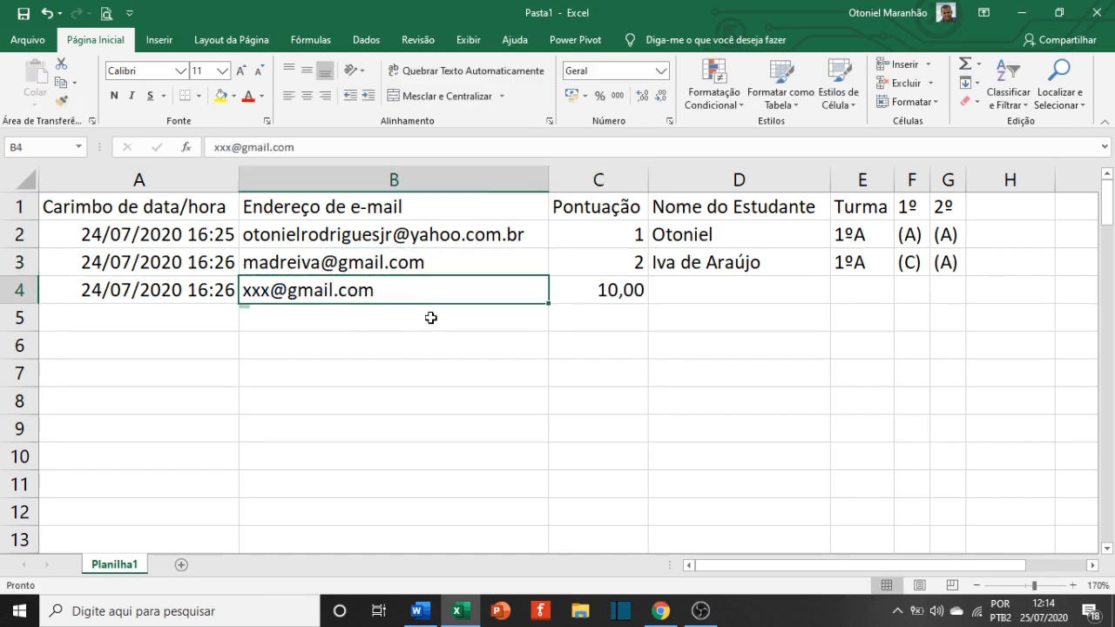
Reduce the Pontuação column's number format to zero decimal places
left_click(663, 361)
left_click(642, 290)
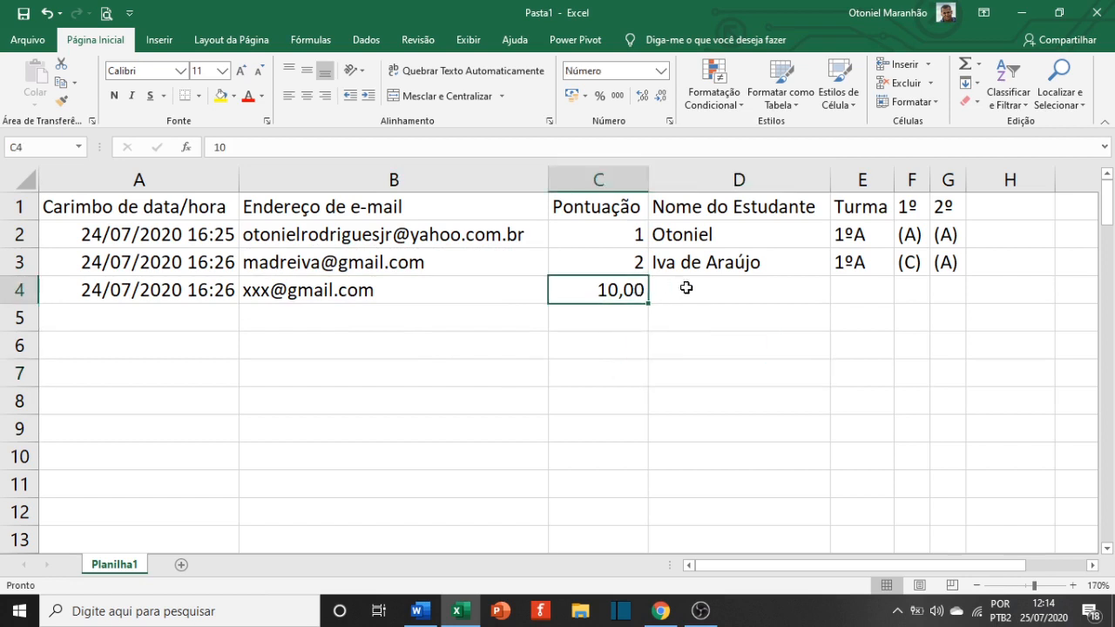
left_click(629, 180)
left_click(661, 97)
left_click(660, 97)
Complete row 4 with a placeholder student name, Turma 1ºB, and the answer (A) for both 1º and 2º
left_click(704, 291)
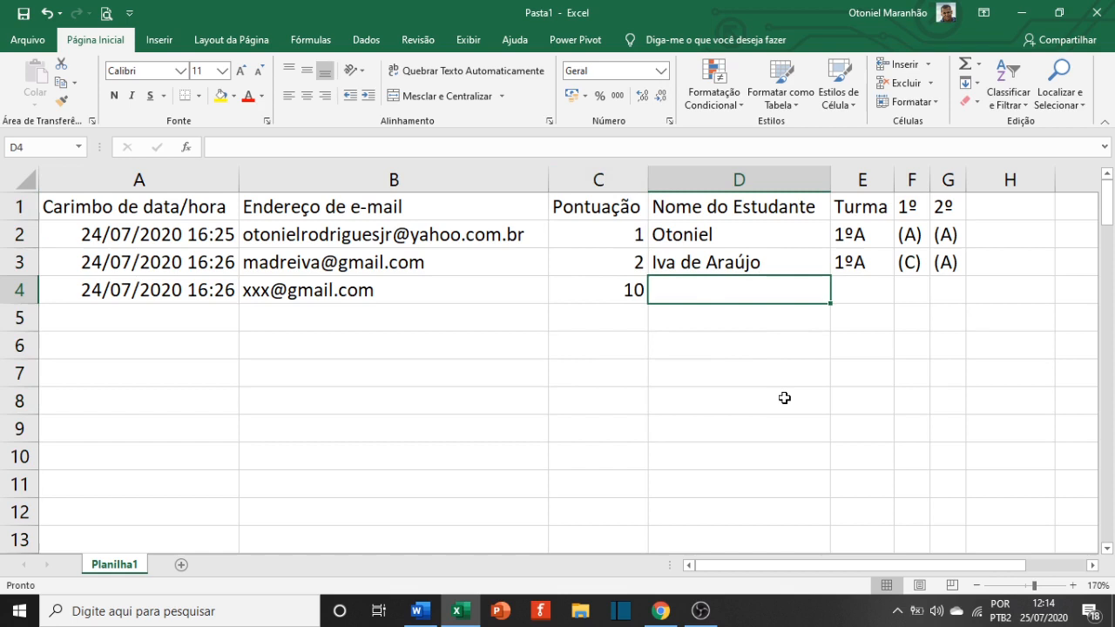
type("Fulano")
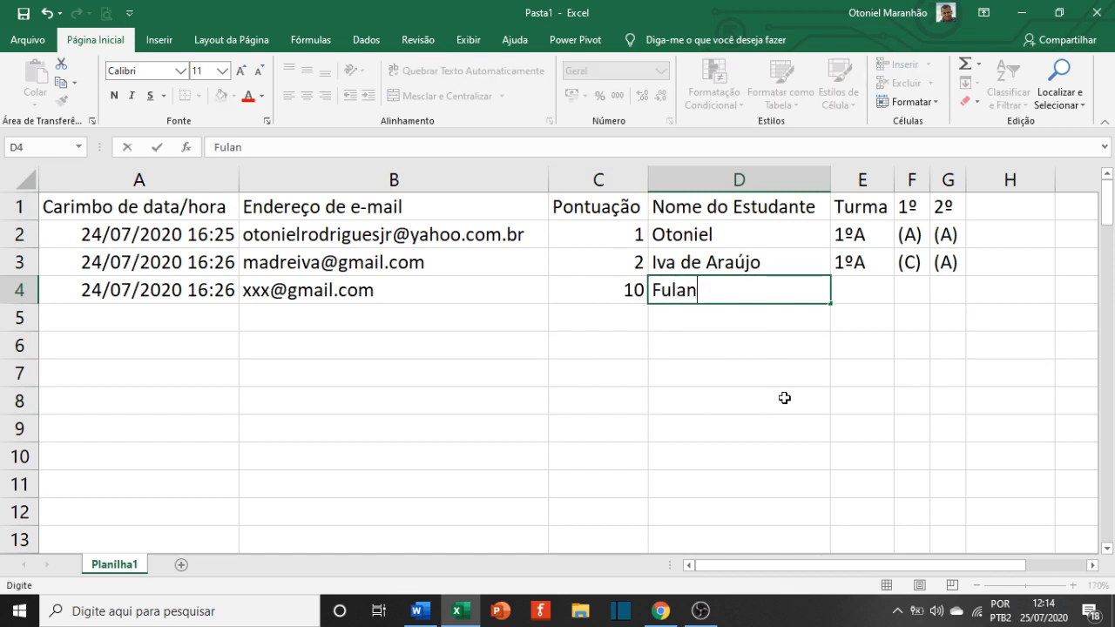
key("Tab")
type("1ºB")
key("Tab")
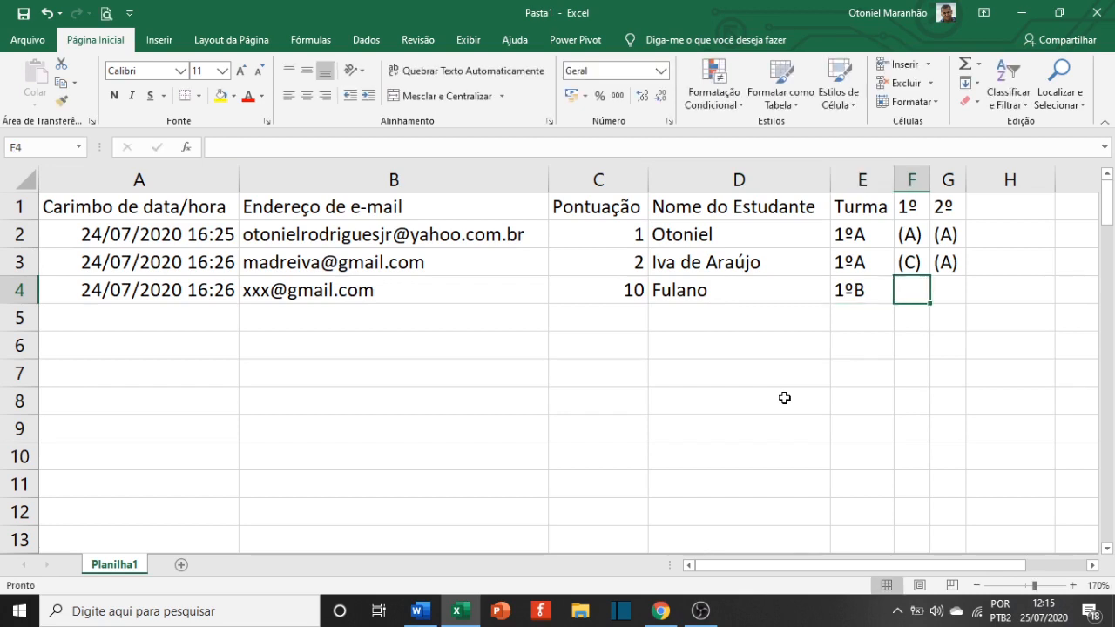
type("(A)")
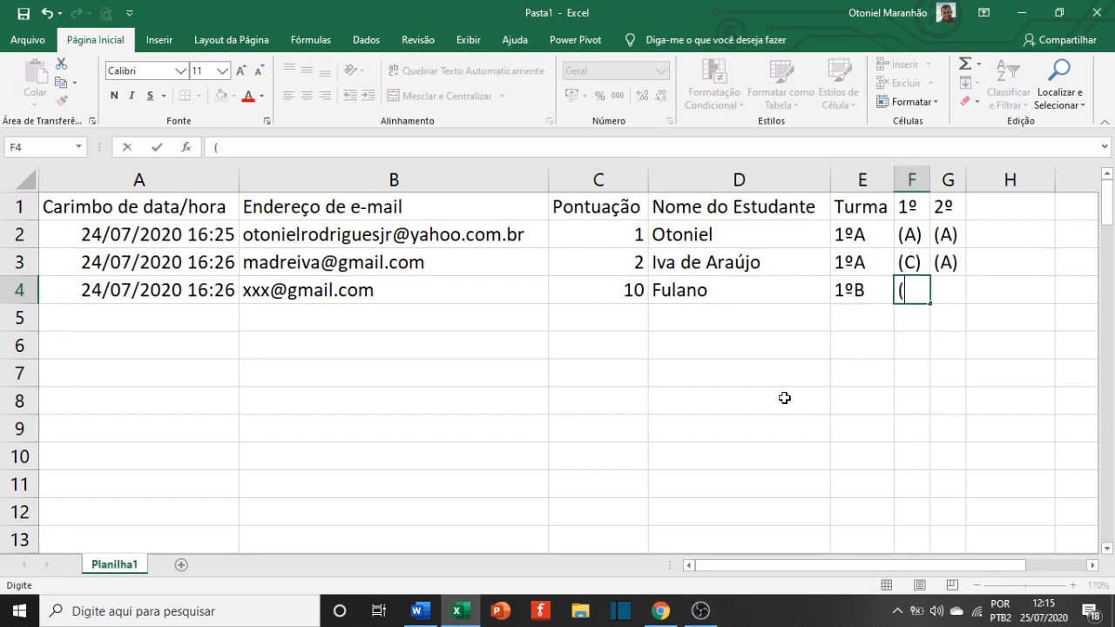
key("Tab")
type("(A)")
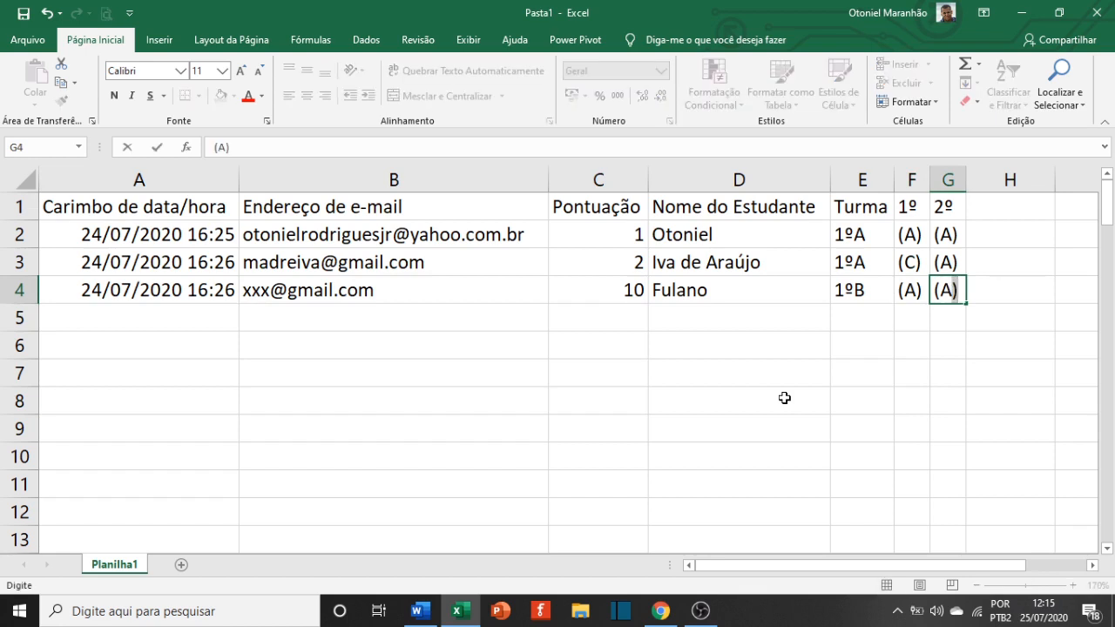
key("Return")
left_click(911, 462)
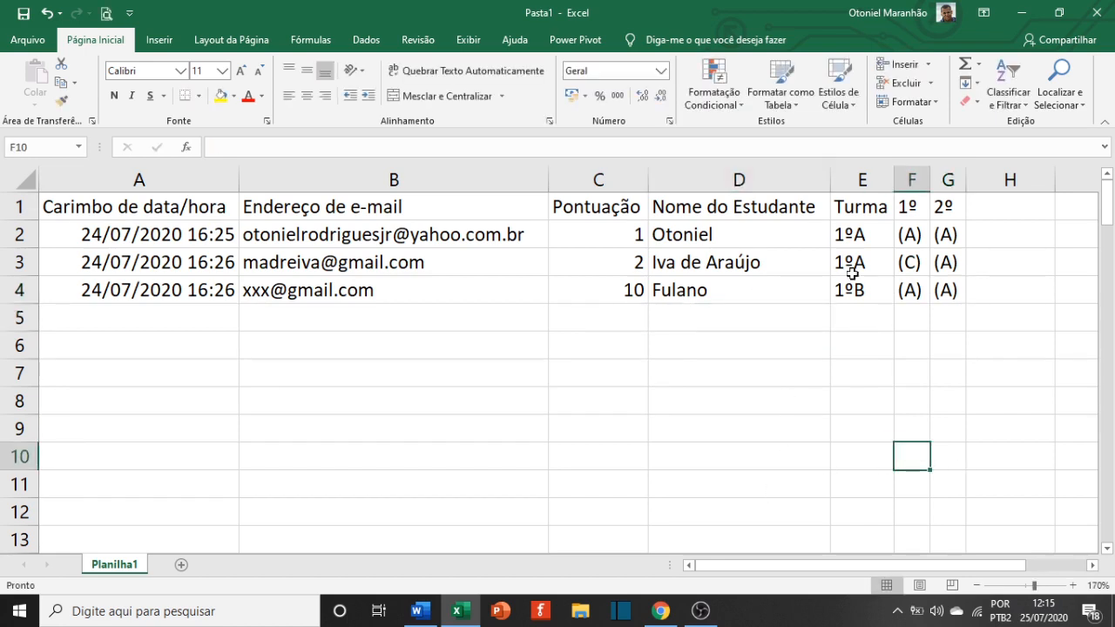
Check the Turma values in E2:E4 and add filters to the header row A1:G1
left_click_drag(860, 242, 858, 290)
left_click(860, 345)
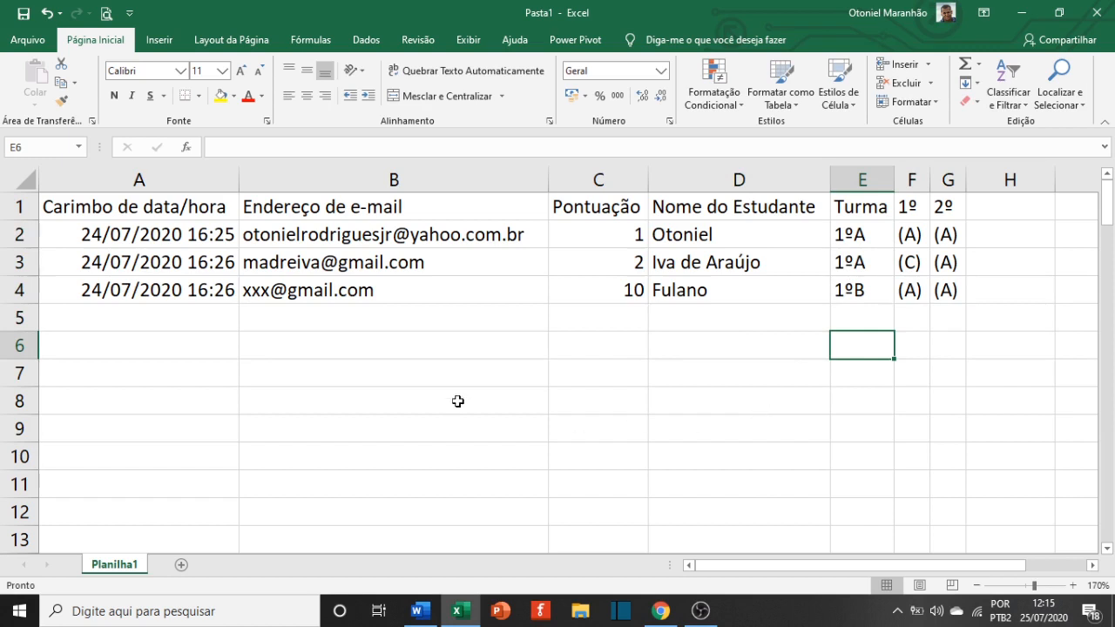
left_click(143, 209)
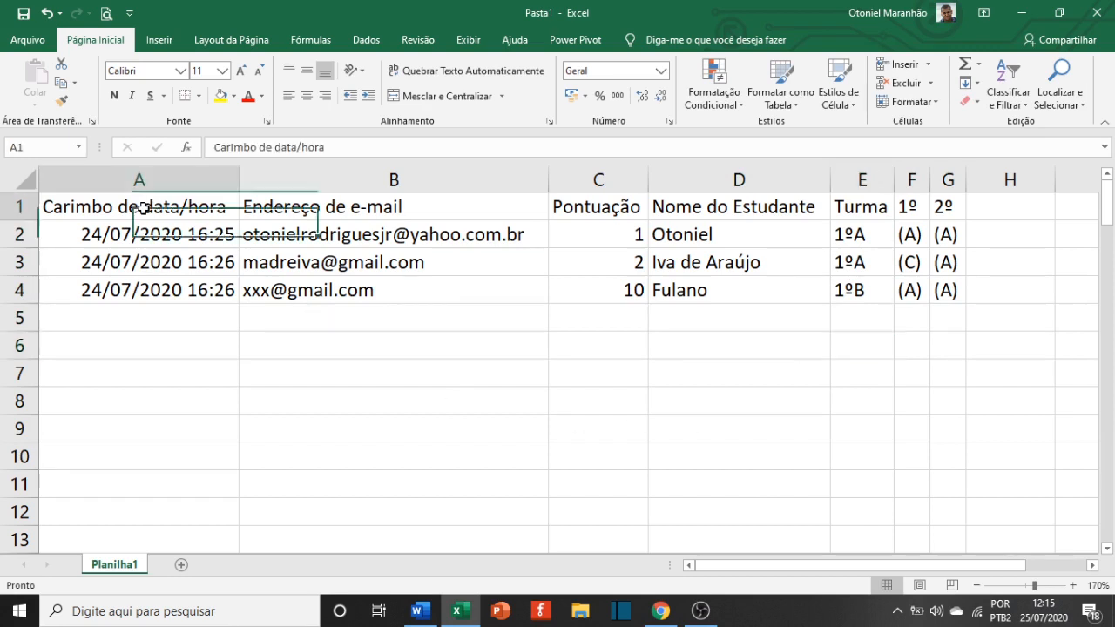
left_click_drag(122, 209, 932, 210)
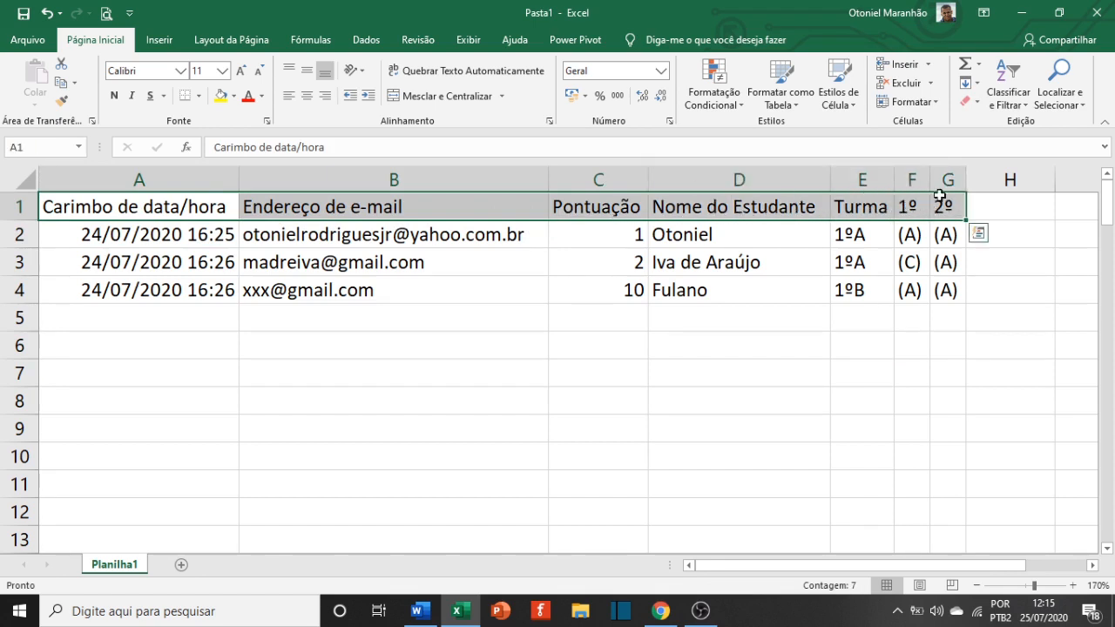
left_click(1028, 107)
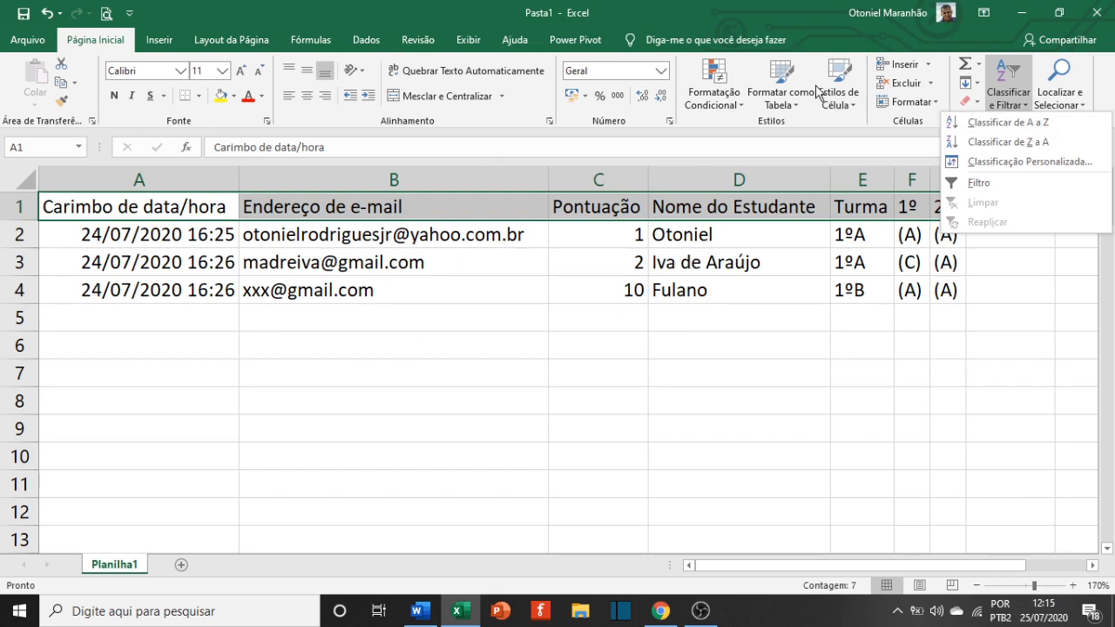
left_click(998, 190)
left_click(793, 403)
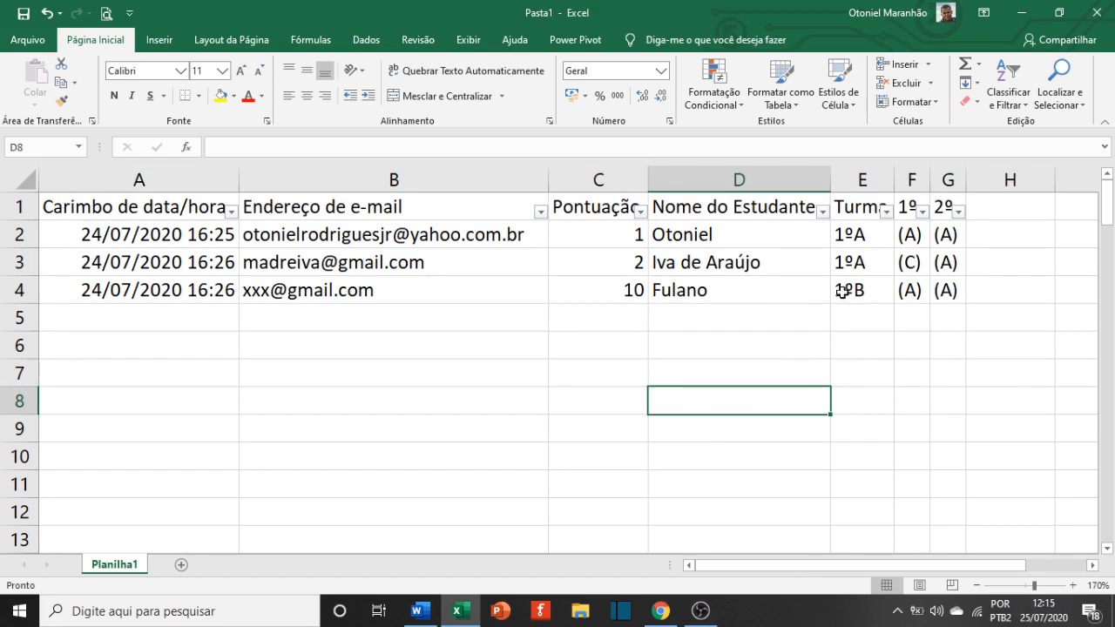
Filter the Turma column to show only class 1ºA
left_click(741, 294)
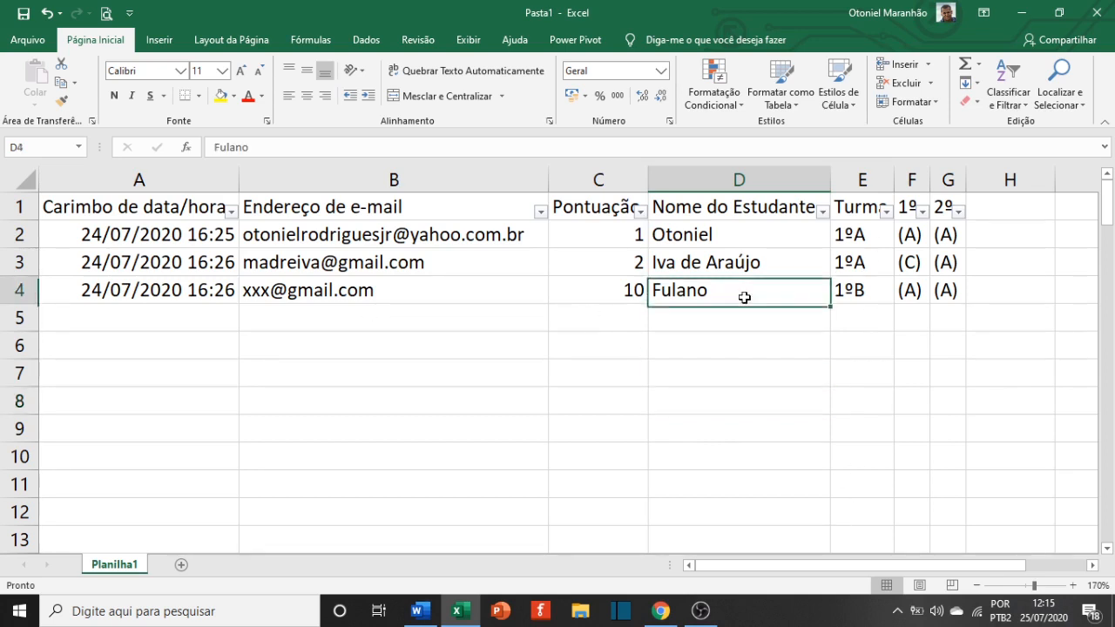
left_click(886, 212)
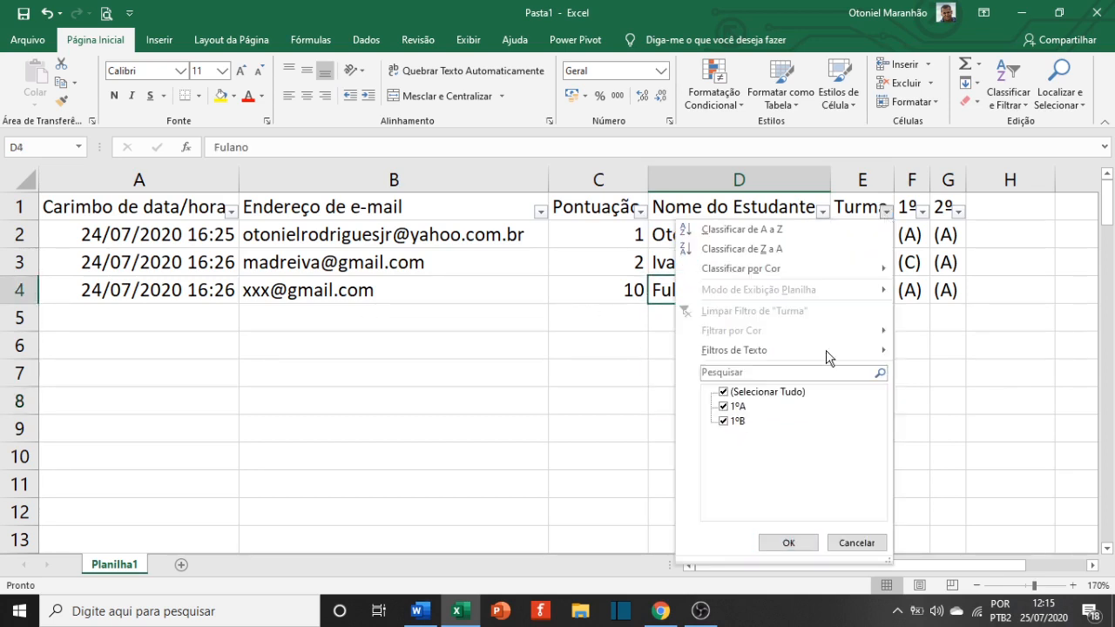
left_click(730, 423)
left_click(789, 543)
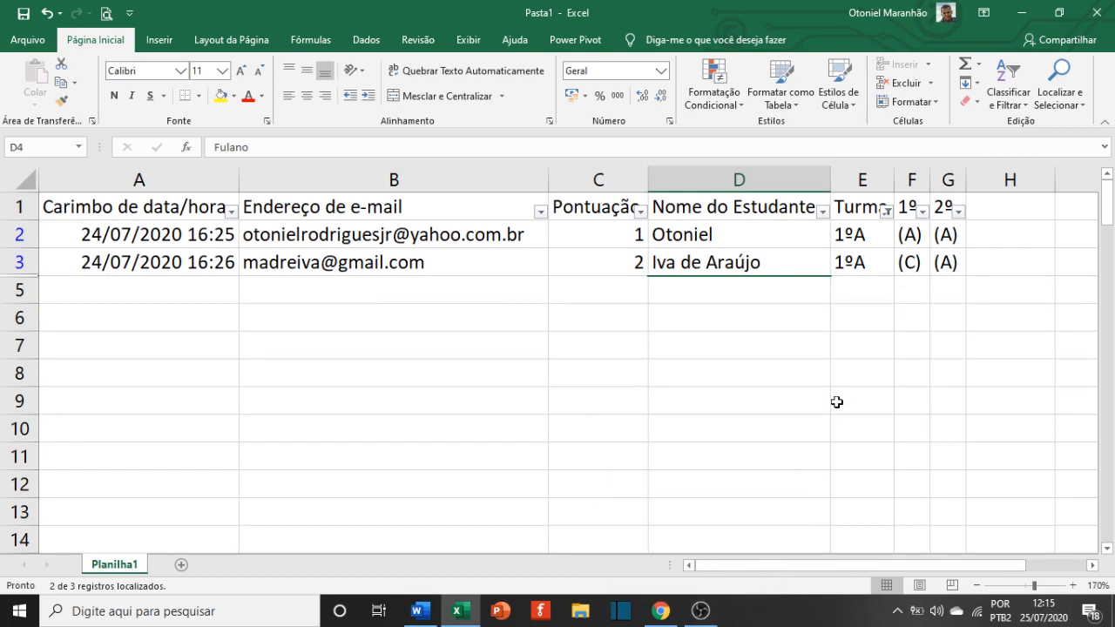
Switch the Turma filter to show only class 1ºB
left_click(885, 210)
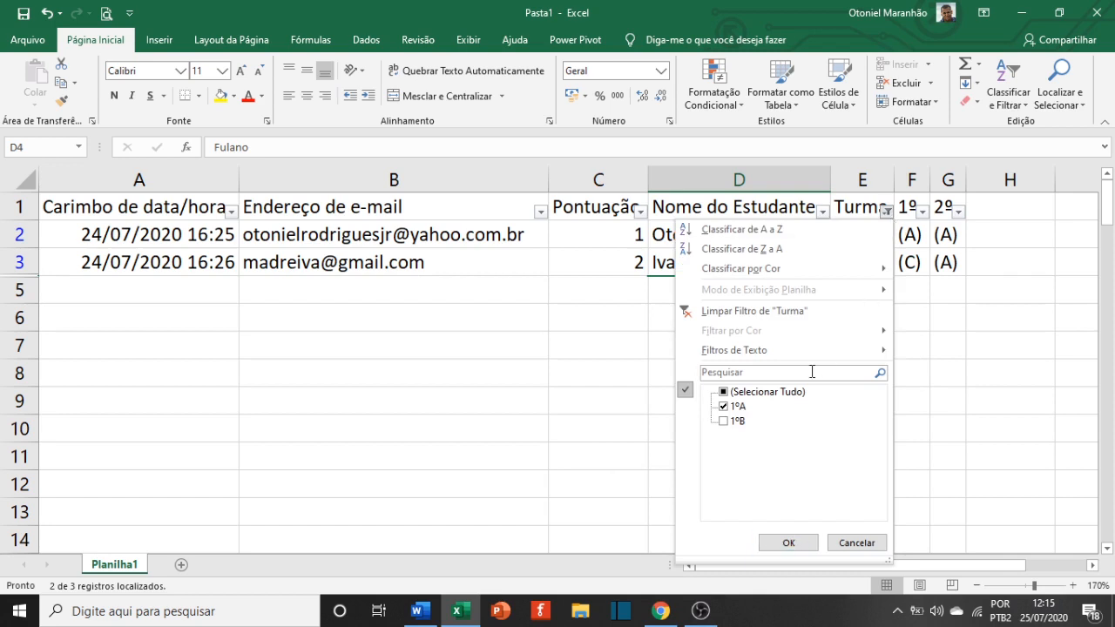
left_click(737, 407)
left_click(725, 422)
left_click(793, 544)
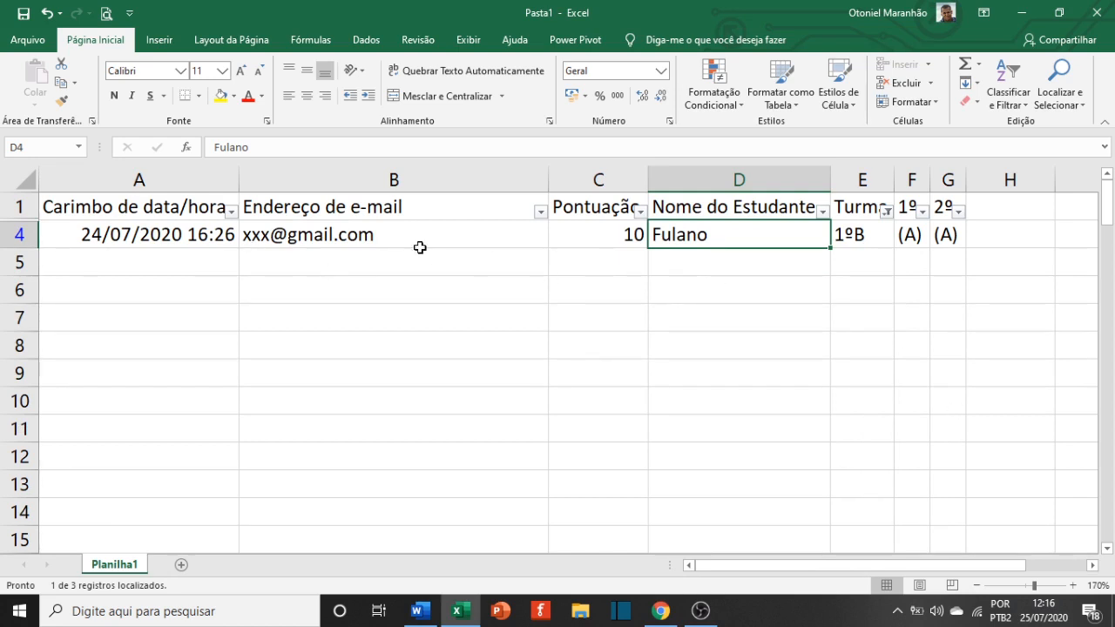
Reselect all classes in the Turma filter to show every response
left_click(888, 214)
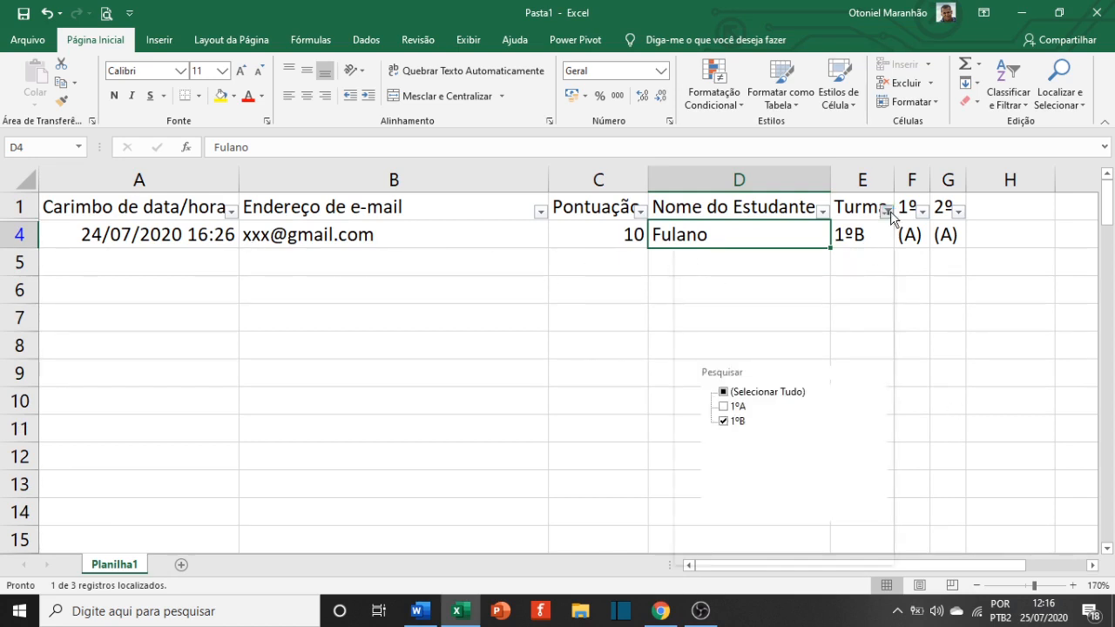
left_click(745, 394)
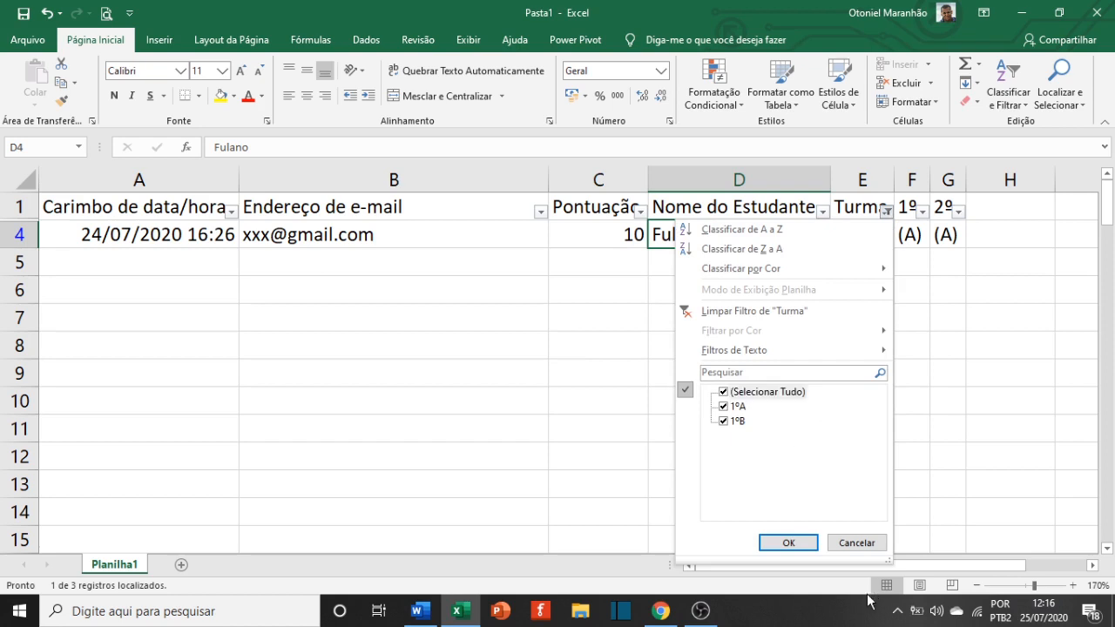
left_click(787, 543)
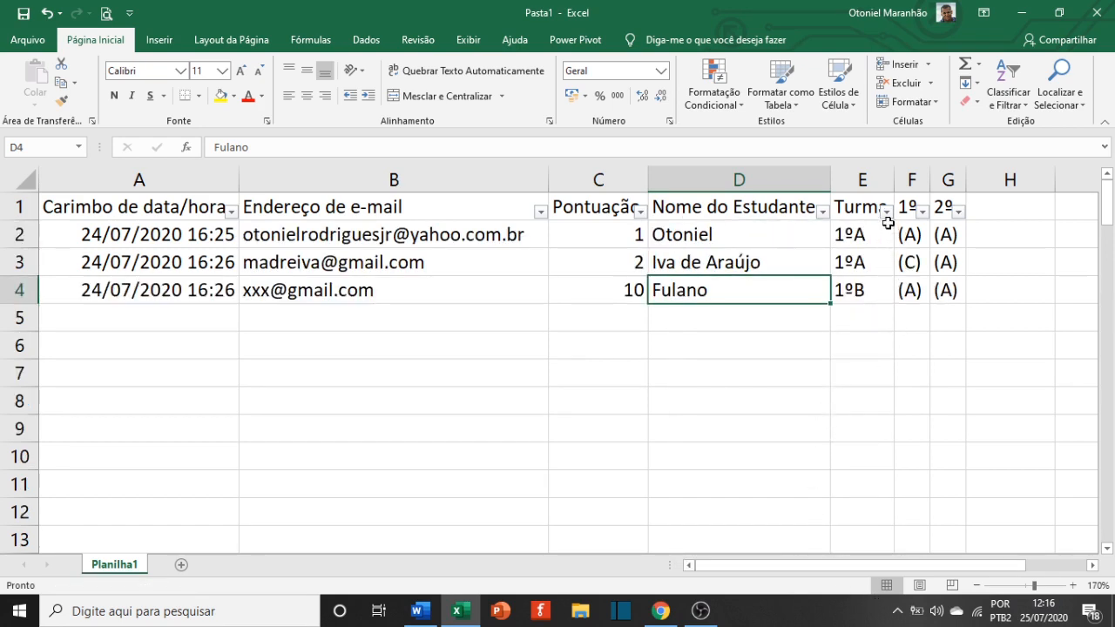
Sort the responses by Pontuação from largest to smallest
left_click(641, 212)
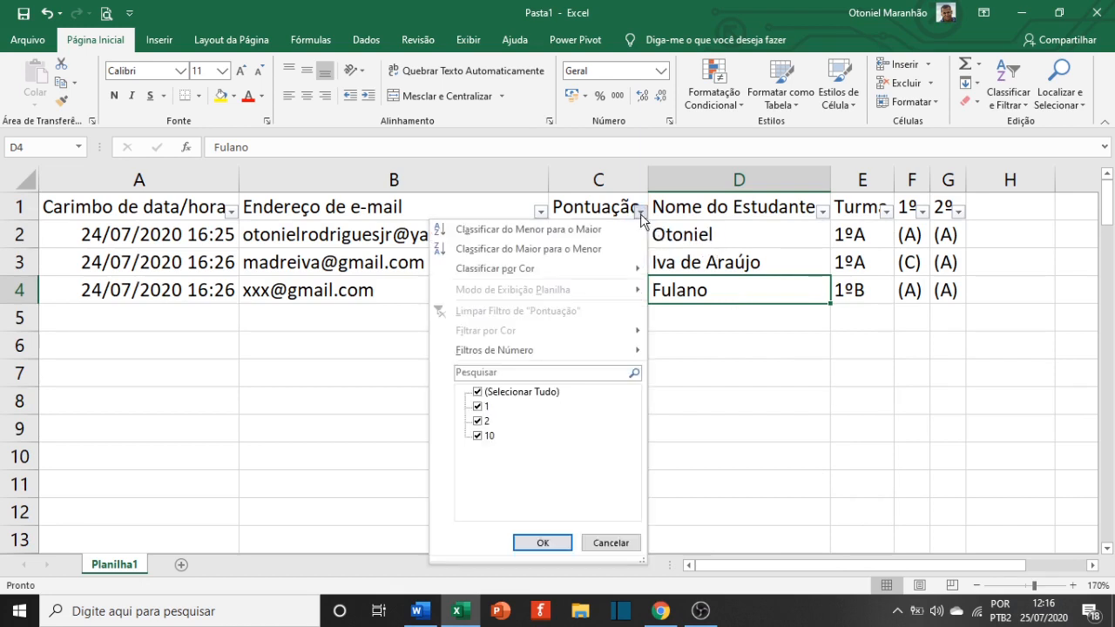
left_click(594, 258)
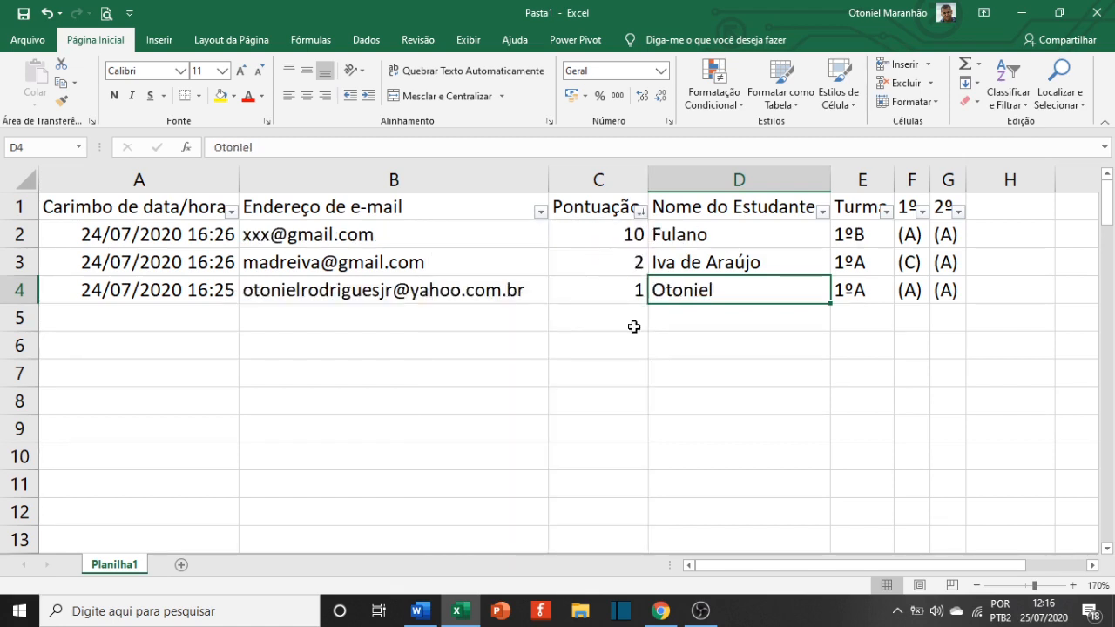
Sort the responses by Pontuação from smallest to largest, and re-sort them by Turma from A to Z
left_click(641, 212)
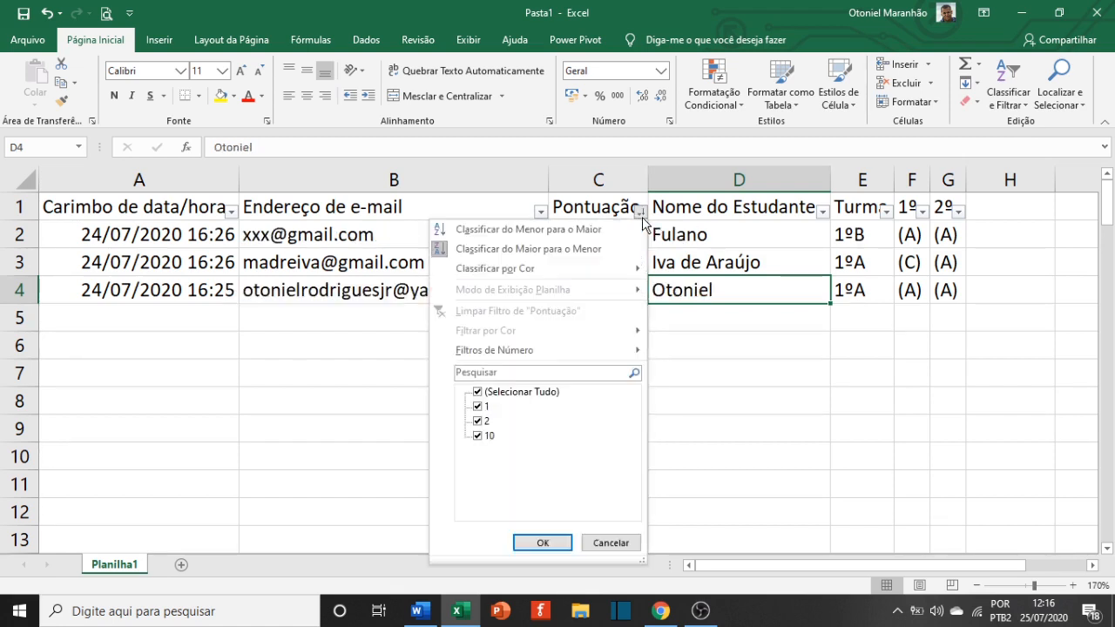
left_click(592, 228)
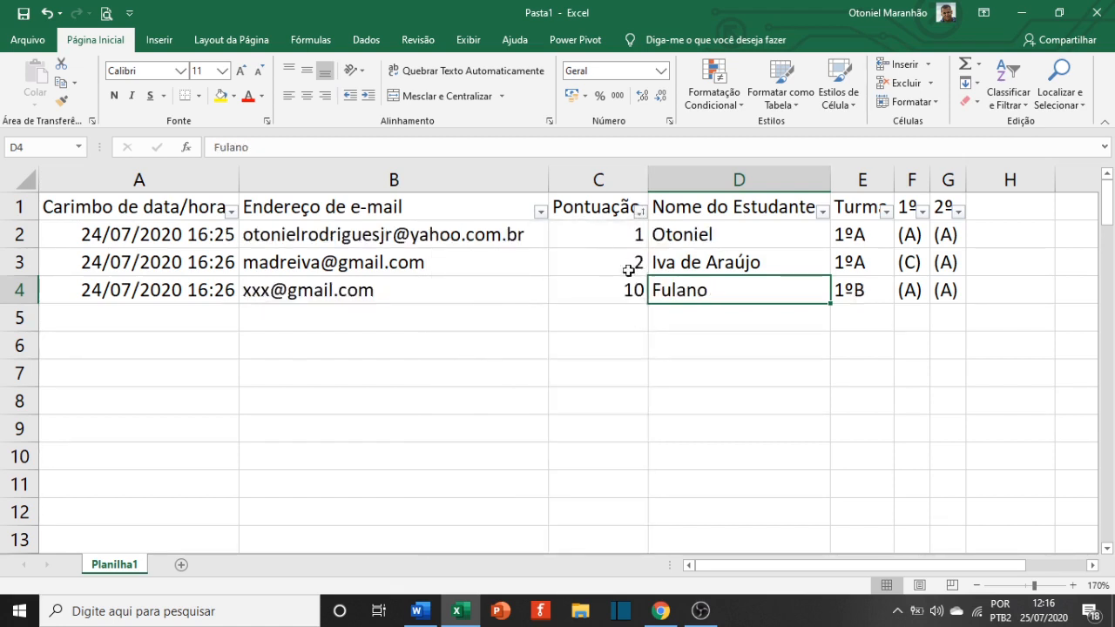
left_click(884, 211)
left_click(841, 237)
left_click(641, 214)
left_click(693, 369)
left_click_drag(629, 235, 628, 293)
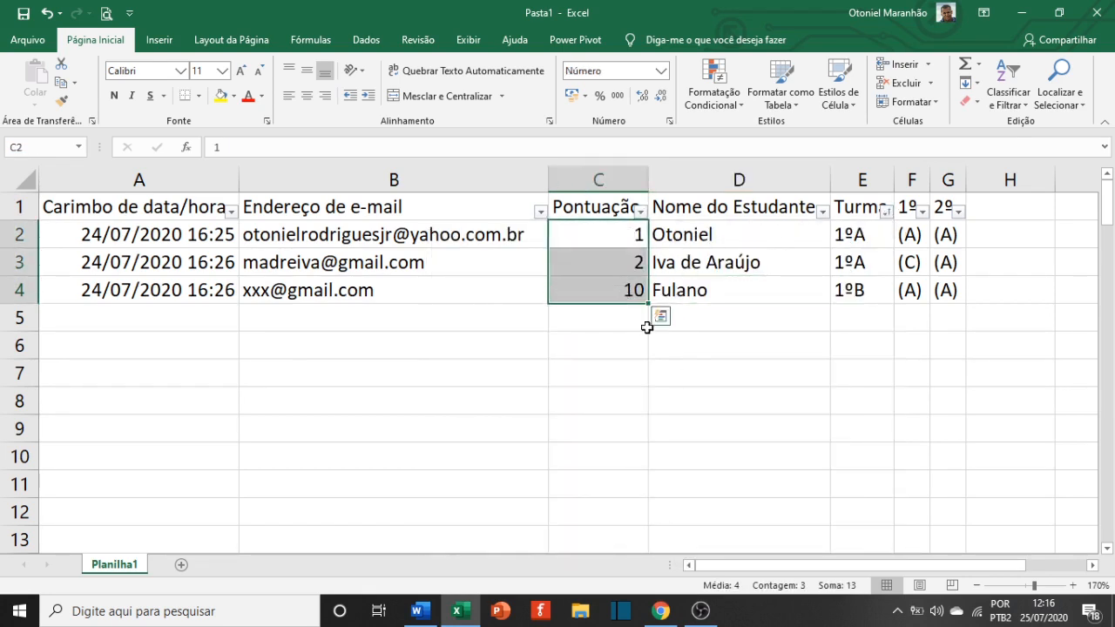
left_click(641, 213)
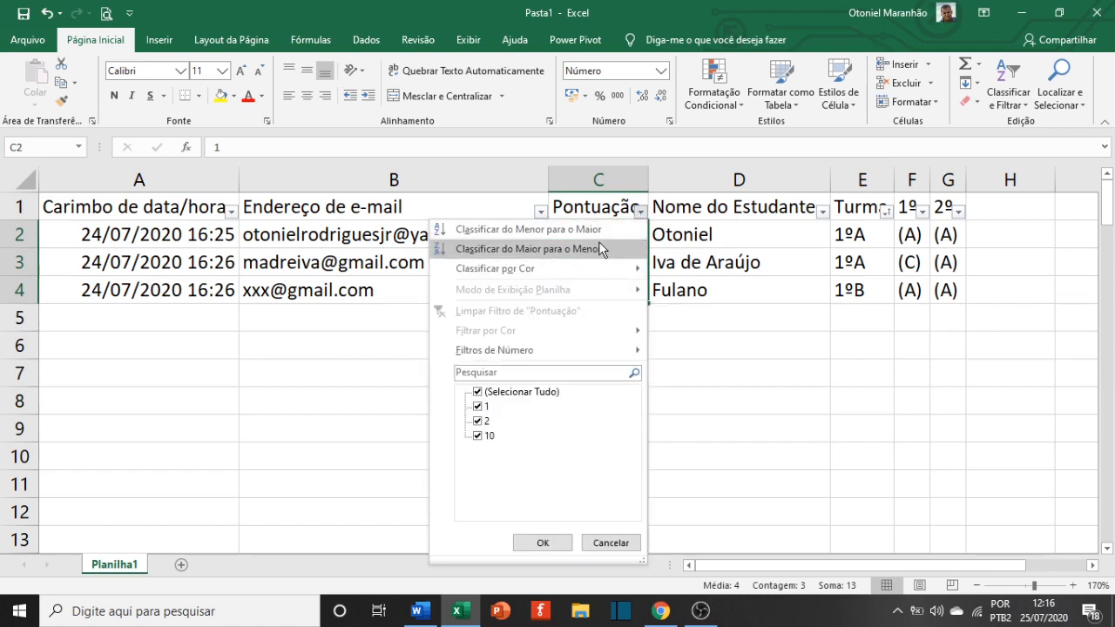
left_click(766, 288)
Sort the responses by Nome do Estudante from A to Z
left_click(740, 212)
left_click_drag(730, 241, 729, 288)
left_click(822, 212)
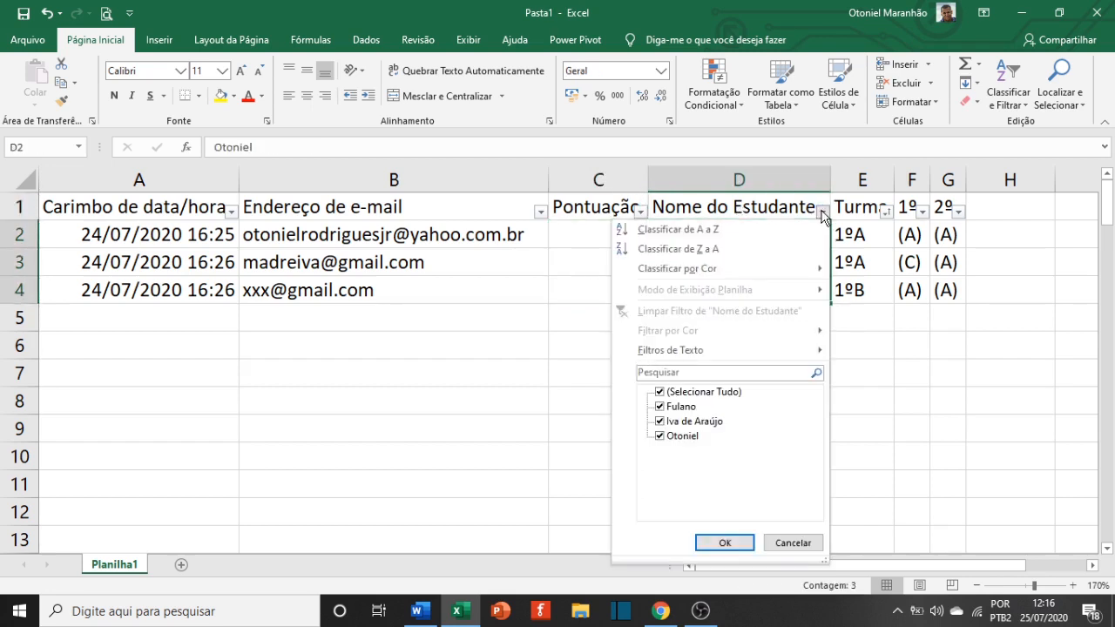
left_click(745, 229)
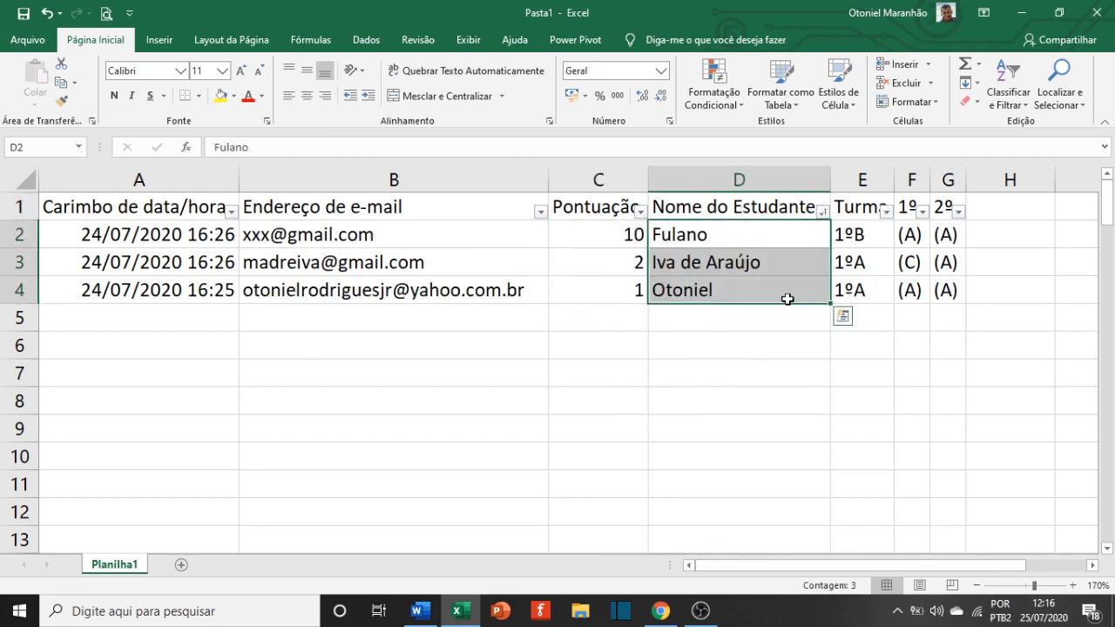
left_click(625, 241)
left_click(630, 272)
left_click(683, 264)
left_click(685, 287)
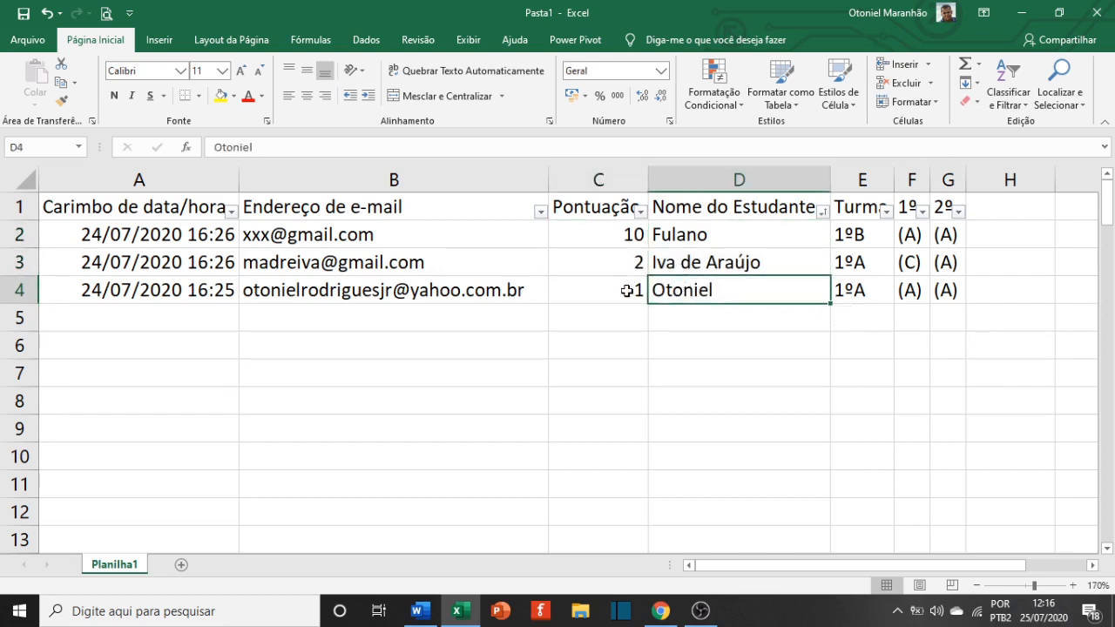
left_click(628, 289)
left_click(716, 266)
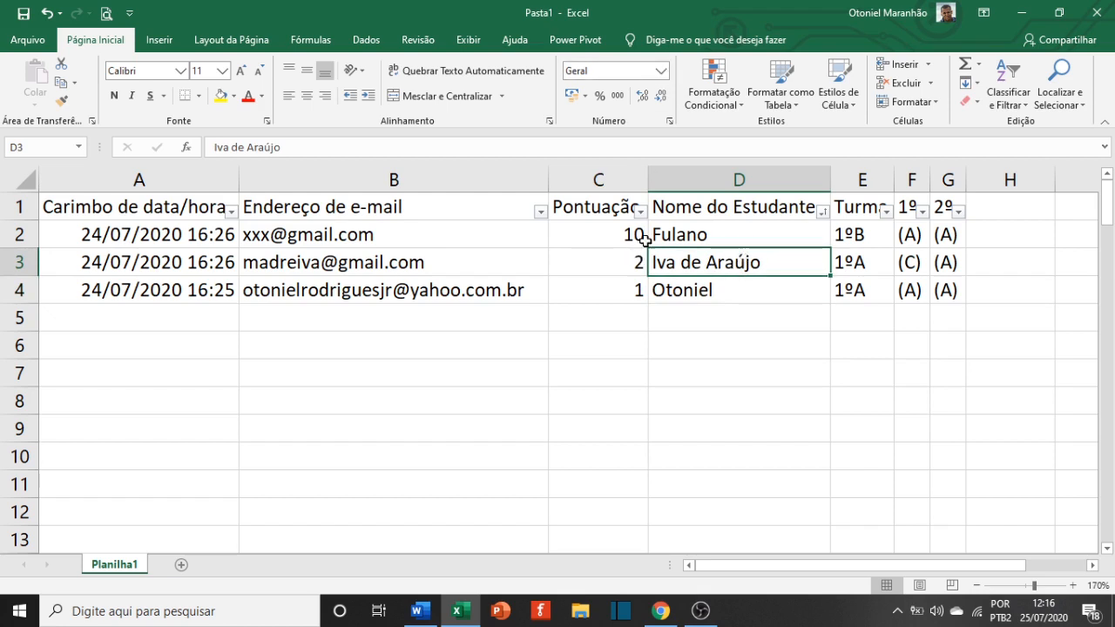
left_click(640, 211)
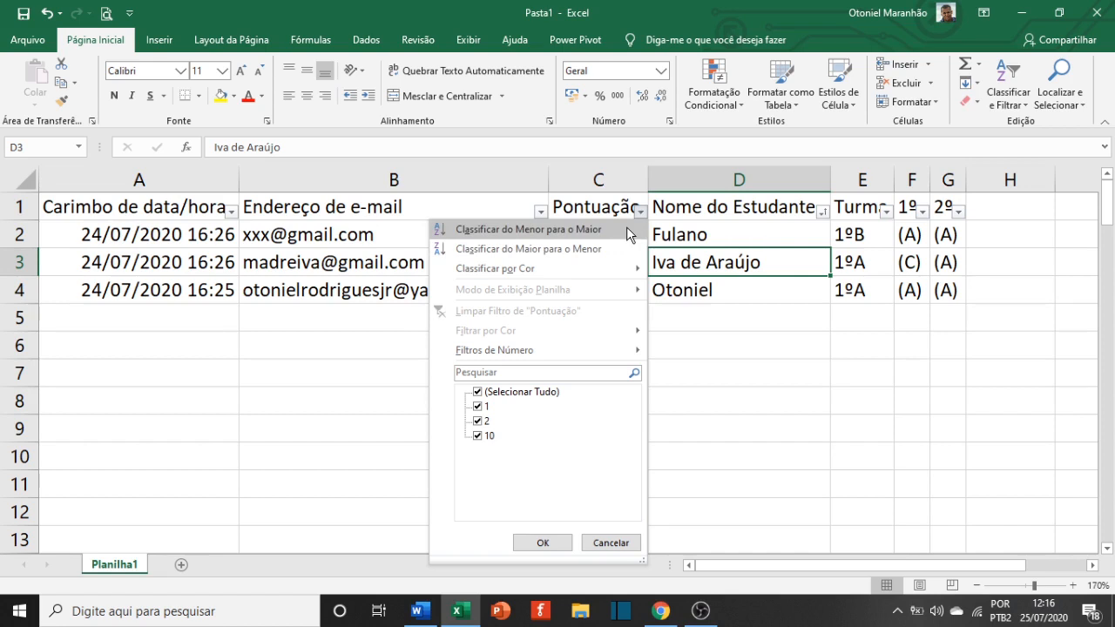
Sort the responses by Turma from A to Z, and re-sort them by Nome do Estudante from A to Z
left_click(885, 212)
left_click(886, 212)
left_click(840, 230)
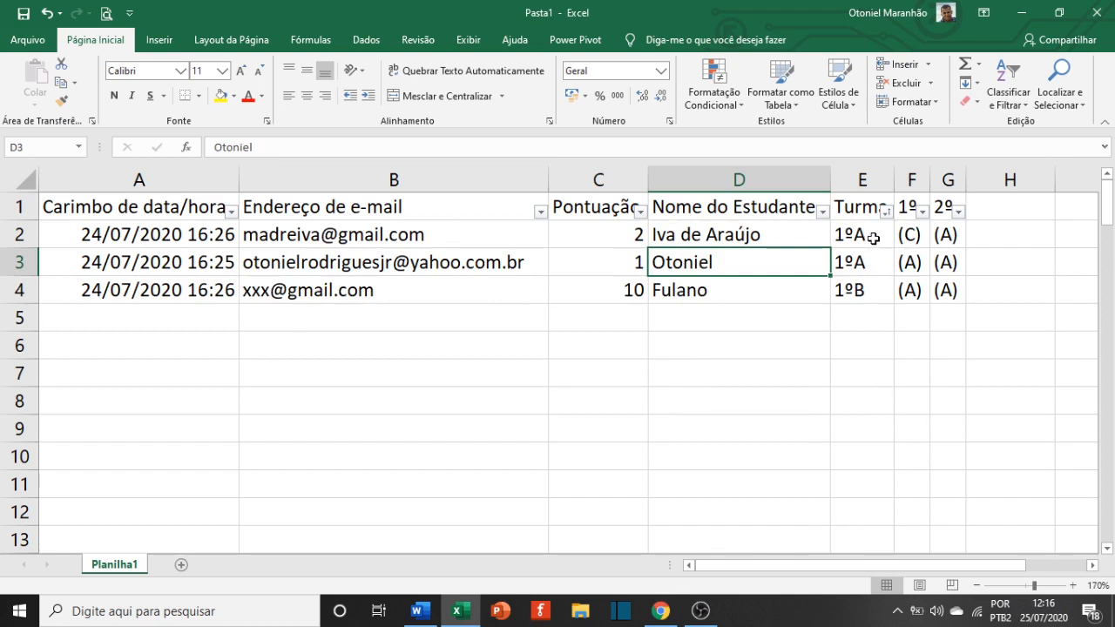
left_click(822, 211)
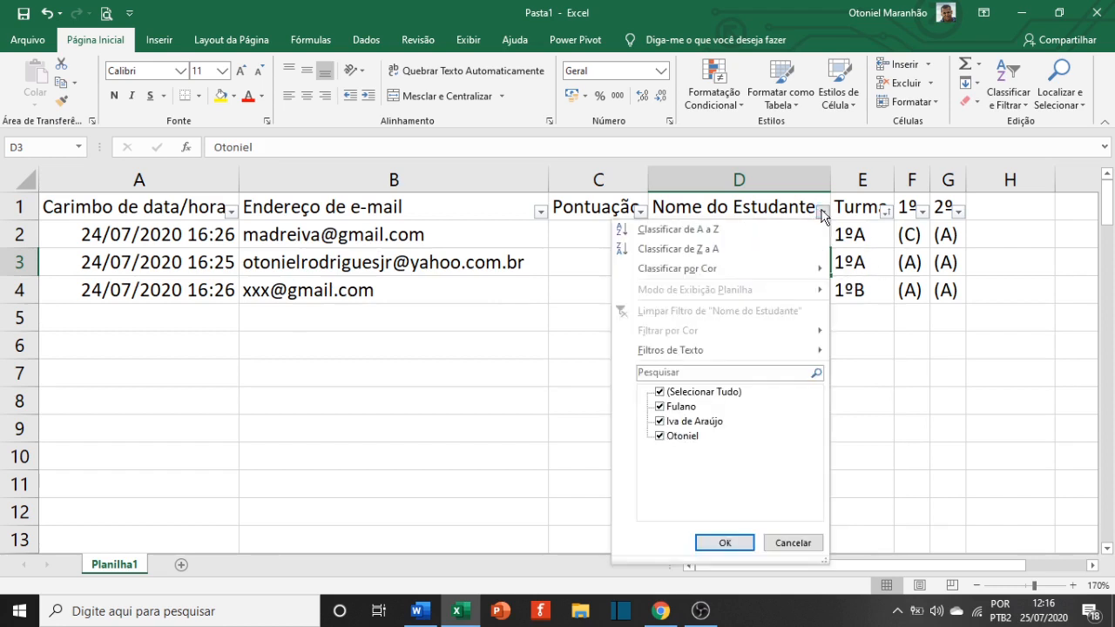
left_click(768, 228)
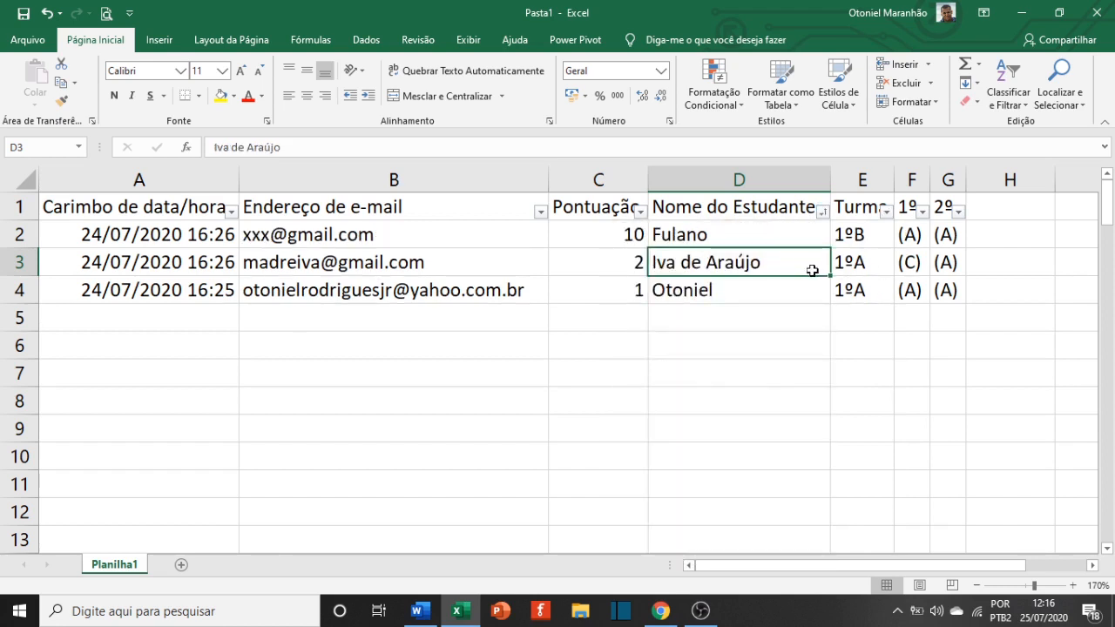
Sort the responses by Turma from A to Z and filter that column to show only class 1ºA
left_click(886, 211)
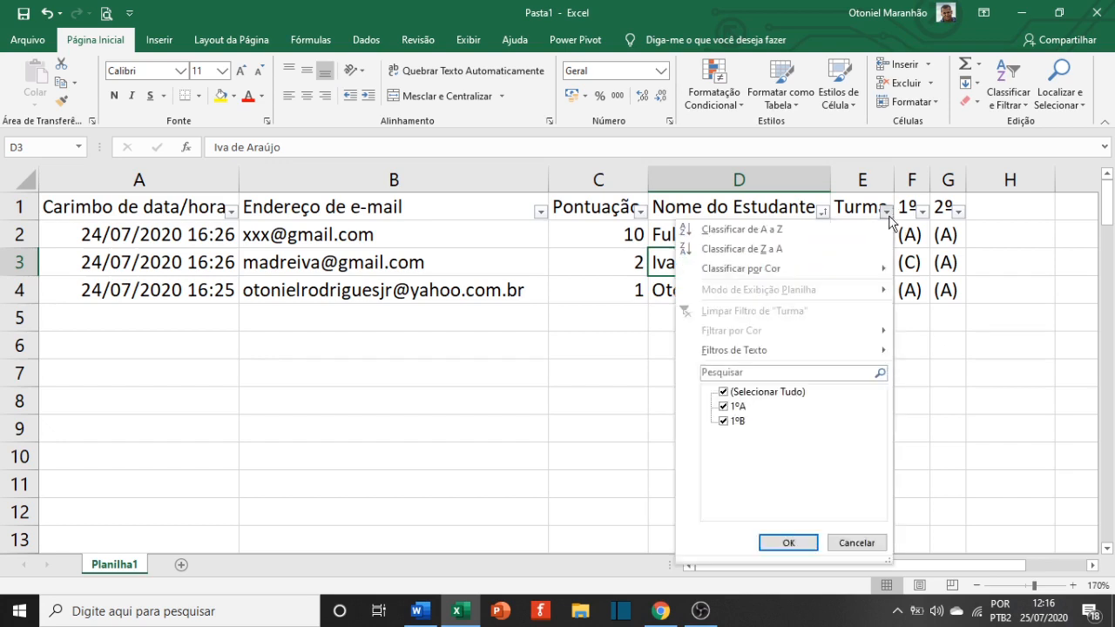
left_click(849, 228)
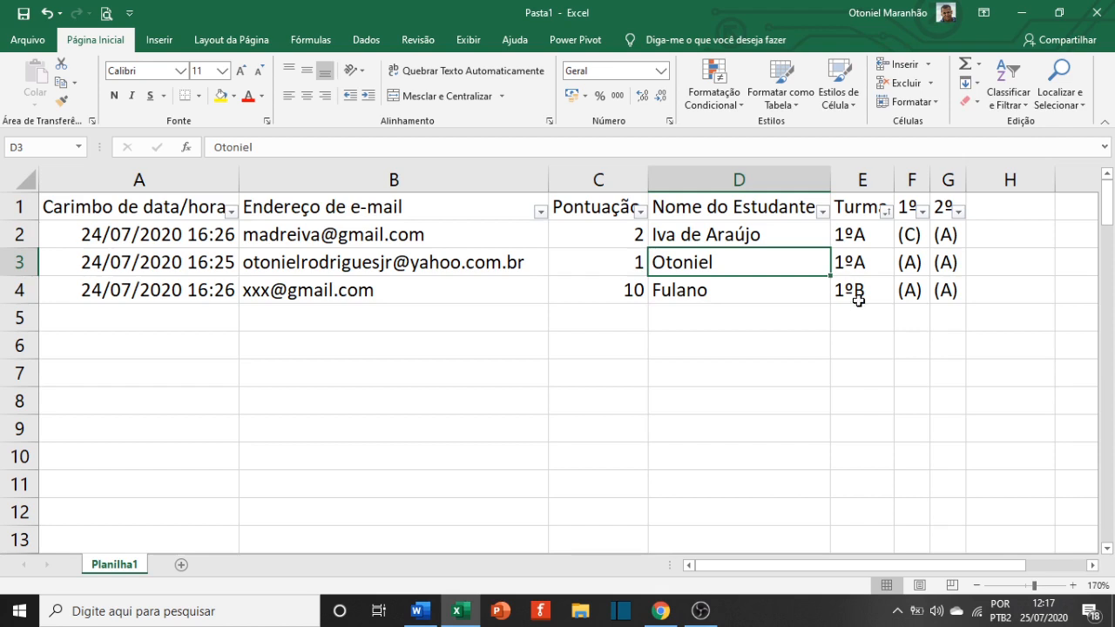
left_click(886, 211)
left_click(754, 426)
left_click(788, 543)
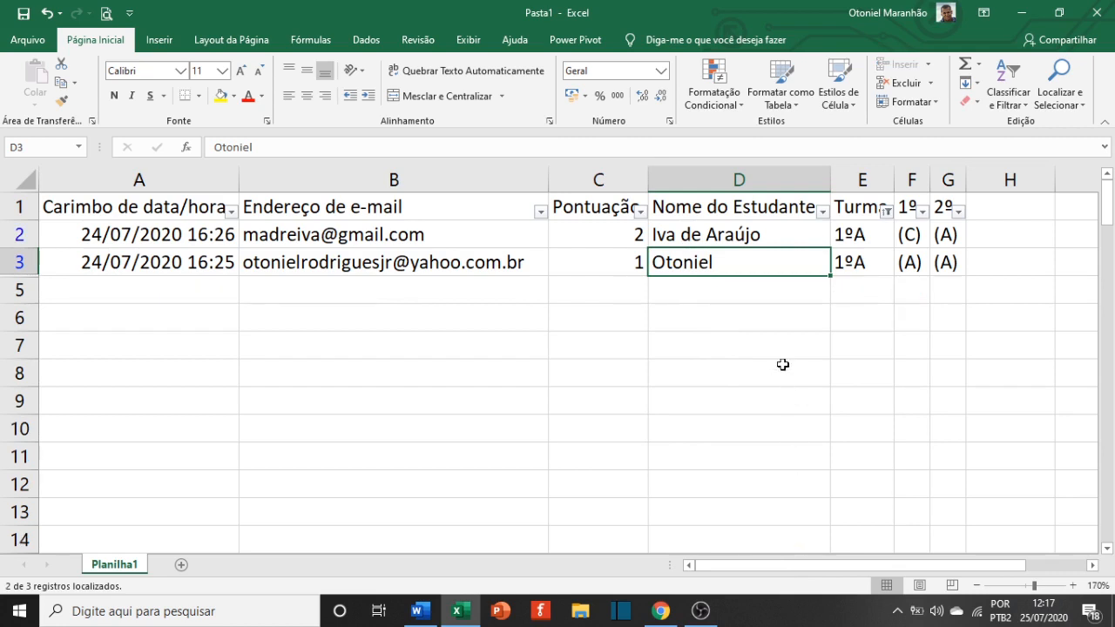
Sort the filtered 1ºA responses by Nome do Estudante from A to Z, and reverse the order to Z to A
left_click(822, 213)
left_click(778, 229)
left_click(823, 215)
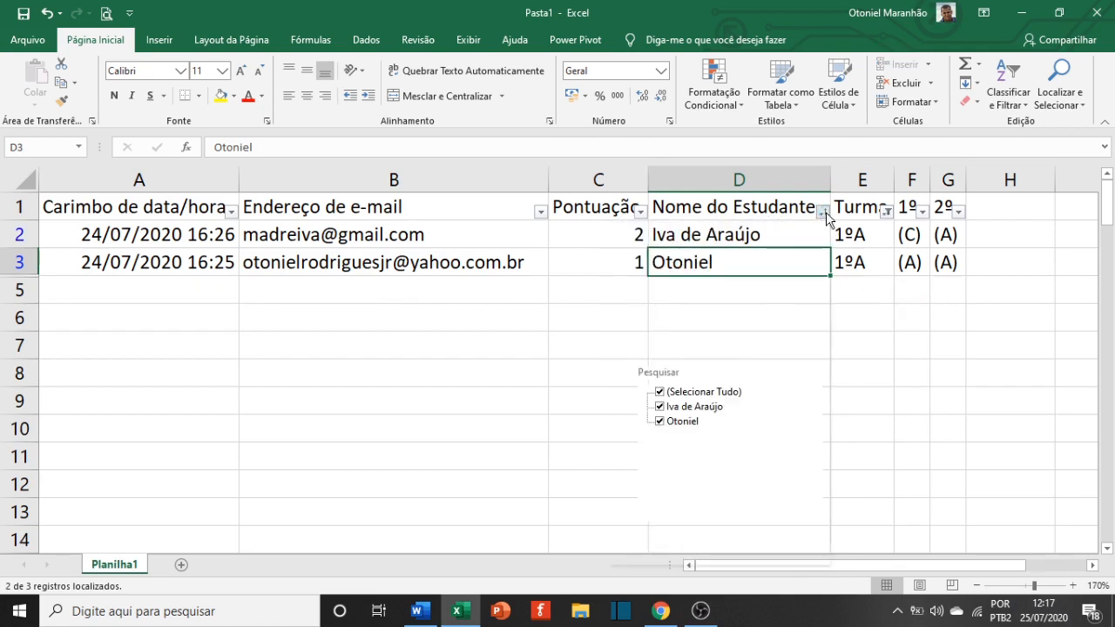
left_click(731, 251)
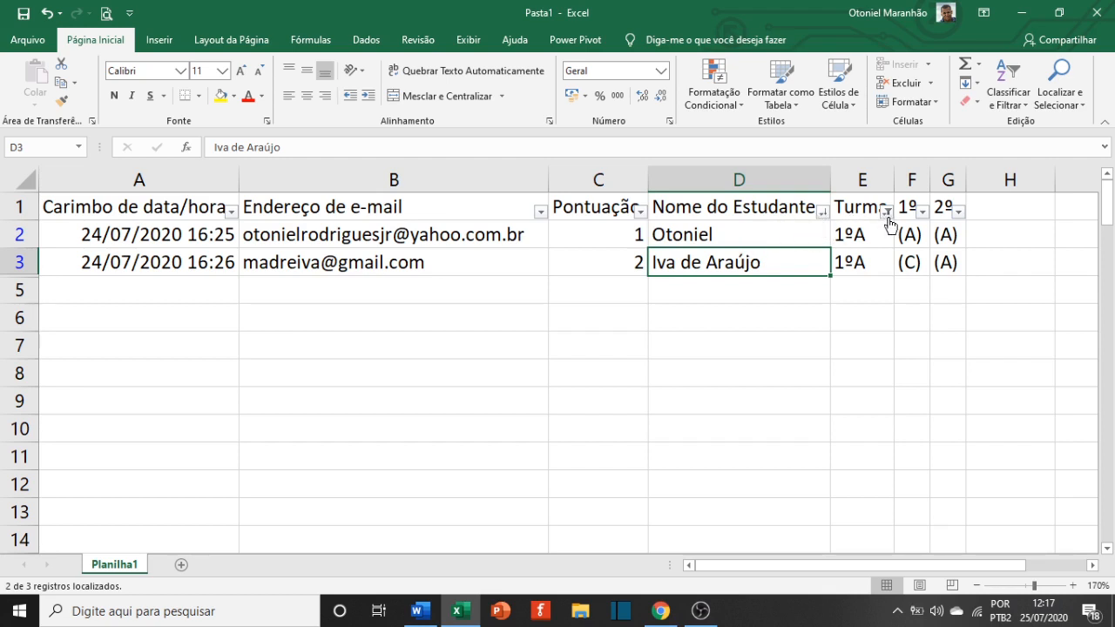
Remove the filter from the table and reapply it to the header row A1:G1
left_click(991, 96)
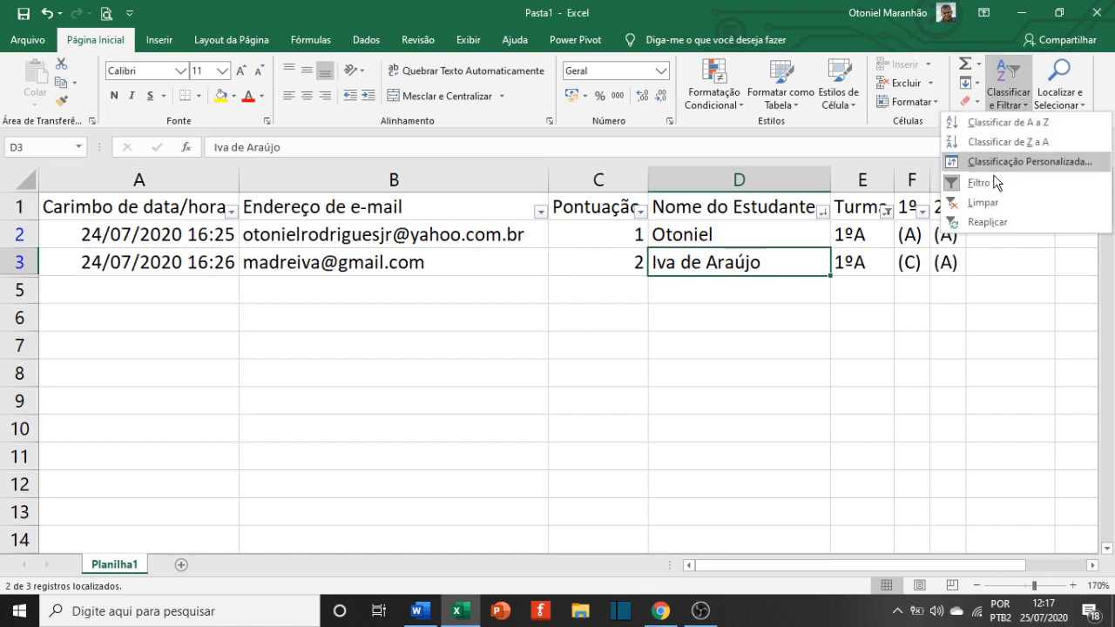
left_click(982, 181)
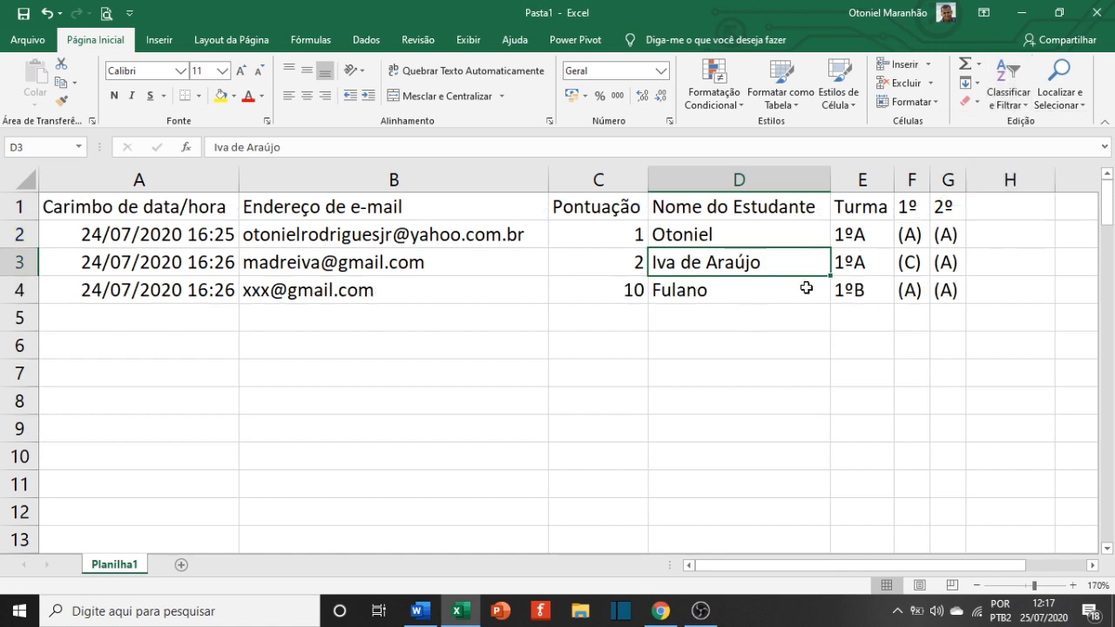
left_click_drag(186, 207, 945, 209)
left_click(1008, 95)
left_click(988, 184)
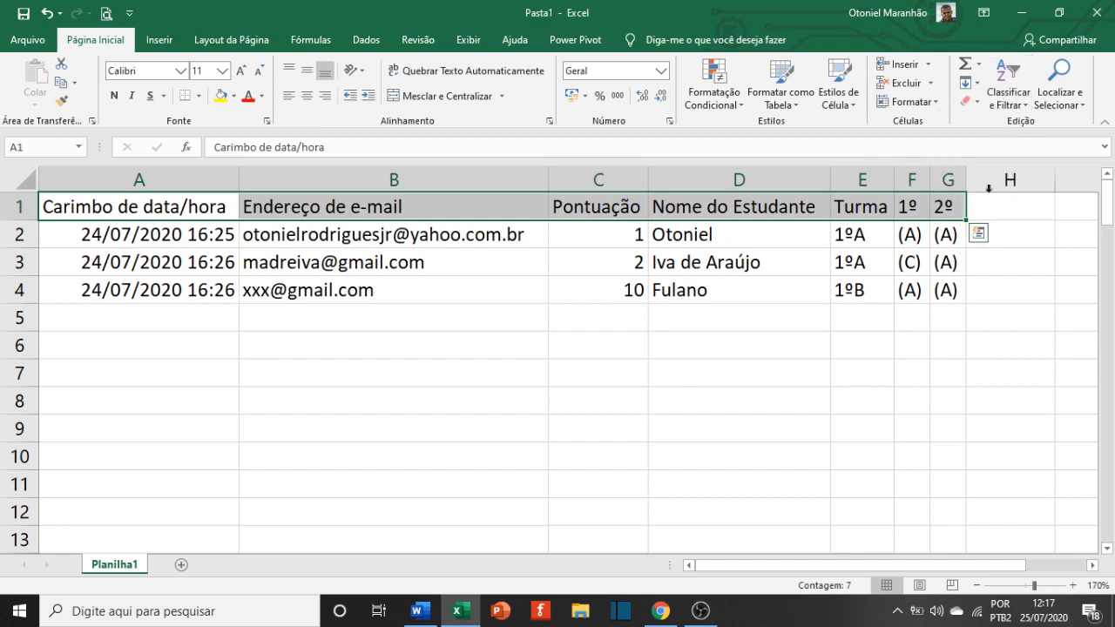
left_click(710, 415)
Switch to the Word outline to check the Salvar item and return to Excel
key("alt+Tab")
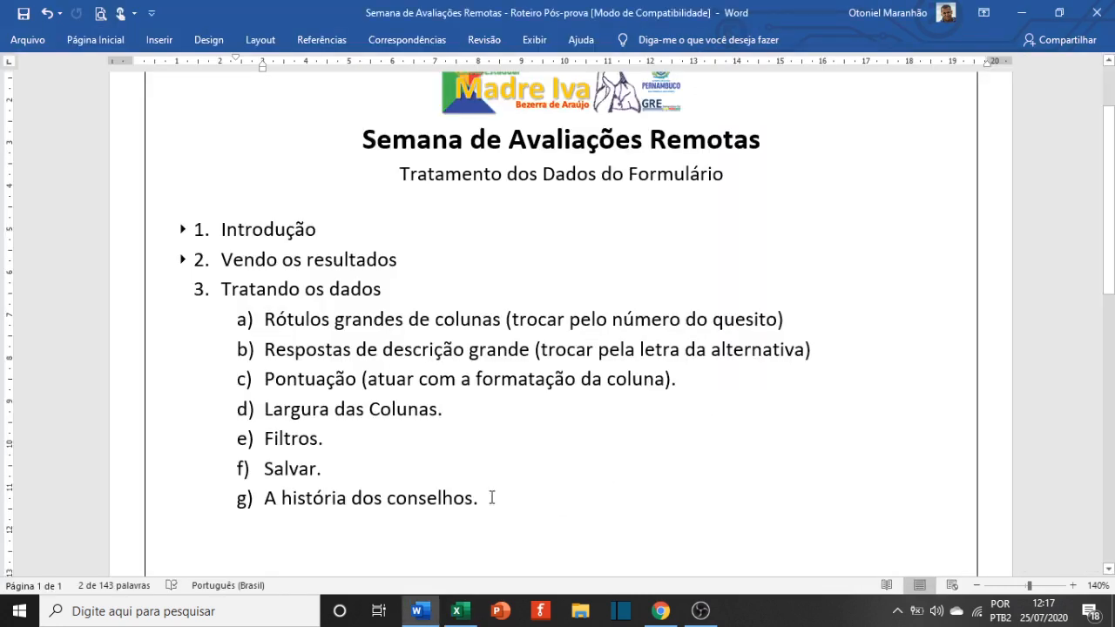
left_click(336, 476)
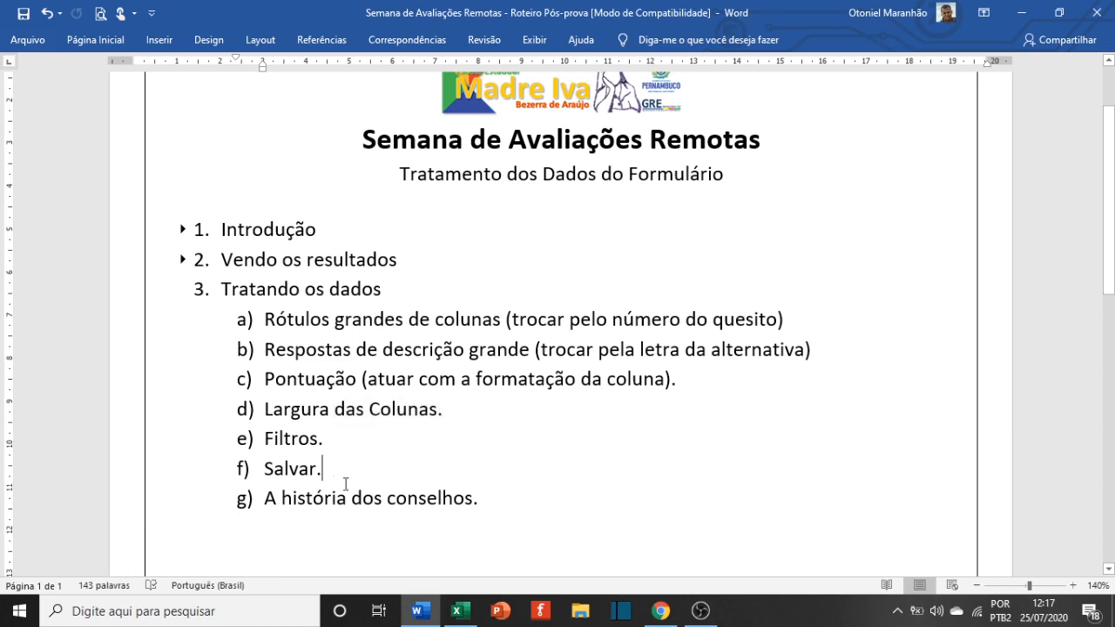
key("alt+Tab")
Fill the header row A1:G1 with a light grey background
left_click(351, 406)
left_click_drag(165, 211, 939, 216)
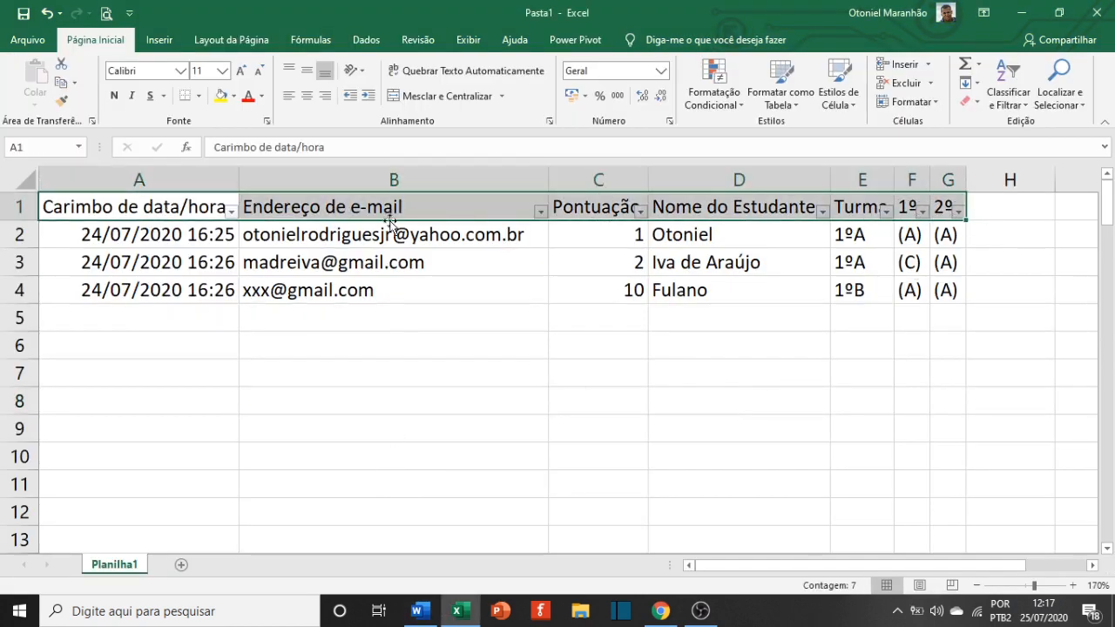
left_click(234, 96)
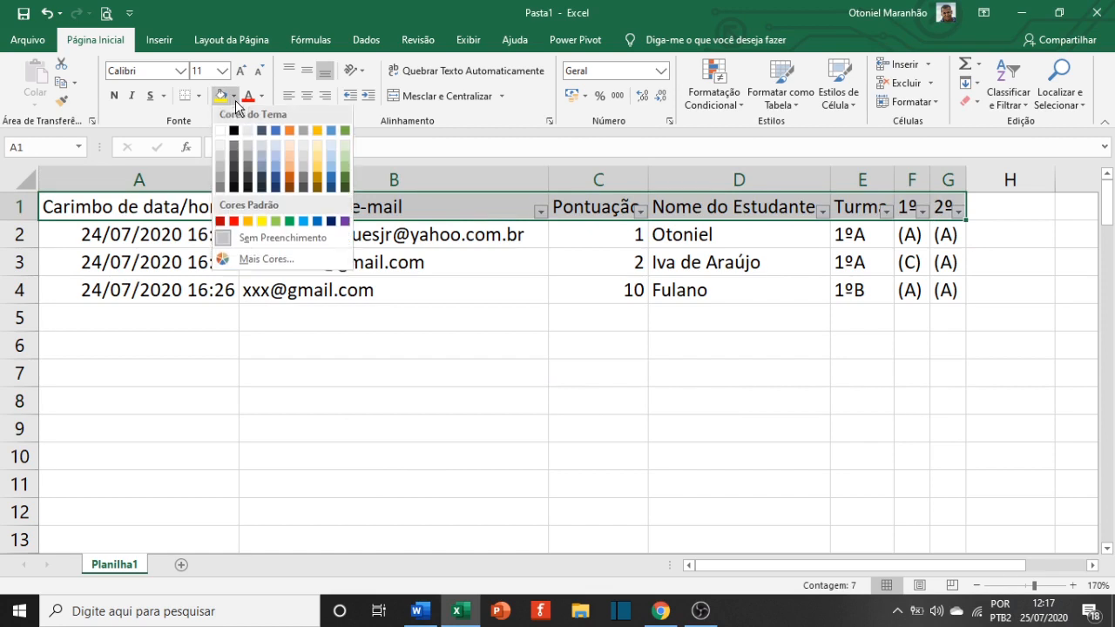
left_click(219, 168)
left_click(345, 349)
Apply all borders to the table range A1:G4
left_click_drag(174, 216, 948, 288)
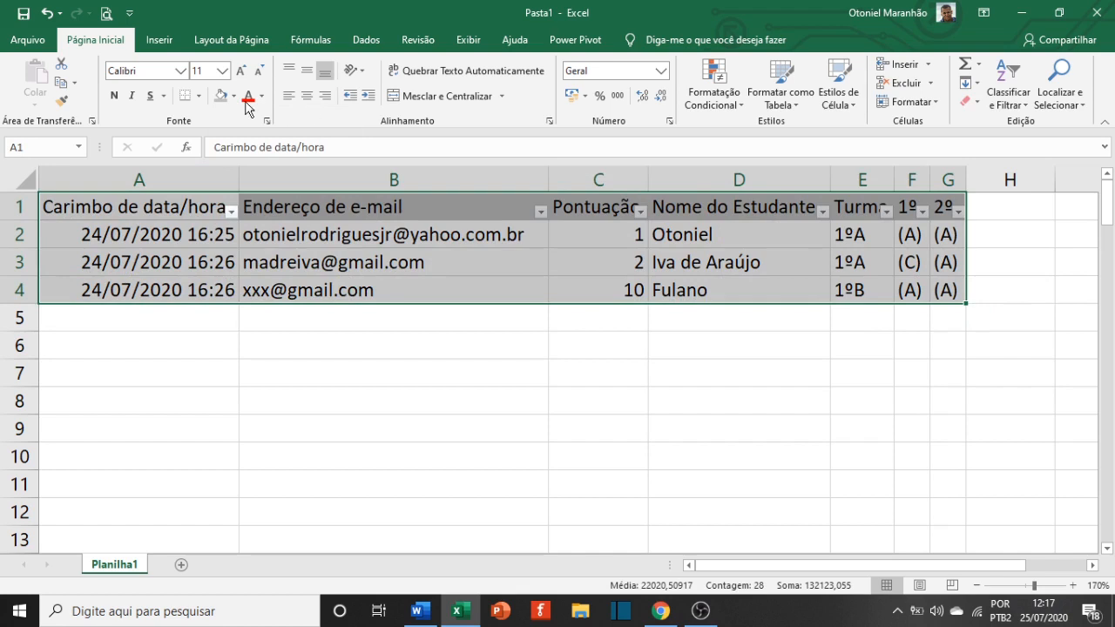
left_click(199, 96)
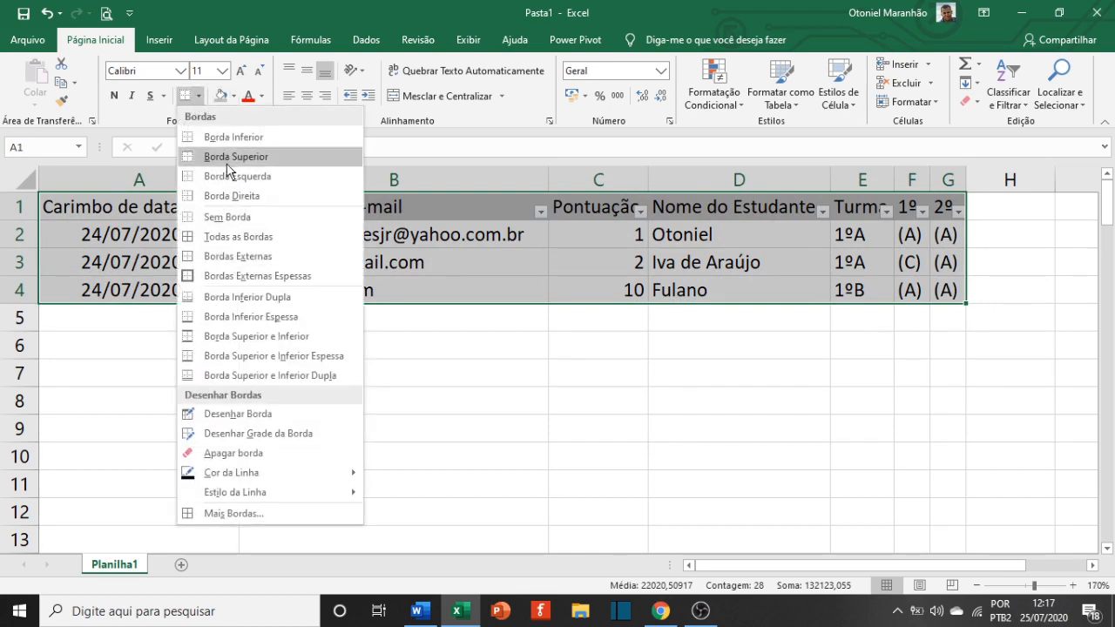
left_click(238, 236)
left_click(499, 373)
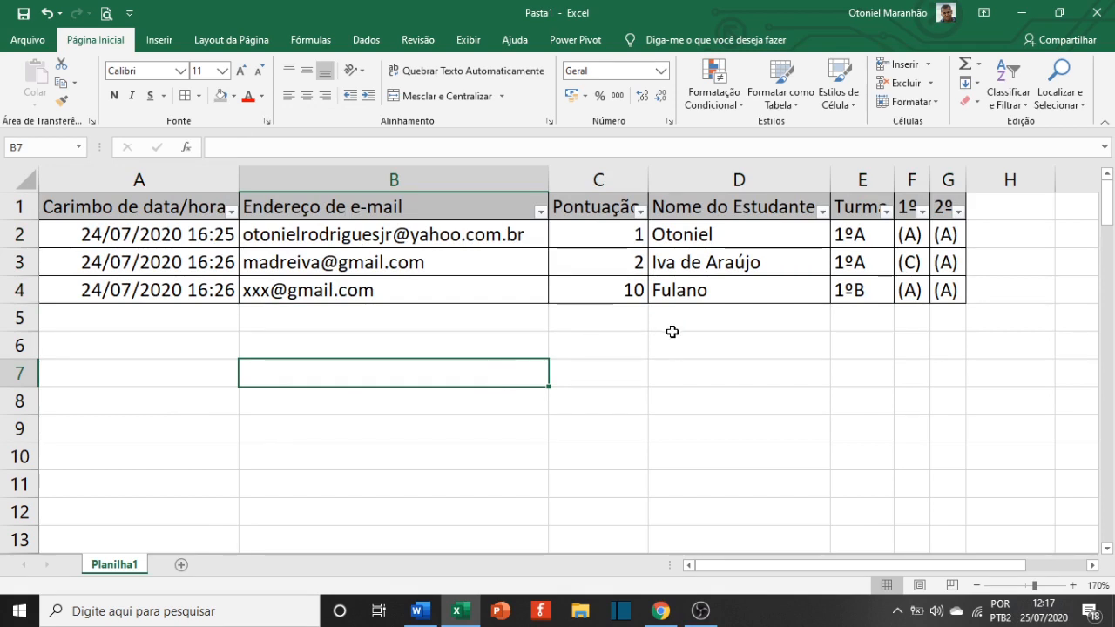
Highlight the Salvar item in the Word outline and return to the Excel workbook
key("alt+Tab")
double_click(282, 475)
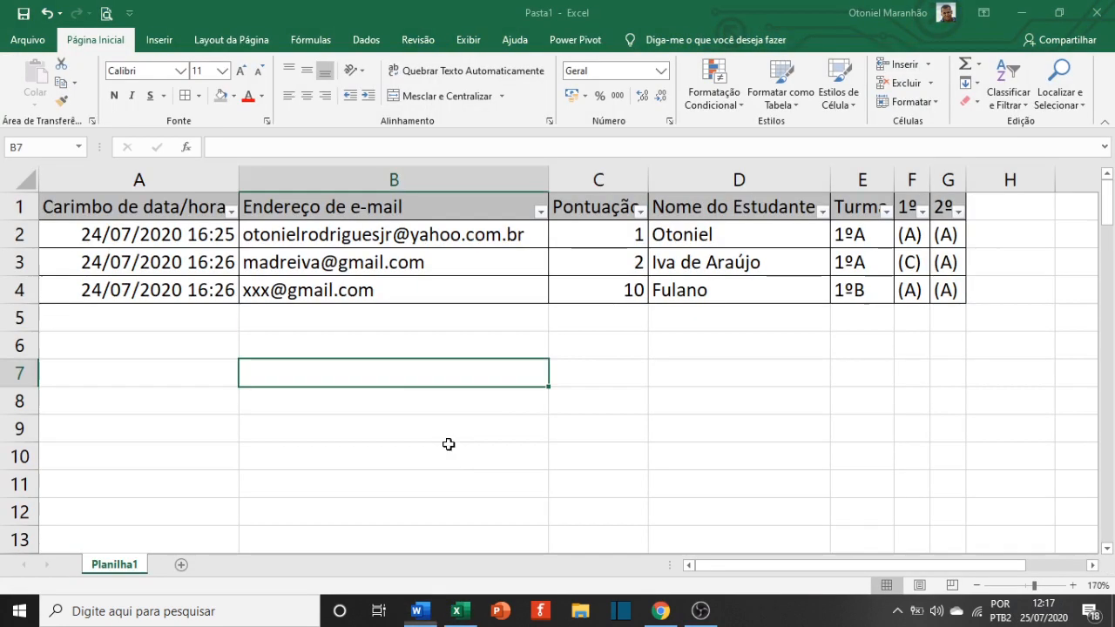
key("alt+Tab")
Start saving a copy of the workbook in Área de Trabalho with the type Pasta de Trabalho do Excel 97-2003
left_click(28, 40)
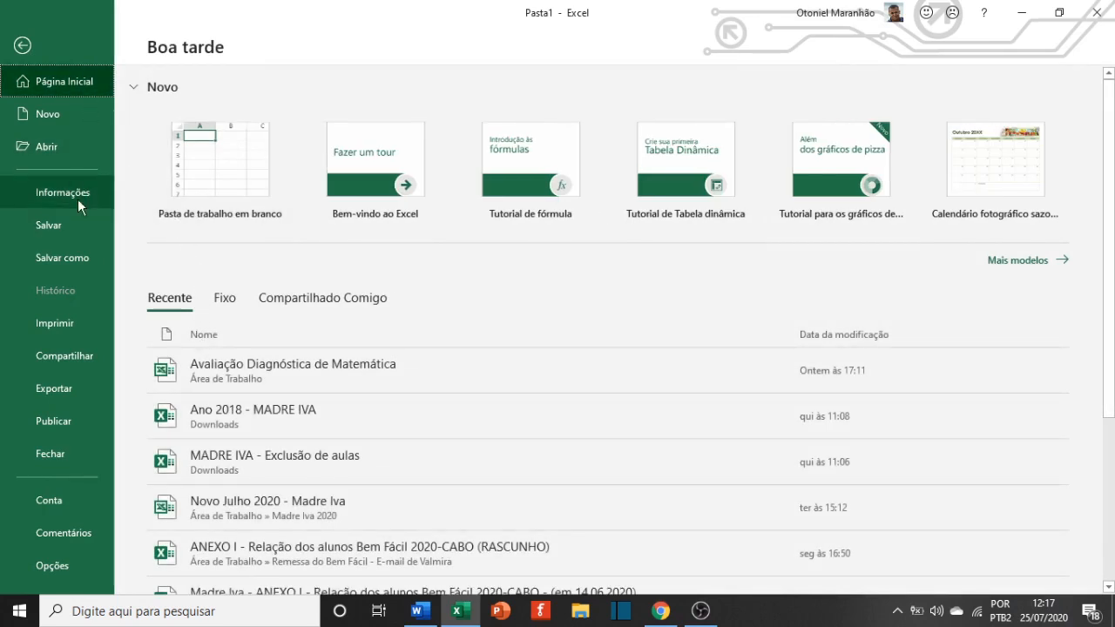
left_click(75, 258)
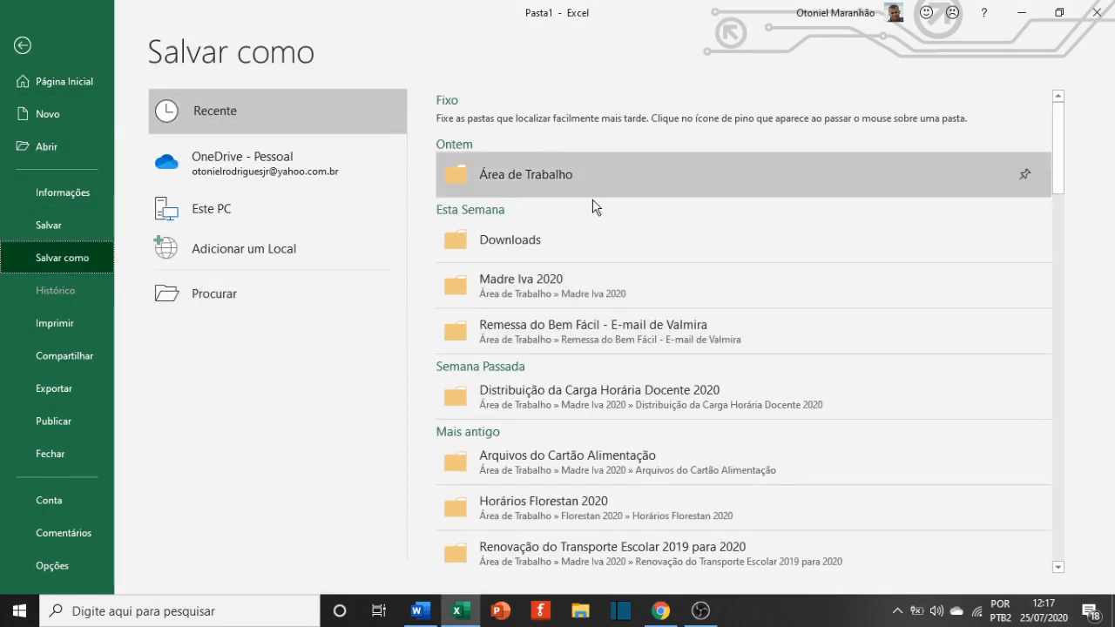
left_click(579, 174)
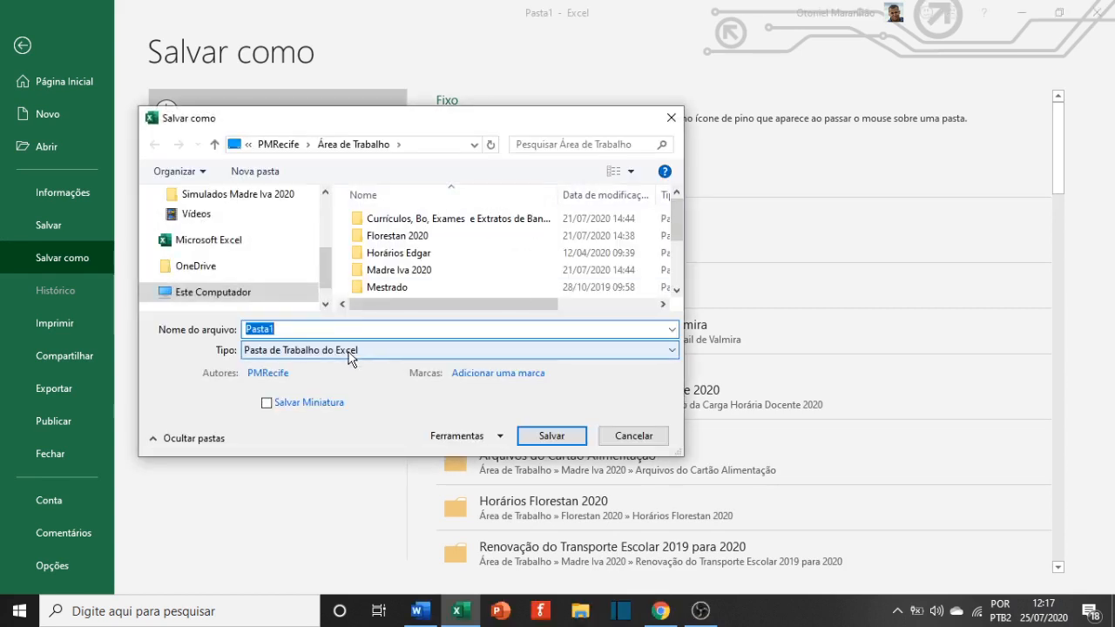
left_click(350, 352)
left_click(416, 46)
Name the Excel 97-2003 file Tabela de resultados da Avaliação Diagnóstica and save it, accepting the compatibility warning
double_click(304, 328)
type("Tabela de")
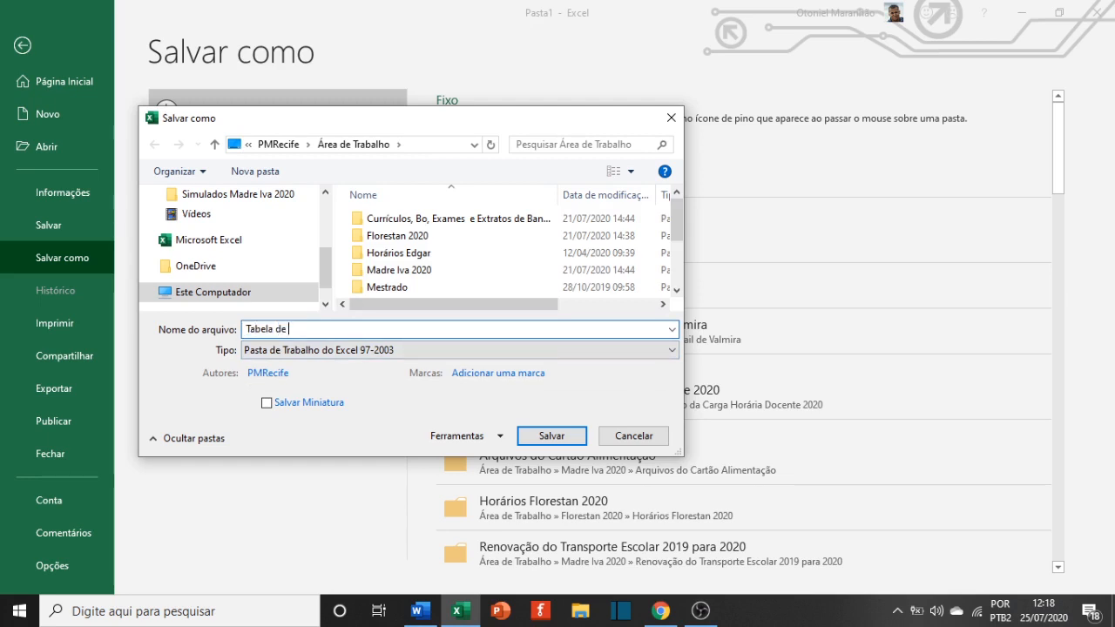
type("dos da Avaliação Diagnóstica")
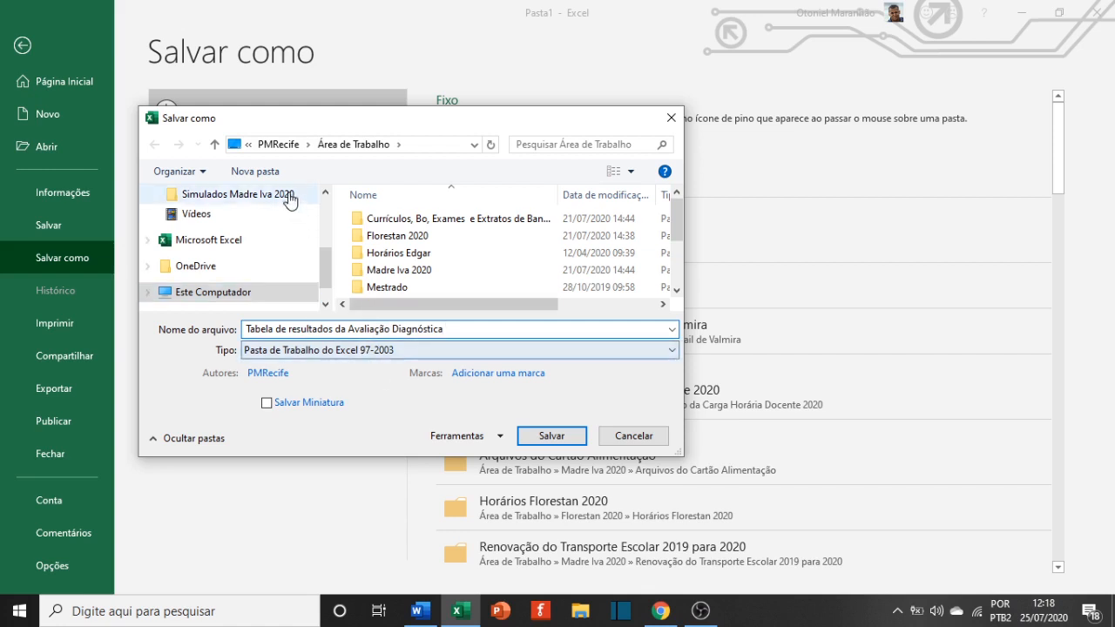
left_click_drag(324, 257, 329, 204)
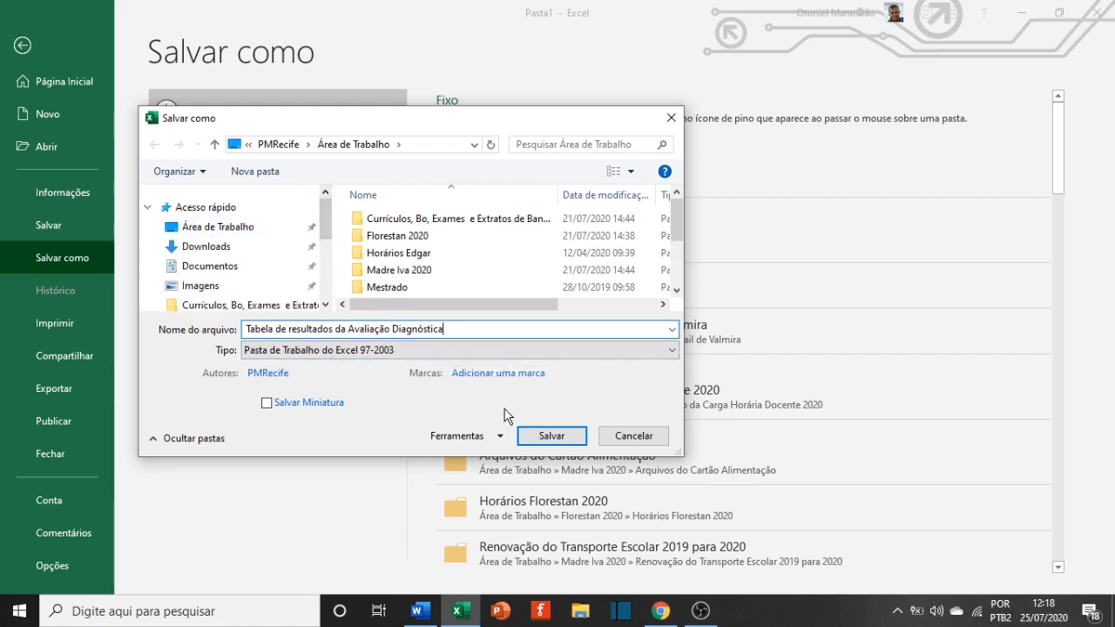
left_click(549, 438)
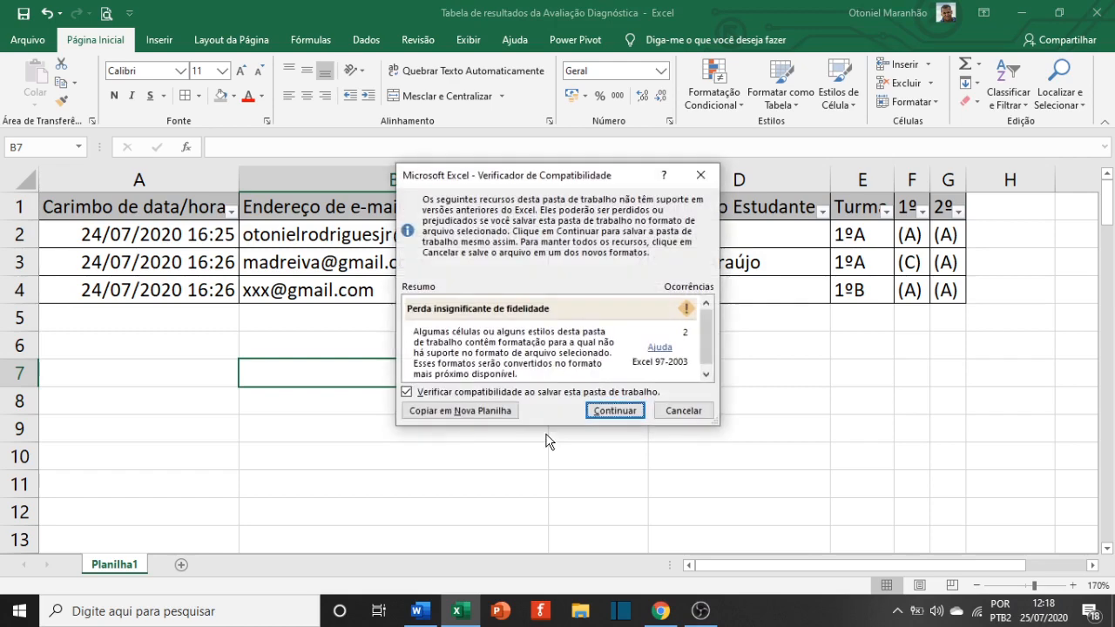
left_click(612, 411)
Close the workbook and the browser with its form tabs, and reopen the saved results workbook from the desktop after moving its icon
left_click(1021, 13)
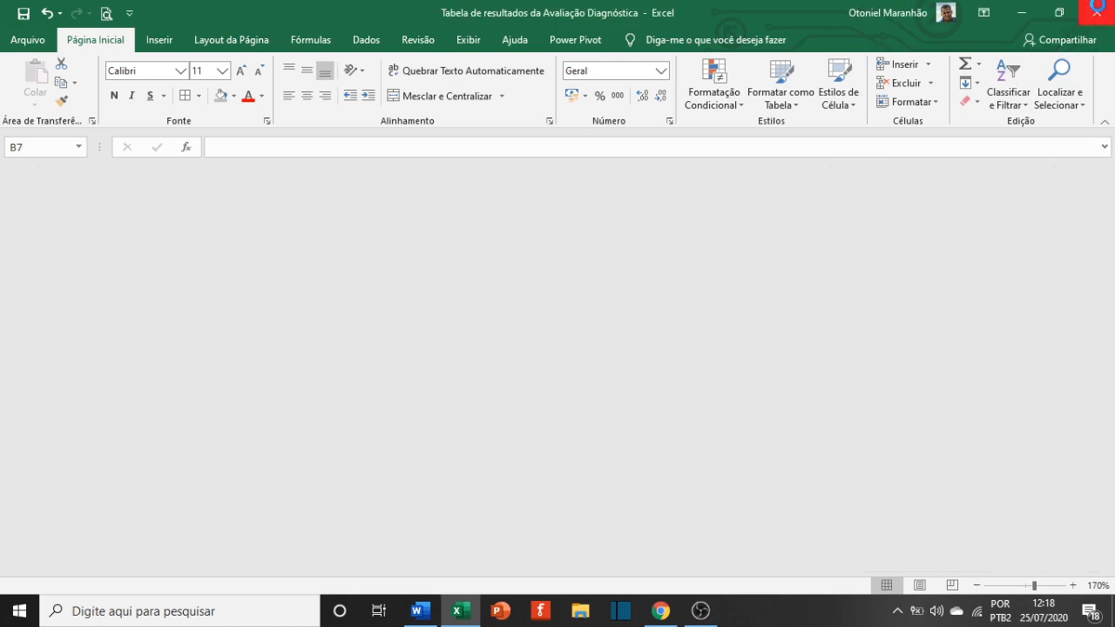
left_click(1021, 14)
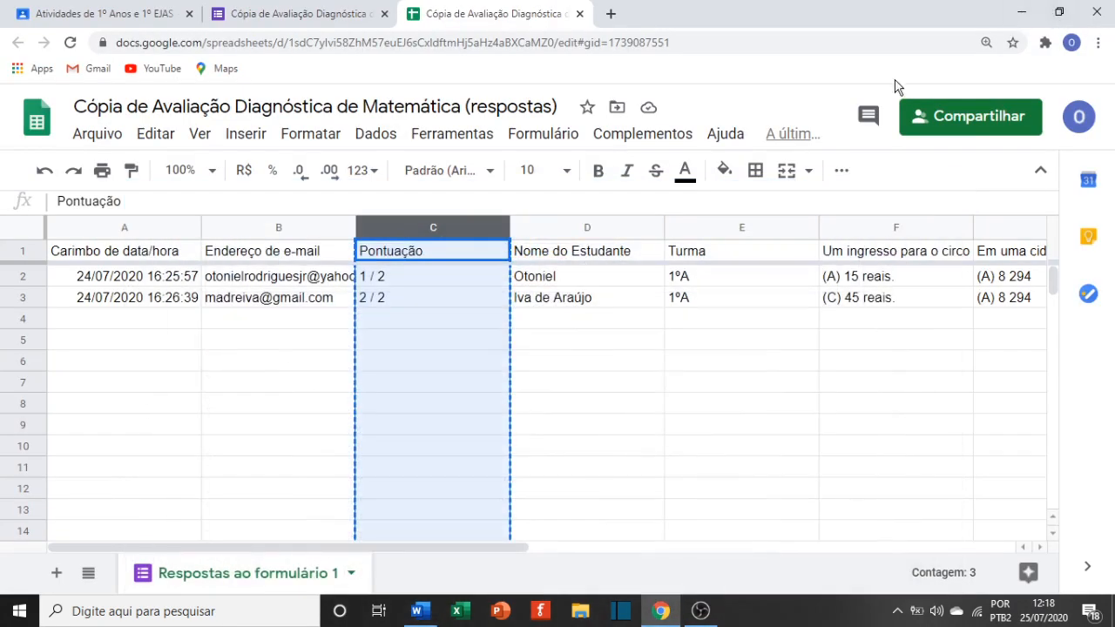
left_click(579, 15)
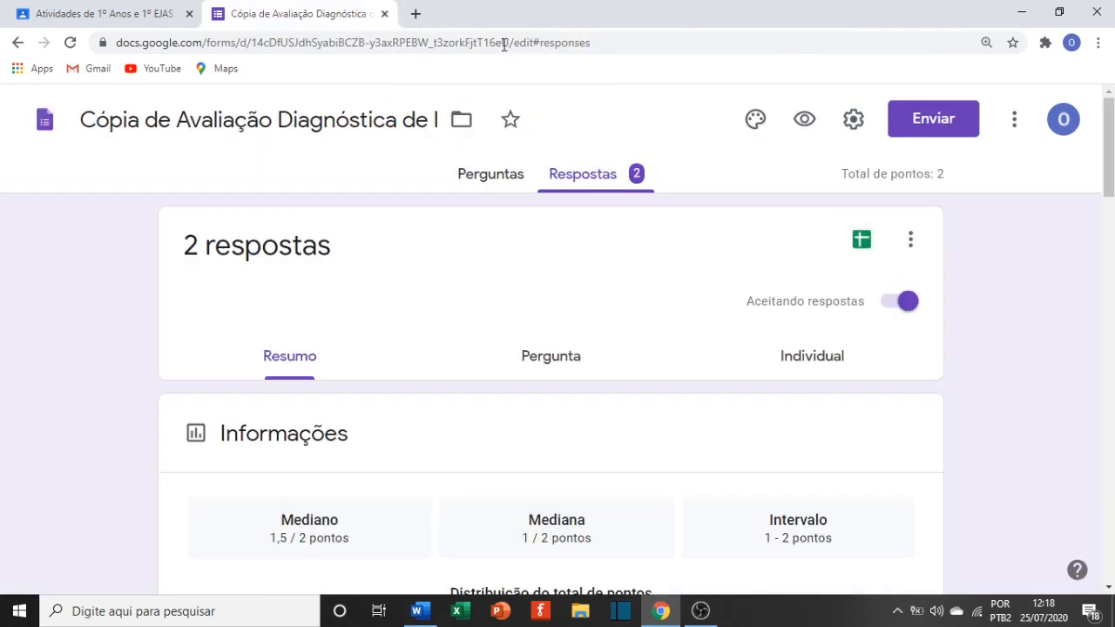
left_click(384, 14)
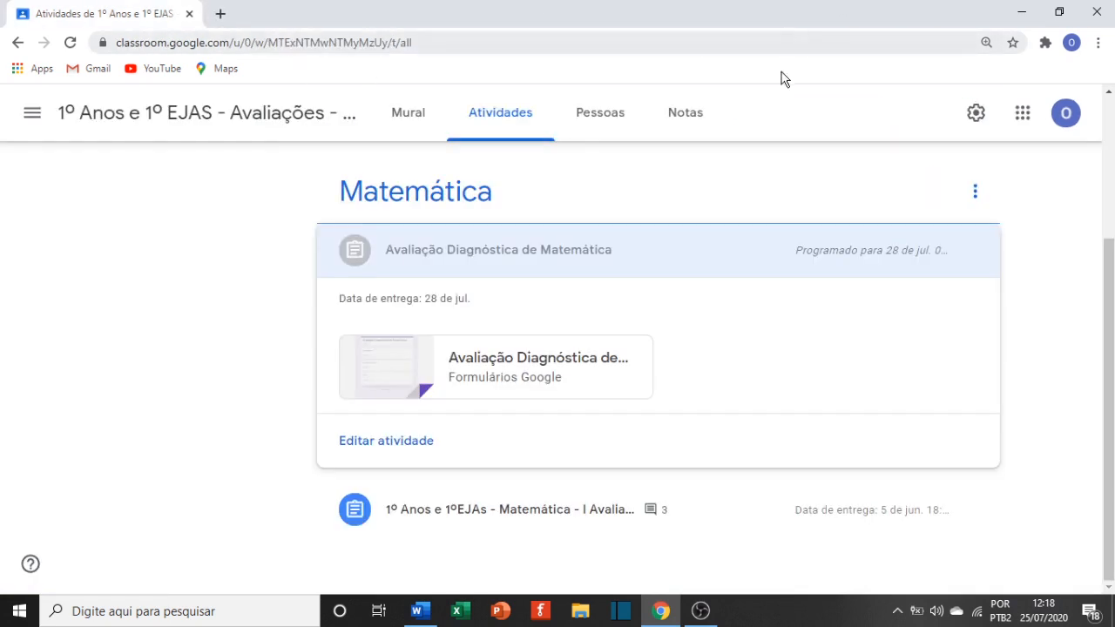
left_click(1099, 17)
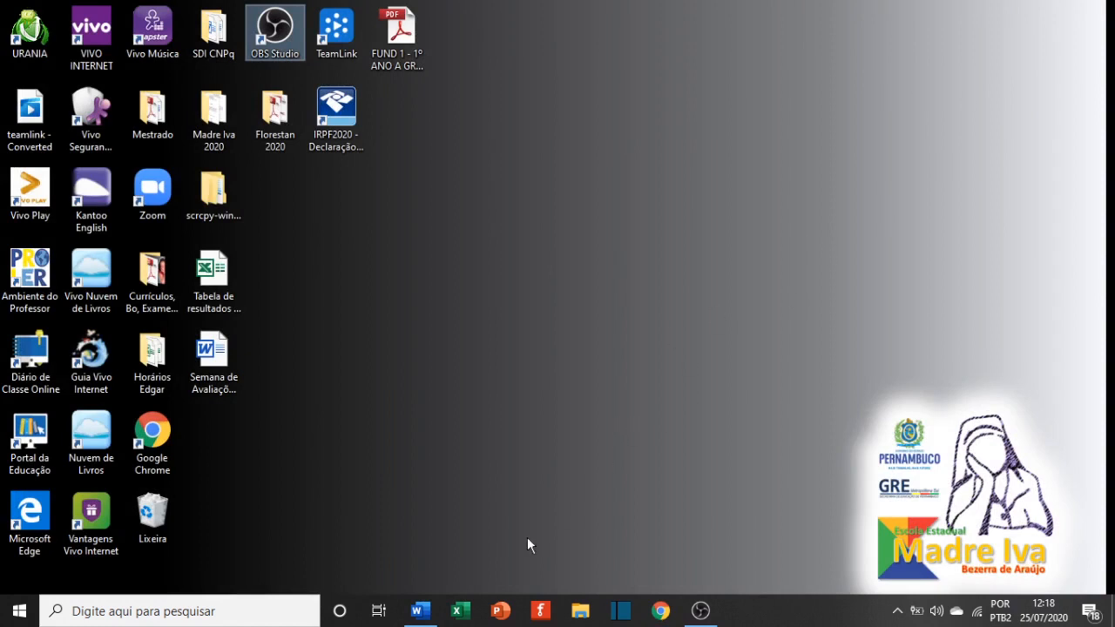
left_click_drag(222, 318, 528, 239)
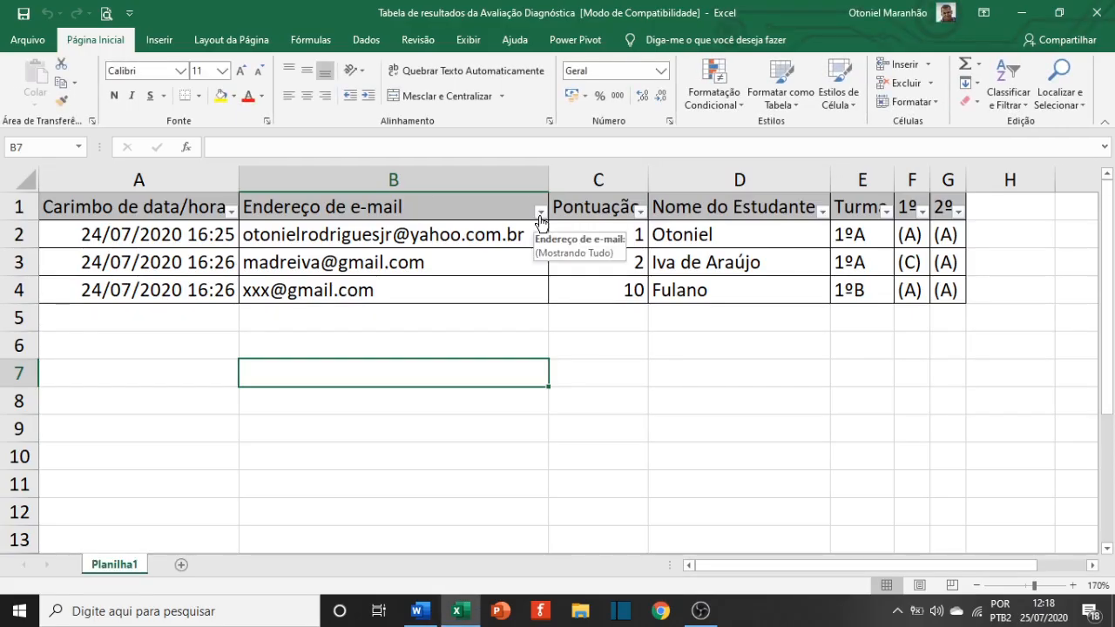
Switch to the Word outline and highlight item g, A história dos conselhos, under Tratando os dados
key("alt+Tab")
scroll(501, 429, "down", 1)
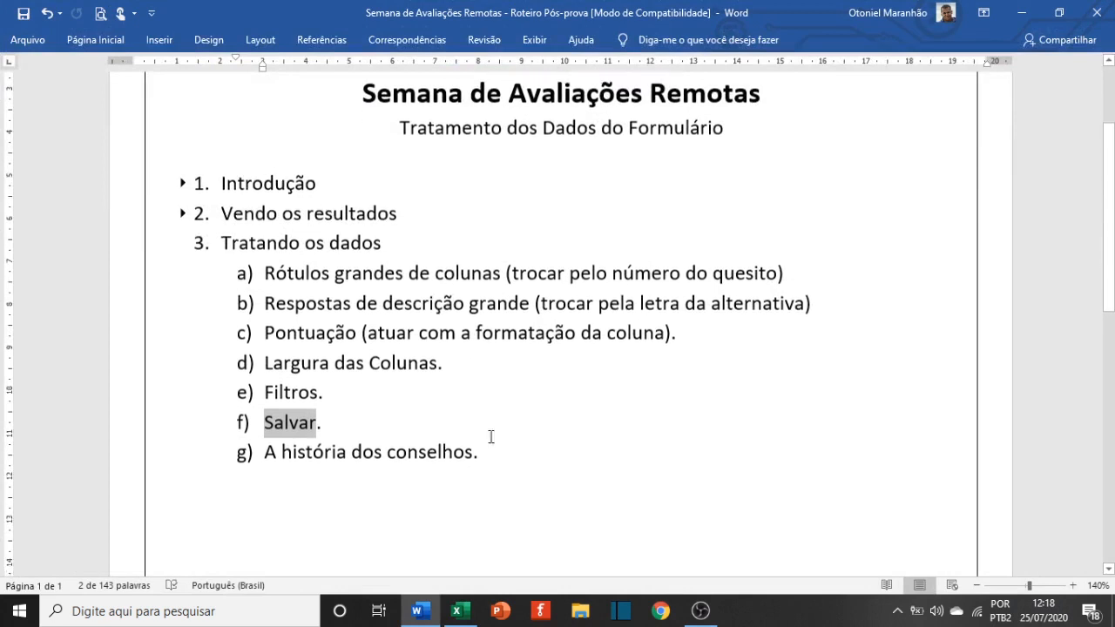
left_click_drag(495, 449, 259, 448)
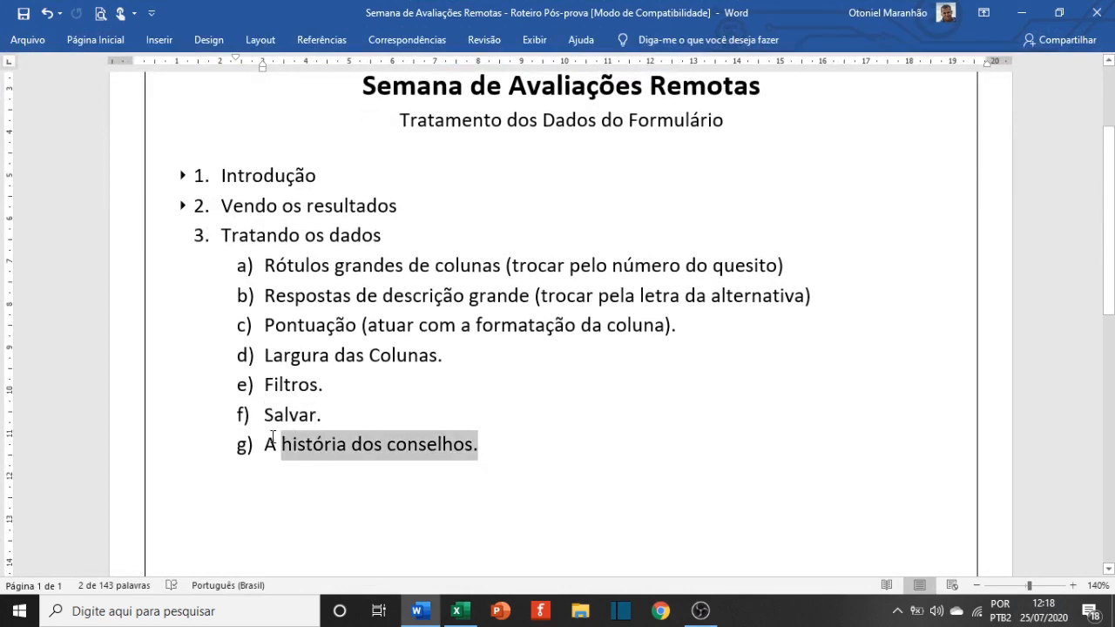
Collapse Tratando os dados, expand Introdução, highlight its item f about Conselhos de Classe, and return to the workbook
left_click(184, 235)
left_click(182, 177)
left_click_drag(740, 354, 263, 356)
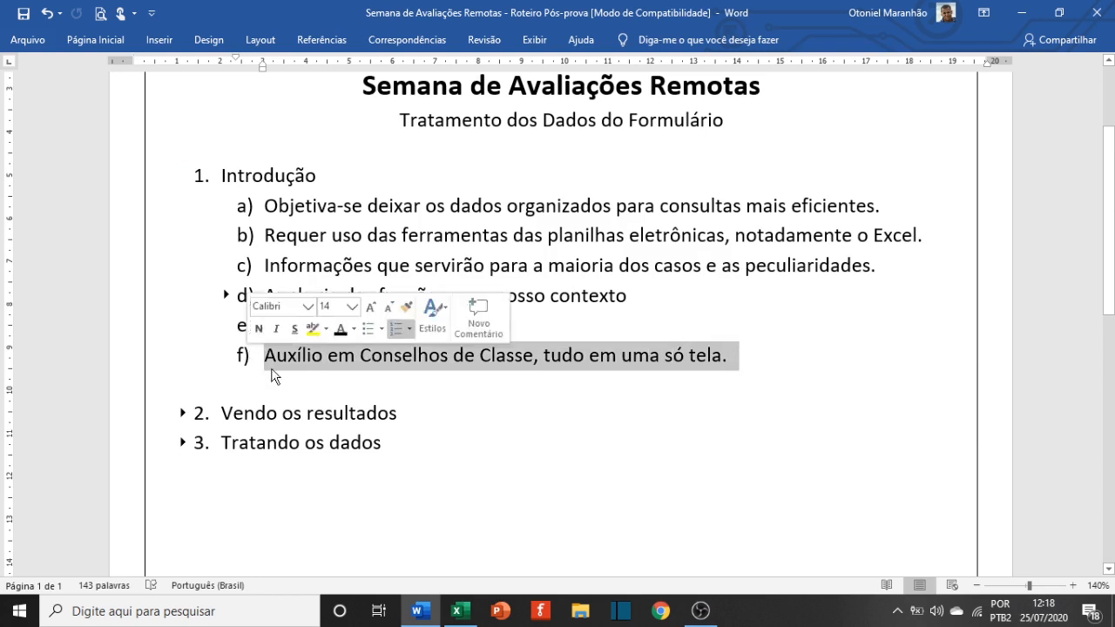
left_click(843, 406)
left_click(1021, 13)
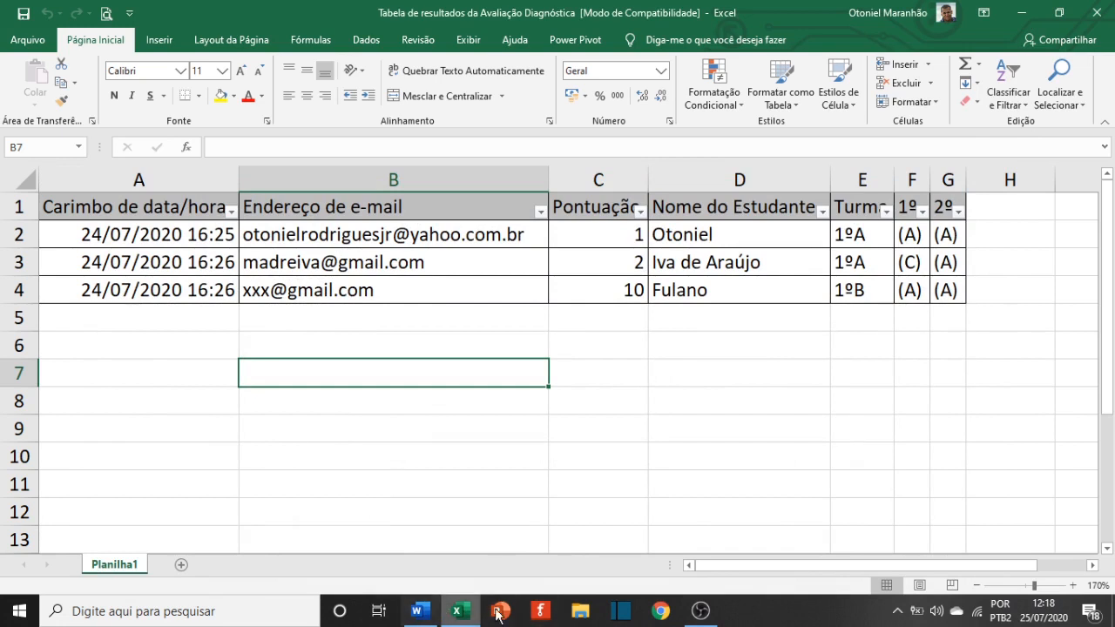
Close the results workbook to return to the desktop
right_click(660, 611)
left_click(460, 376)
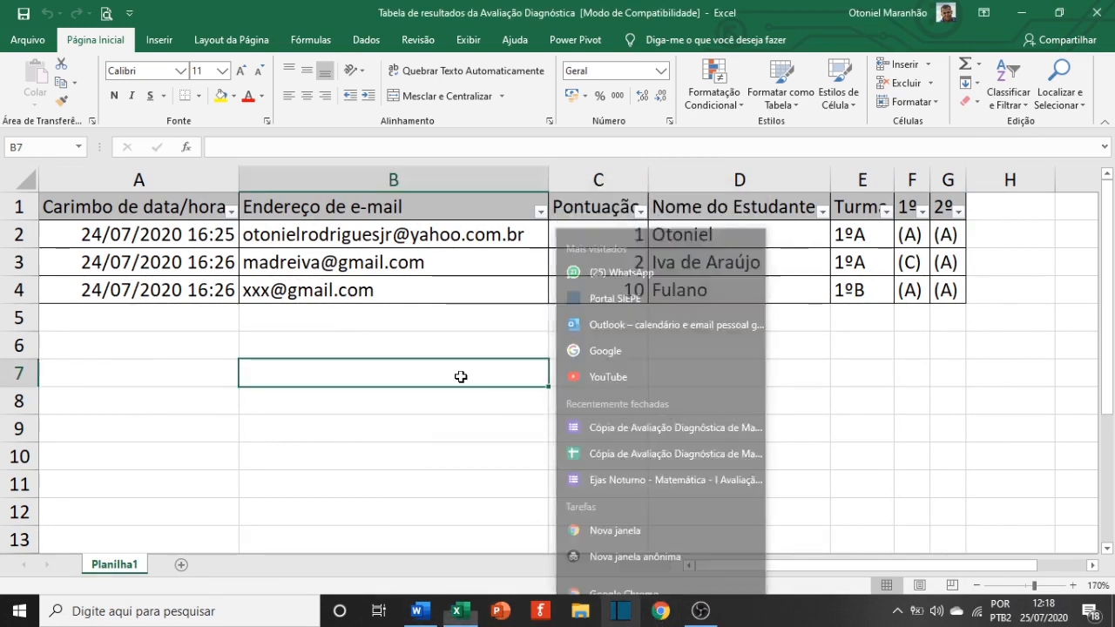
left_click(1101, 7)
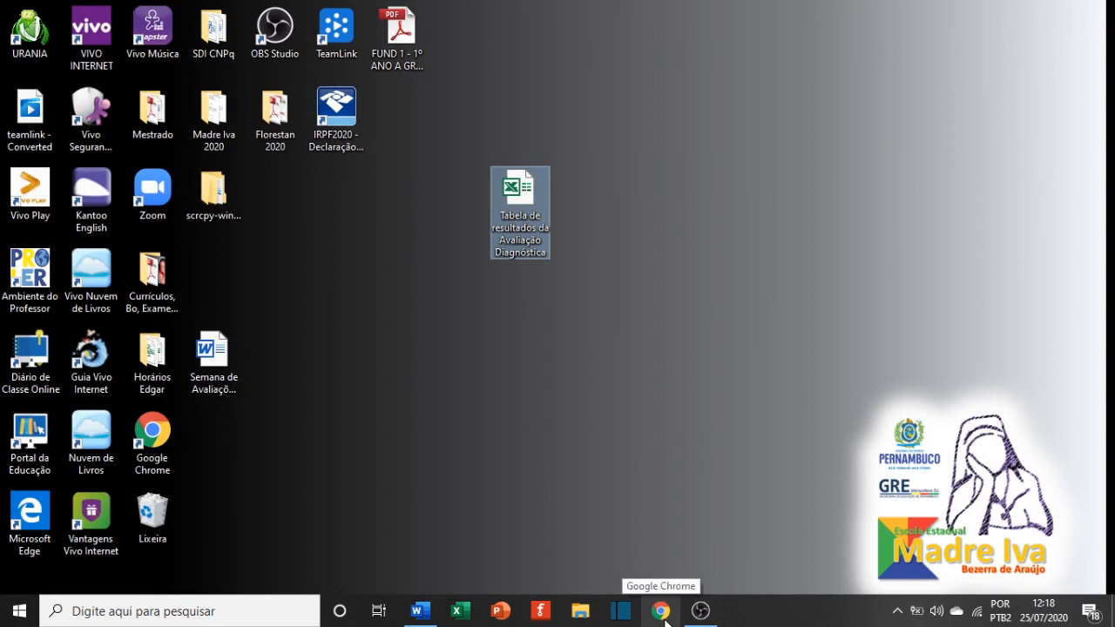
Open Chrome, close the extra startup tabs and go to meet.google.com
left_click(664, 612)
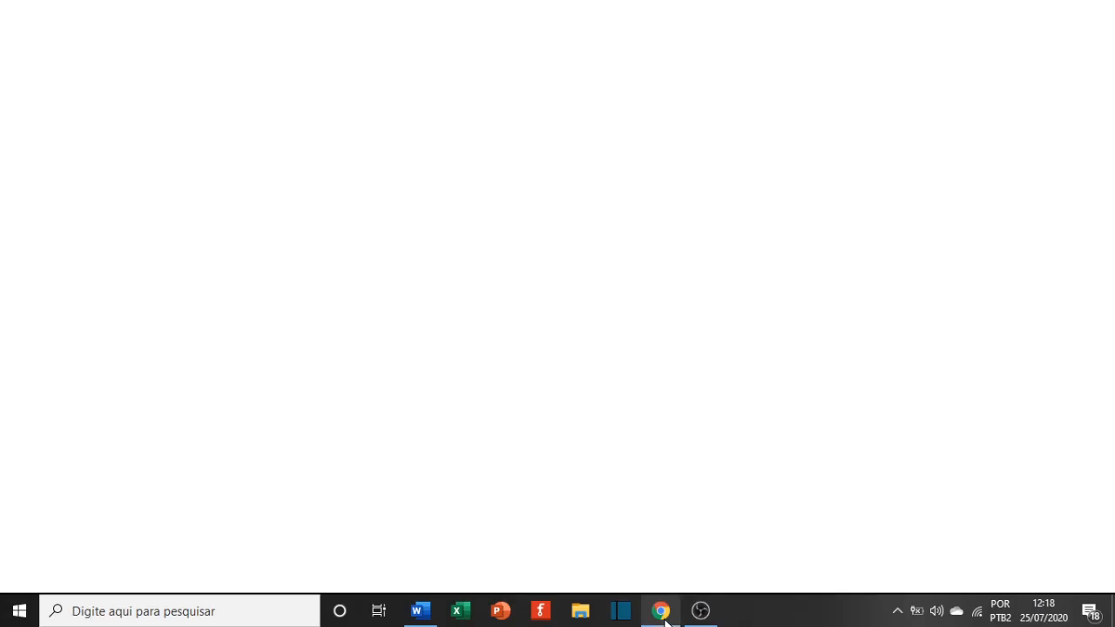
left_click(387, 13)
left_click(388, 14)
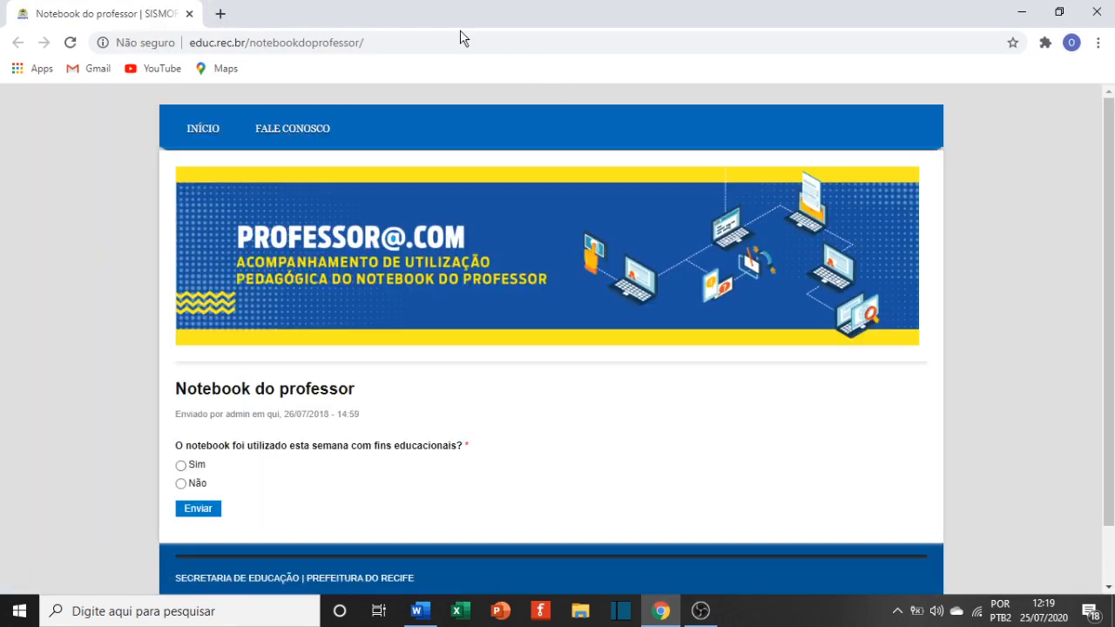
left_click(250, 43)
type("me")
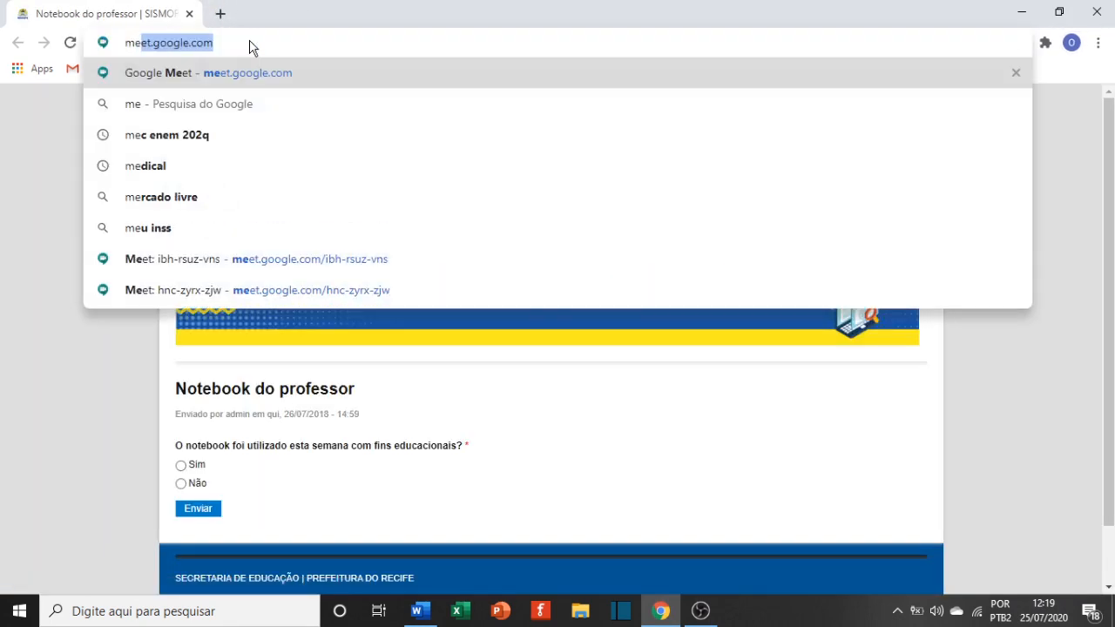
key("Return")
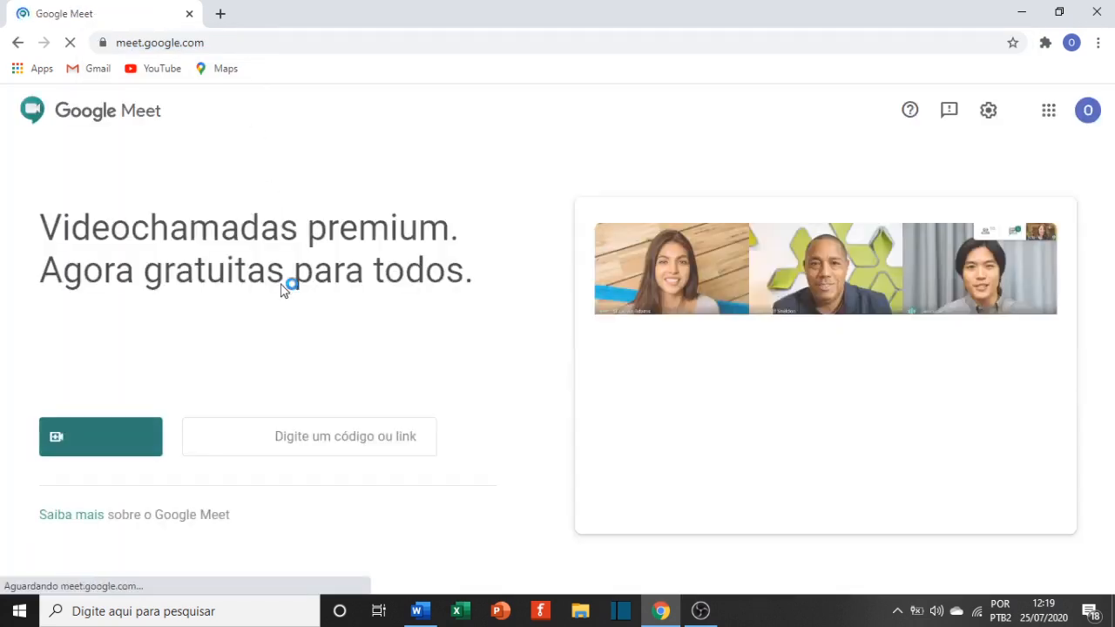
Start an instant Google Meet meeting and join it with the camera and microphone off, dismissing the invitation to add people
left_click(107, 441)
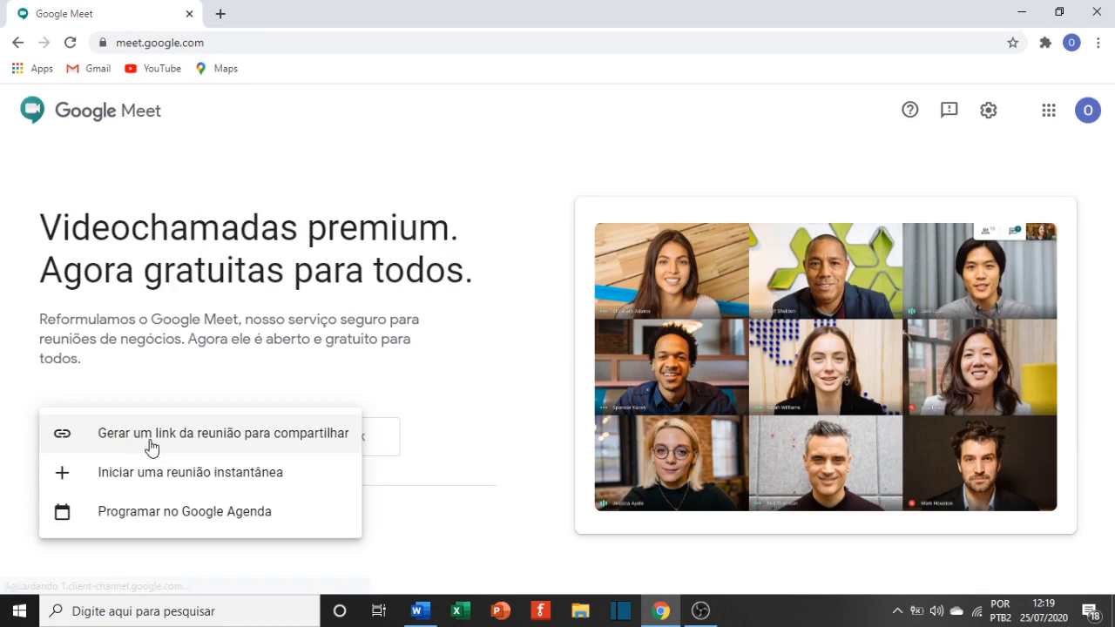
left_click(272, 470)
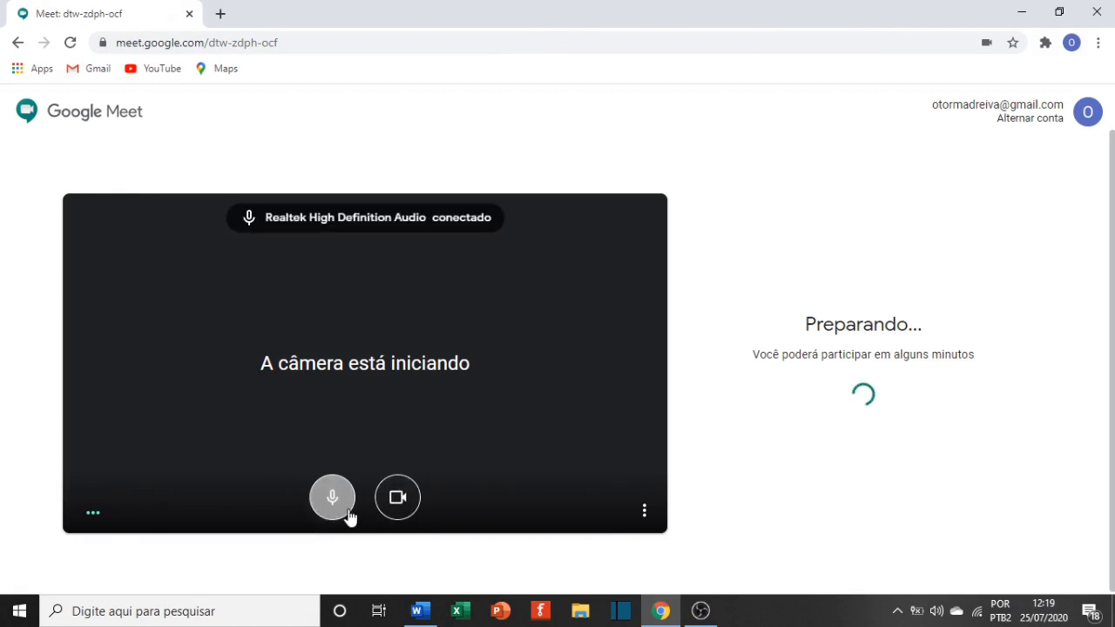
left_click(392, 505)
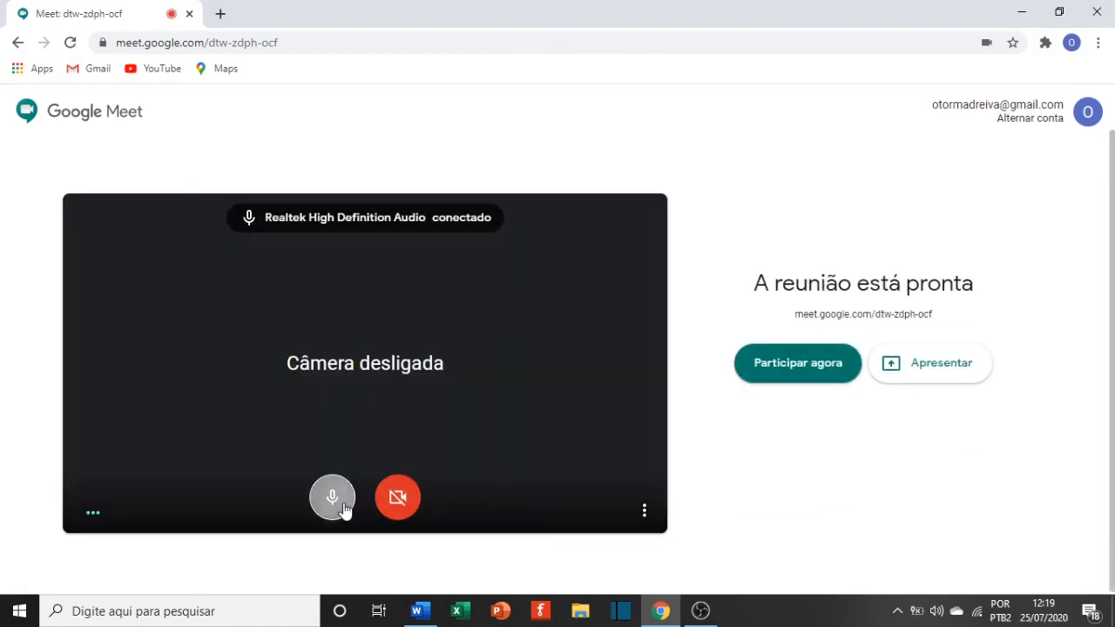
left_click(336, 502)
left_click(781, 368)
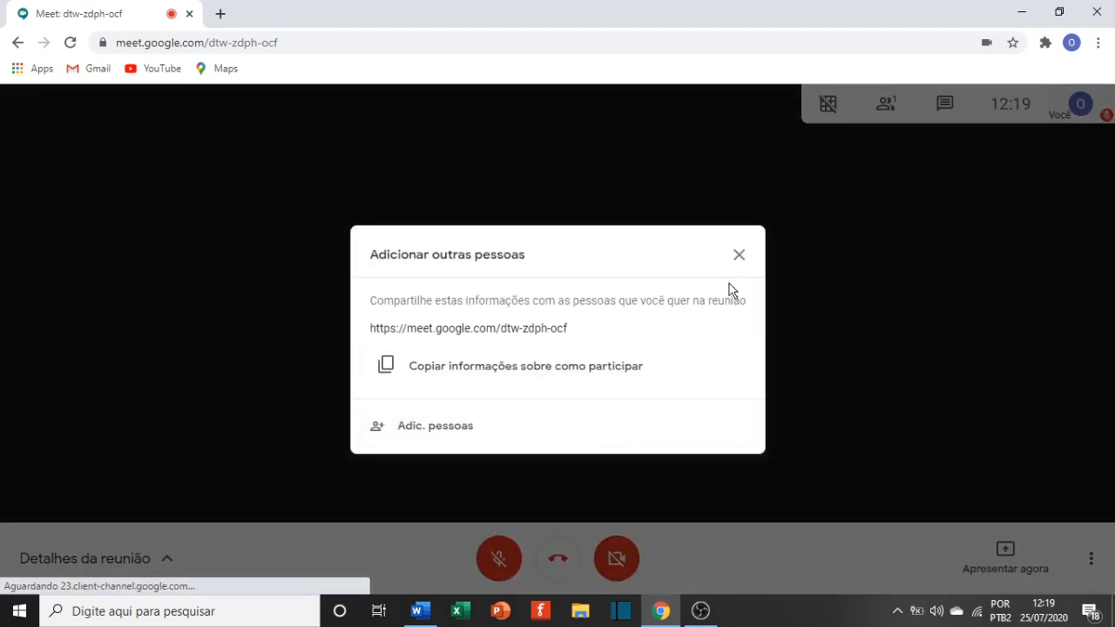
left_click(740, 256)
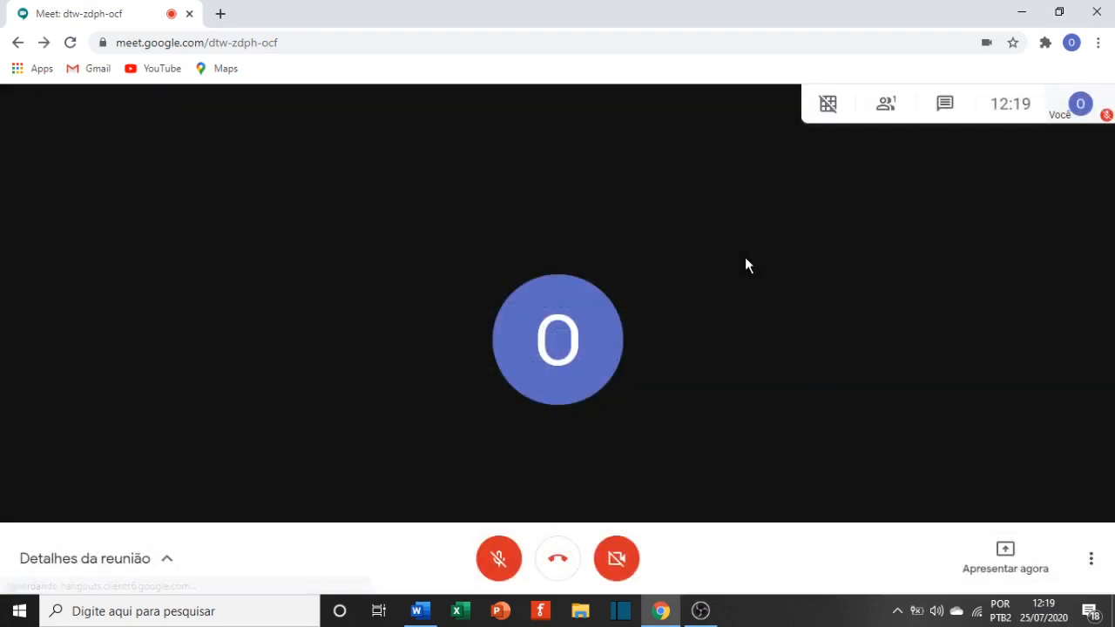
Restore the Meet window from full size and resize it to occupy the left half of the screen
left_click(1069, 18)
left_click_drag(566, 61, 533, 21)
left_click_drag(798, 195, 561, 191)
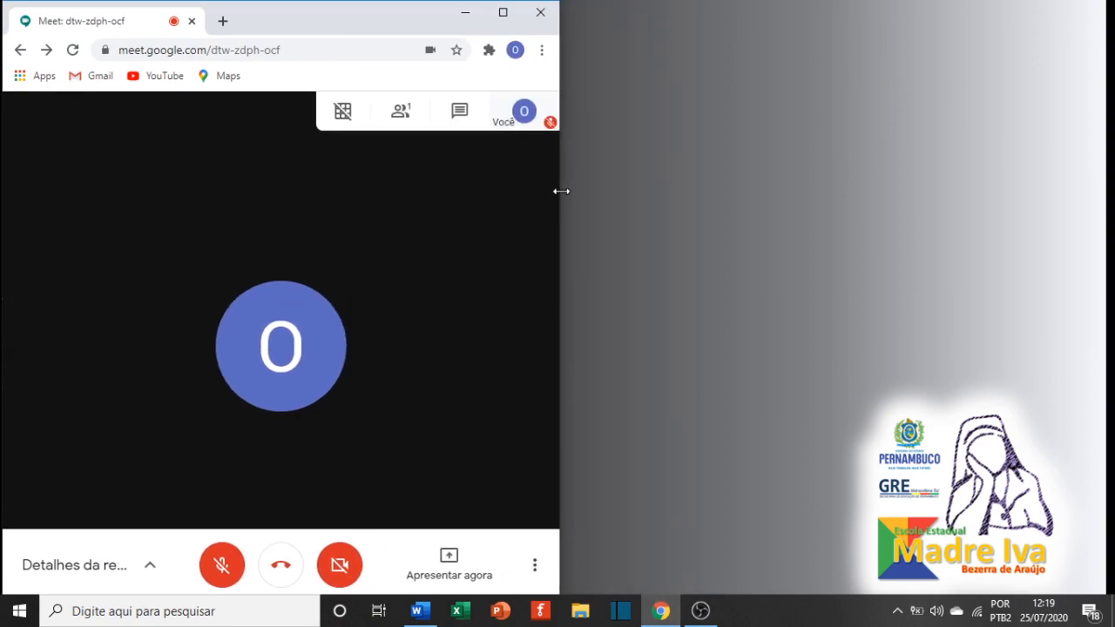
Reopen the results workbook from the desktop and arrange it on the right half of the screen beside the Meet window
left_click(465, 12)
left_click(530, 207)
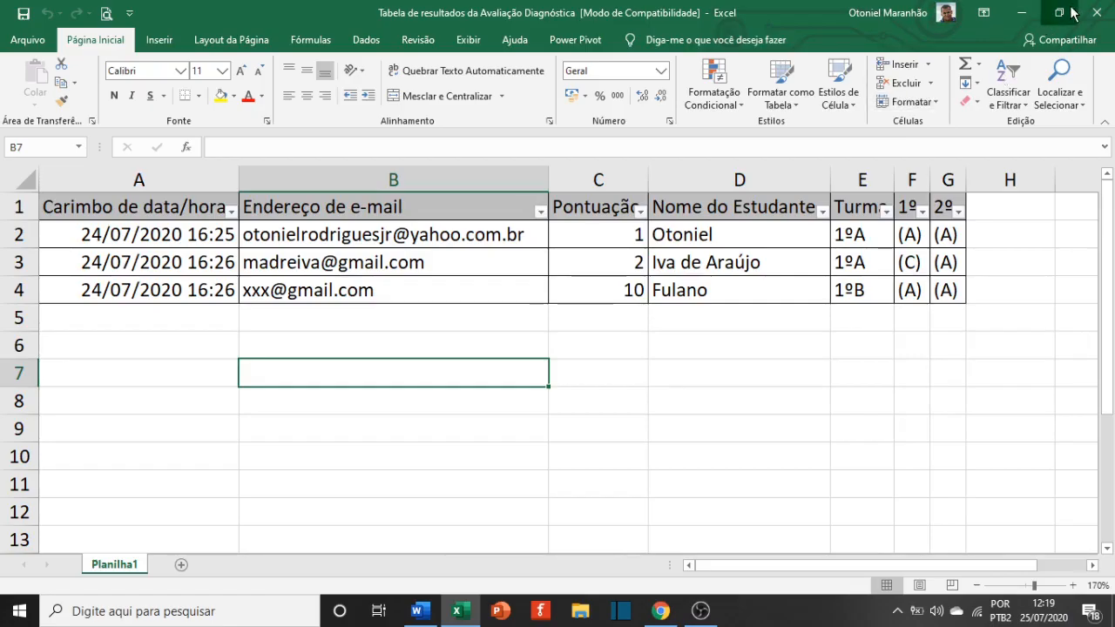
key("super+Right")
key("alt+Tab")
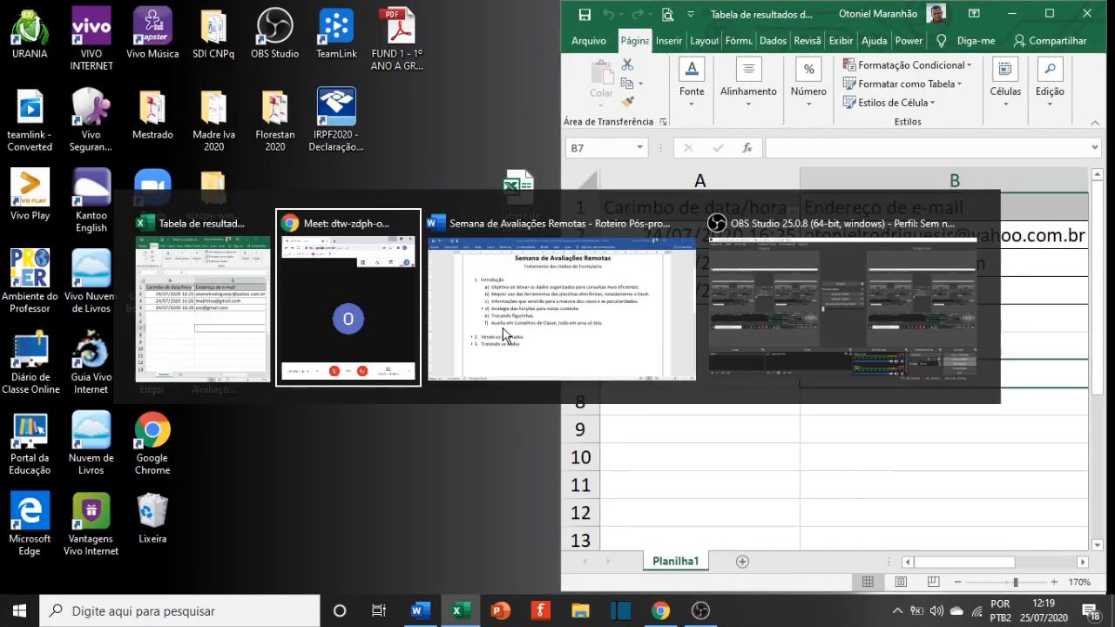
key("alt+Tab")
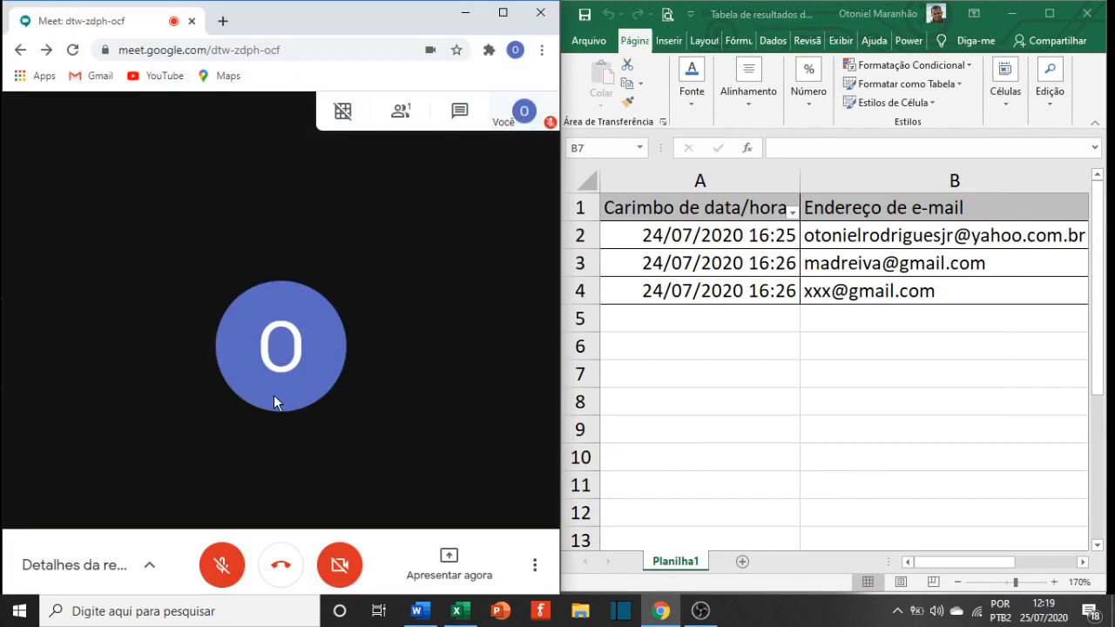
key("alt+Tab")
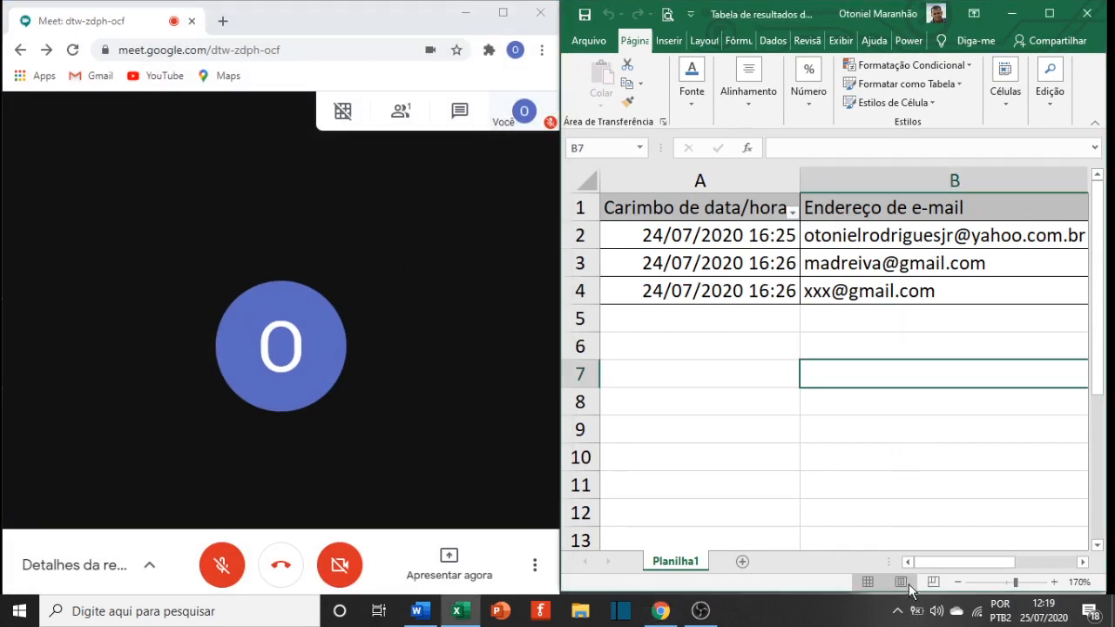
Reduce the worksheet zoom to 120%
left_click(958, 582)
left_click(958, 581)
left_click(959, 583)
left_click(959, 582)
left_click(958, 582)
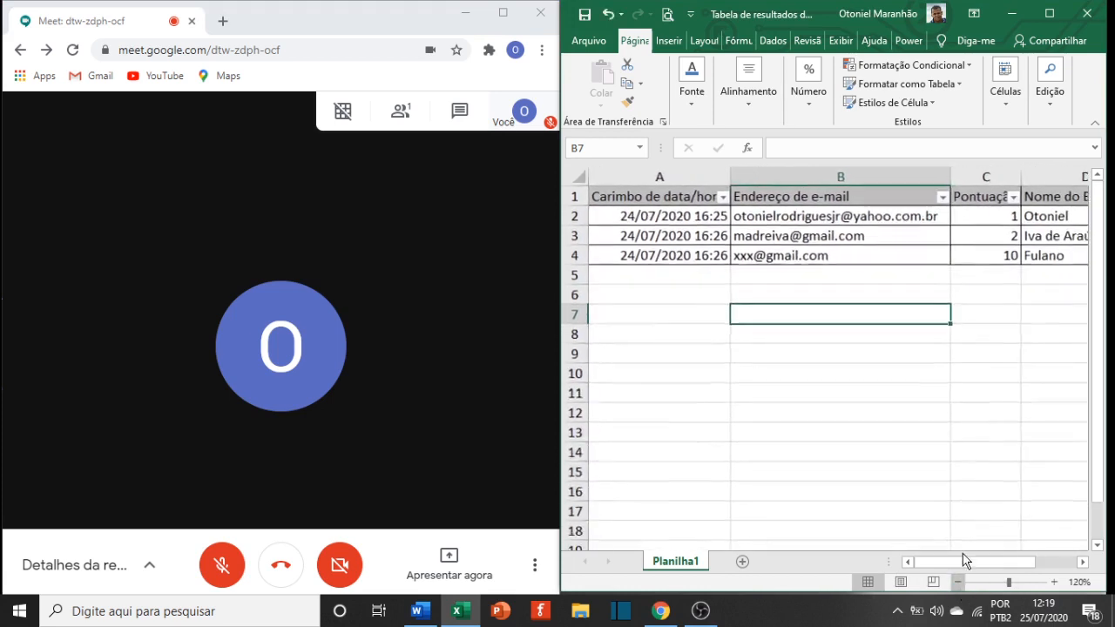
Hide the Carimbo de data/hora and Endereço de e-mail columns, A and B
left_click(692, 177)
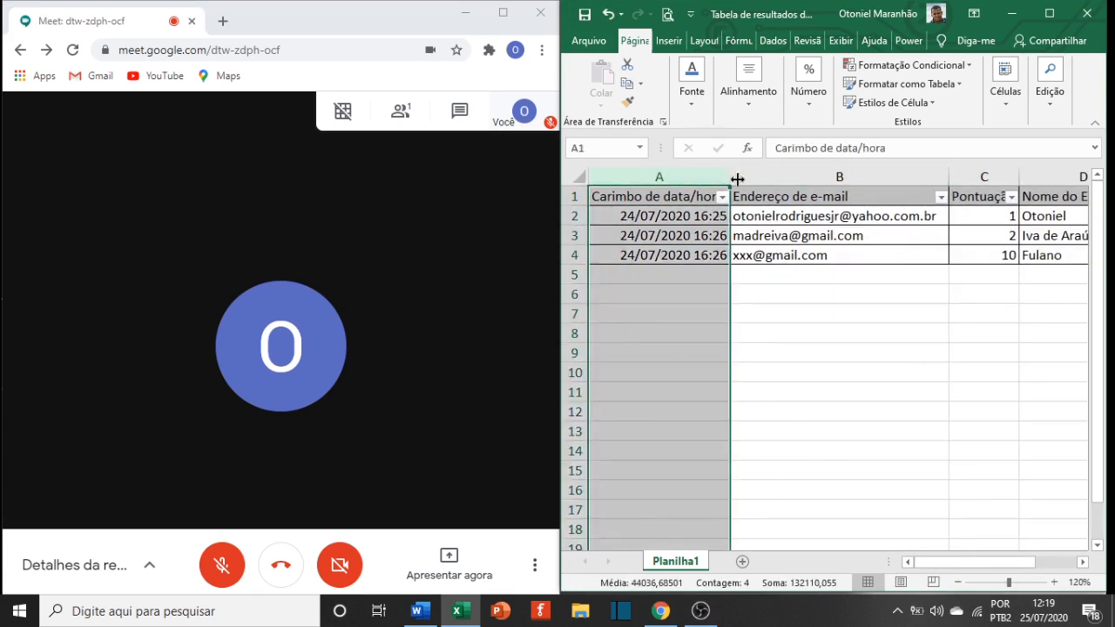
left_click_drag(803, 177, 659, 174)
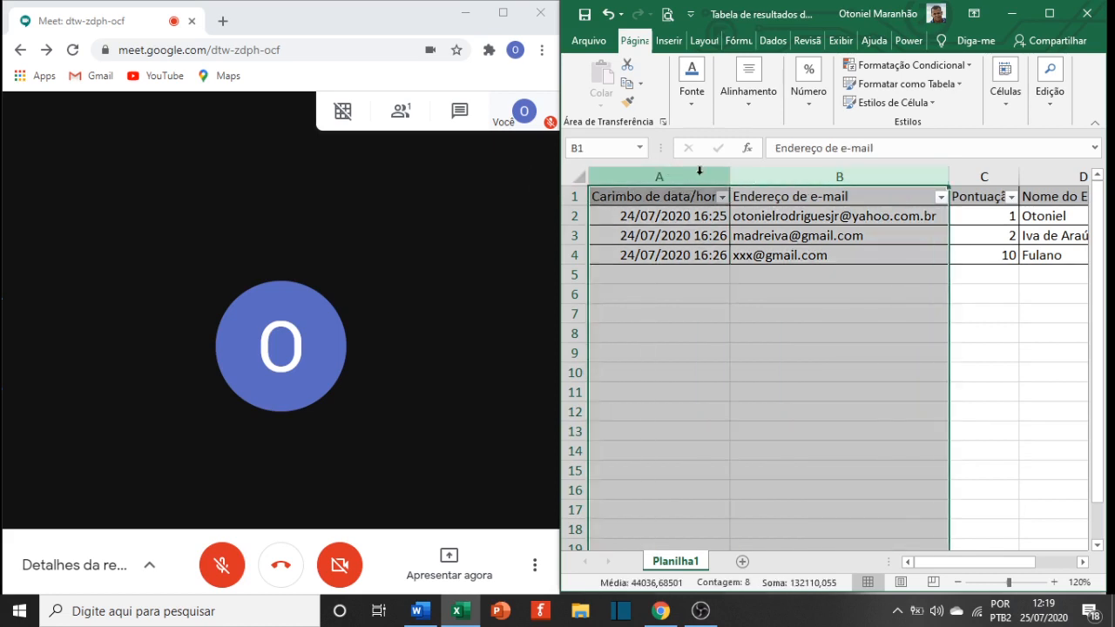
right_click(840, 177)
left_click(903, 396)
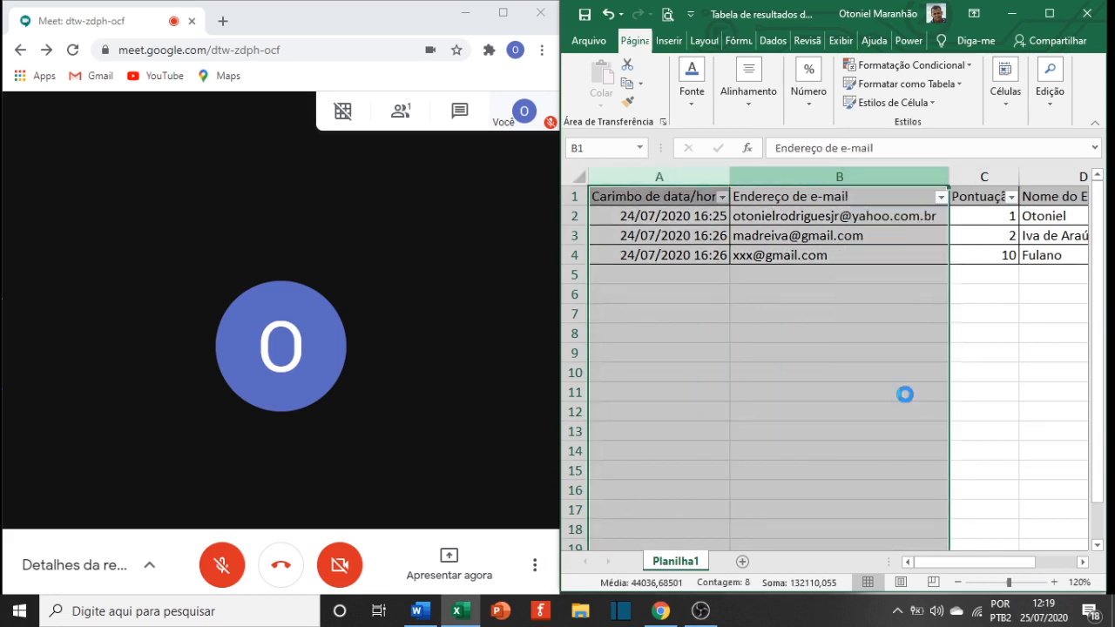
left_click(884, 364)
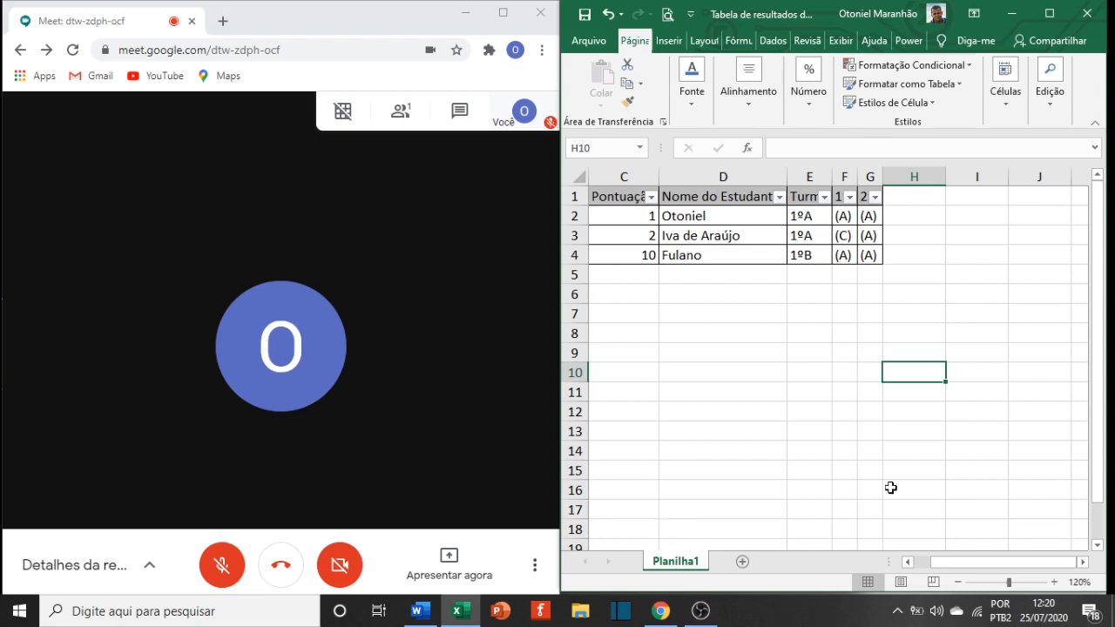
Examine the students' scores in the Pontuação column and their answers to questions 1 and 2
left_click(729, 215)
left_click(645, 217)
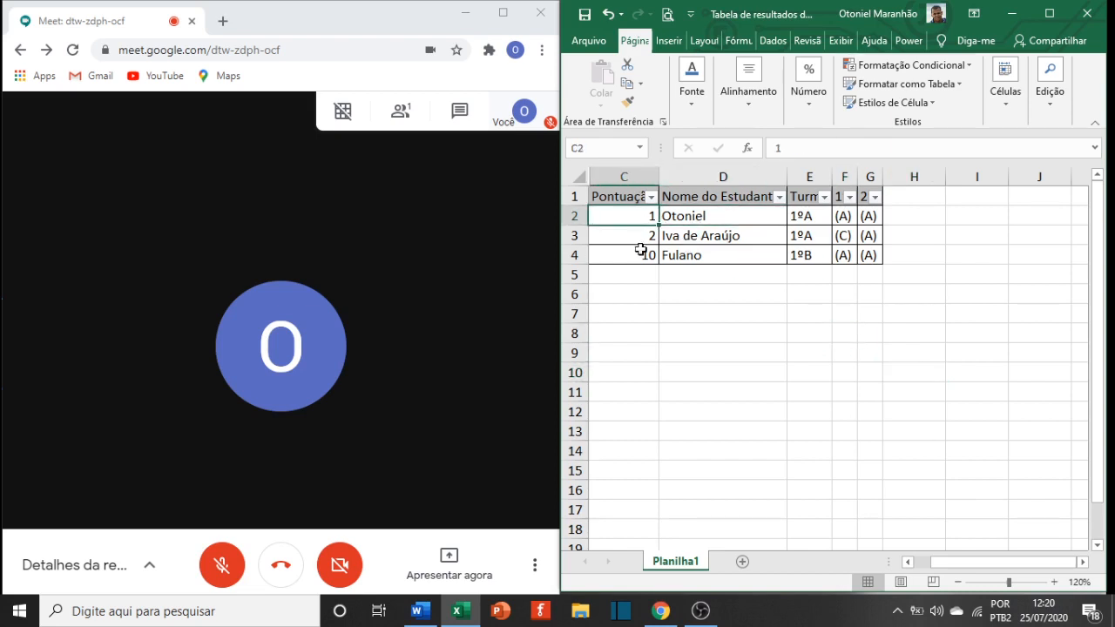
left_click(728, 247)
left_click(666, 256)
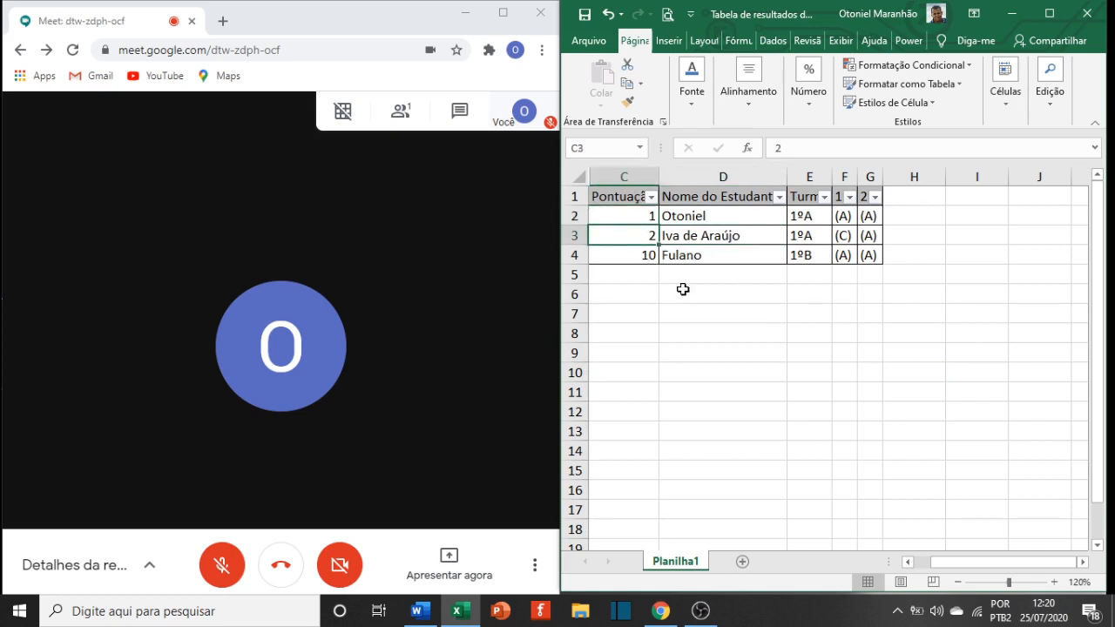
left_click(638, 262)
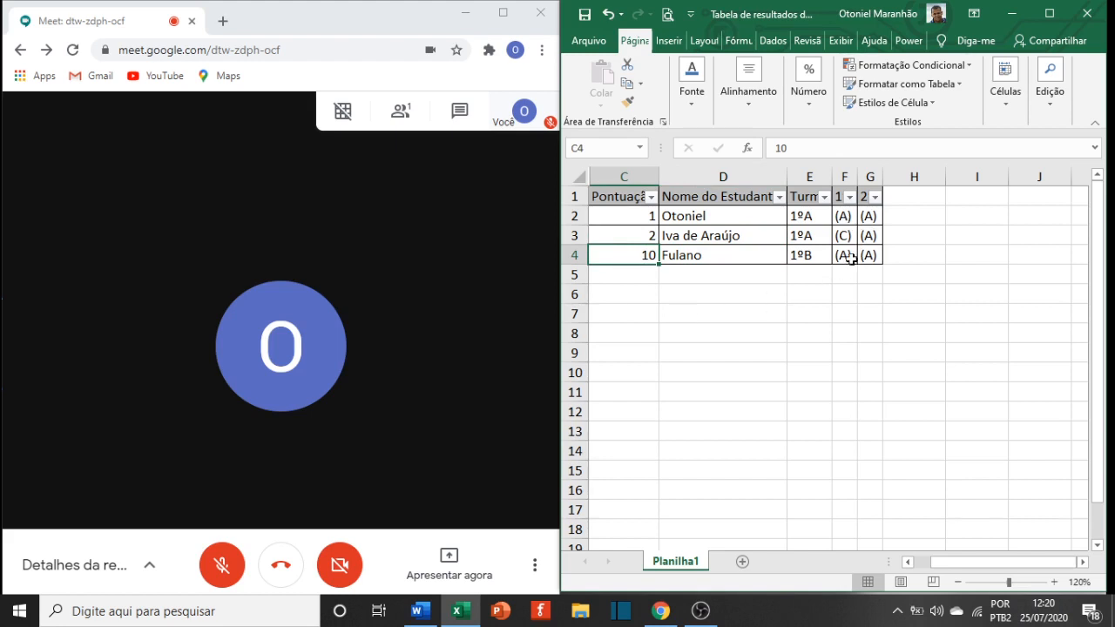
left_click_drag(849, 219, 869, 253)
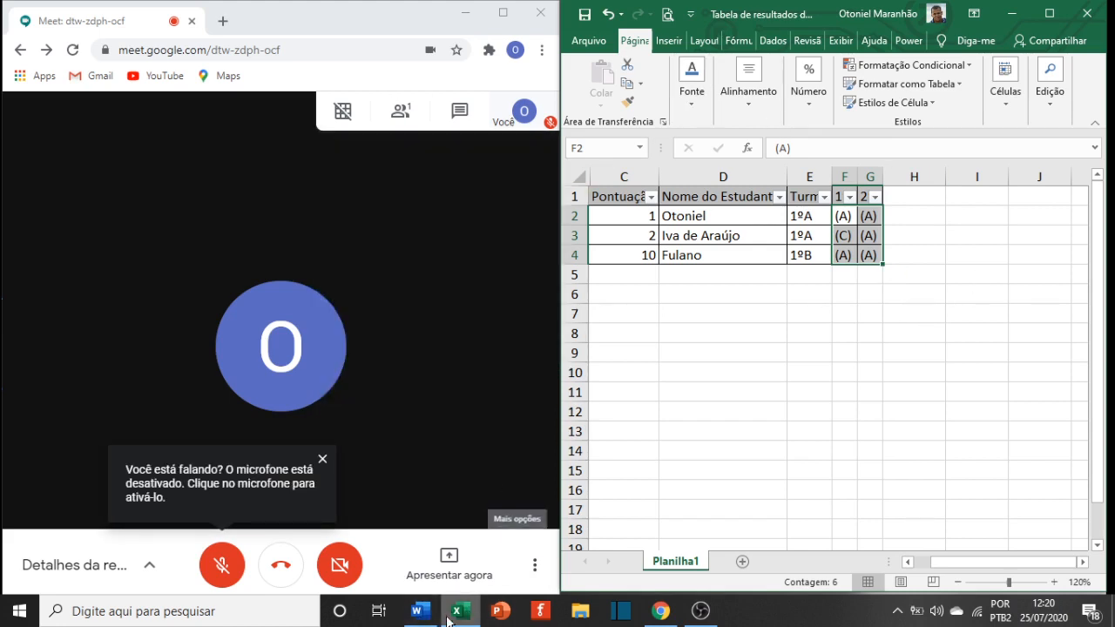
Open a new Chrome window and load siepe.educacao.pe.gov.br beside the results workbook
right_click(678, 615)
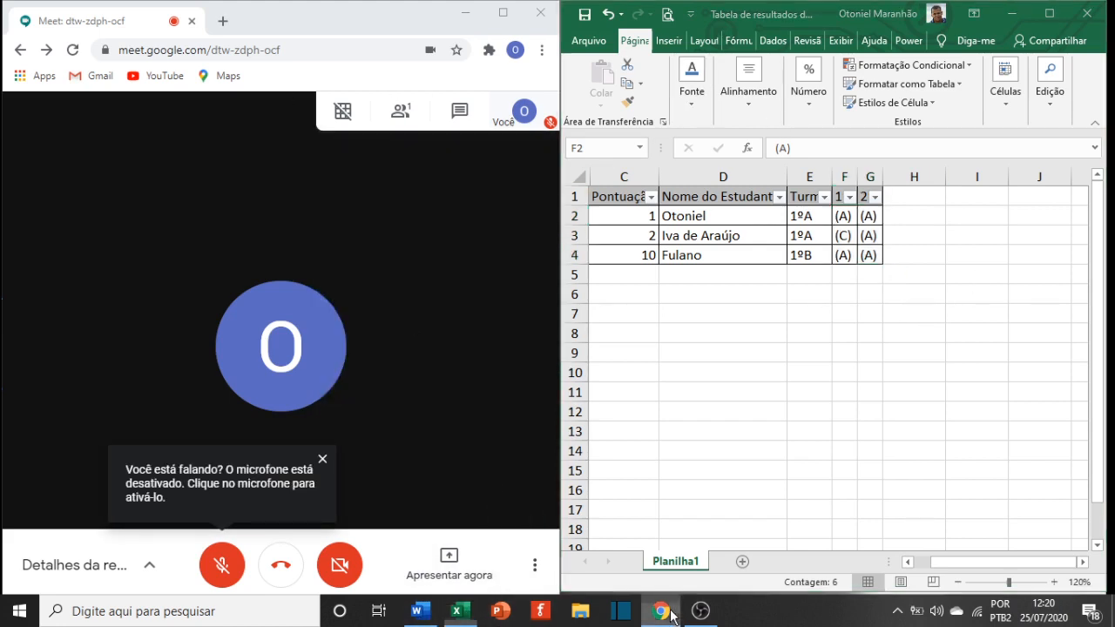
left_click(689, 464)
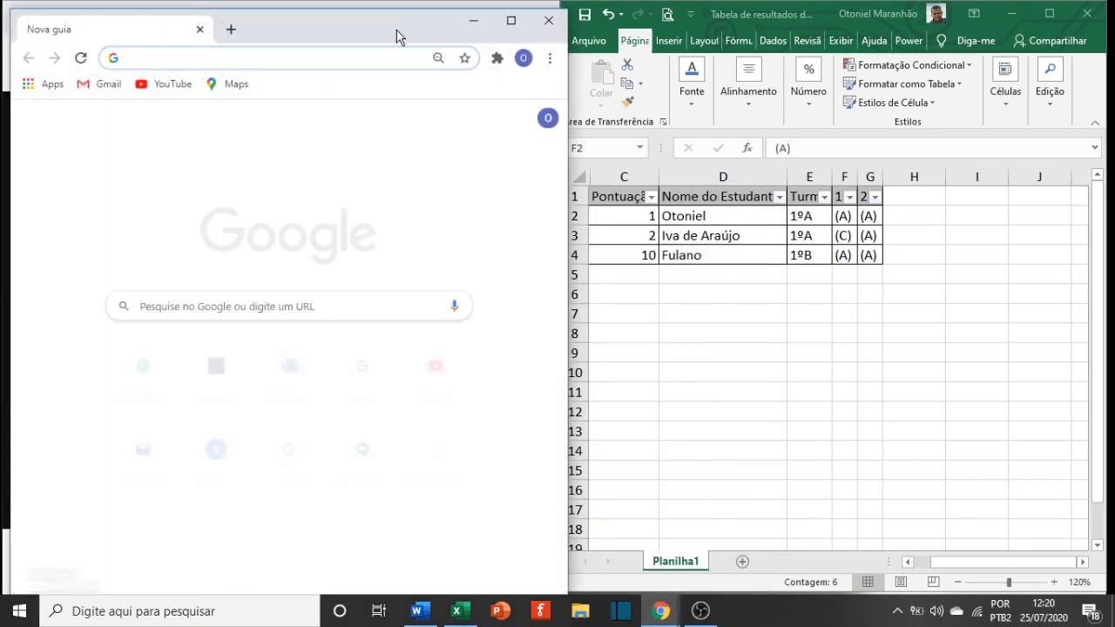
type("siepe.educacao.pe.gov.br")
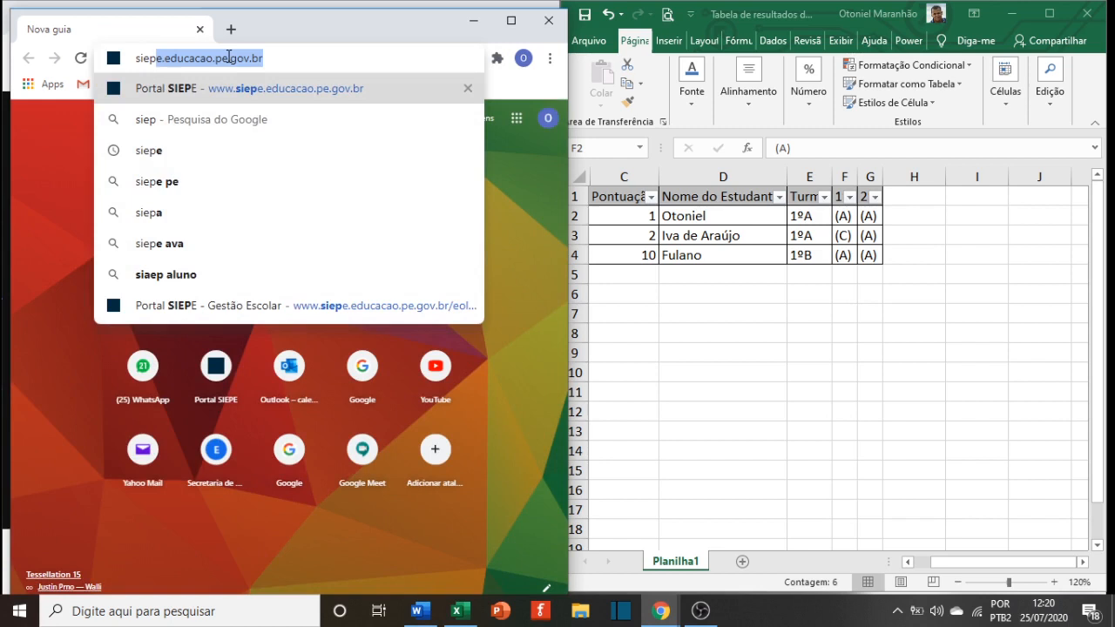
key("Return")
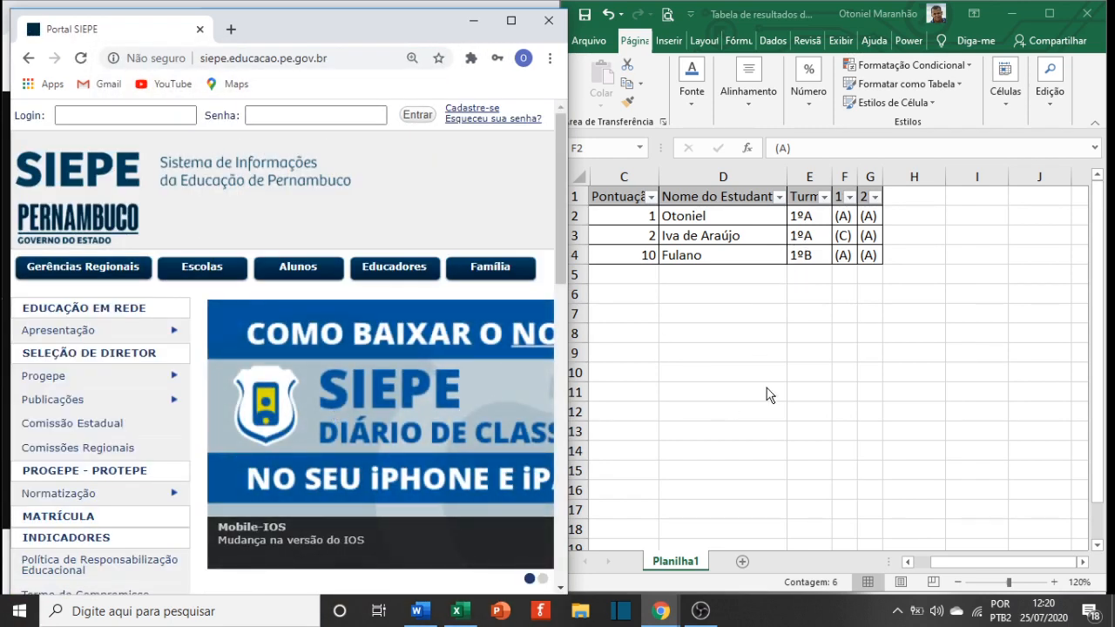
left_click(741, 252)
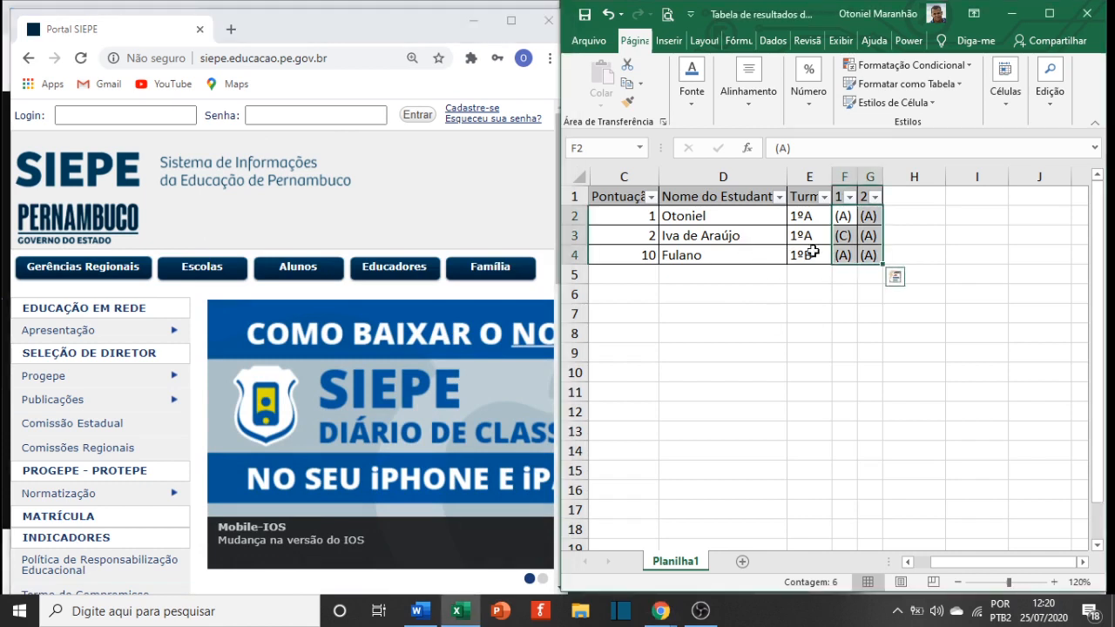
left_click(809, 266)
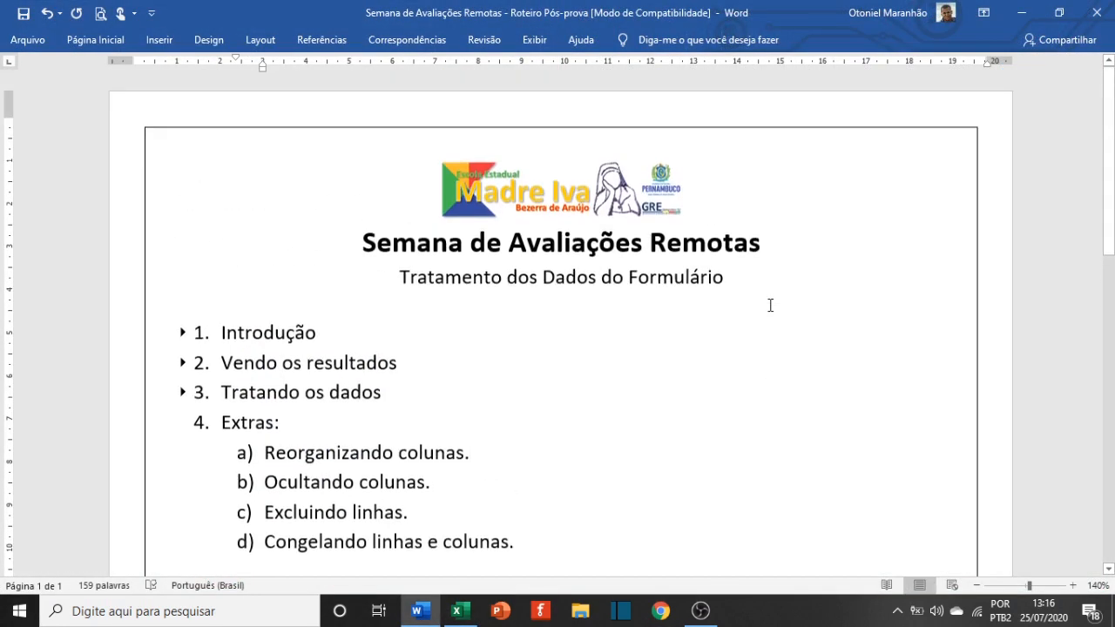
Review the Extras section of the outline in Word and switch back to the results workbook in Excel
scroll(770, 305, "down", 1)
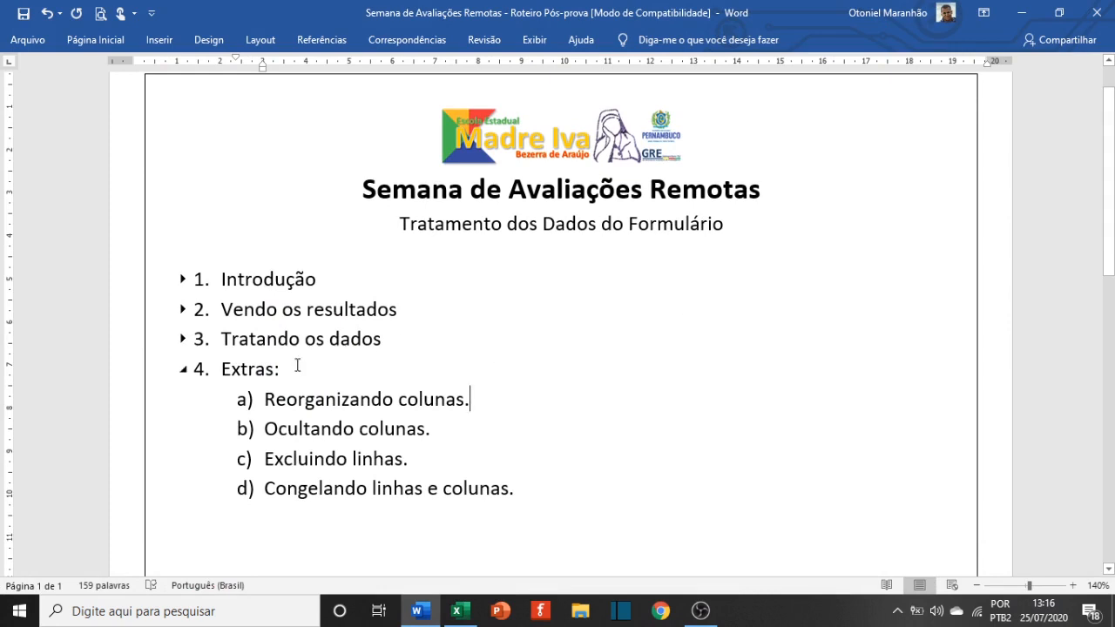
left_click(222, 368)
left_click(319, 402)
key("alt+Tab")
key("alt+Tab")
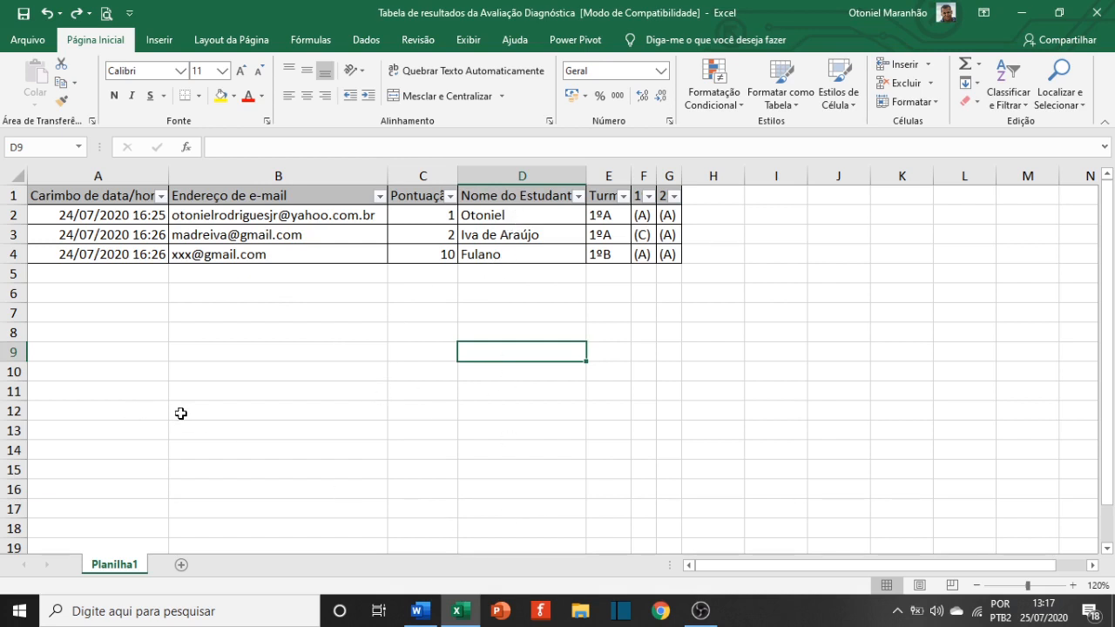
Cut the Nome do Estudante column, D, and insert it before the Carimbo de data/hora column as column A
left_click(525, 176)
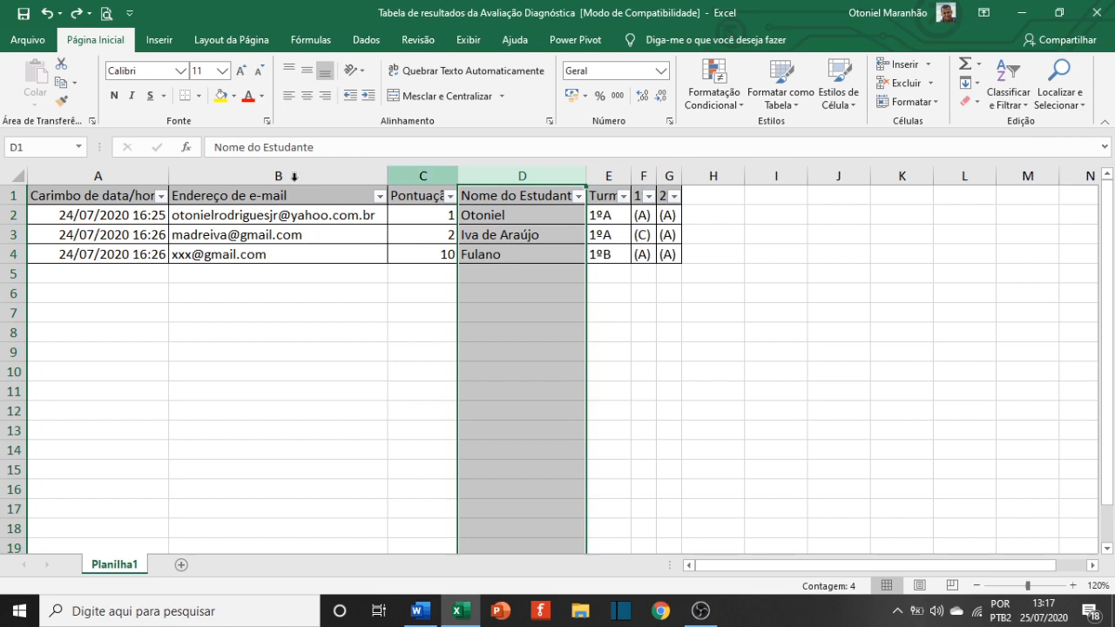
left_click(620, 339)
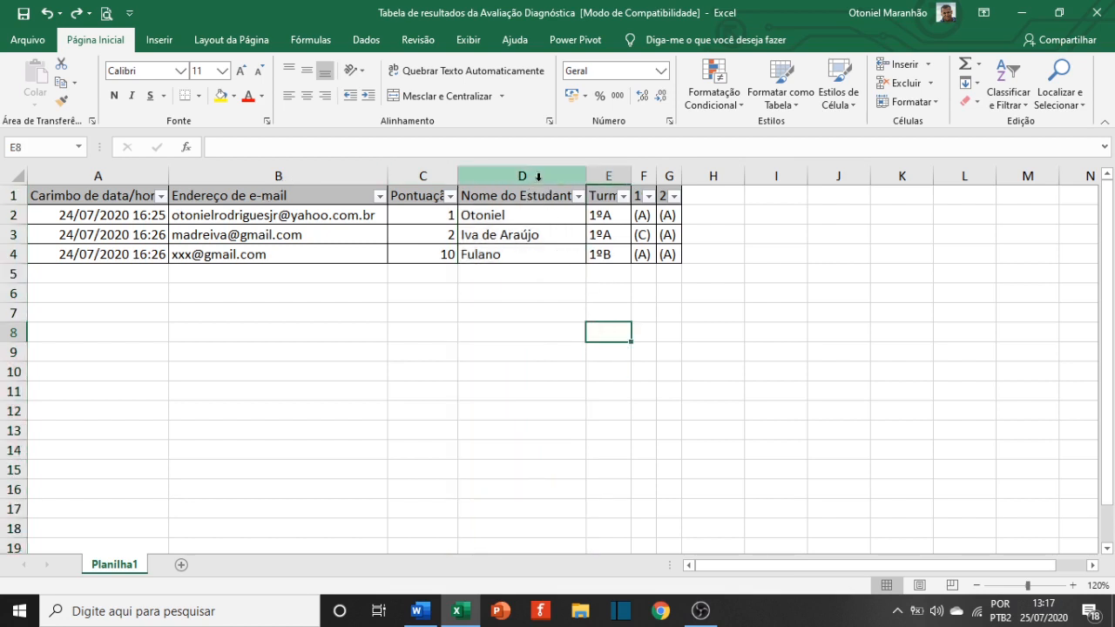
left_click(98, 176)
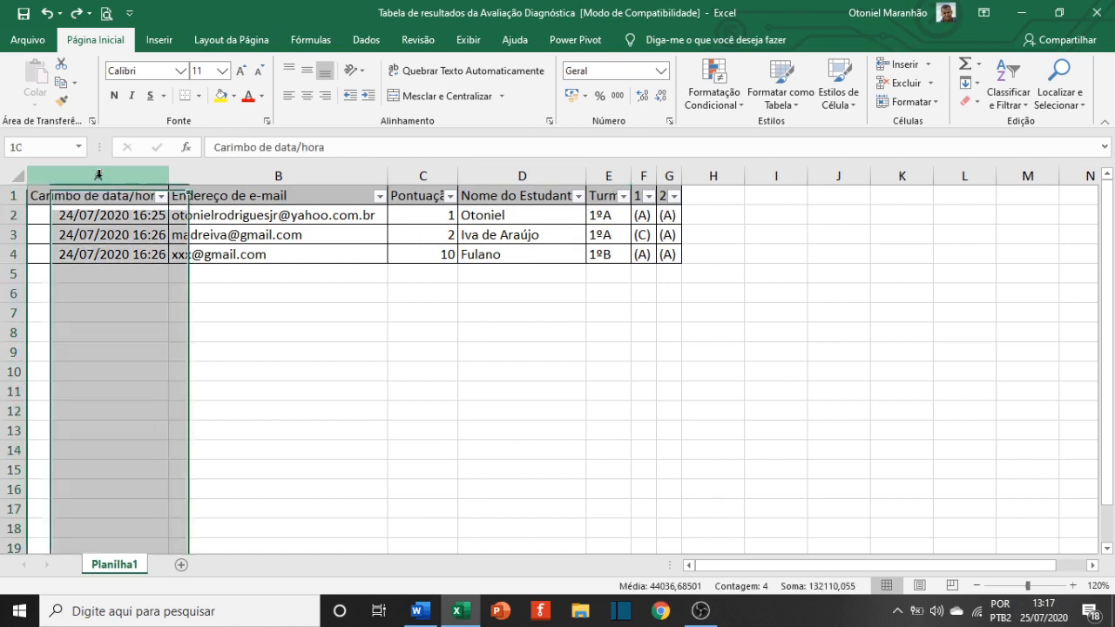
left_click(513, 176)
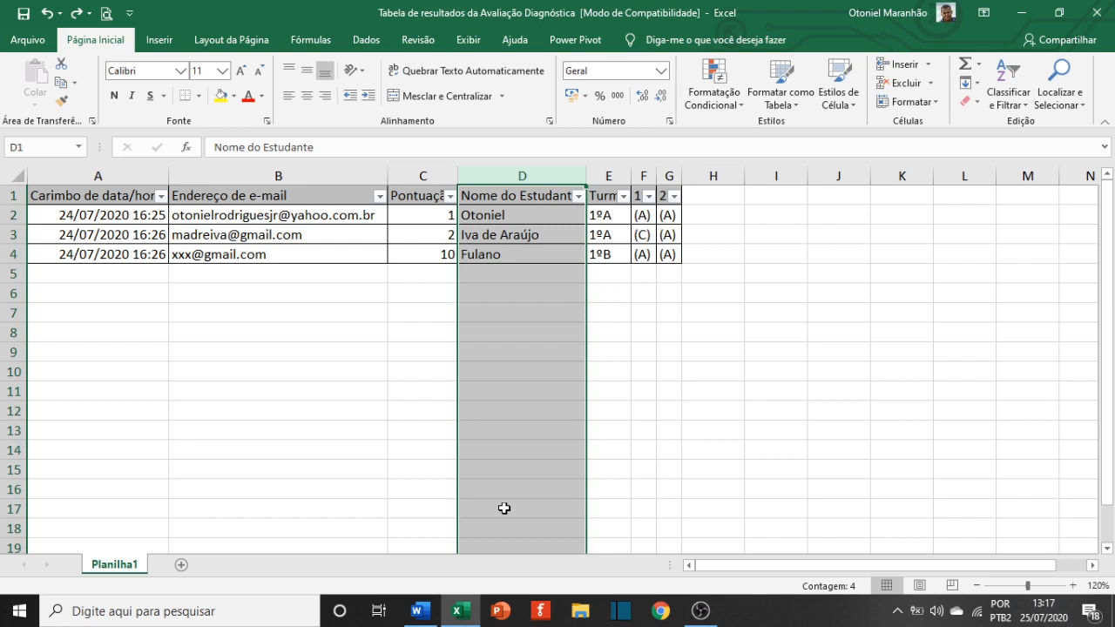
right_click(542, 174)
left_click(583, 189)
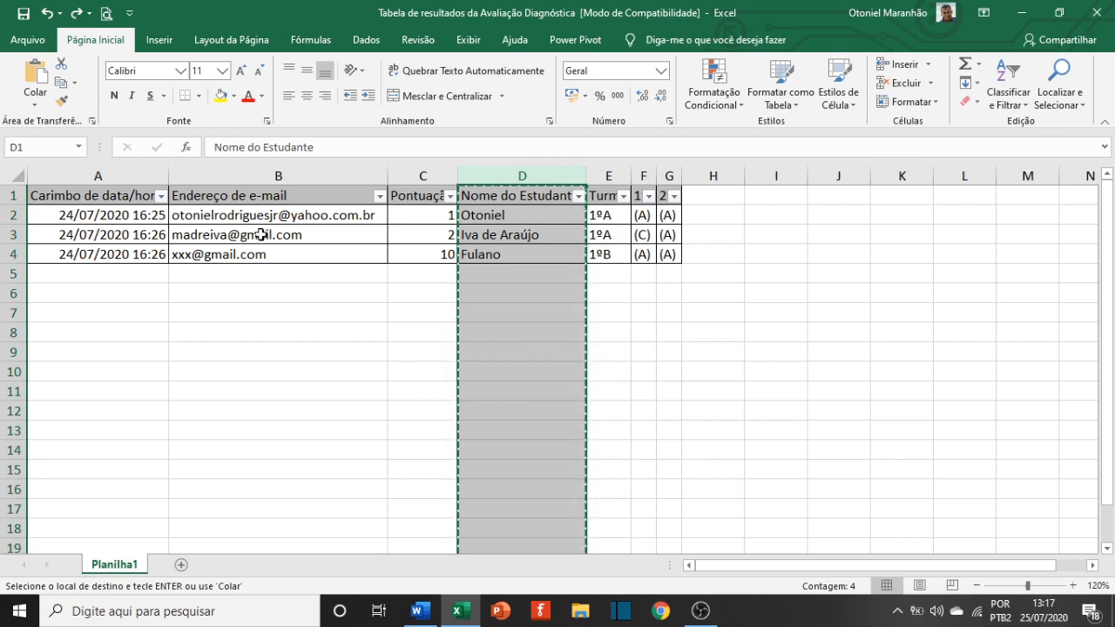
left_click(132, 173)
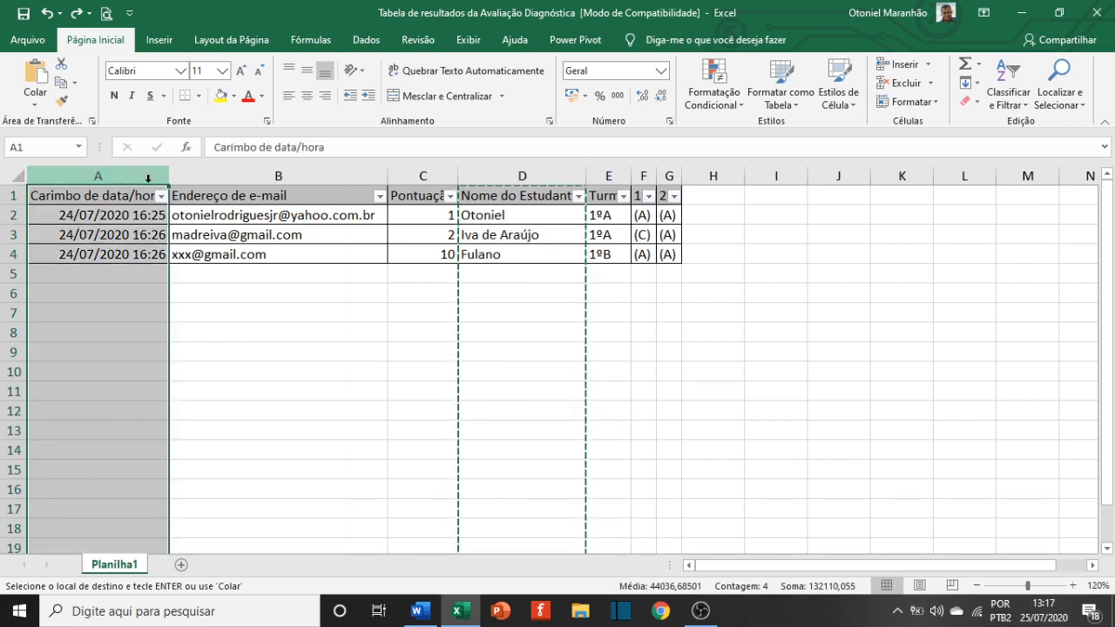
right_click(134, 176)
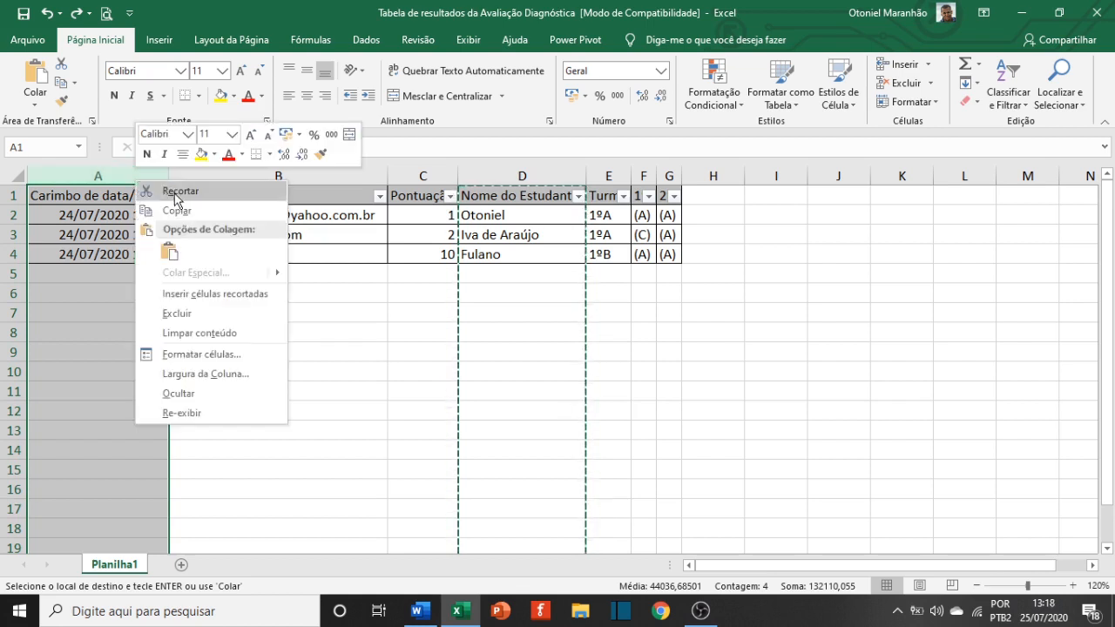
left_click(242, 298)
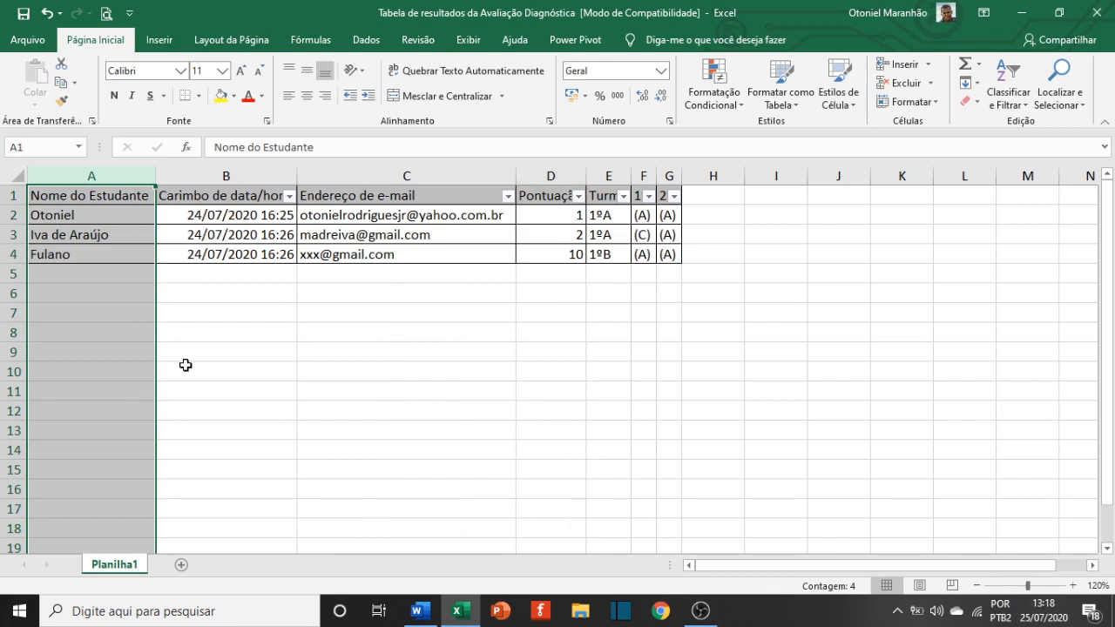
Check the Word outline, return to the Excel workbook and hide the Carimbo de data/hora and Endereço de e-mail columns, B and C
key("alt+Tab")
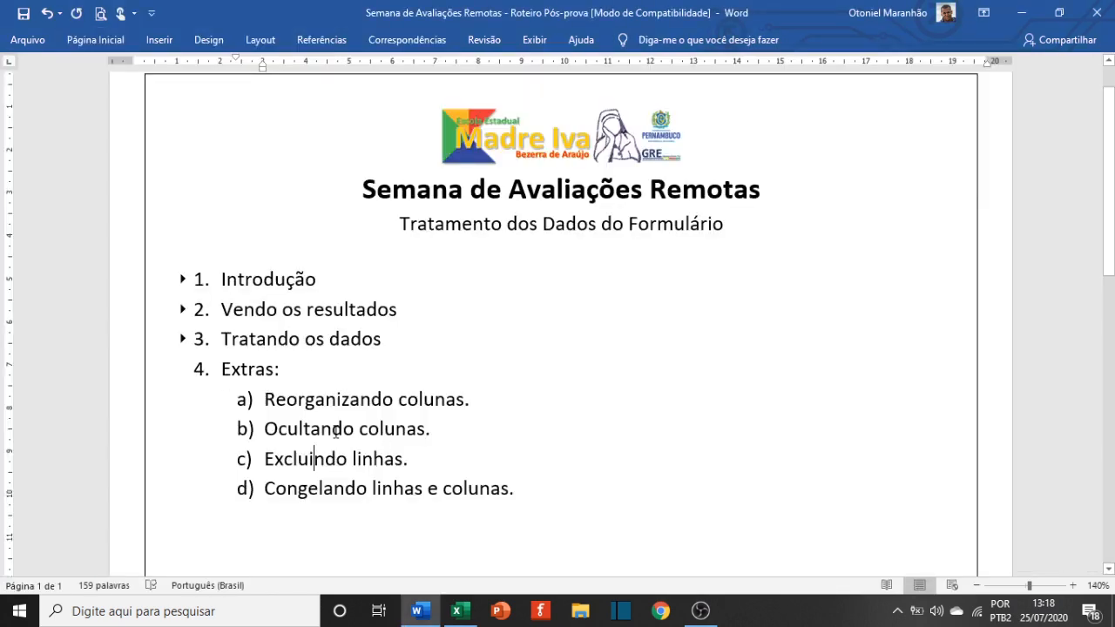
key("alt+Tab")
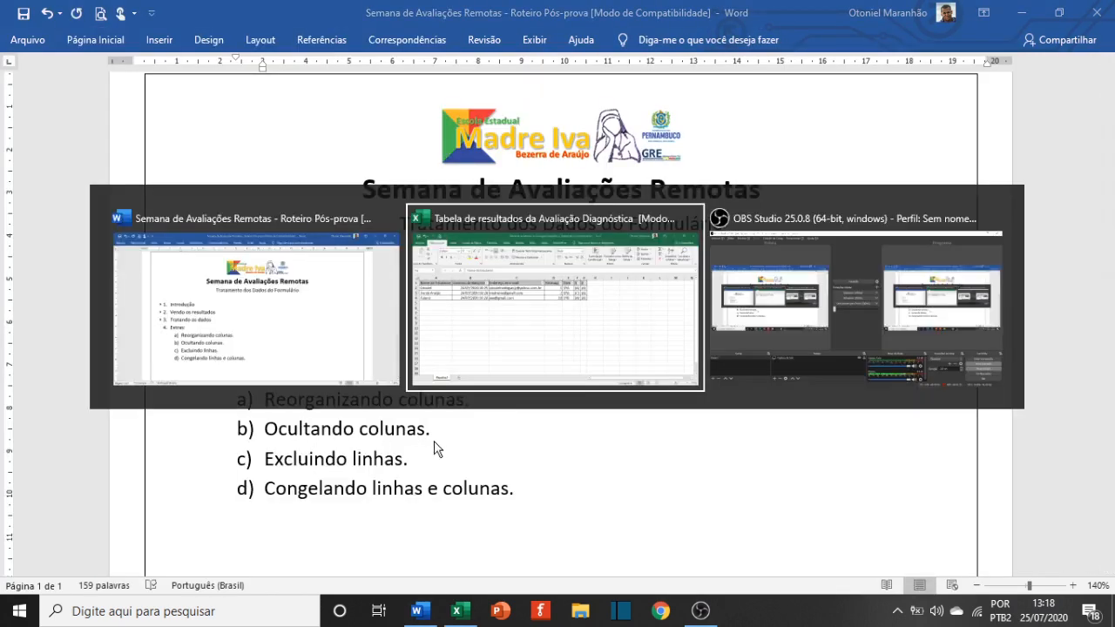
left_click(319, 311)
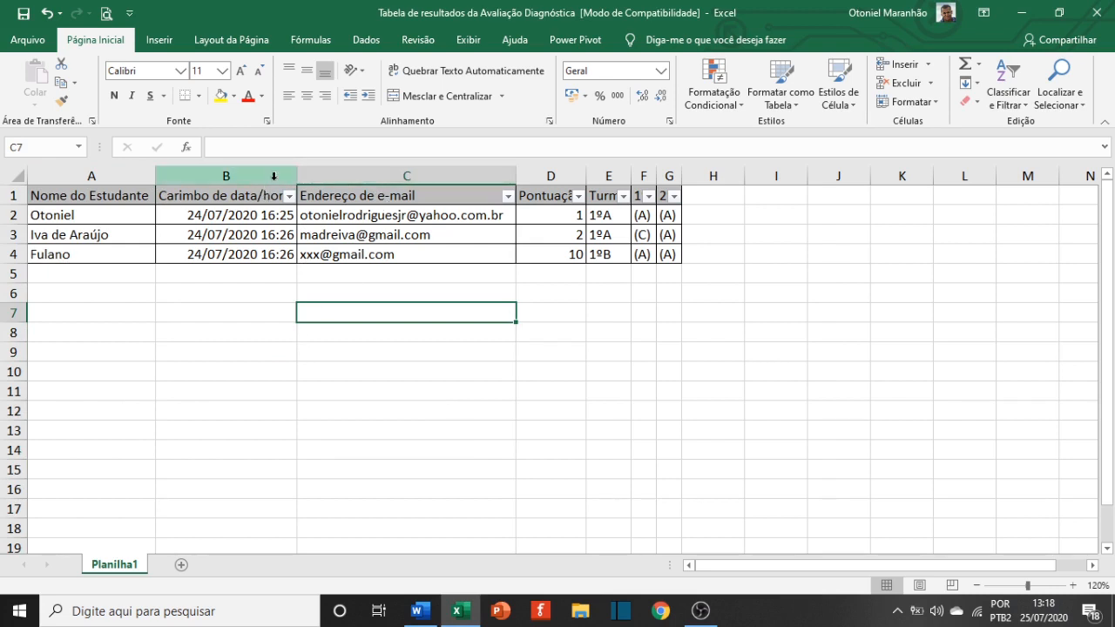
left_click(273, 176)
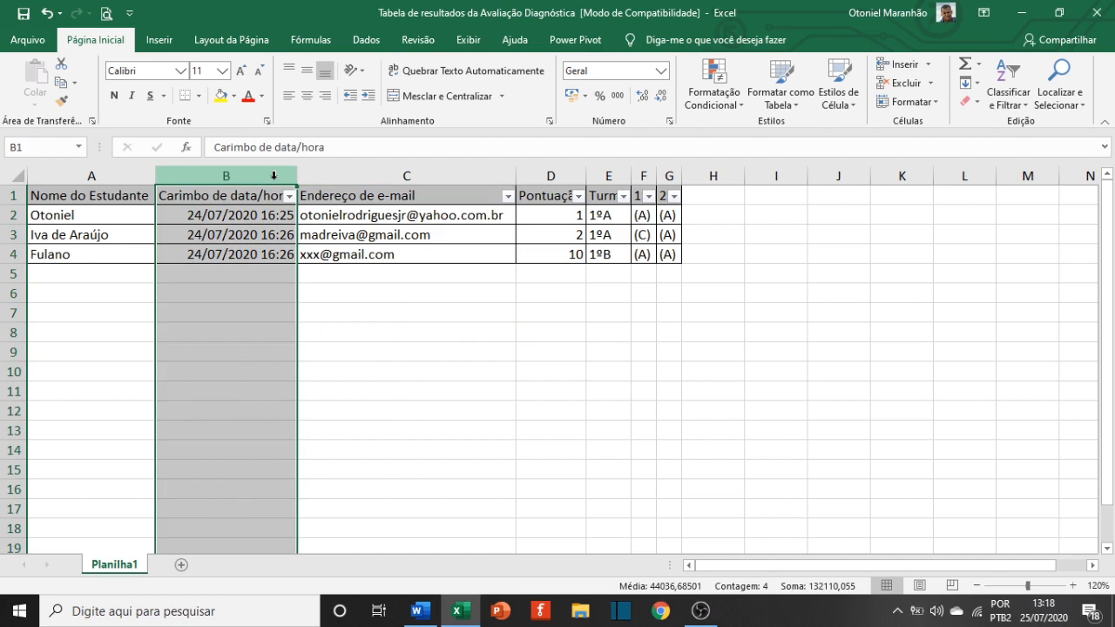
left_click_drag(274, 177, 417, 176)
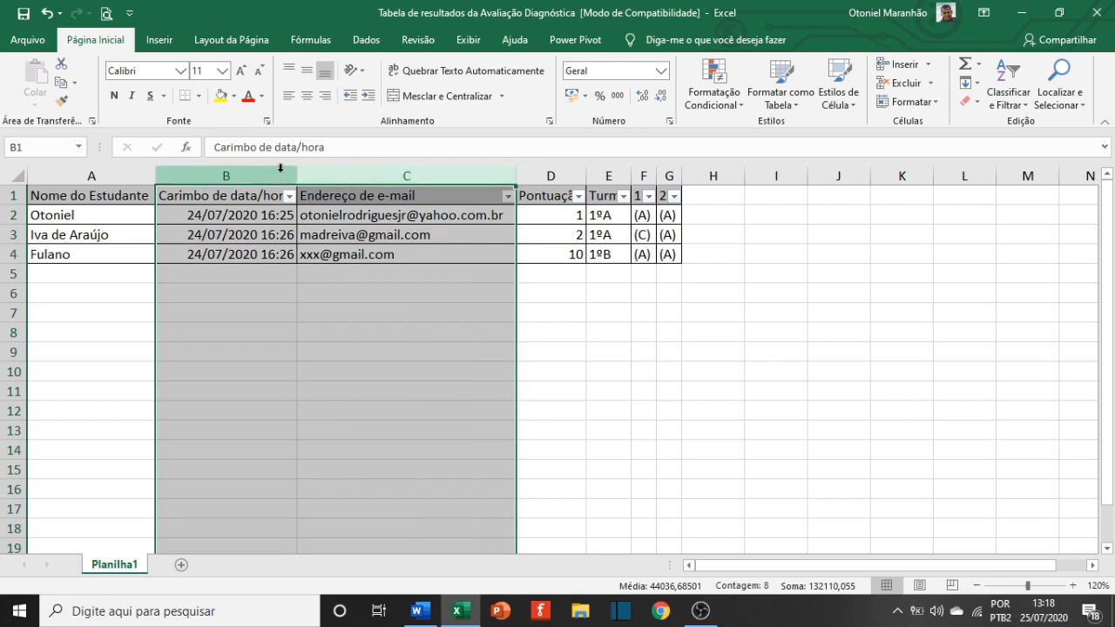
right_click(336, 176)
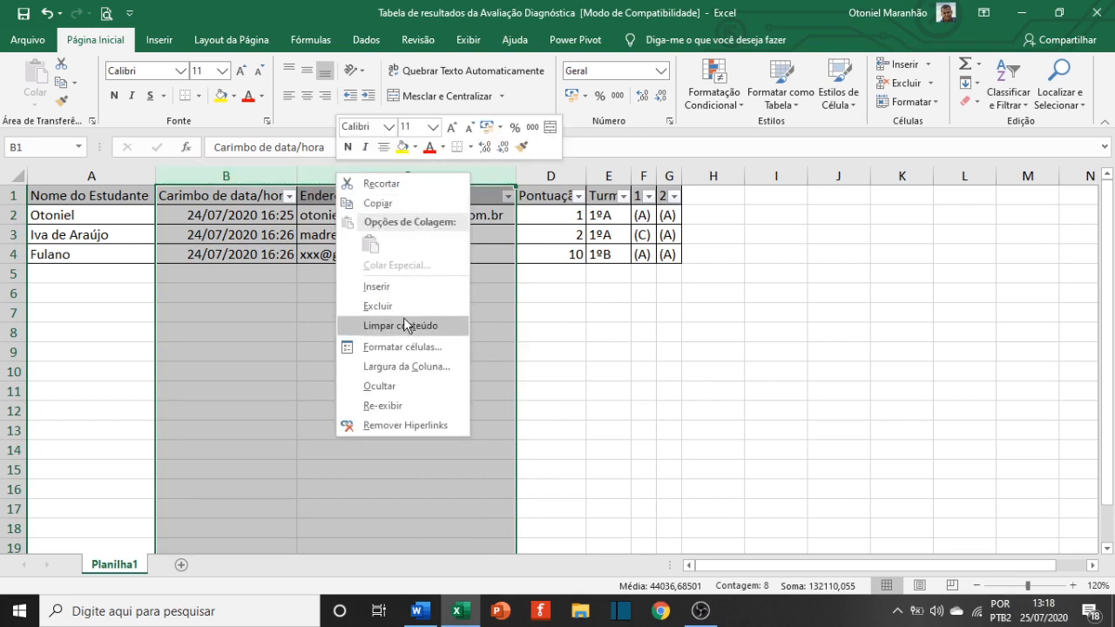
left_click(393, 385)
left_click(393, 382)
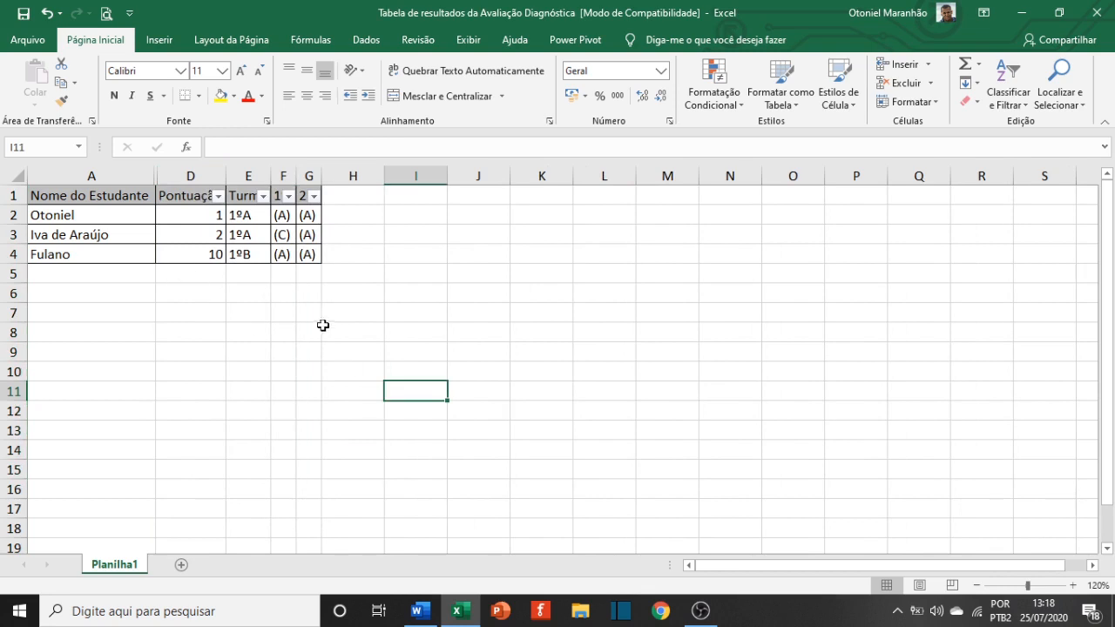
Unhide the hidden columns between Nome do Estudante and Pontuação, columns A and D
left_click(137, 176)
left_click_drag(143, 176, 175, 175)
right_click(175, 175)
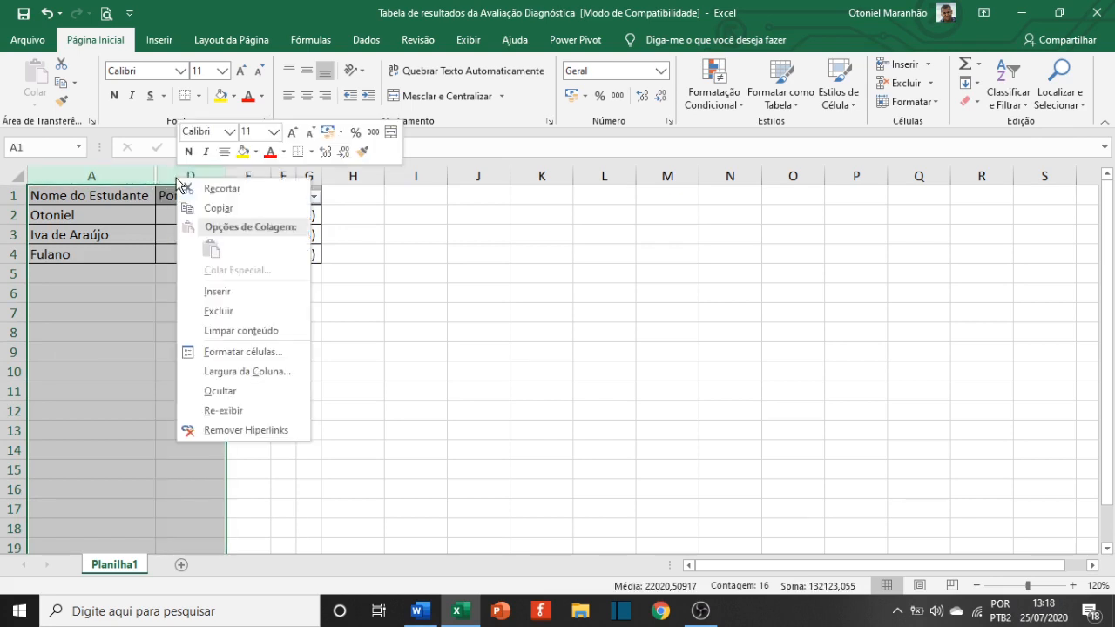
left_click(268, 413)
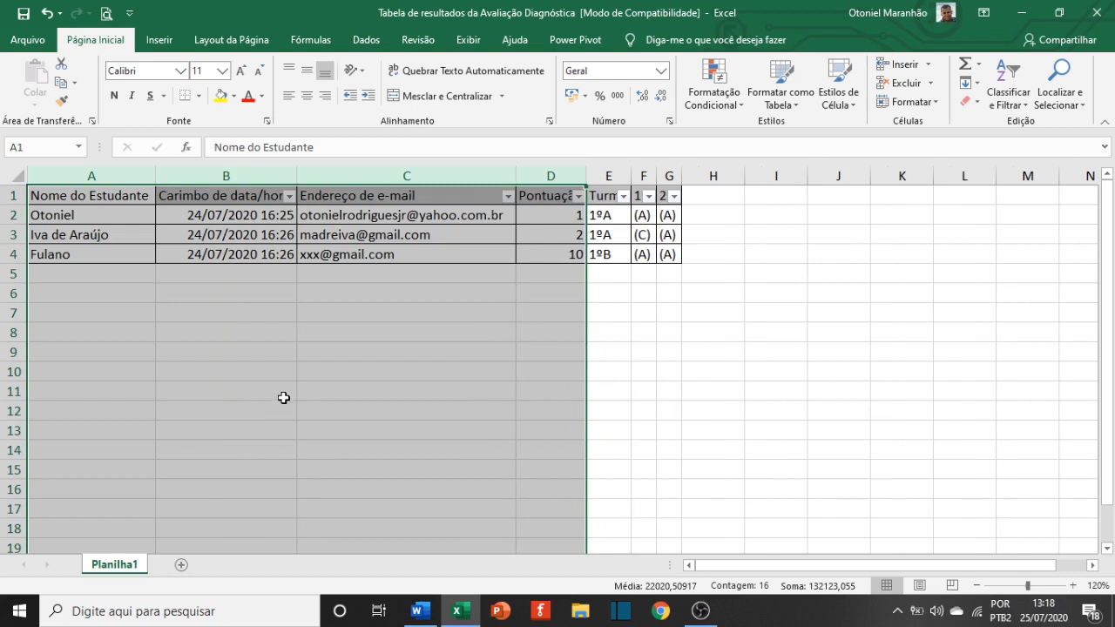
left_click(299, 378)
Check the Word outline, delete rows 3 and 4 from the results table in Excel, and undo the deletion
key("alt+Tab")
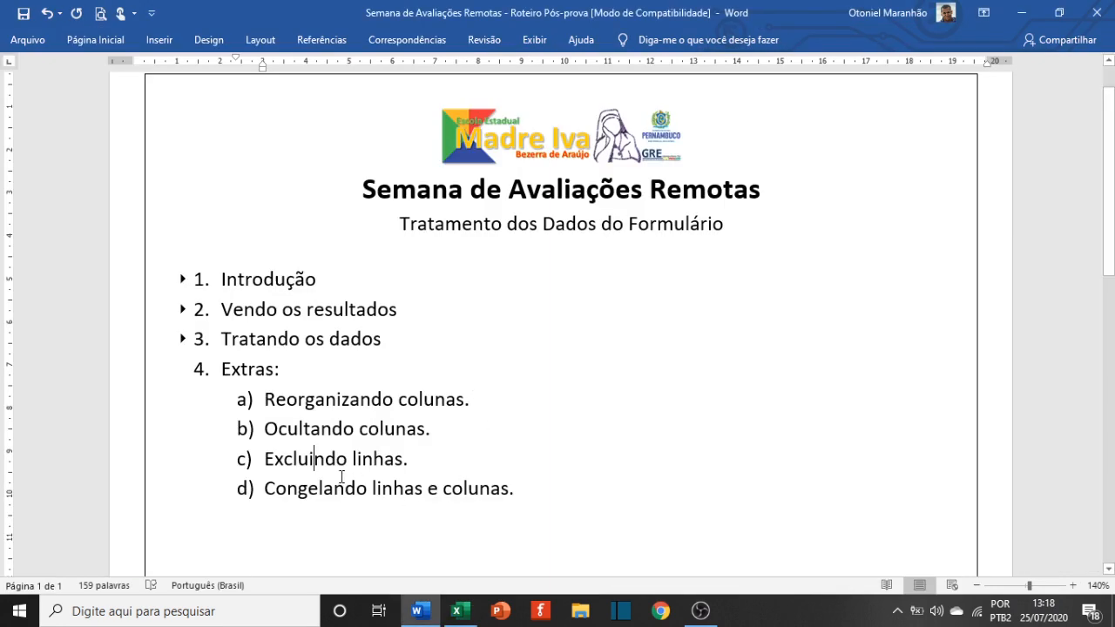
key("alt+Tab")
left_click(262, 309)
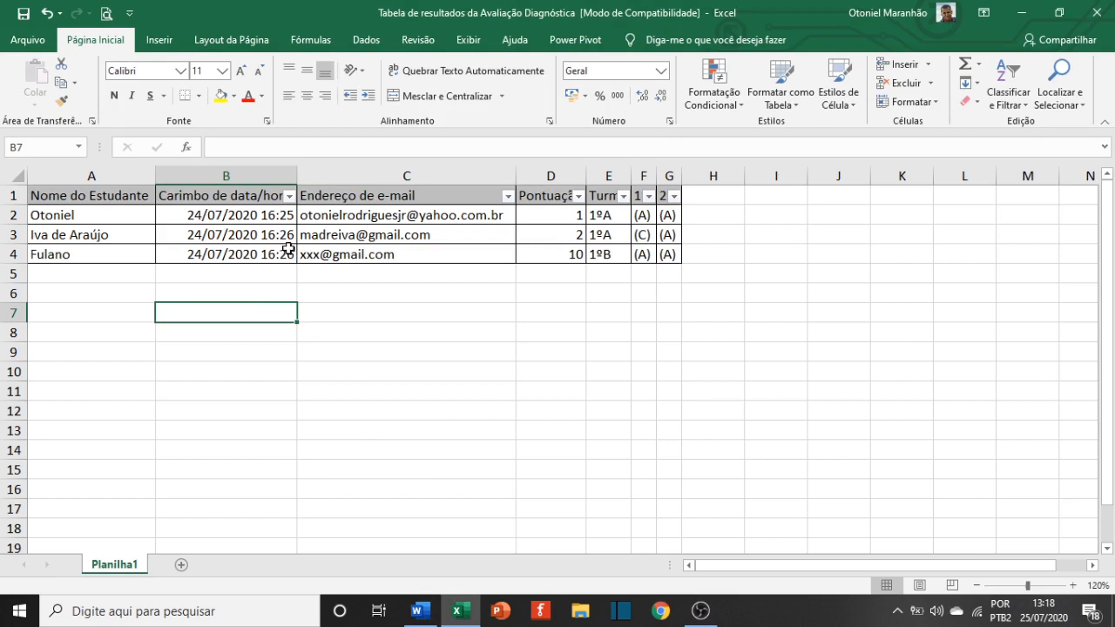
left_click(287, 216)
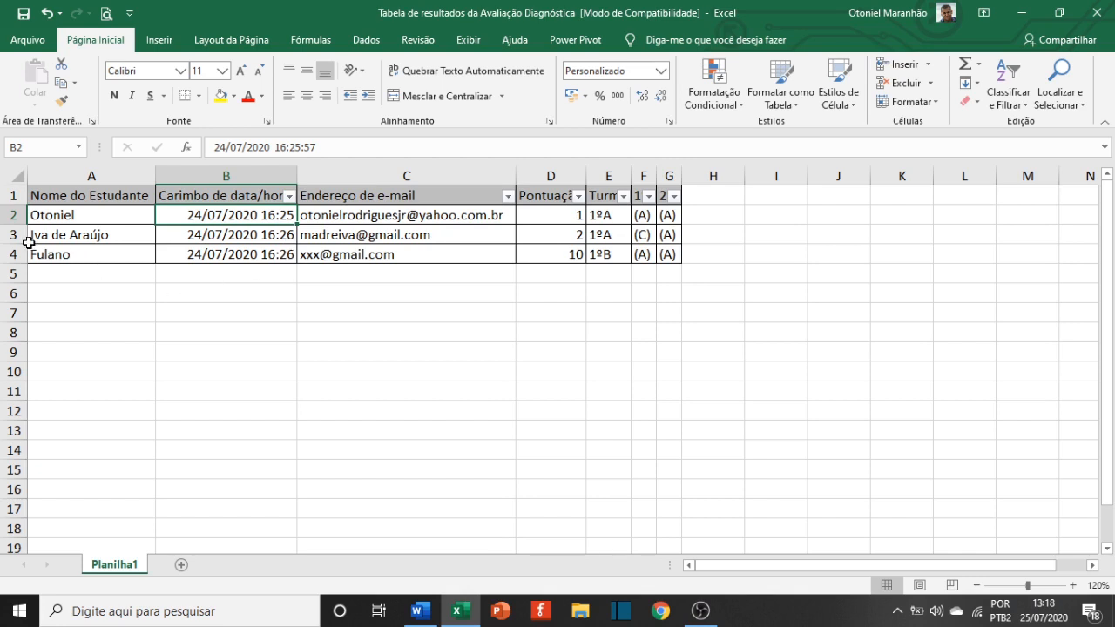
left_click_drag(14, 235, 14, 242)
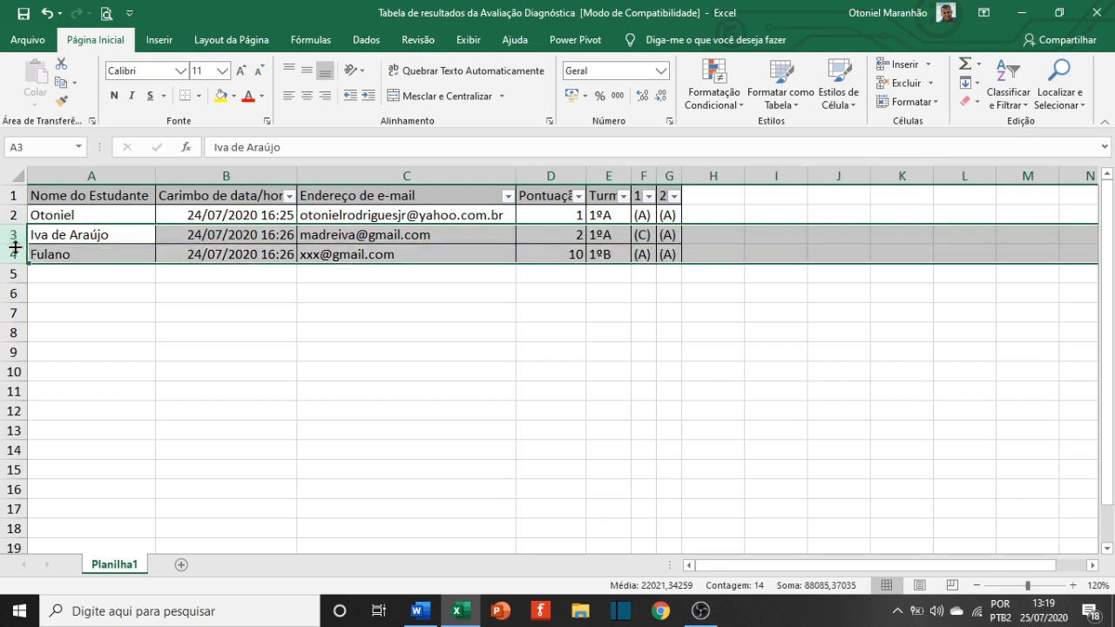
right_click(15, 239)
left_click(129, 369)
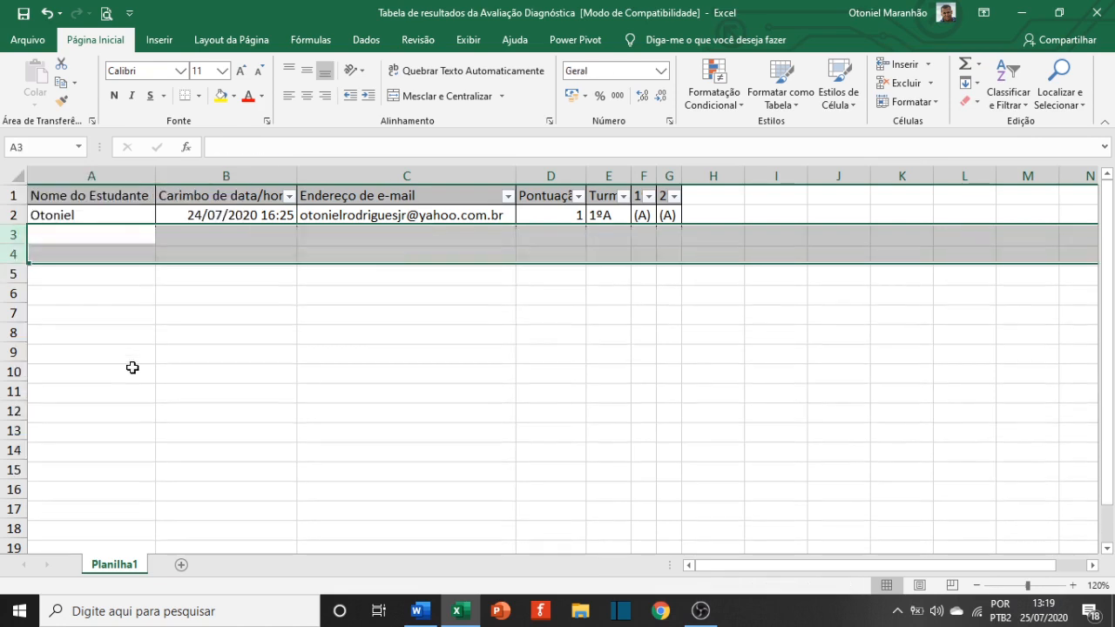
key("ctrl+z")
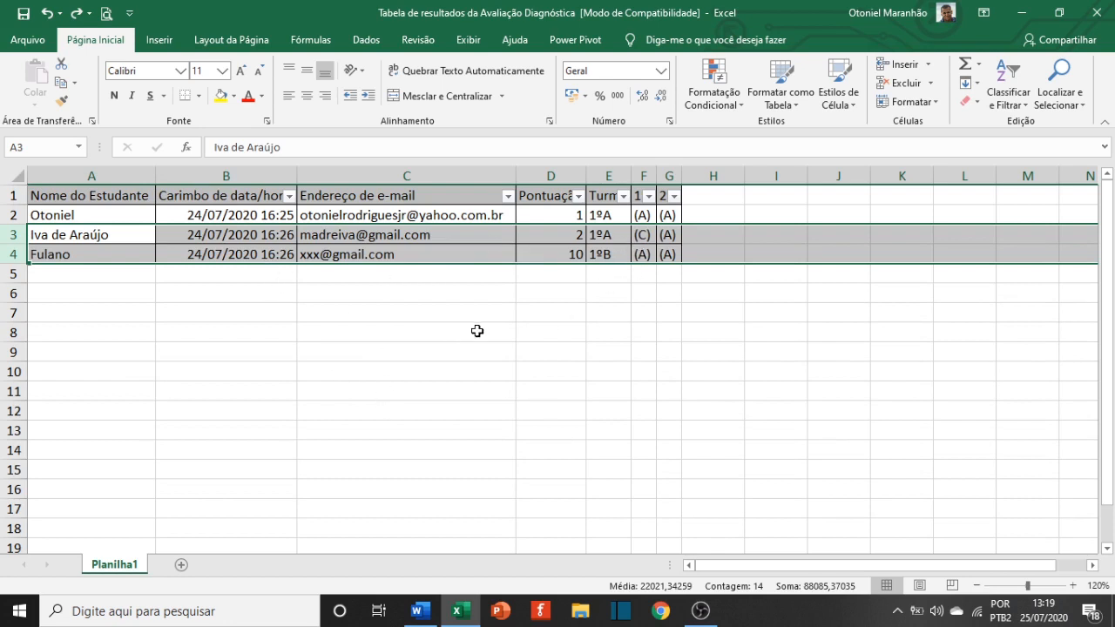
Check the Word outline, return to the Excel workbook and examine the class column E with the student names scrolled out of view
key("alt+Tab")
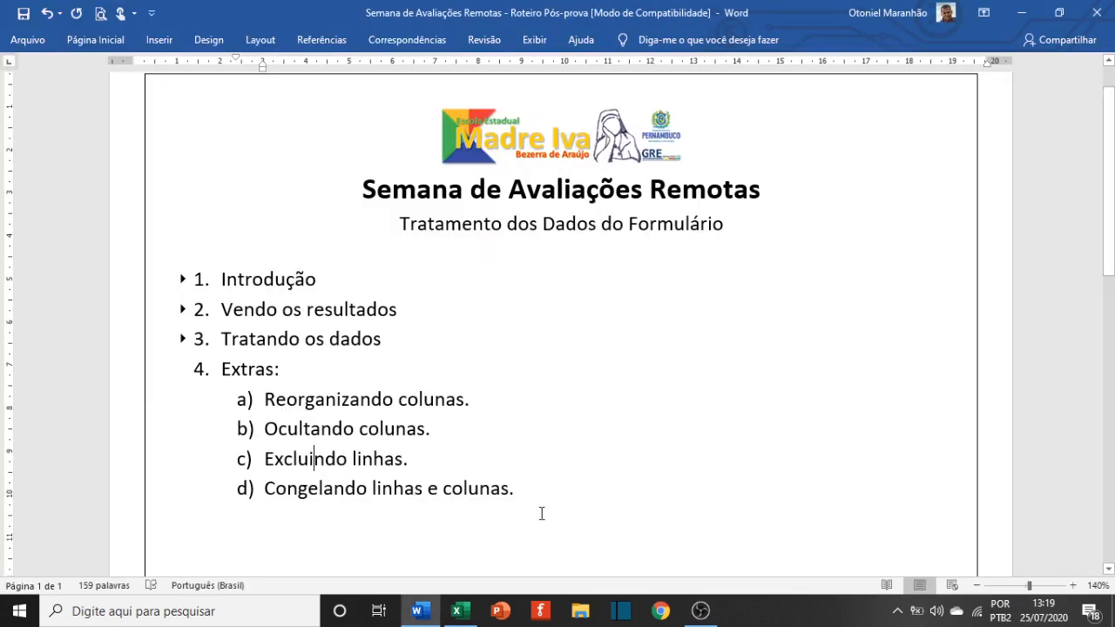
key("alt+Tab")
left_click(301, 318)
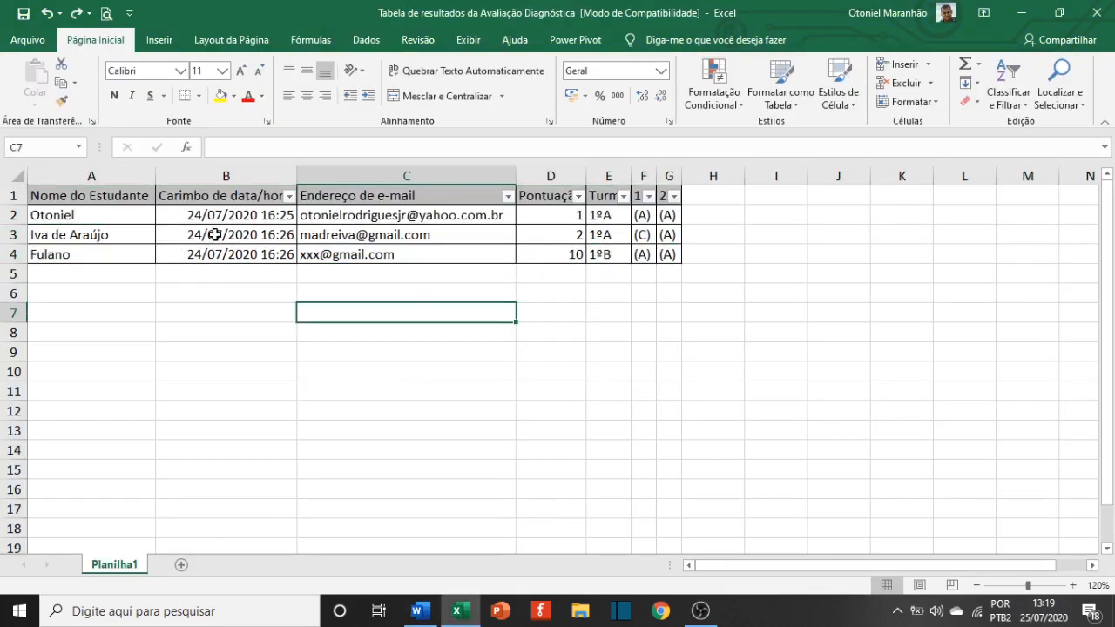
left_click_drag(700, 195, 948, 246)
left_click(954, 252)
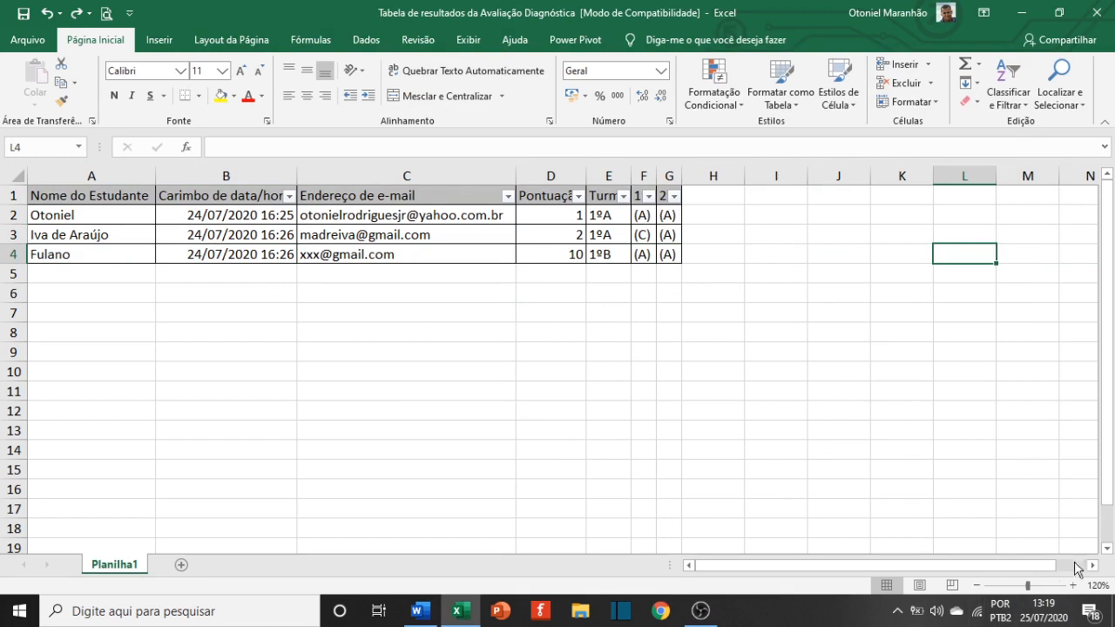
left_click(1077, 216)
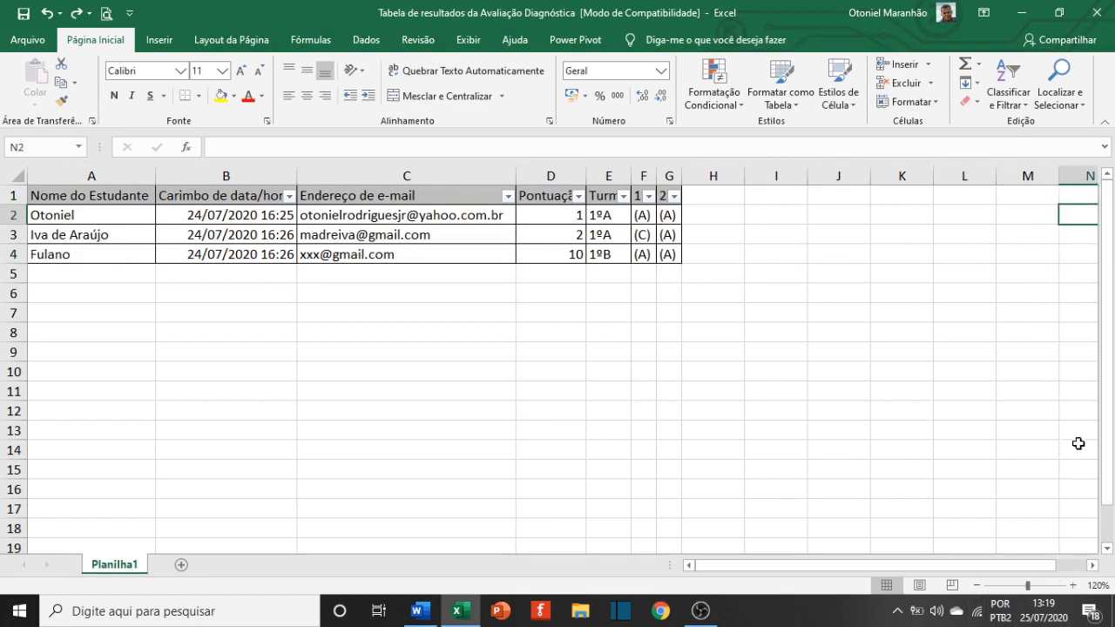
left_click(1093, 566)
left_click(1092, 565)
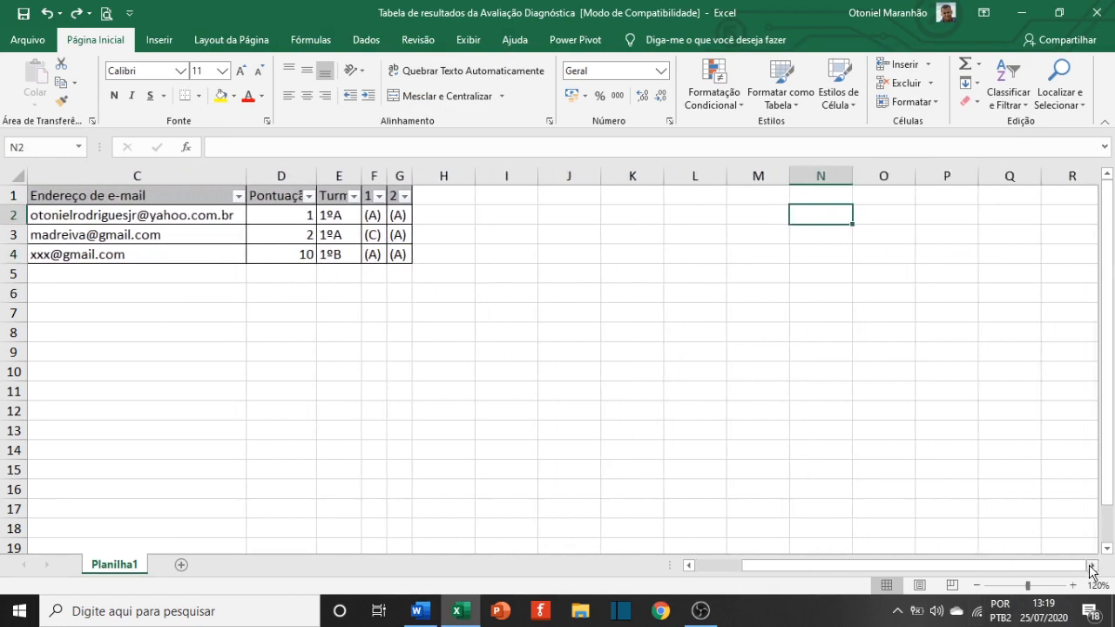
left_click(1093, 566)
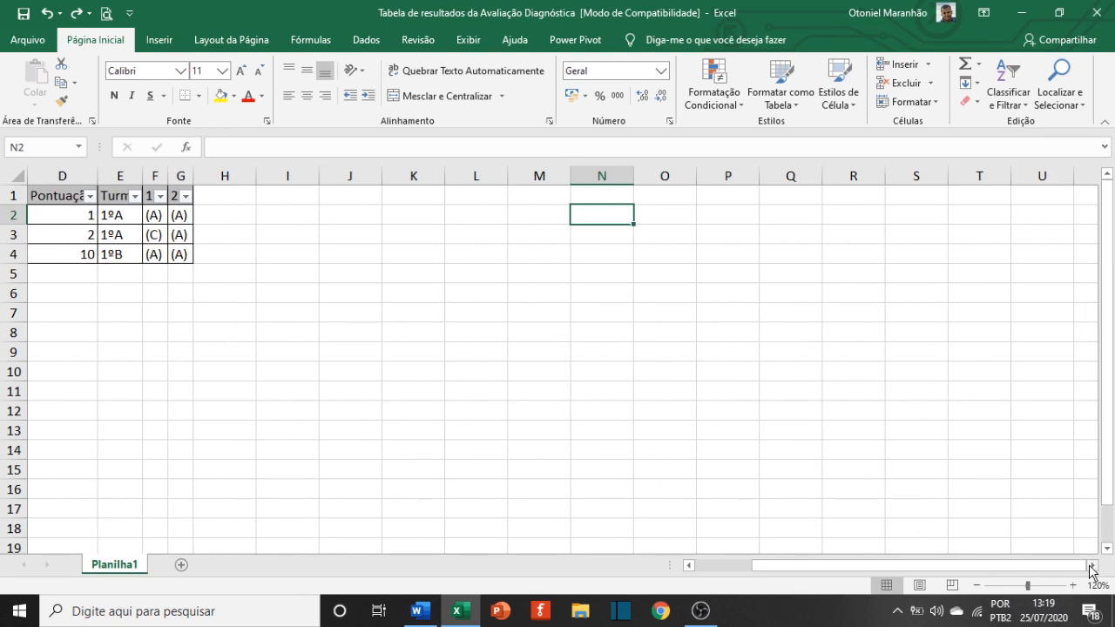
left_click_drag(119, 215, 112, 254)
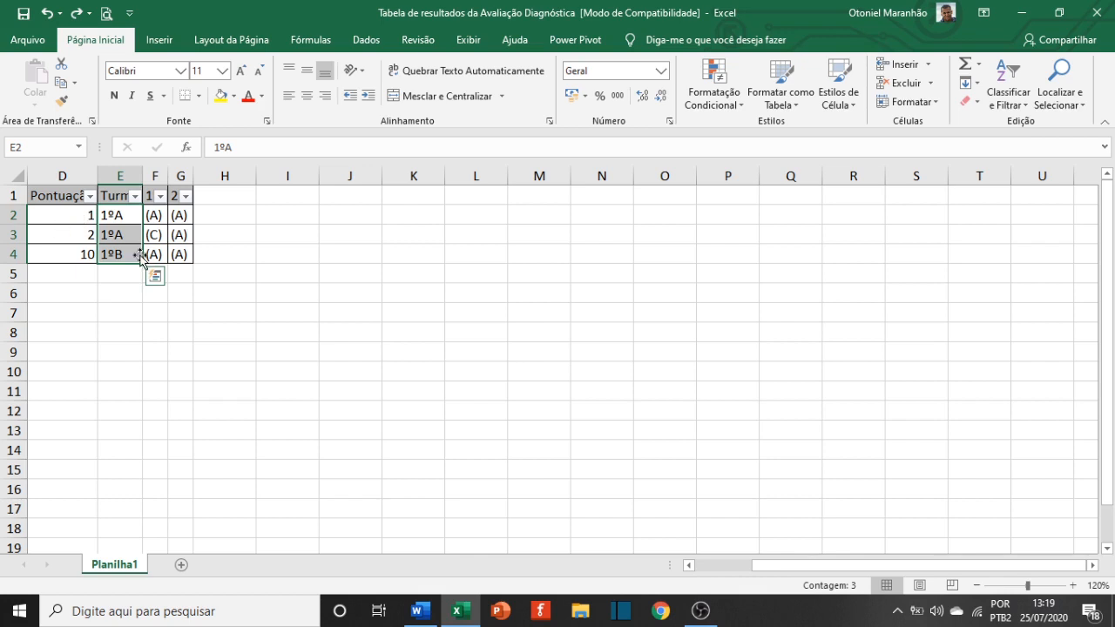
left_click_drag(839, 565, 783, 566)
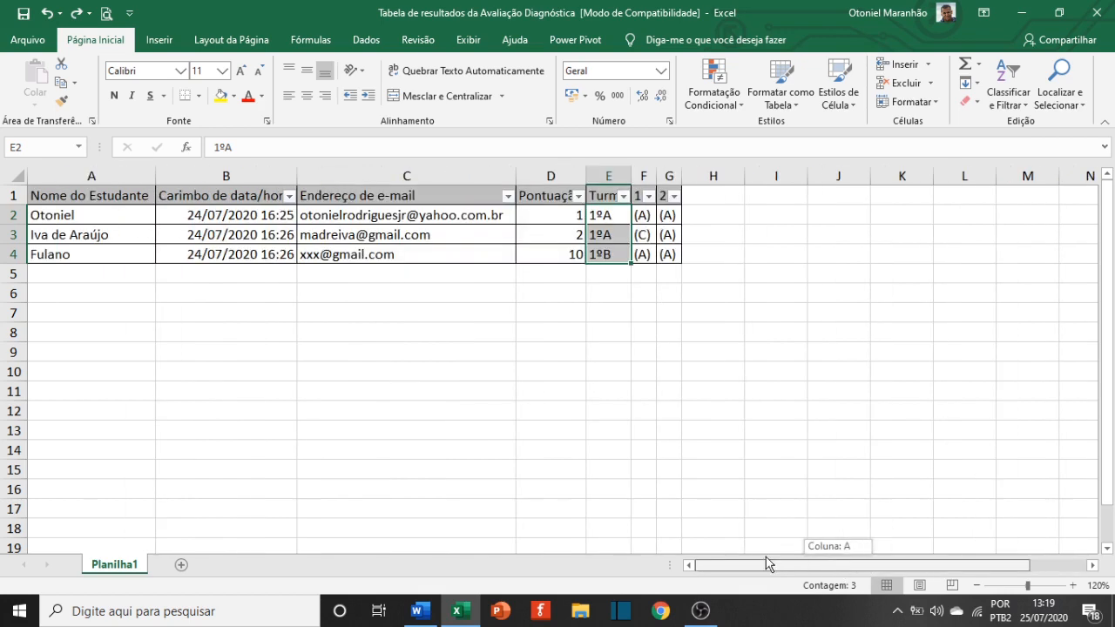
Examine the Nome do Estudante column and the header row as the parts of the table to keep in view
left_click(317, 384)
left_click_drag(127, 214, 115, 252)
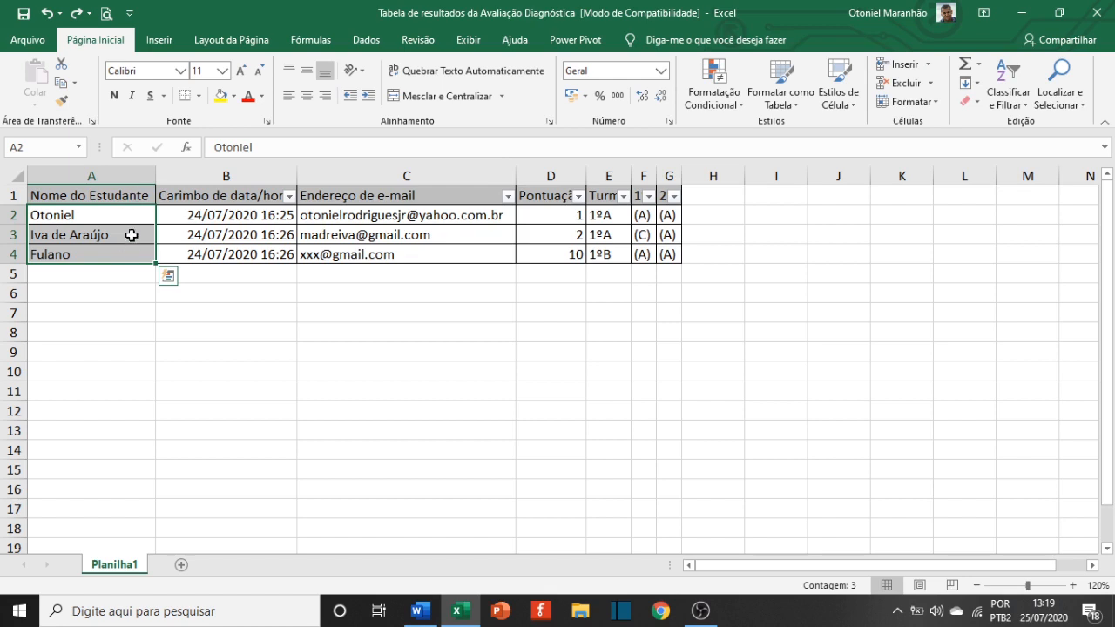
left_click(293, 357)
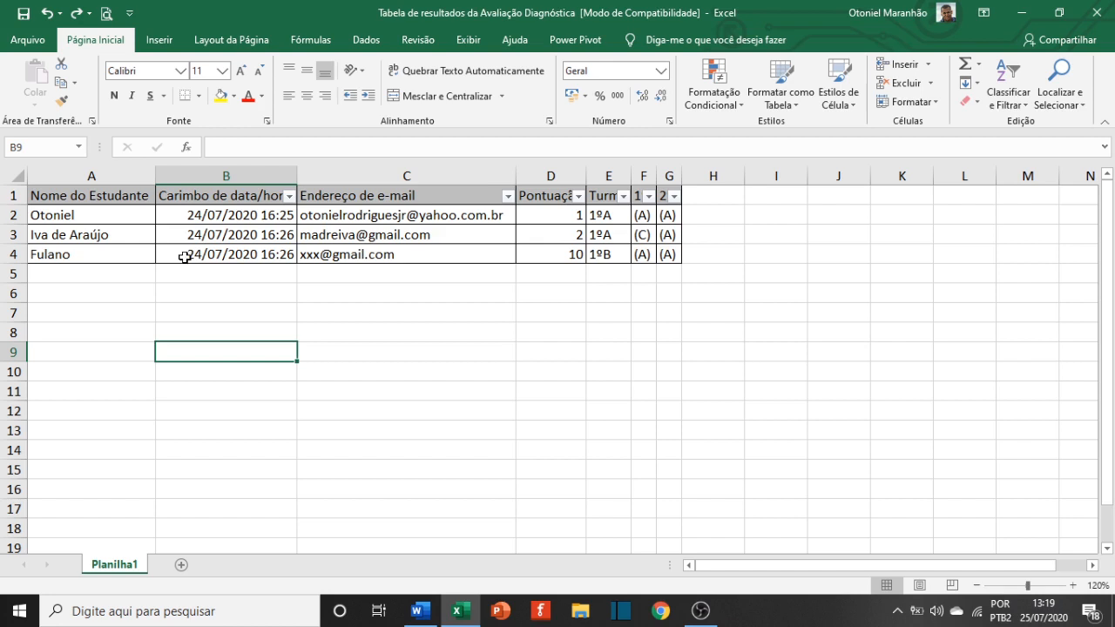
left_click(203, 217)
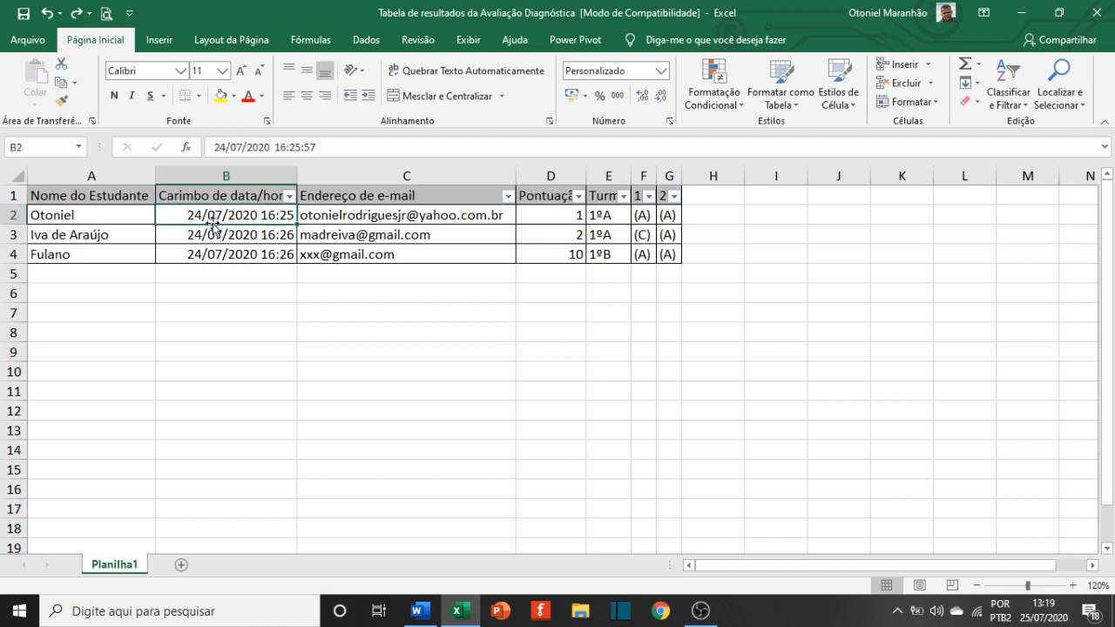
left_click_drag(138, 211, 118, 280)
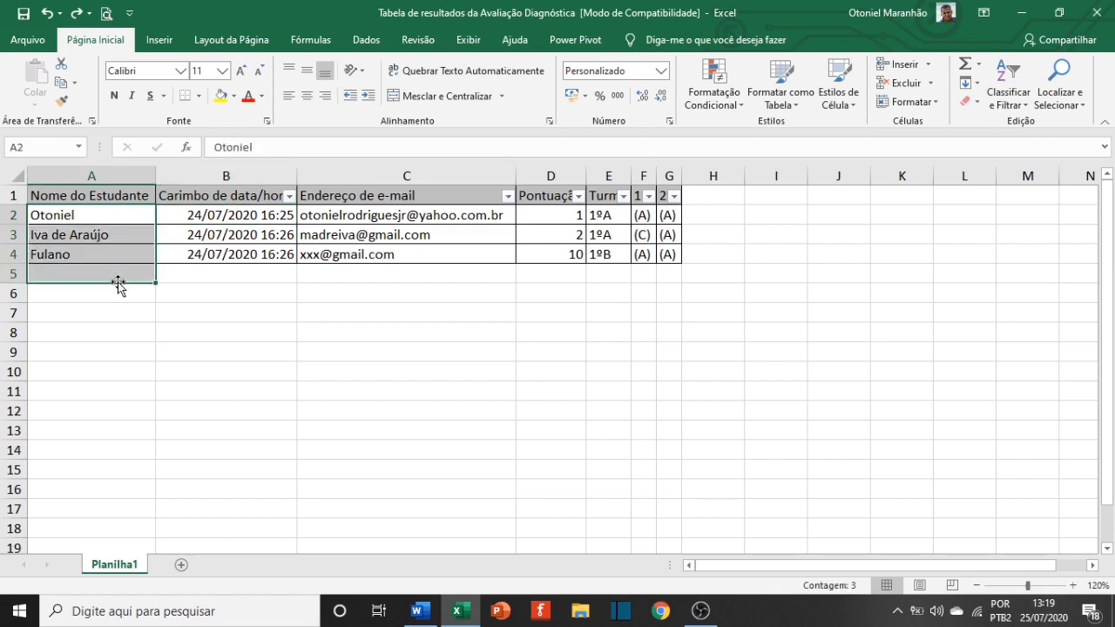
left_click(197, 217)
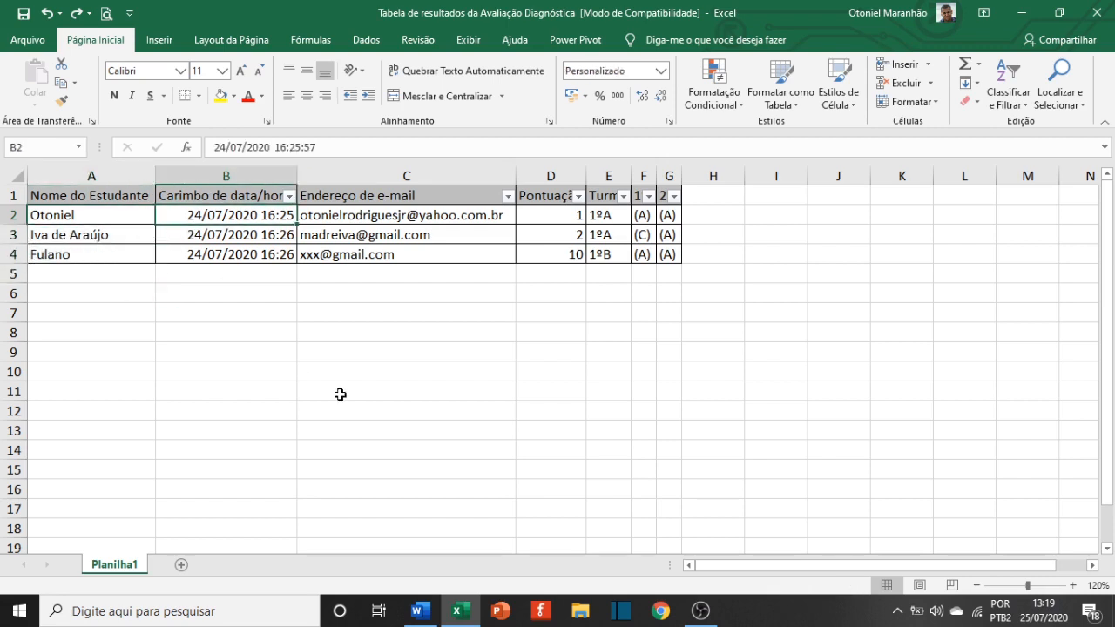
scroll(339, 395, "down", 3)
scroll(340, 395, "up", 3)
left_click_drag(129, 199, 218, 196)
scroll(217, 348, "down", 1)
scroll(217, 349, "up", 1)
left_click_drag(141, 197, 642, 196)
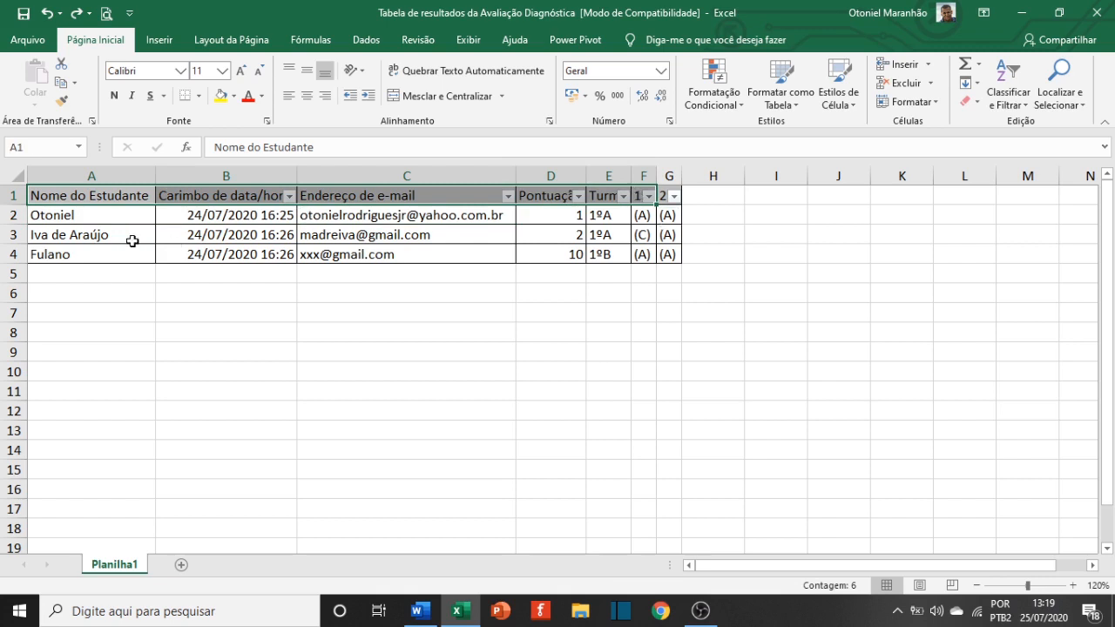
left_click_drag(110, 194, 99, 333)
left_click_drag(138, 193, 119, 339)
left_click(121, 228)
Freeze the panes at cell B2 to keep header row 1 and the Nome do Estudante column, A, in view
left_click(207, 218)
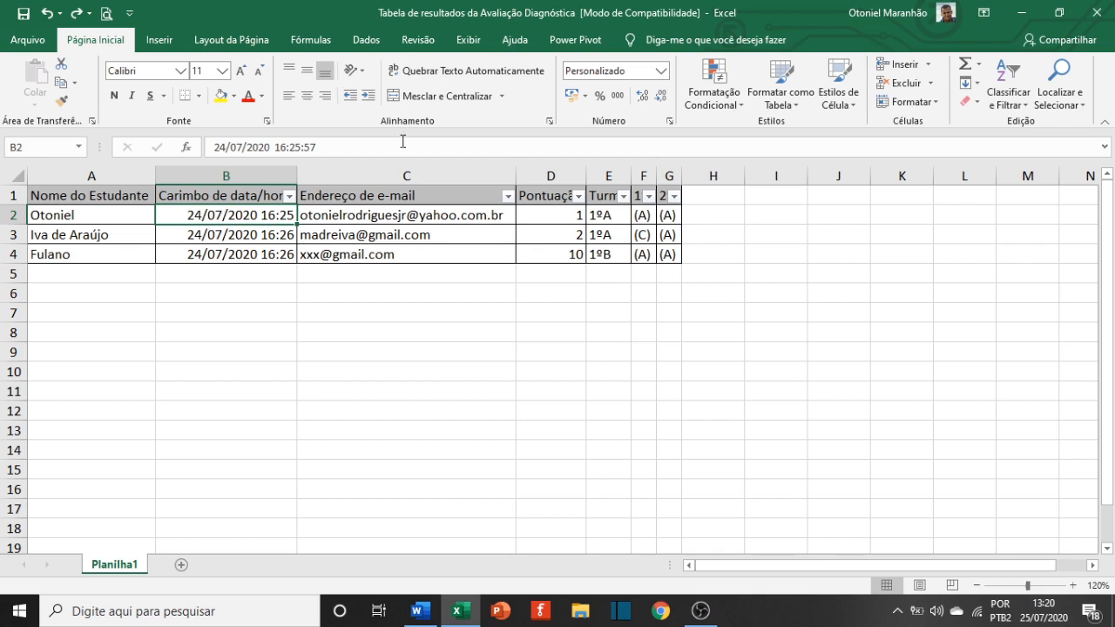
left_click(231, 41)
left_click(360, 43)
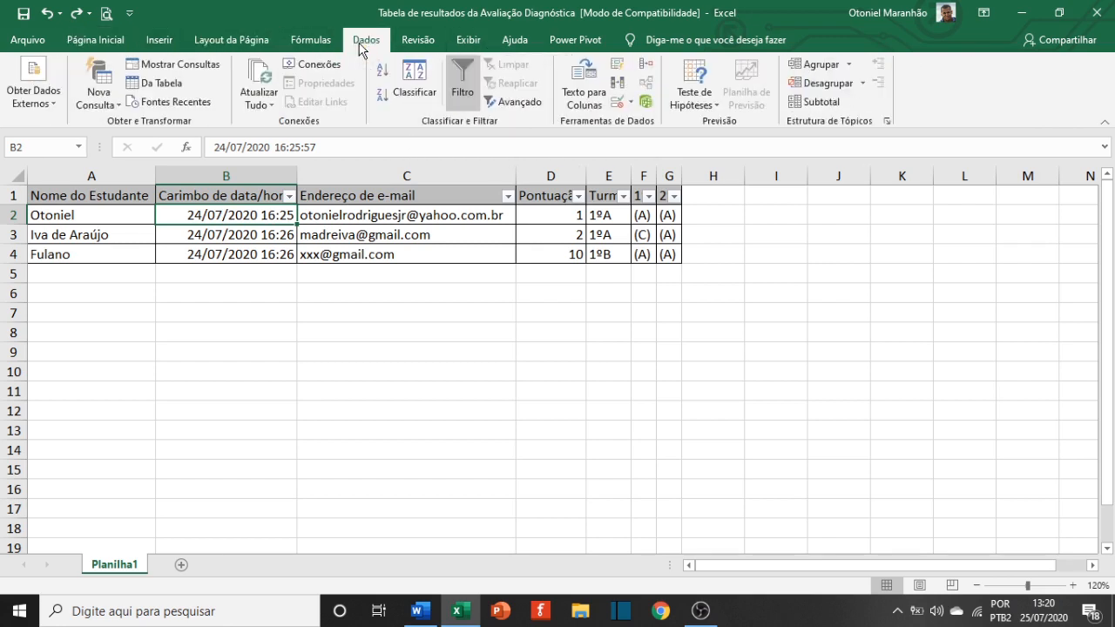
left_click(158, 41)
left_click(225, 50)
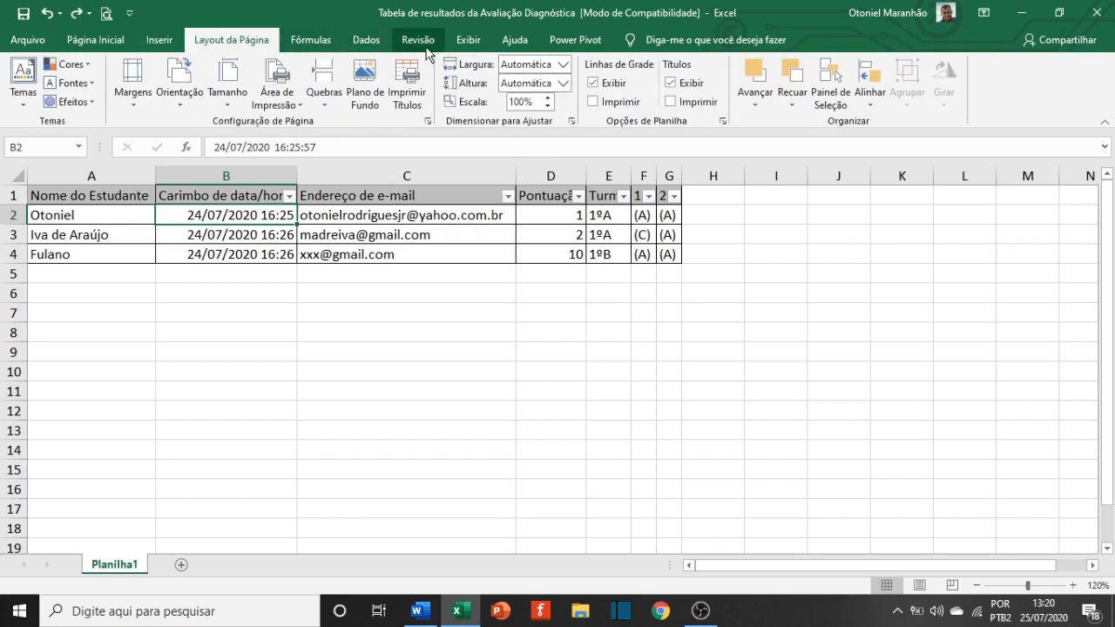
left_click(479, 50)
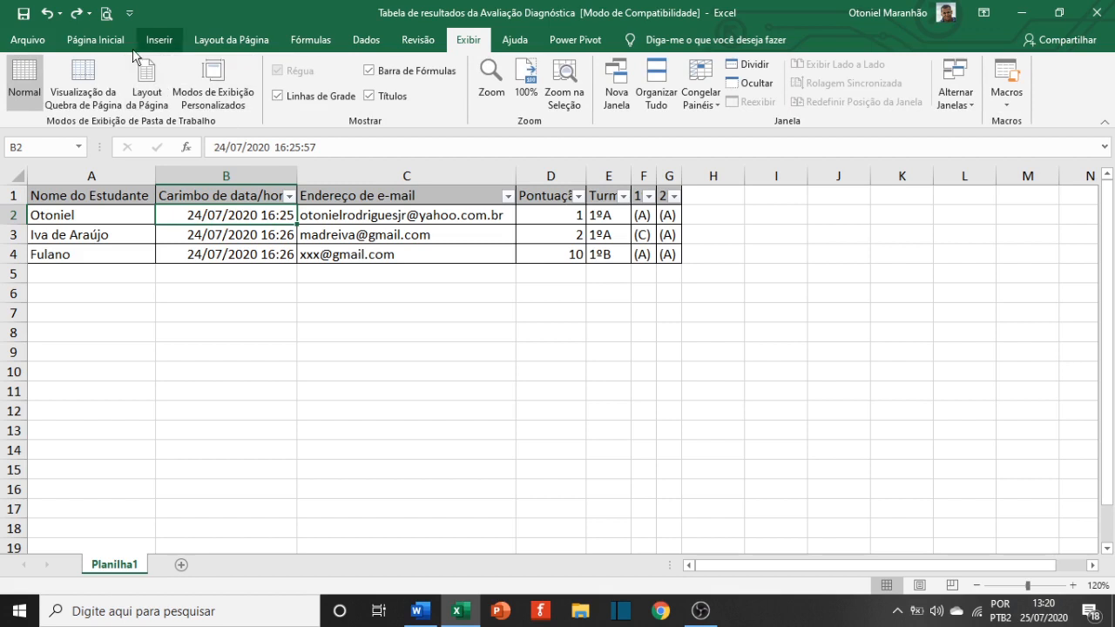
left_click(96, 40)
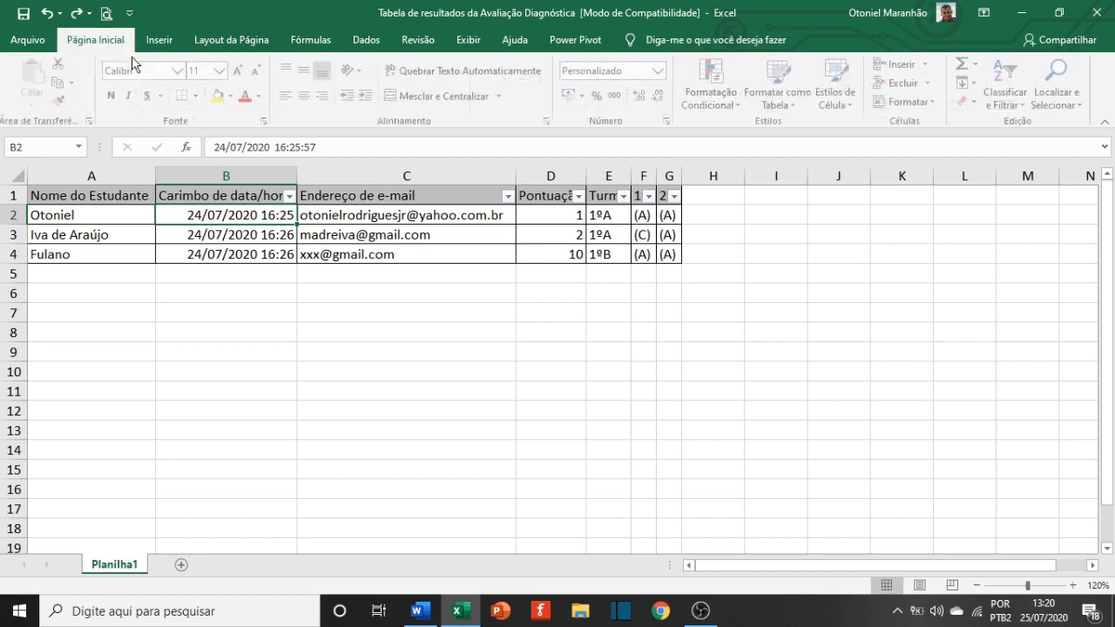
left_click(468, 39)
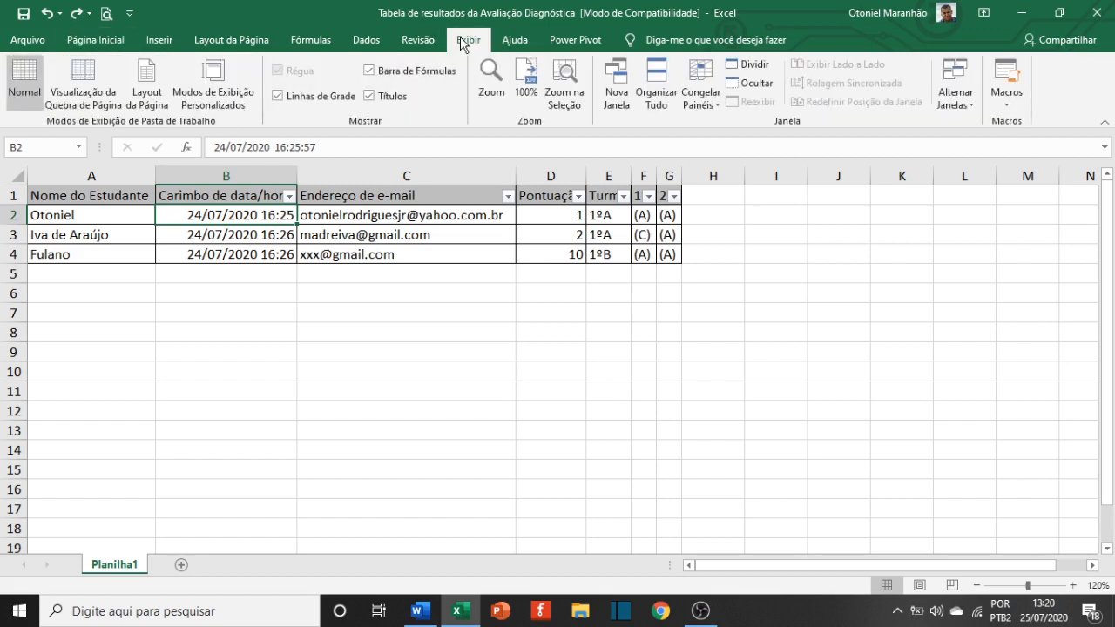
left_click(711, 104)
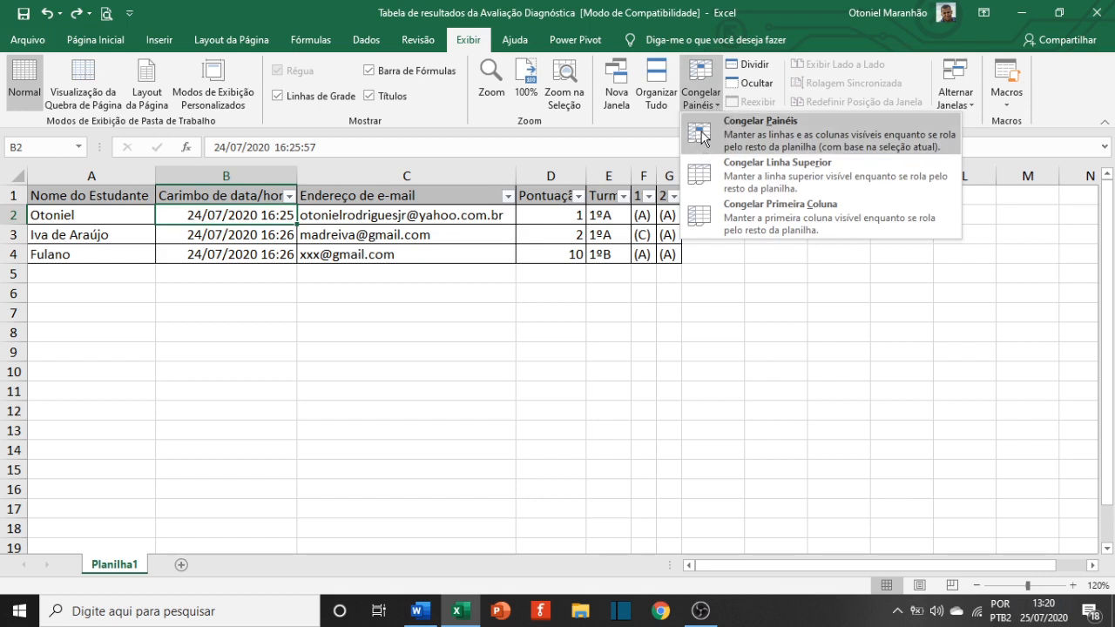
left_click(834, 152)
Check the frozen header row and name column by moving through the sheet horizontally and vertically
left_click(392, 293)
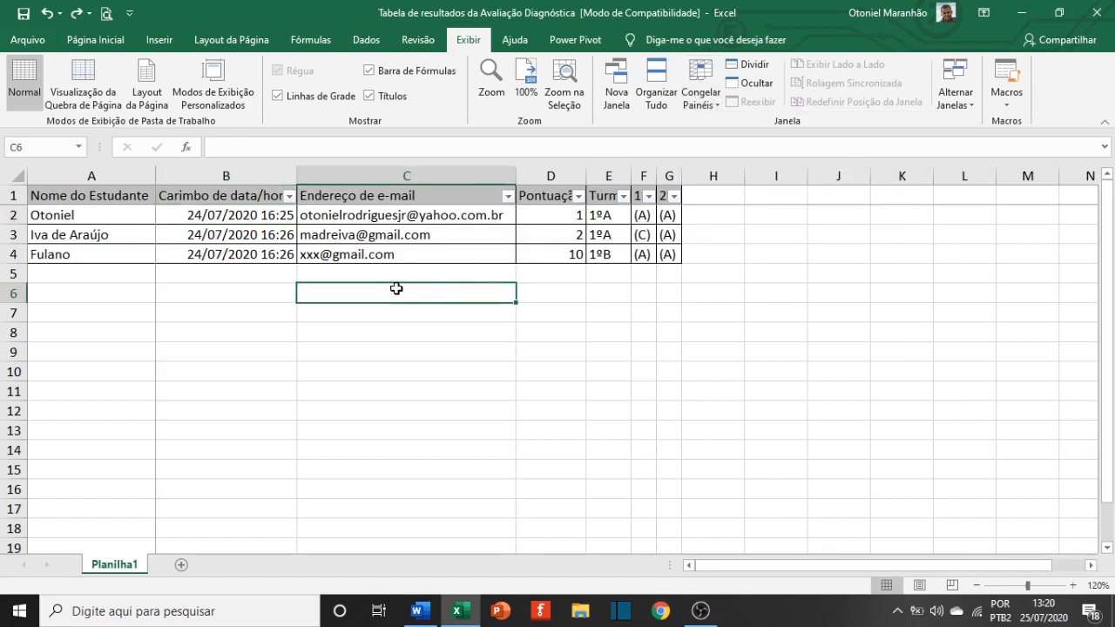
left_click_drag(1093, 568, 1093, 568)
left_click_drag(1013, 567, 783, 572)
scroll(485, 357, "down", 6)
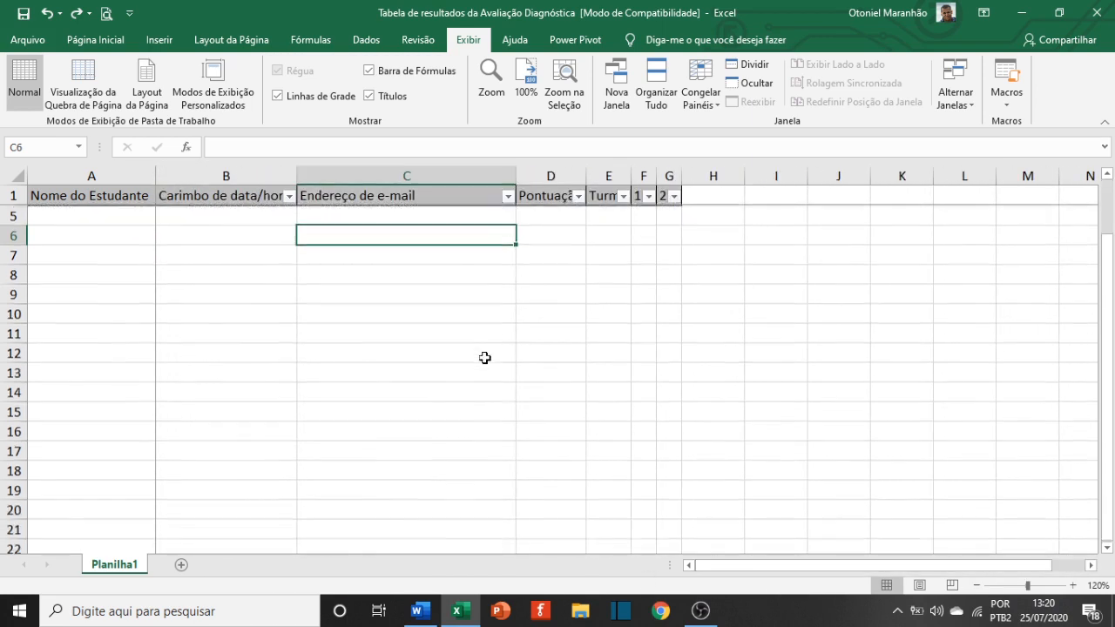
scroll(484, 357, "up", 6)
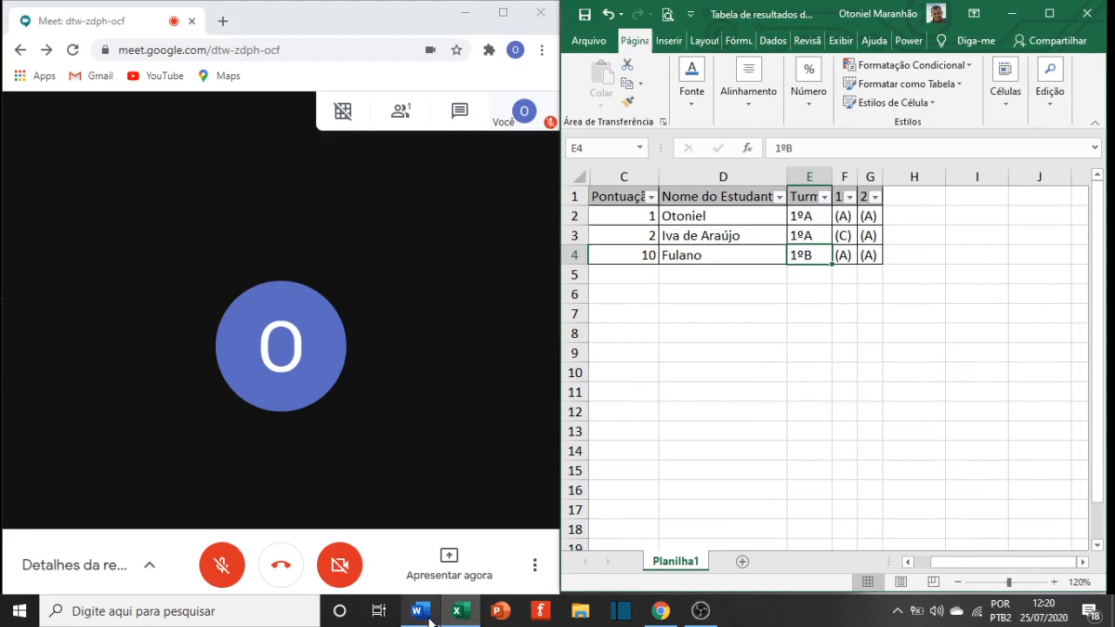
Switch to the Word outline and collapse the Introdução section
left_click(430, 566)
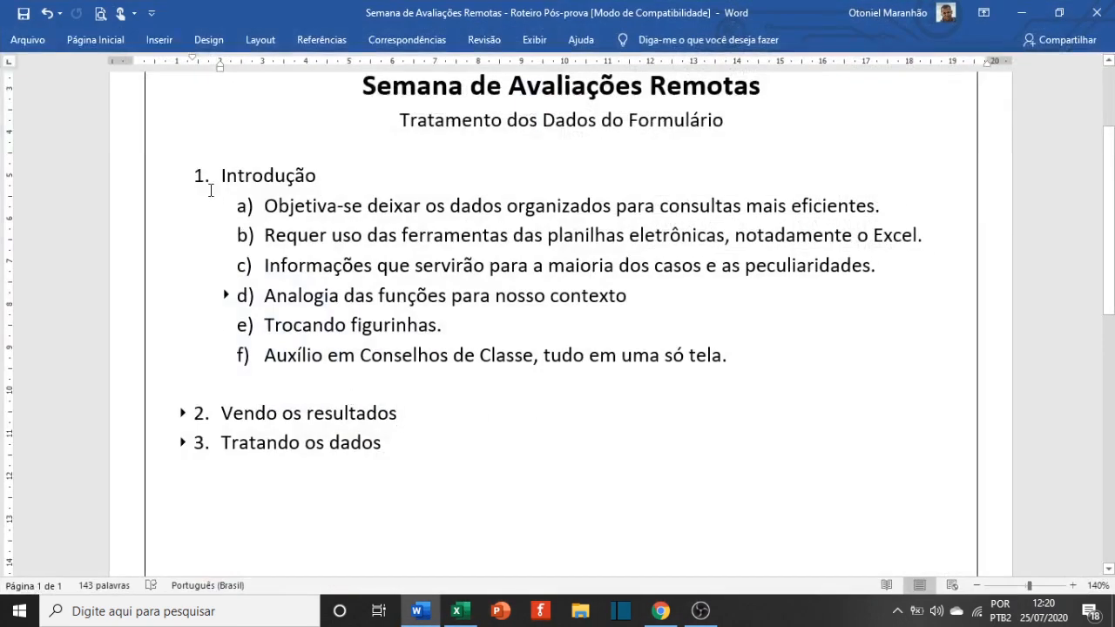
left_click(182, 176)
scroll(484, 313, "up", 3)
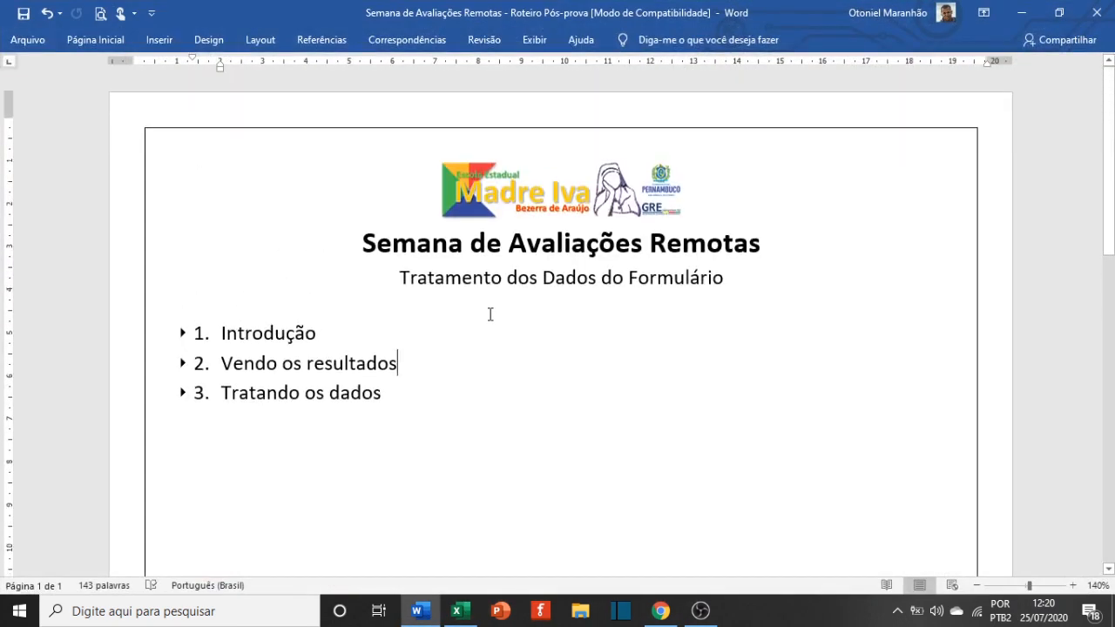